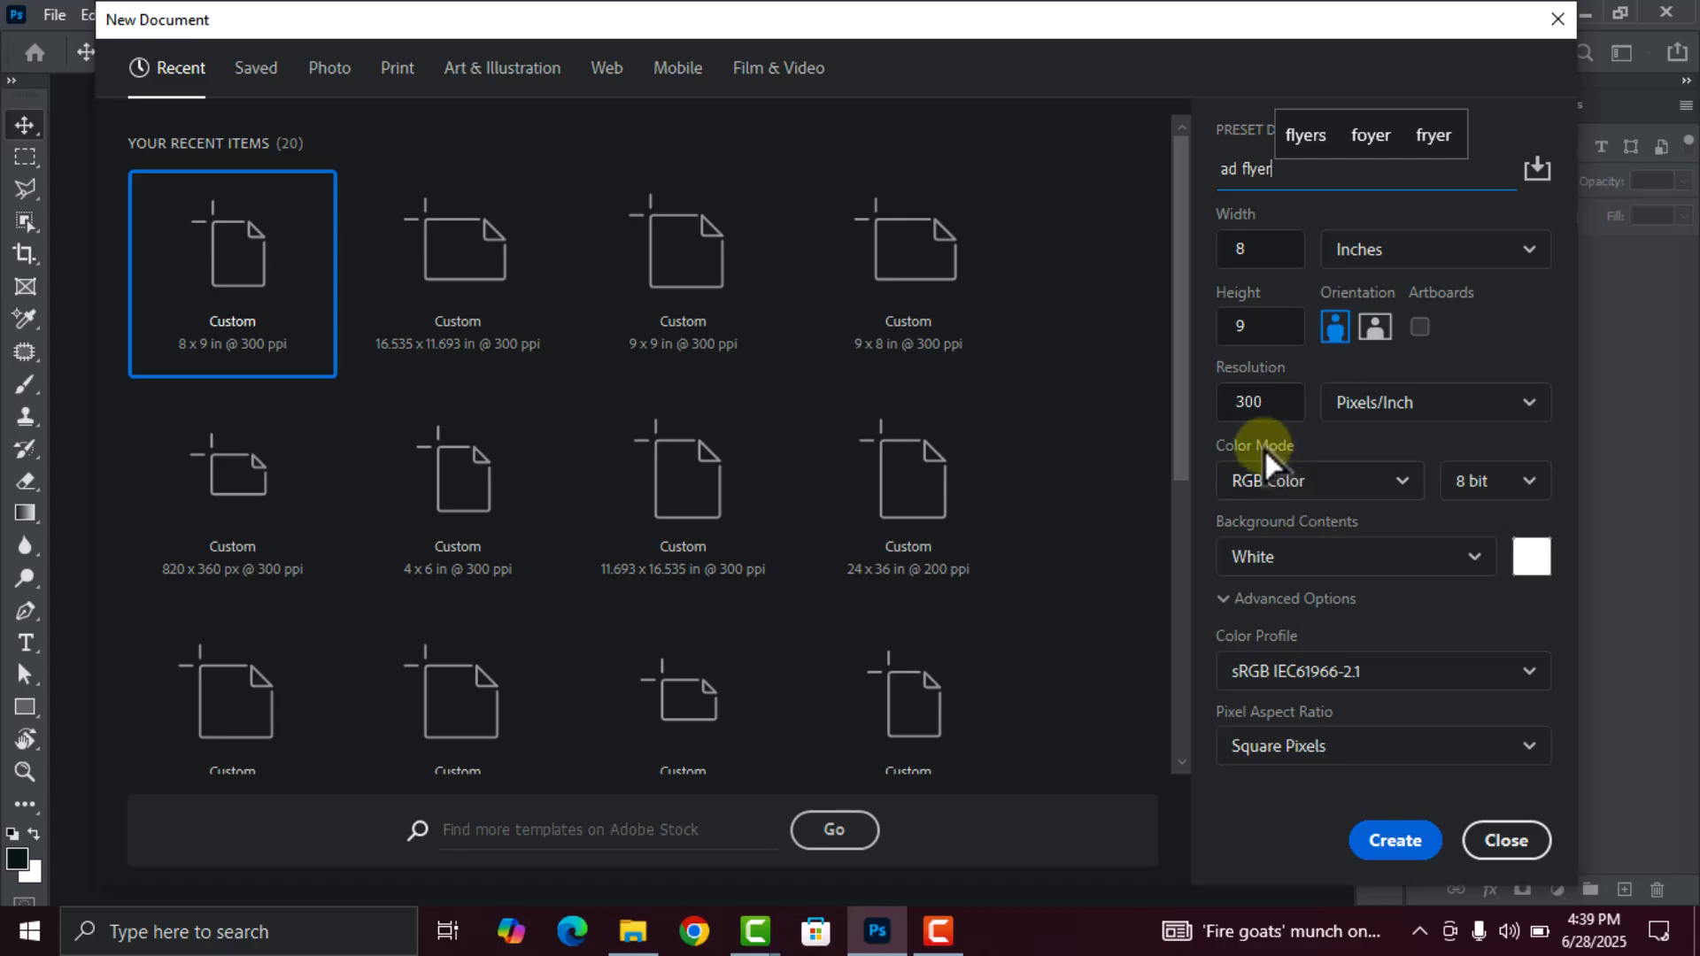
# Create the 8 x 9 inch, 300 pixels/inch document "ad flyer" in RGB Color mode with a white background
pyautogui.click(1342, 486)
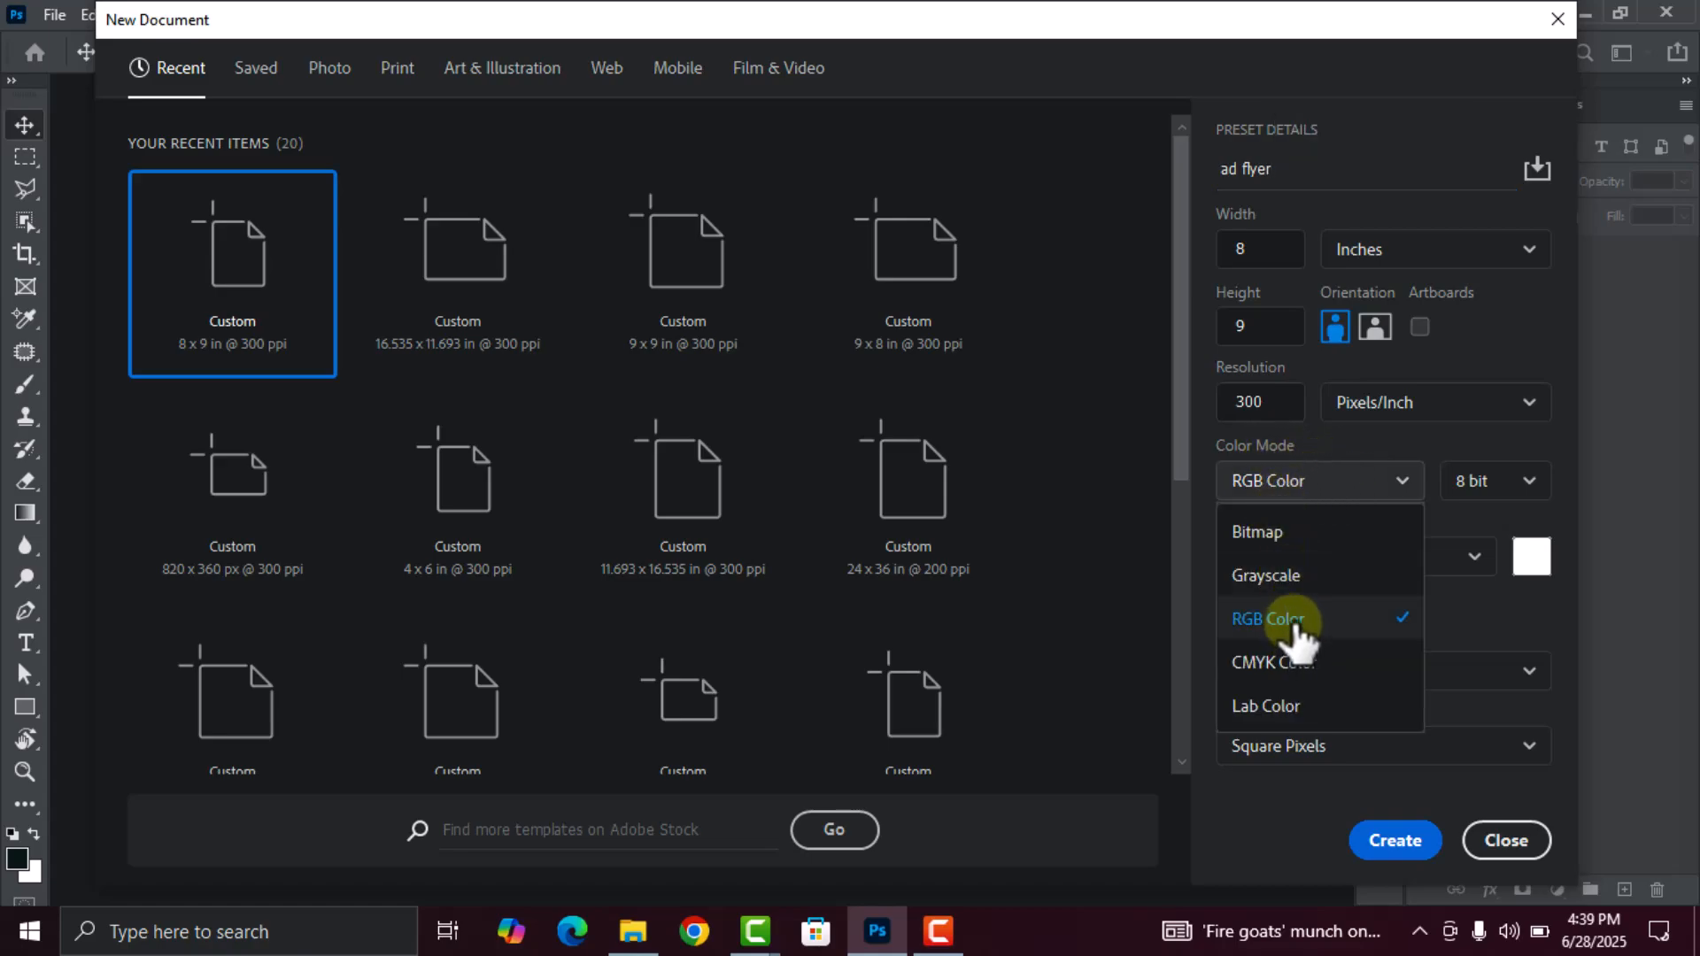
pyautogui.click(1294, 619)
pyautogui.click(1397, 843)
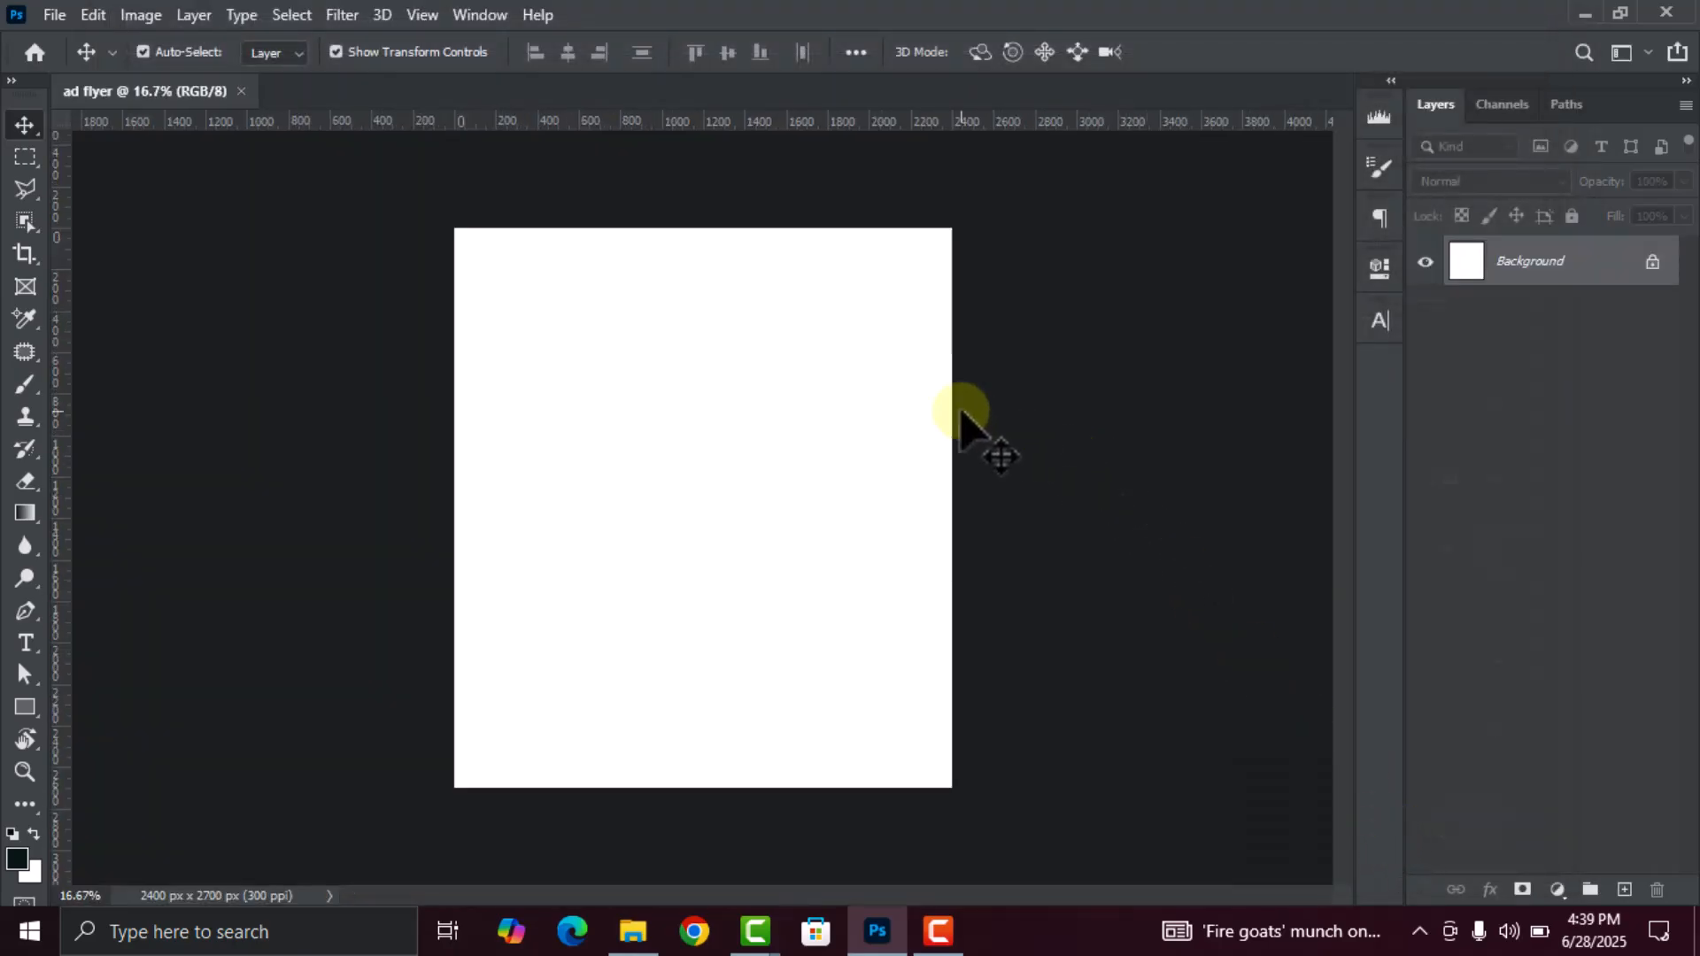
# Add two vertical guides to the blank canvas, at the 10% and 90% positions
pyautogui.click(421, 16)
pyautogui.click(519, 740)
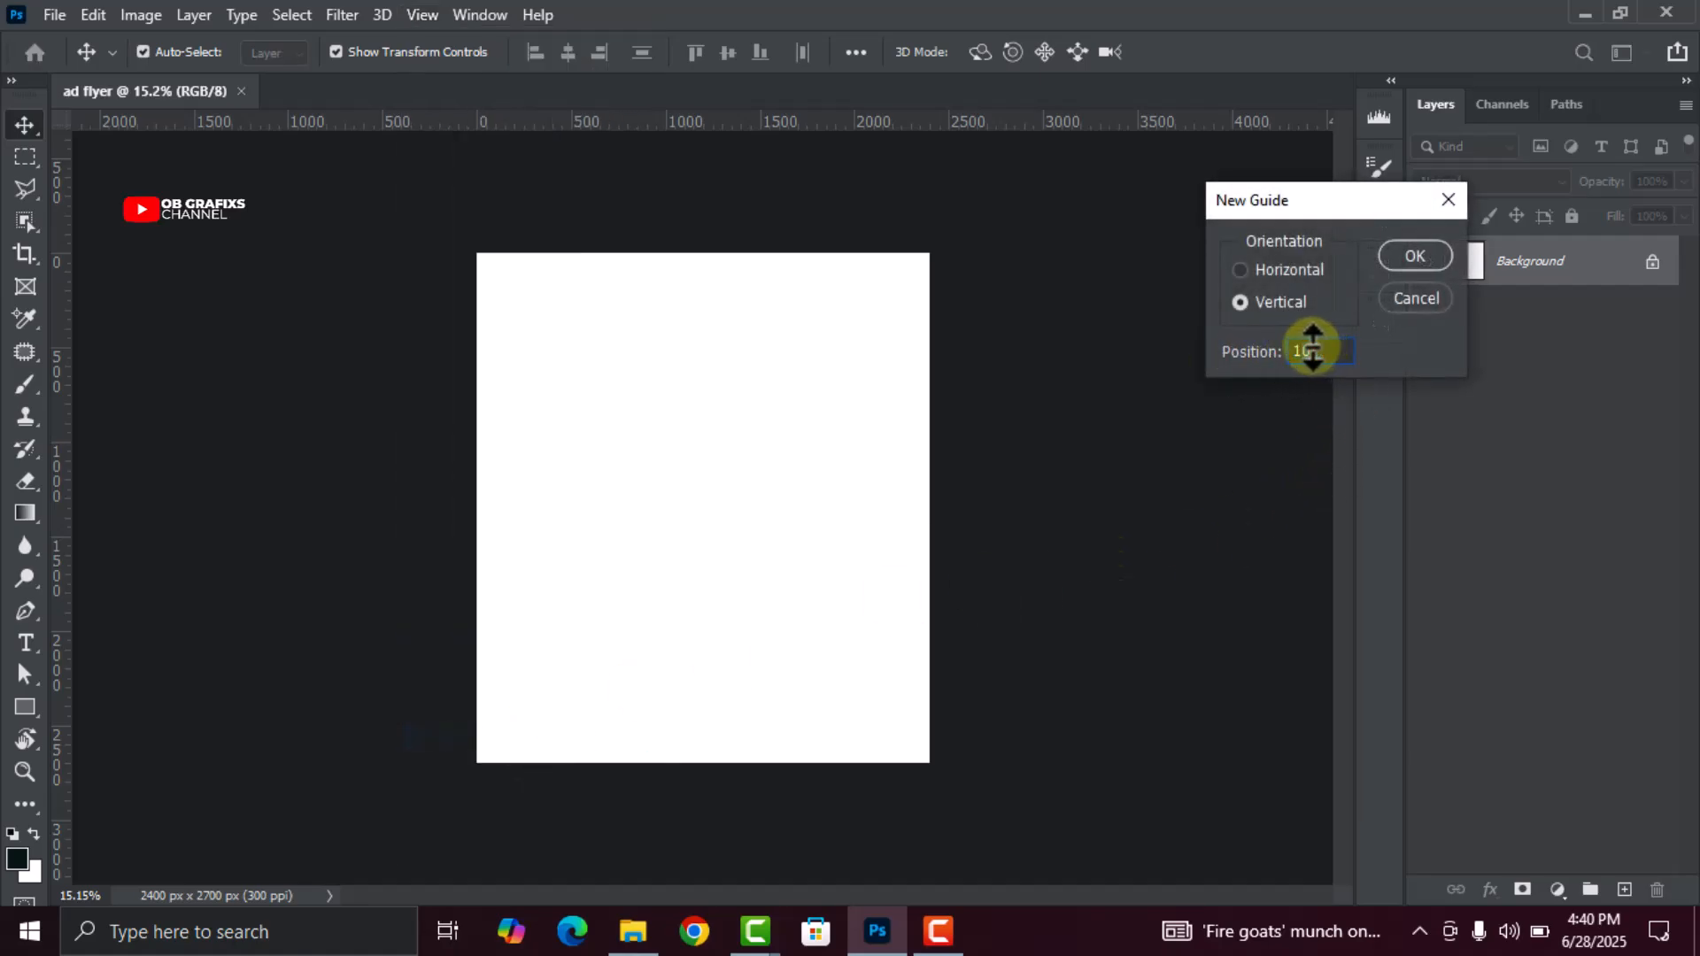
pyautogui.write('10%')
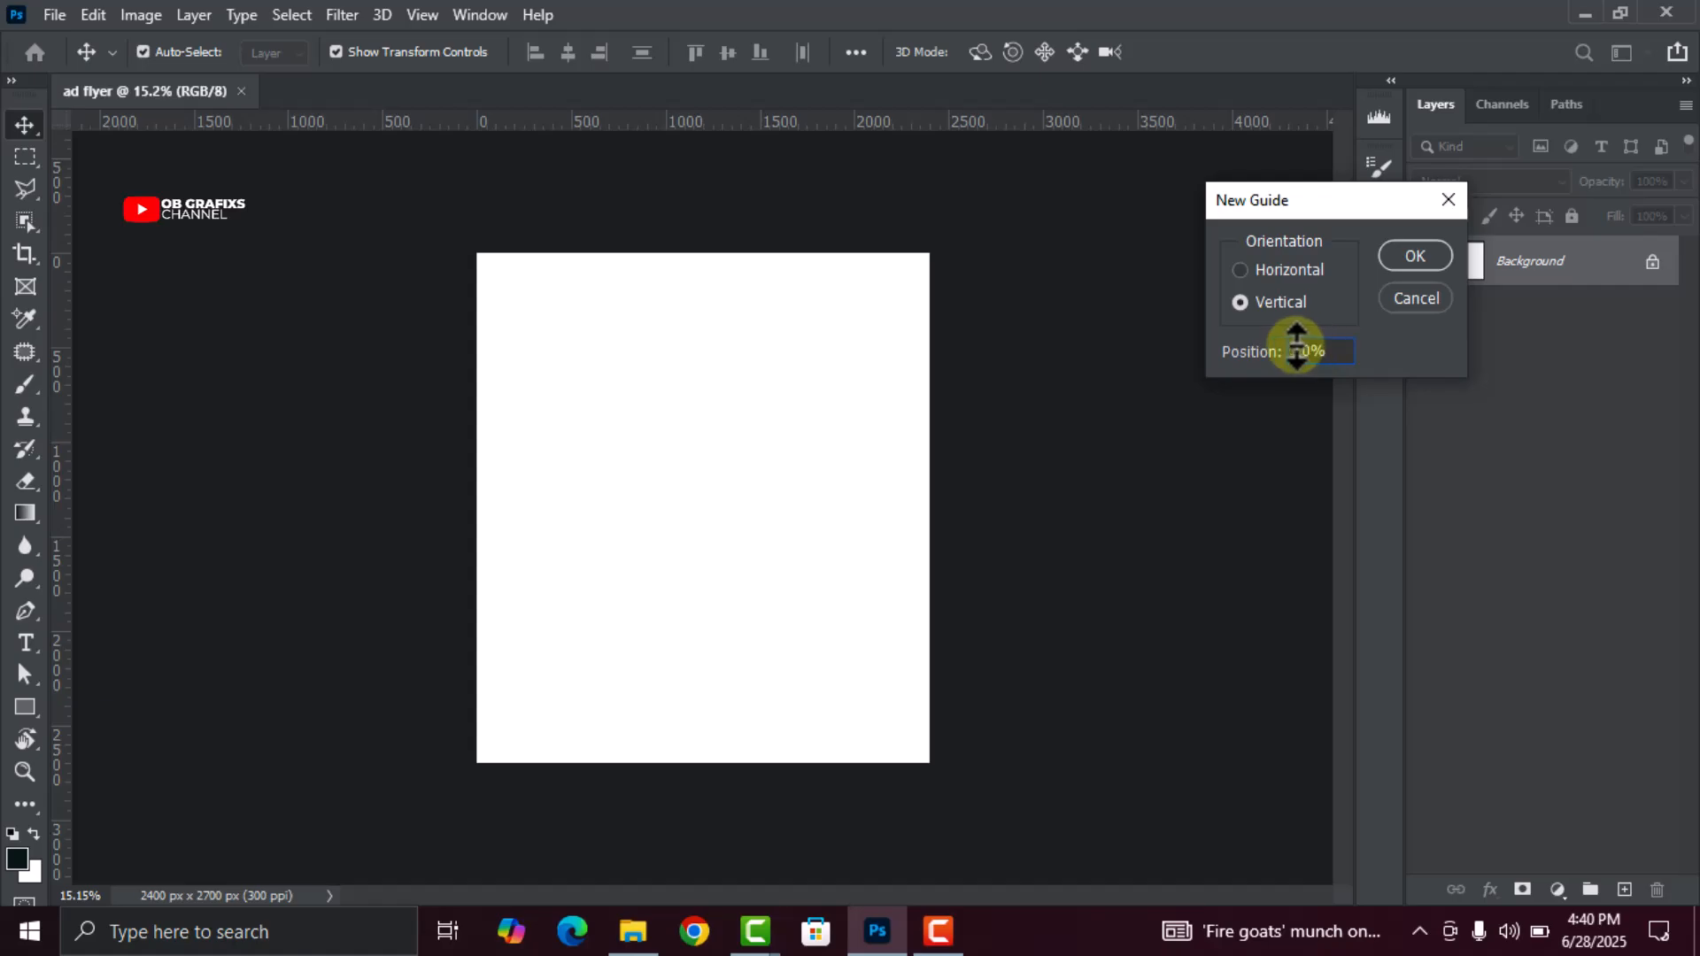
pyautogui.click(1413, 256)
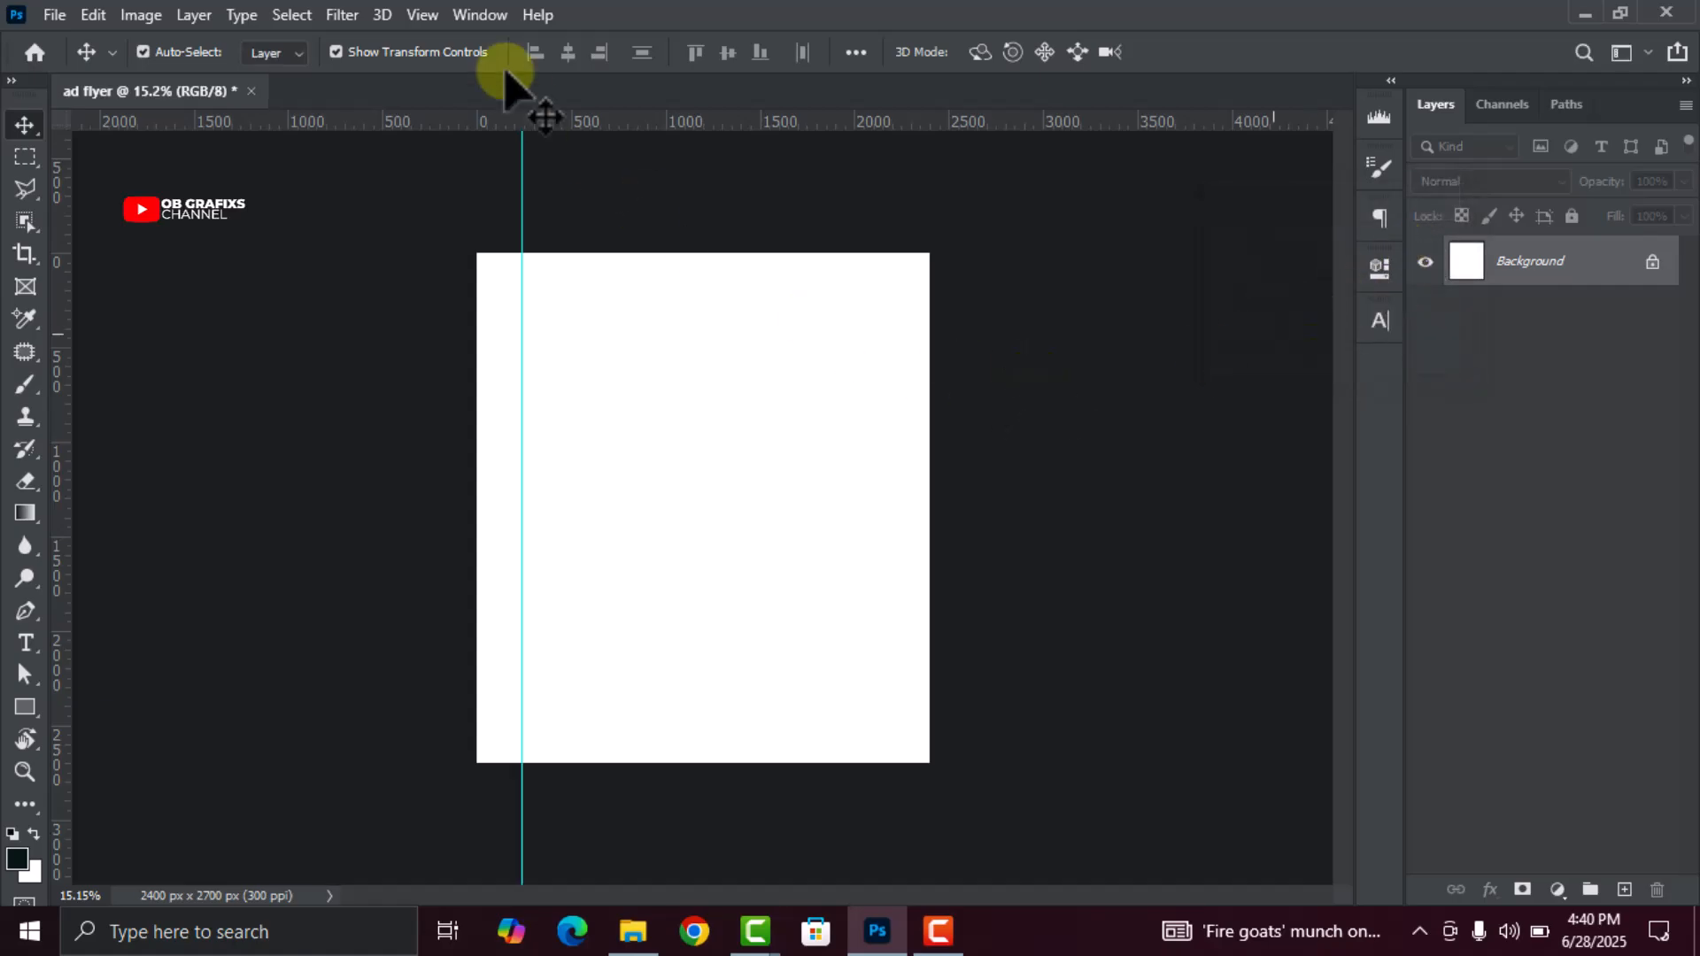
pyautogui.click(428, 18)
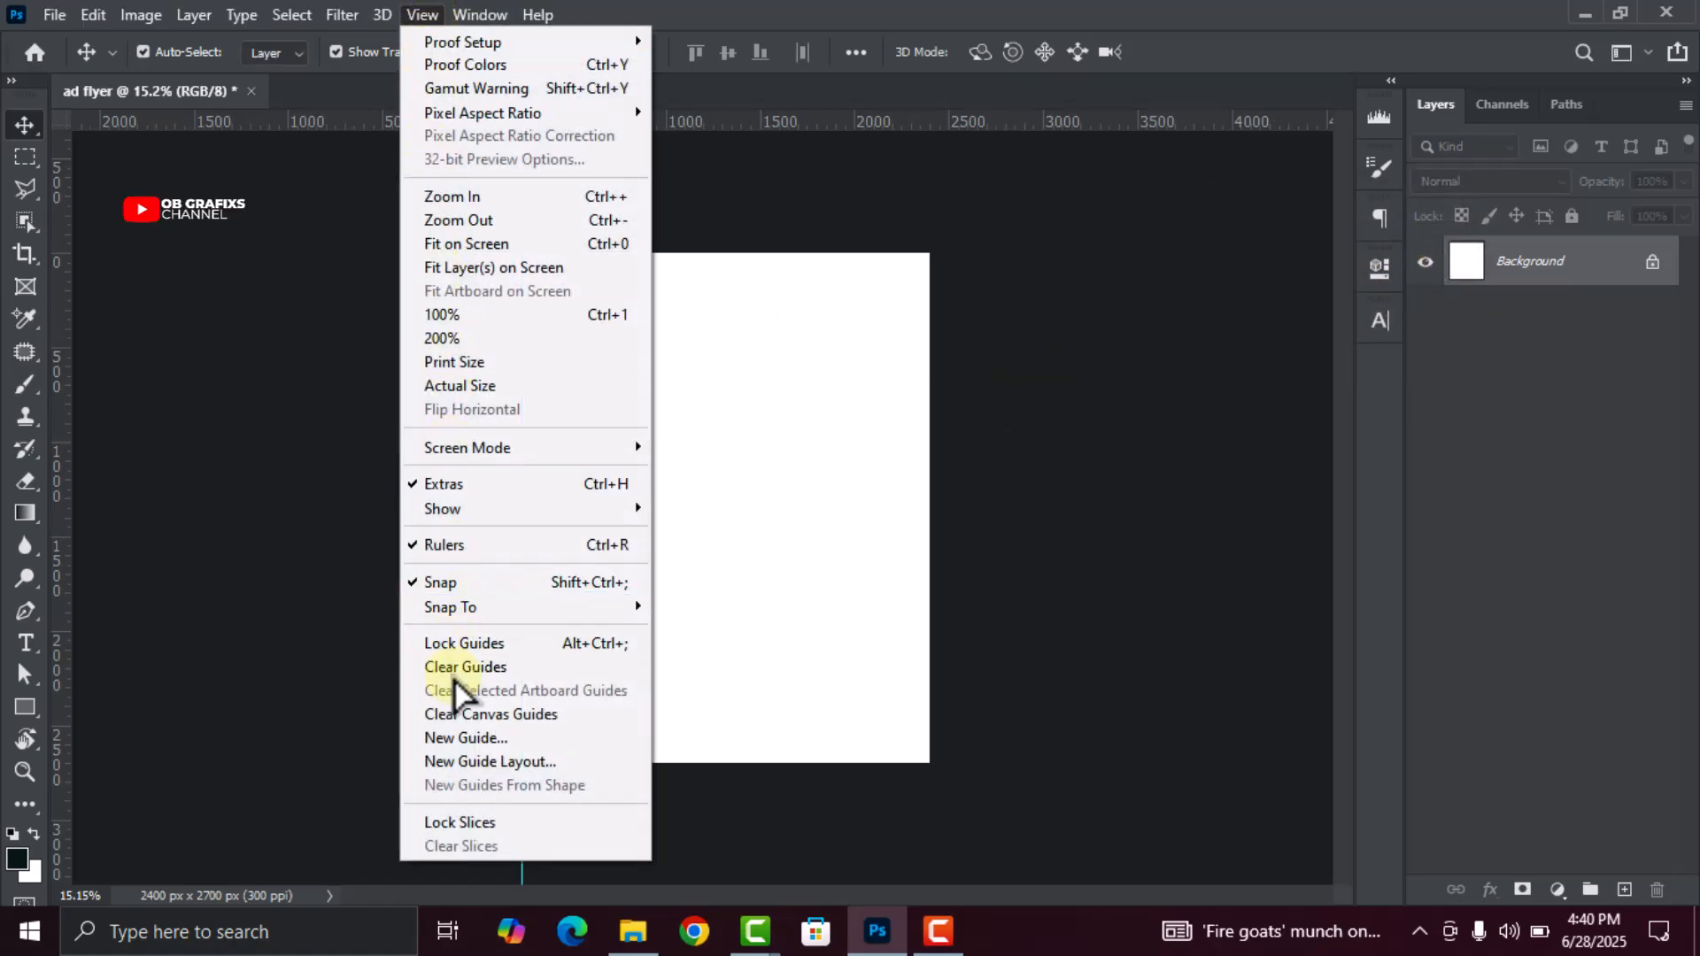
pyautogui.click(469, 739)
pyautogui.write('9')
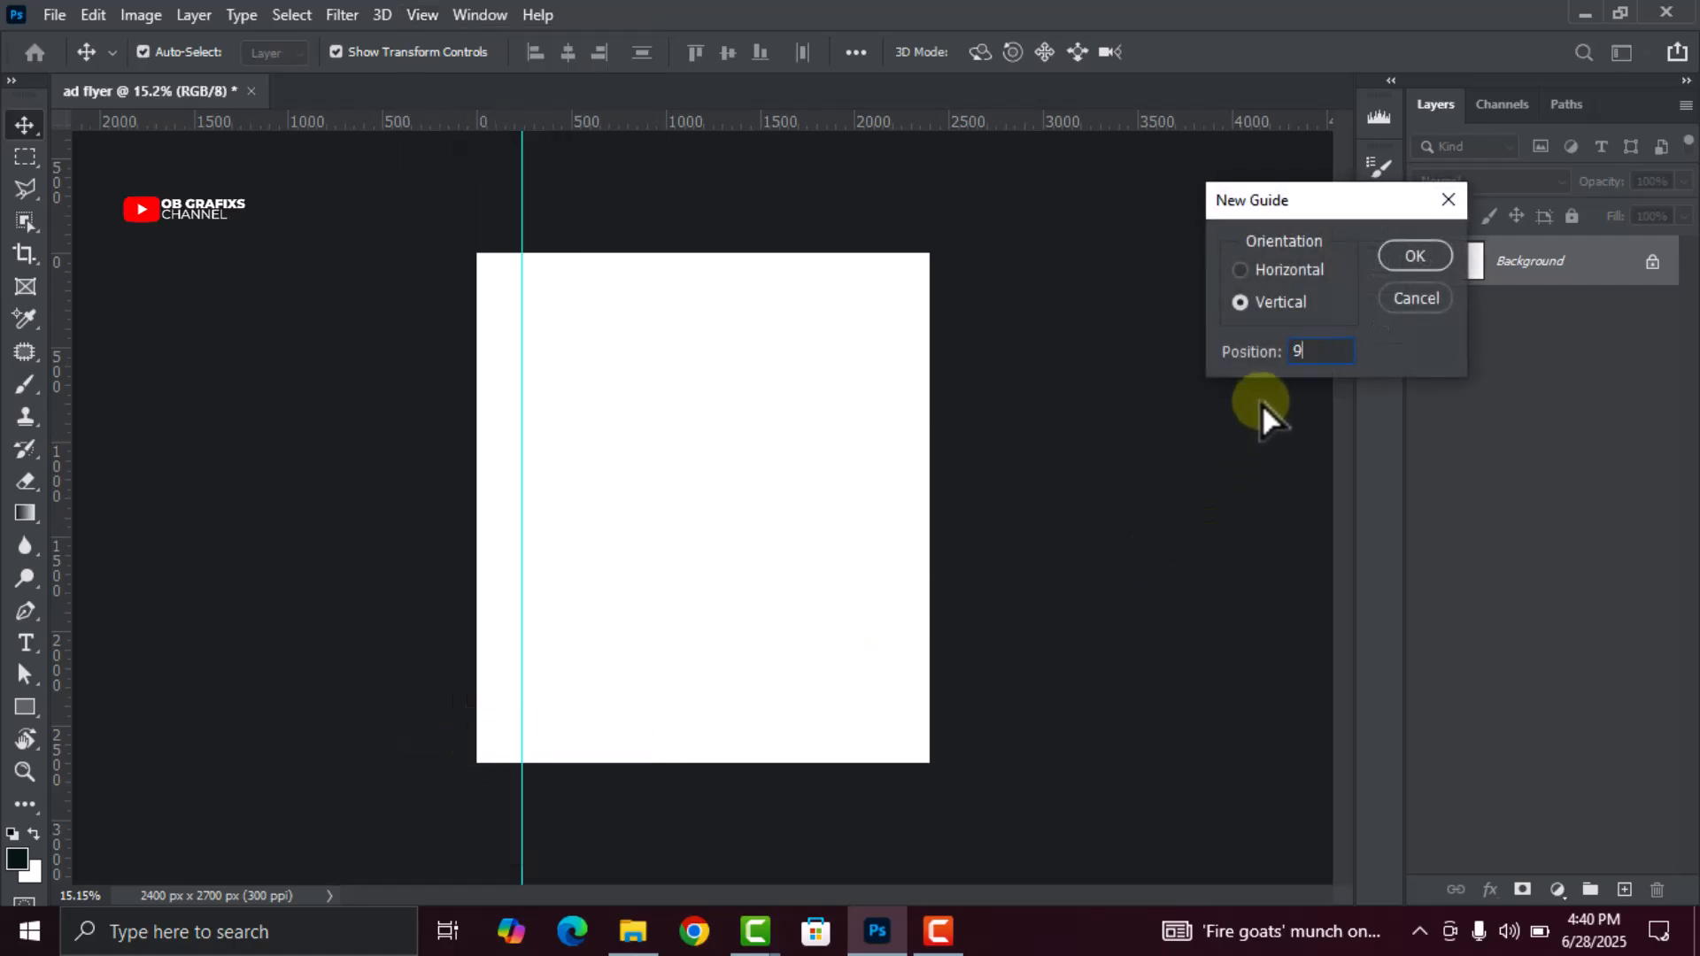
pyautogui.write('0%')
pyautogui.click(1420, 254)
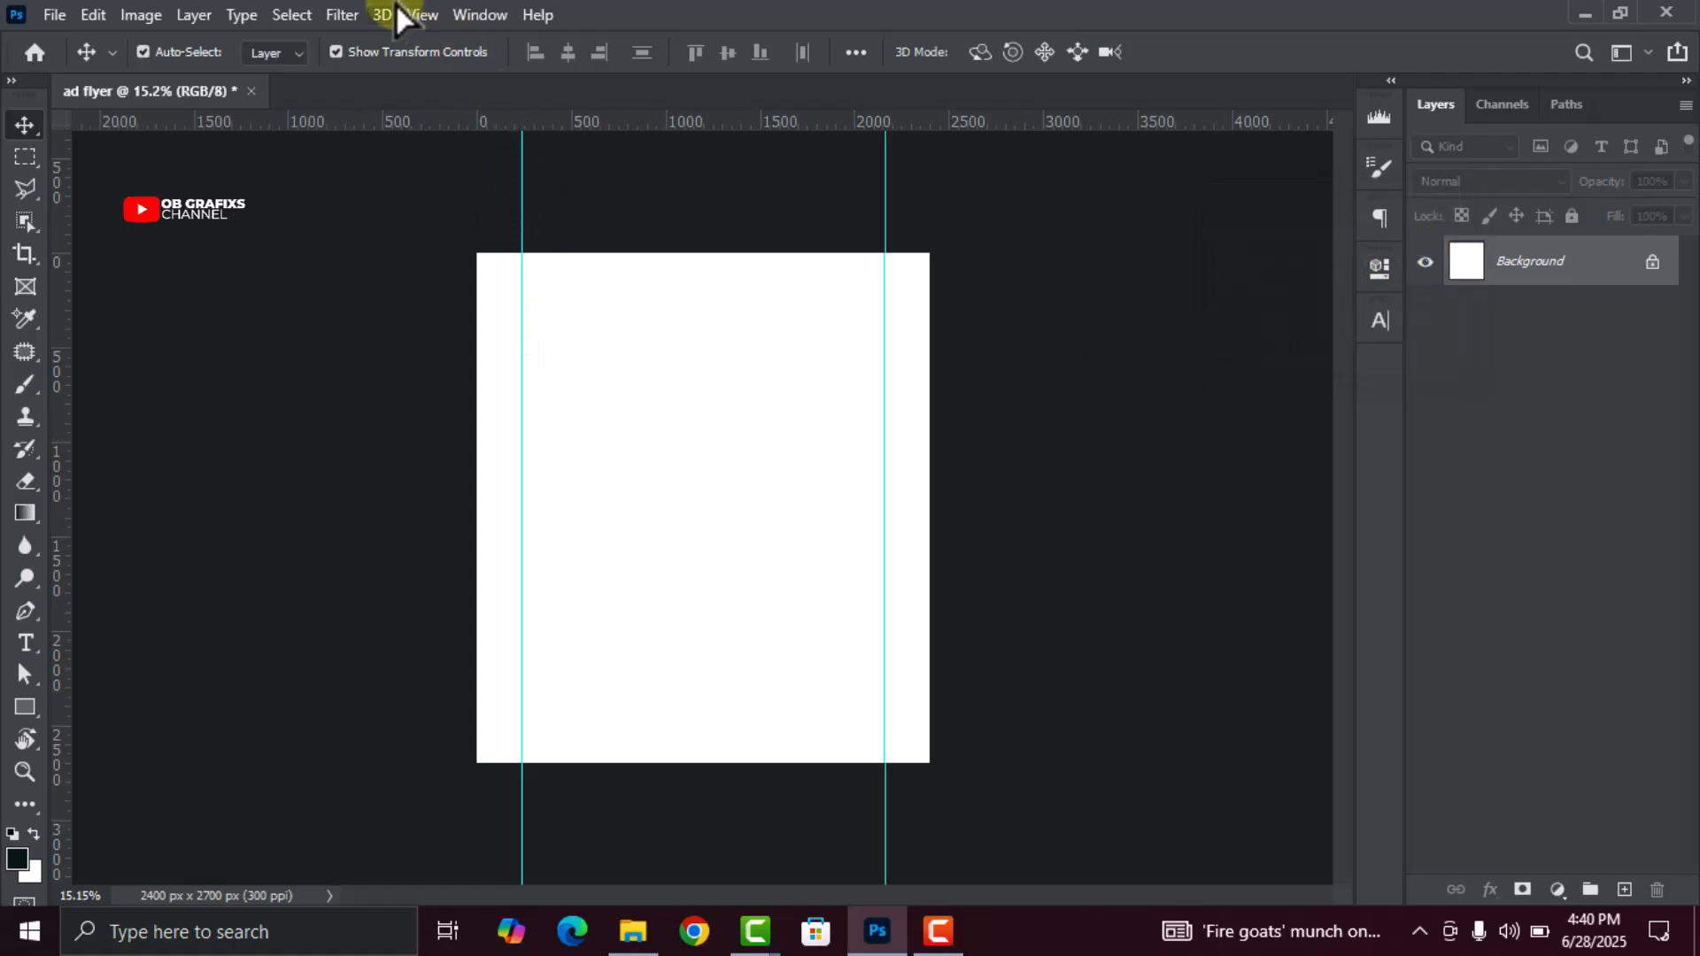
# Add two horizontal guides to the canvas, at the 10% and 90% positions
pyautogui.click(420, 11)
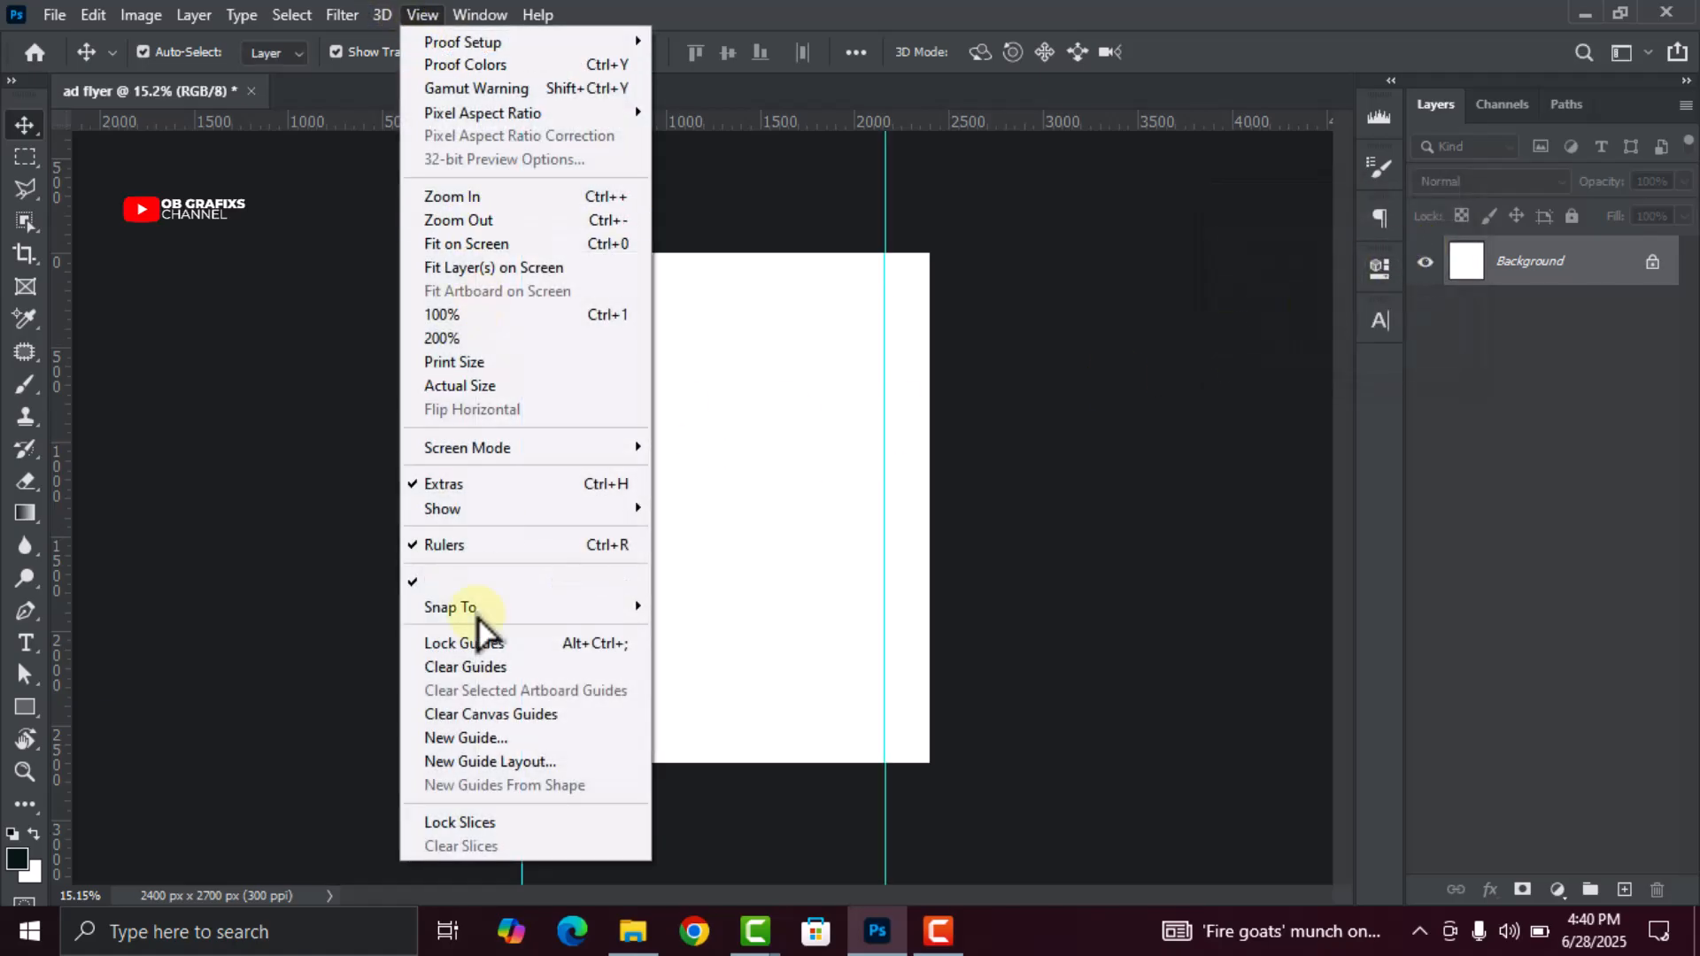
pyautogui.click(478, 739)
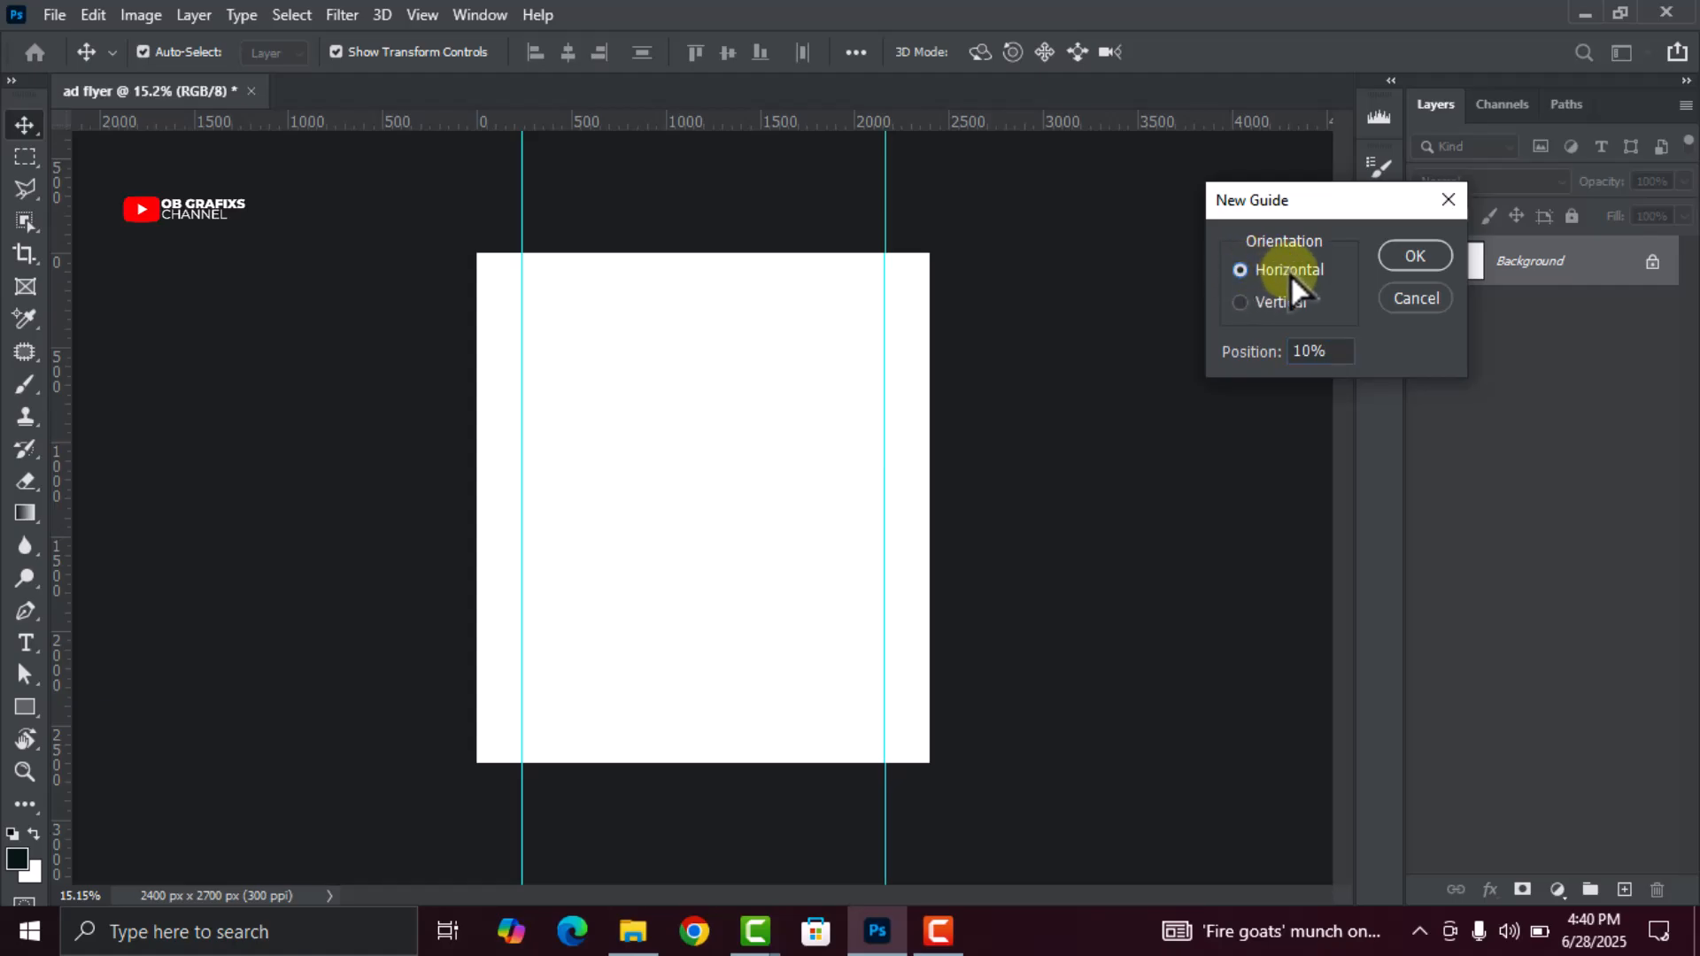
pyautogui.click(1413, 255)
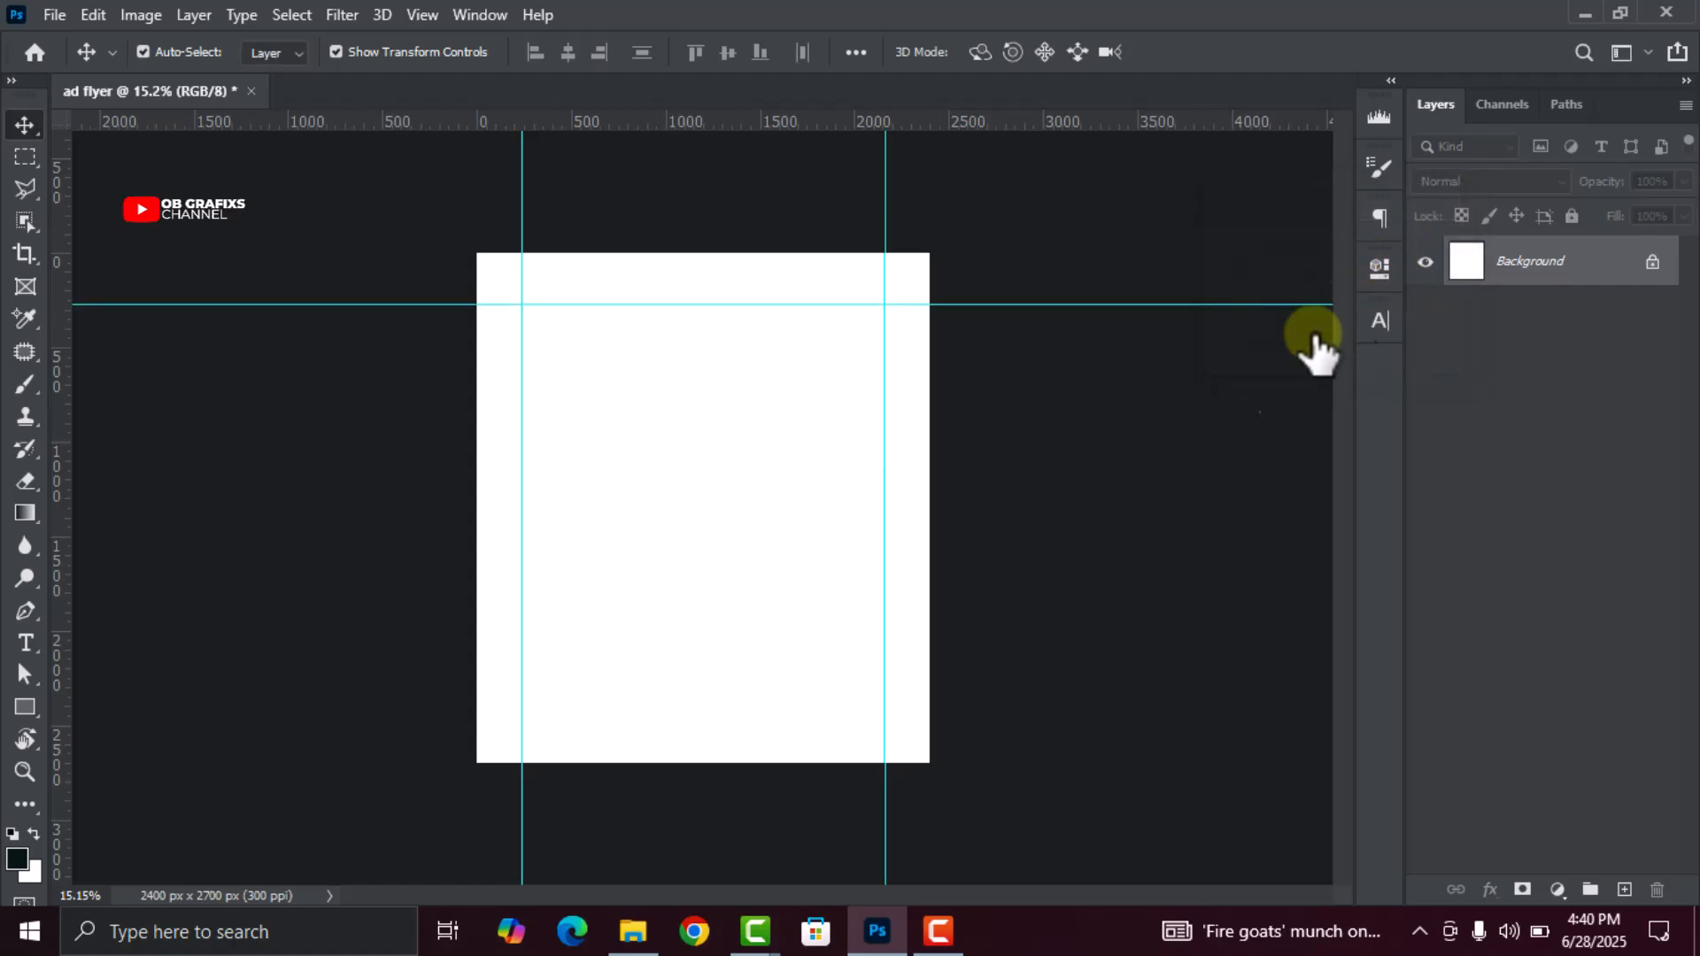
pyautogui.click(433, 14)
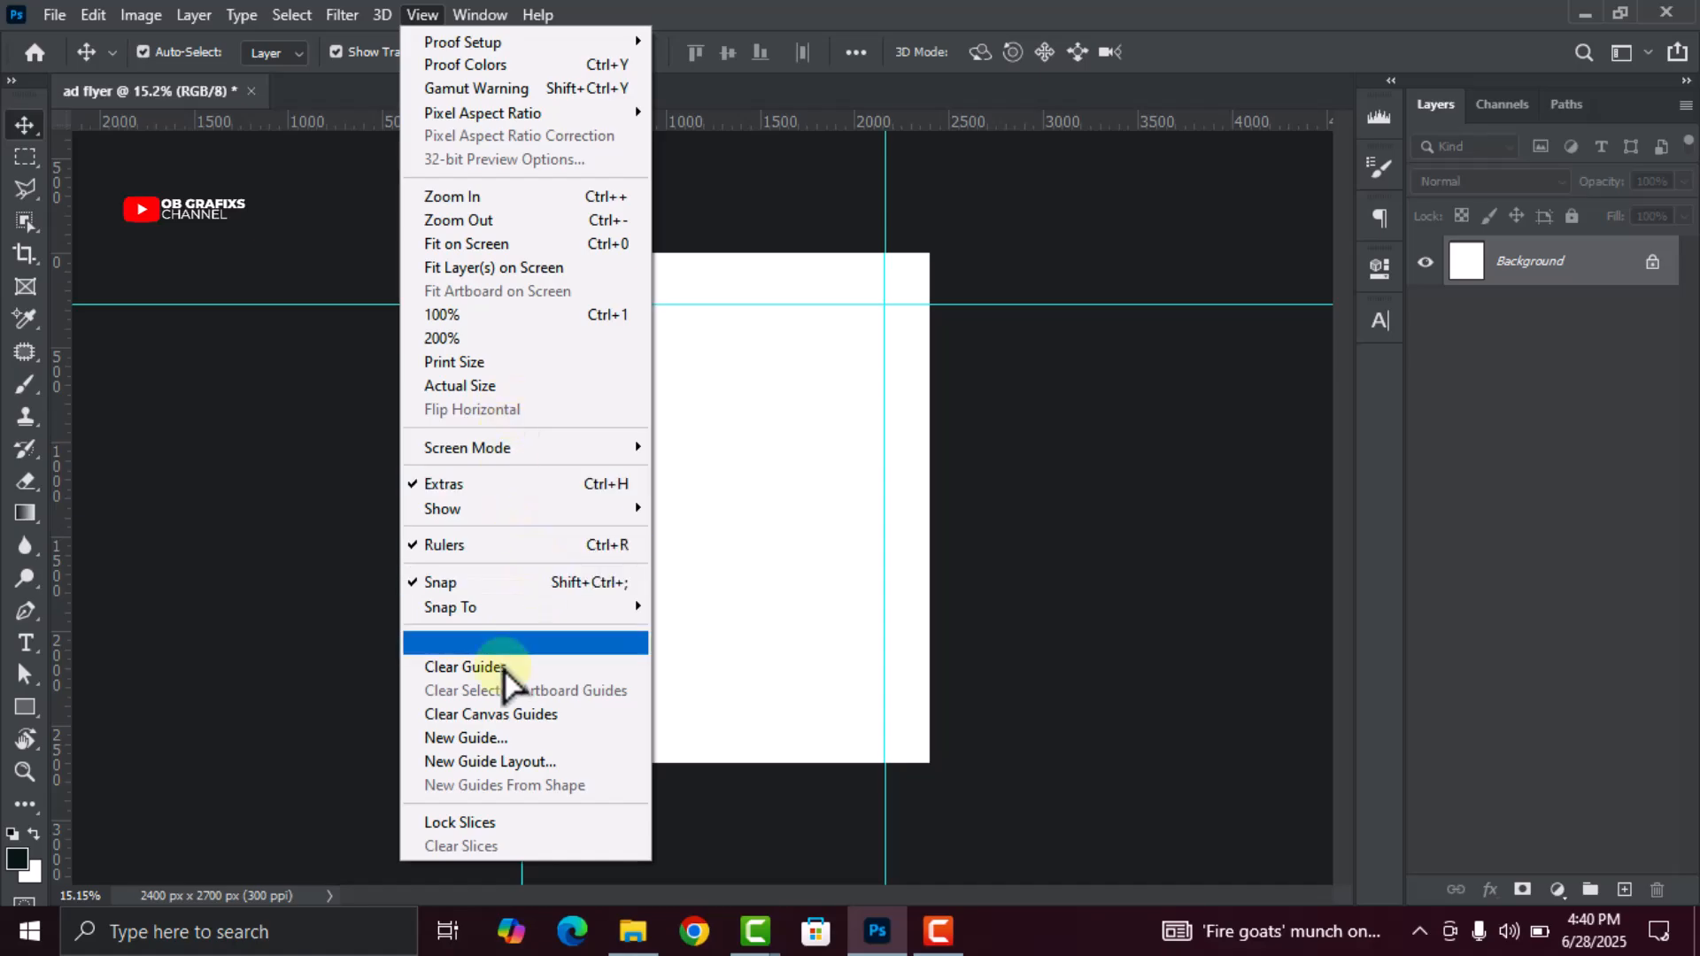
pyautogui.click(494, 740)
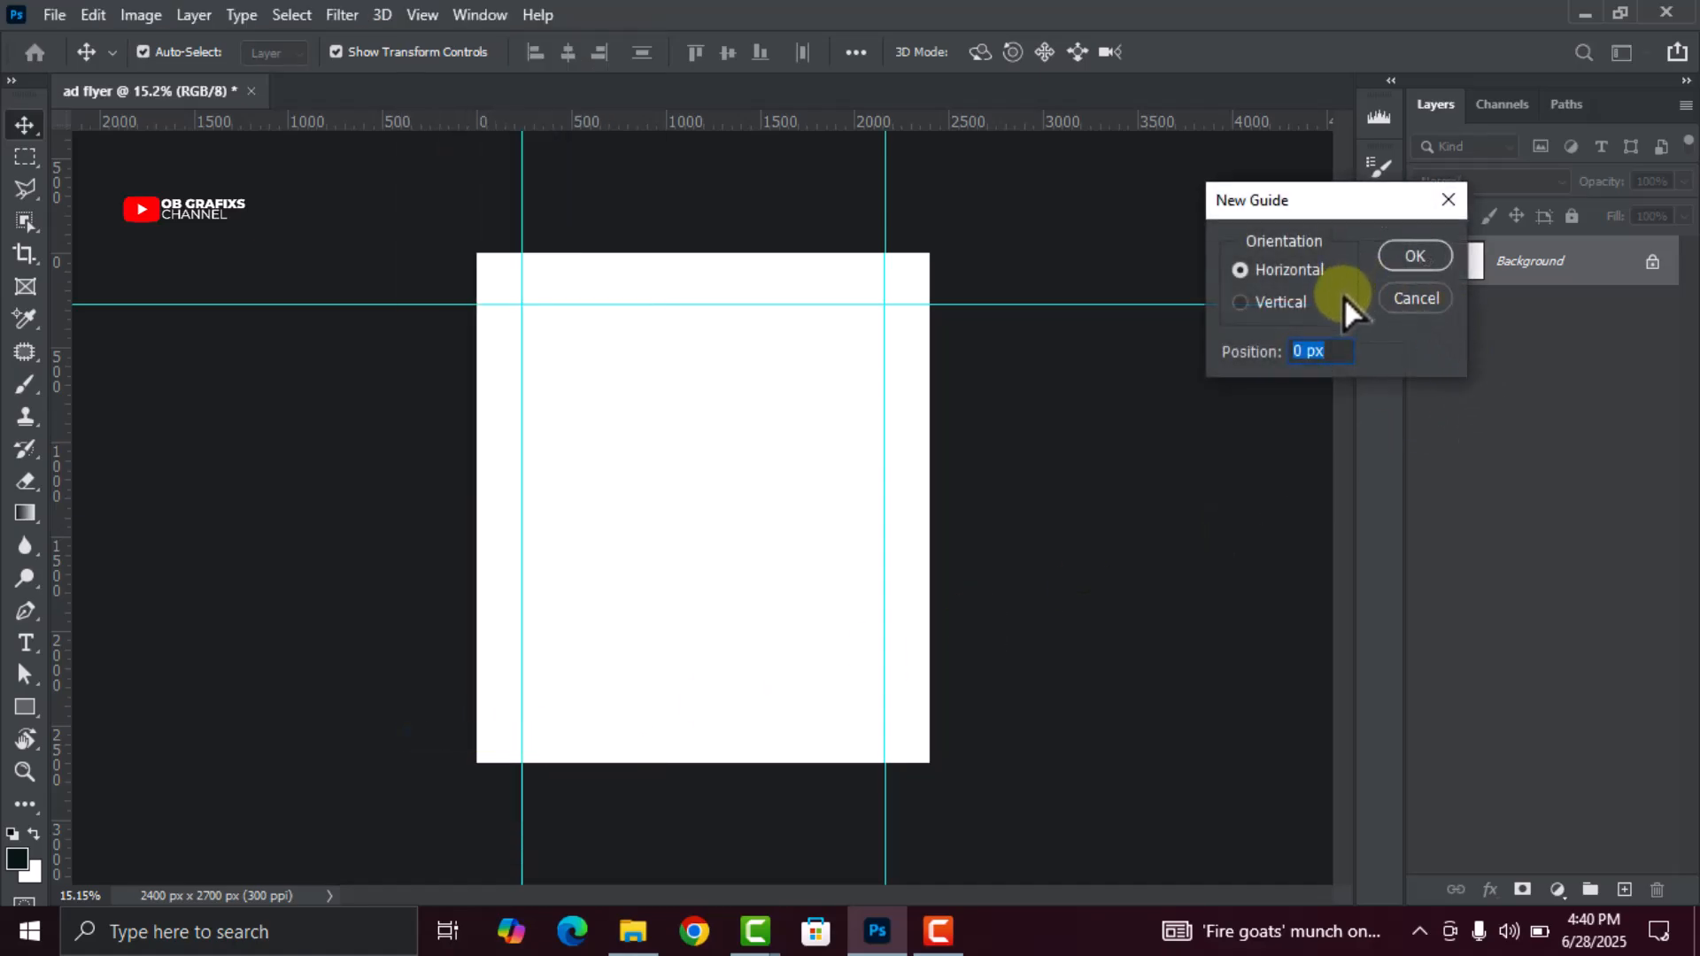
pyautogui.write('90%')
pyautogui.click(1414, 258)
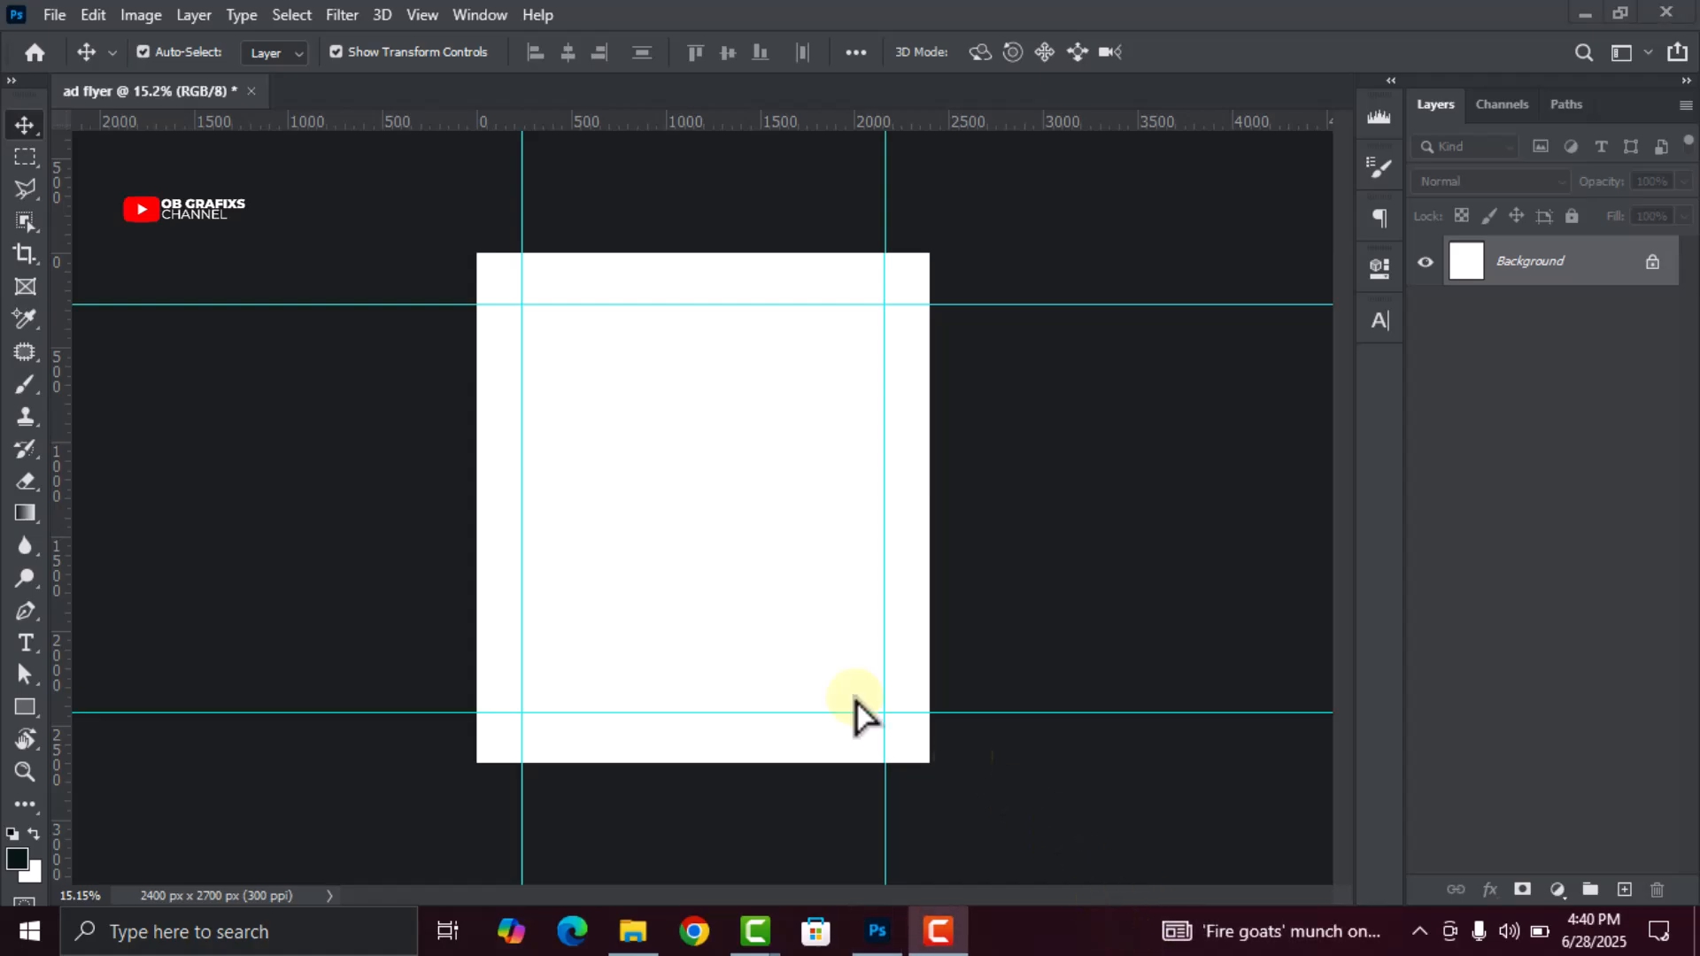
# Draw a dark filled rectangle of about 2513 x 2786 px covering the whole canvas and slightly overlapping its edges
pyautogui.click(24, 708)
pyautogui.click(156, 710)
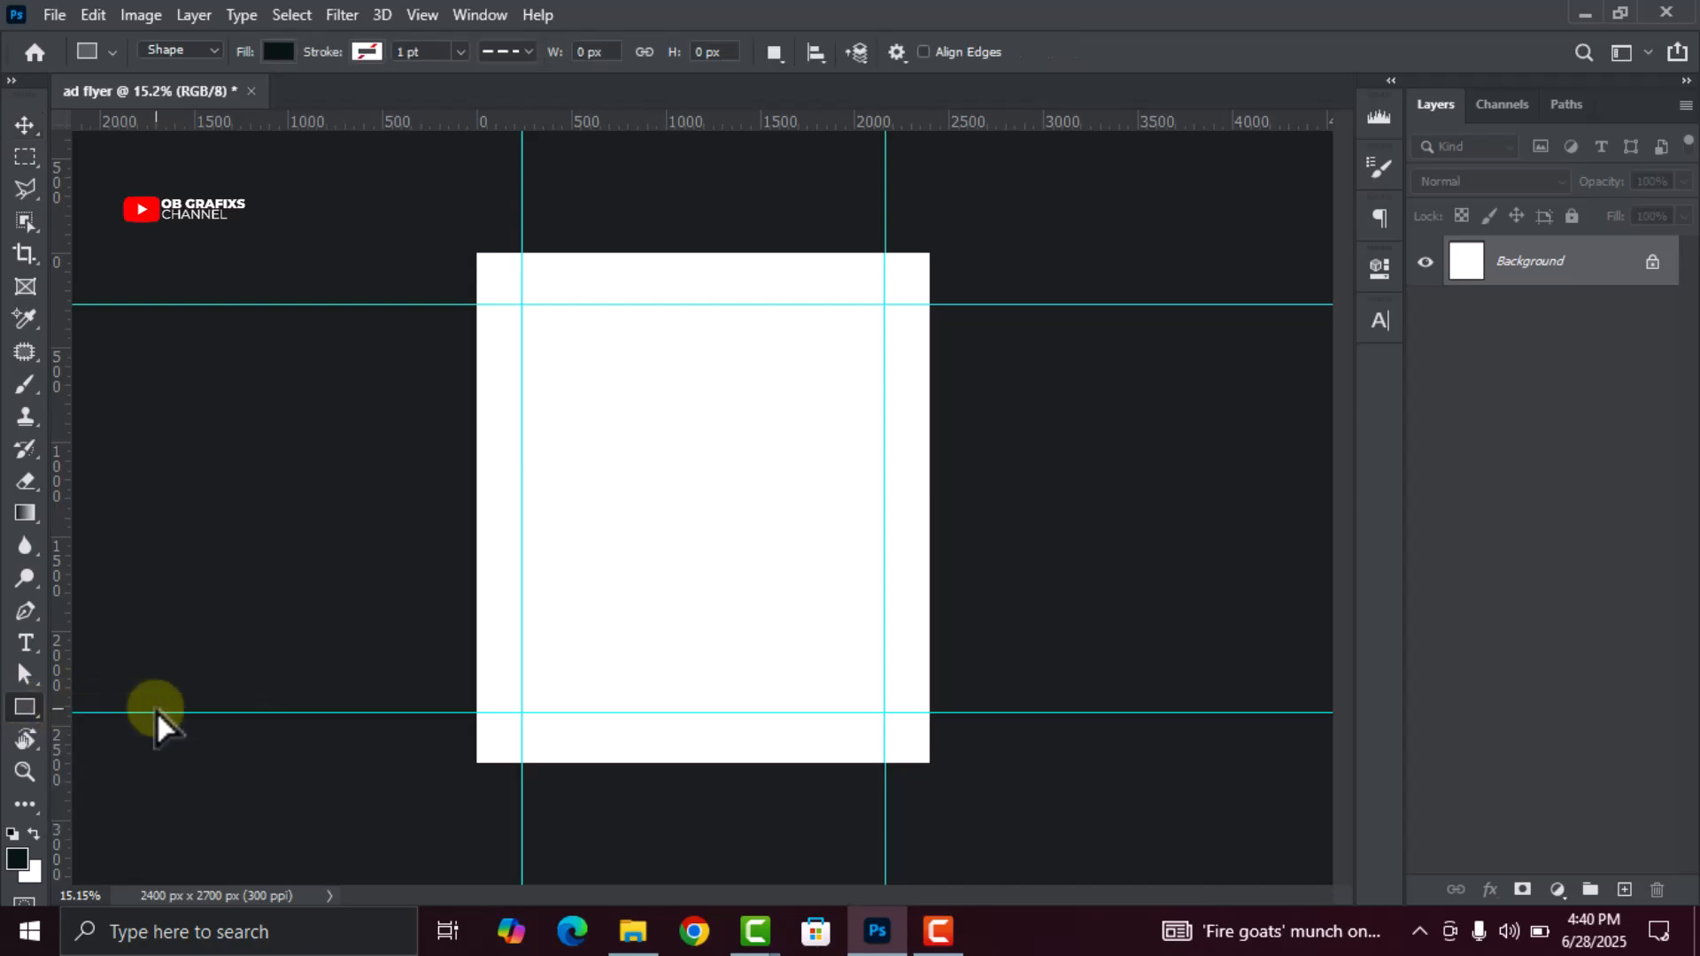
pyautogui.moveTo(465, 243); pyautogui.dragTo(935, 766)
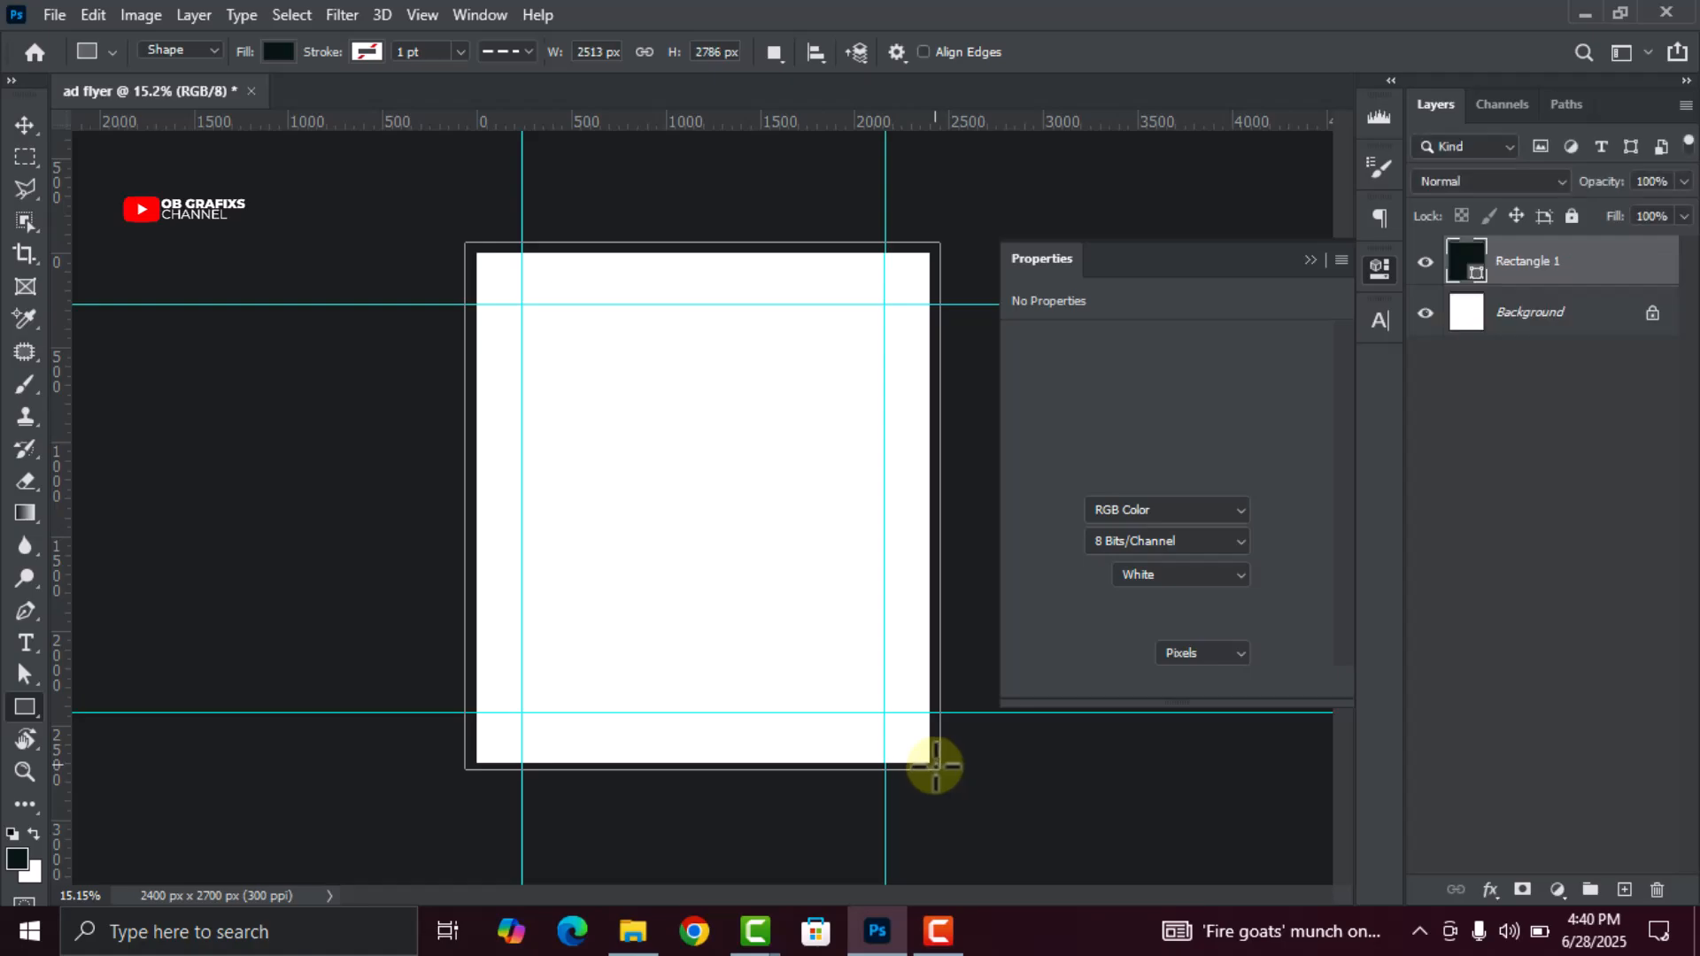
pyautogui.click(1378, 269)
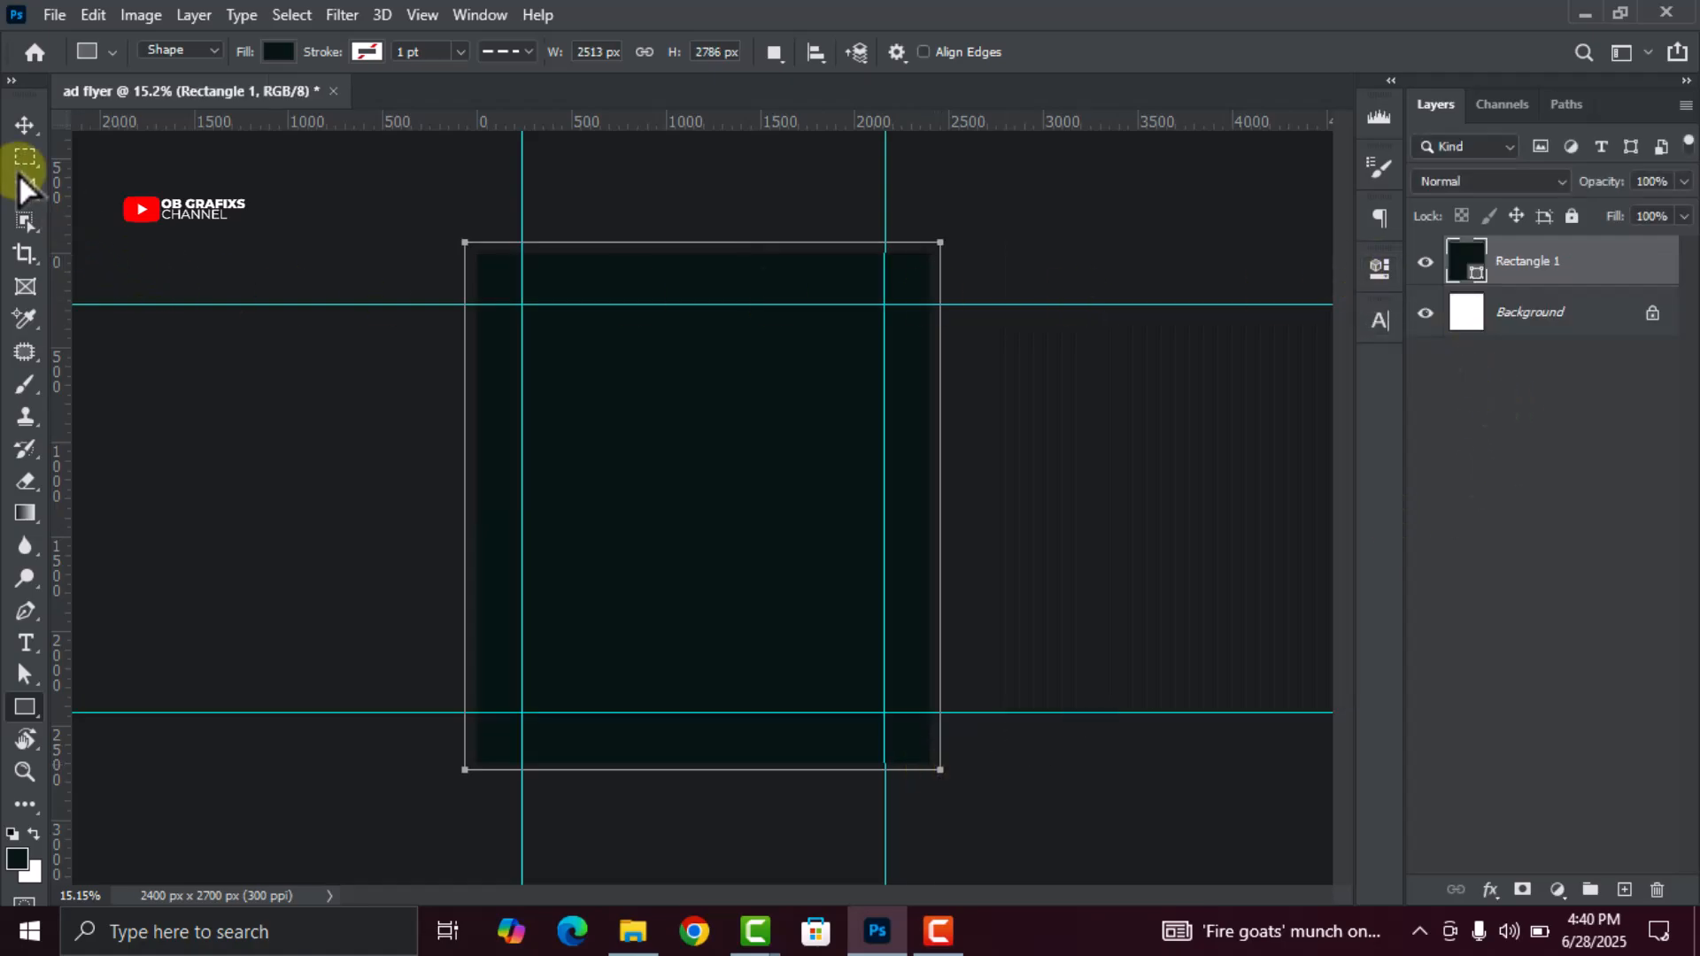
pyautogui.click(25, 125)
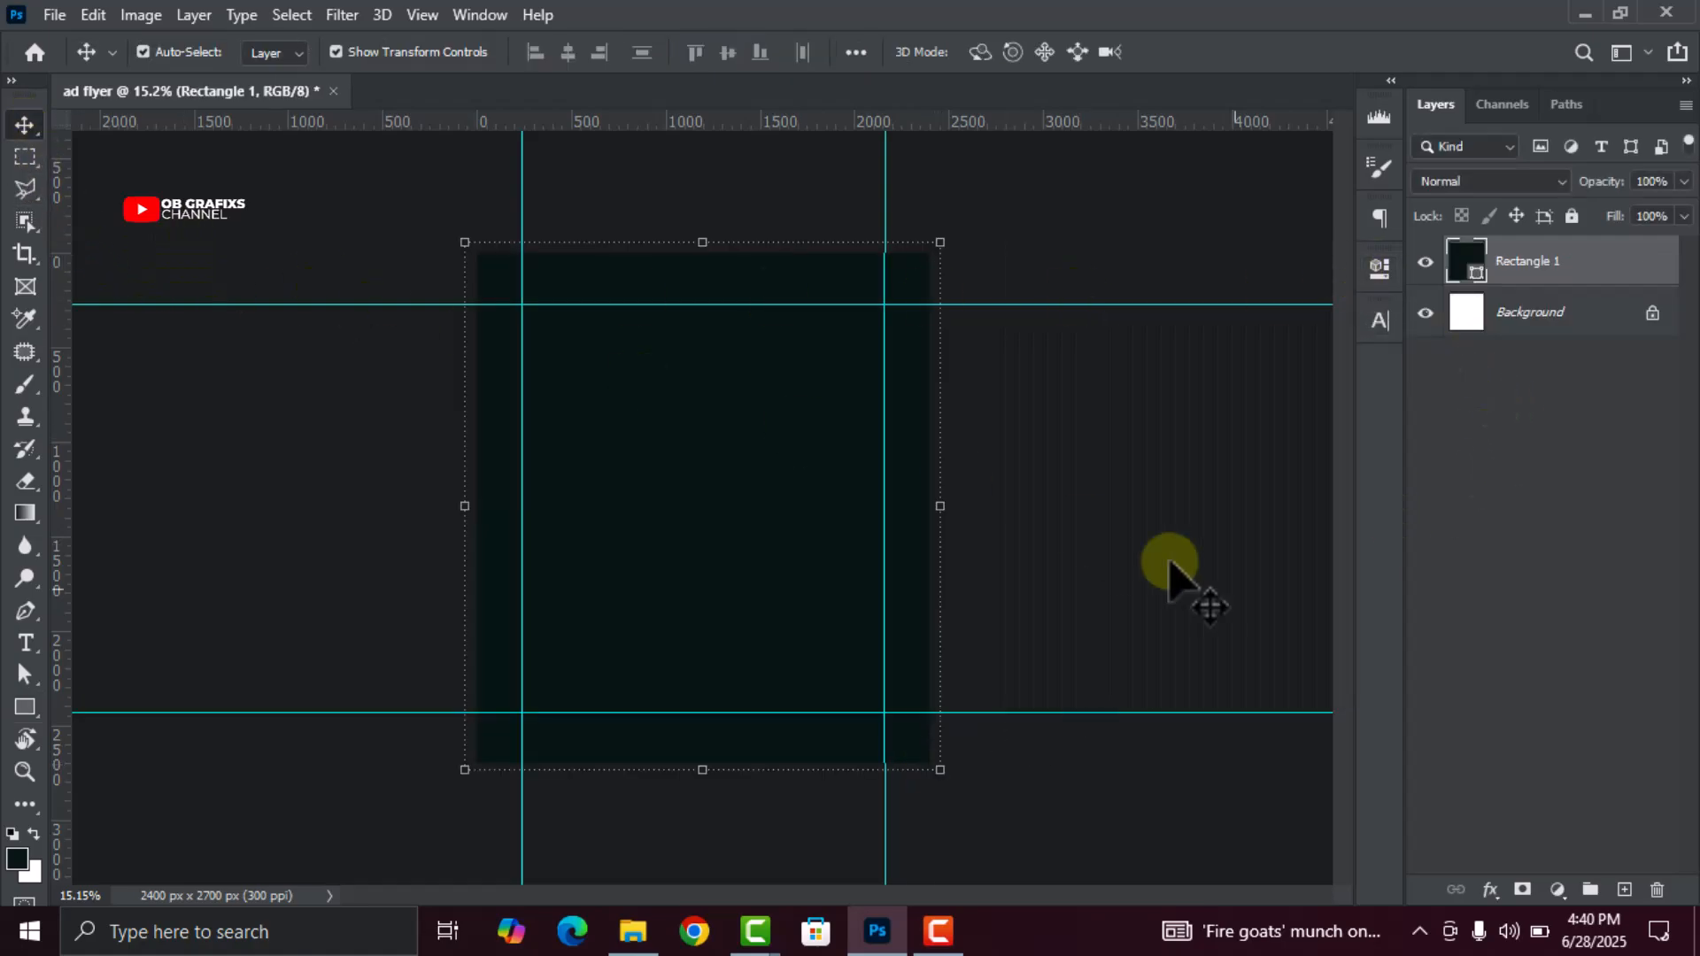
# Add a Gradient Overlay to the rectangle and use #23927e for the gradient's first color stop
pyautogui.click(1490, 890)
pyautogui.click(1530, 812)
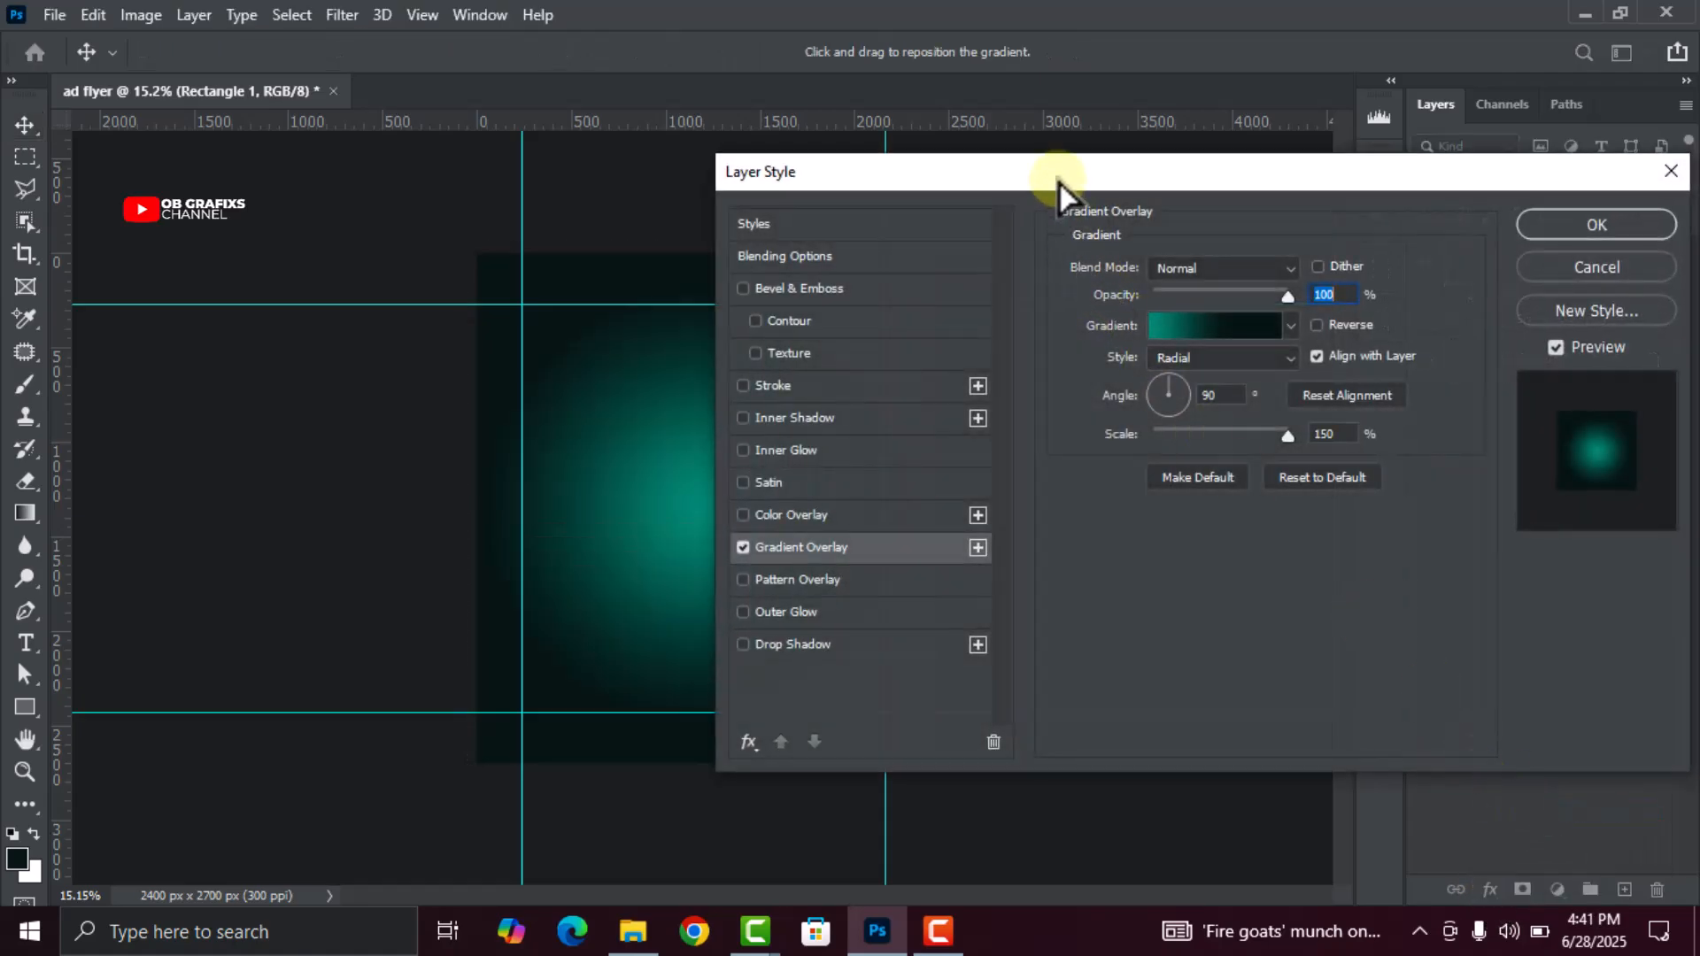
pyautogui.moveTo(1055, 178); pyautogui.dragTo(1103, 176)
pyautogui.click(1250, 320)
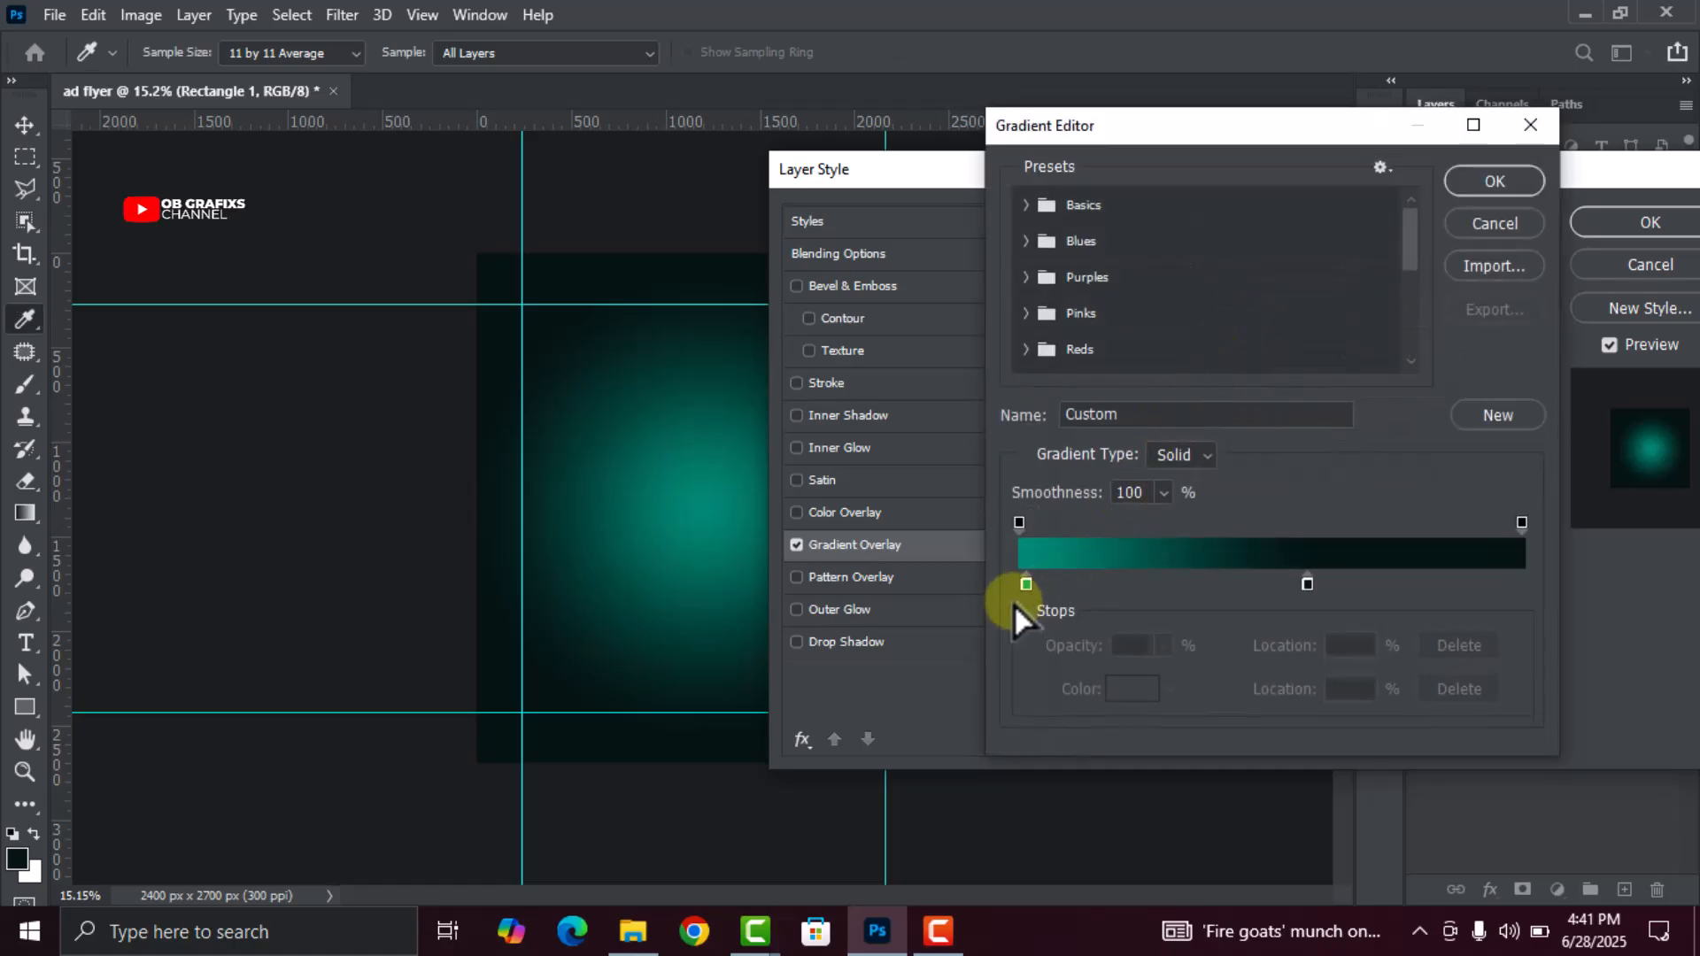
pyautogui.doubleClick(1027, 583)
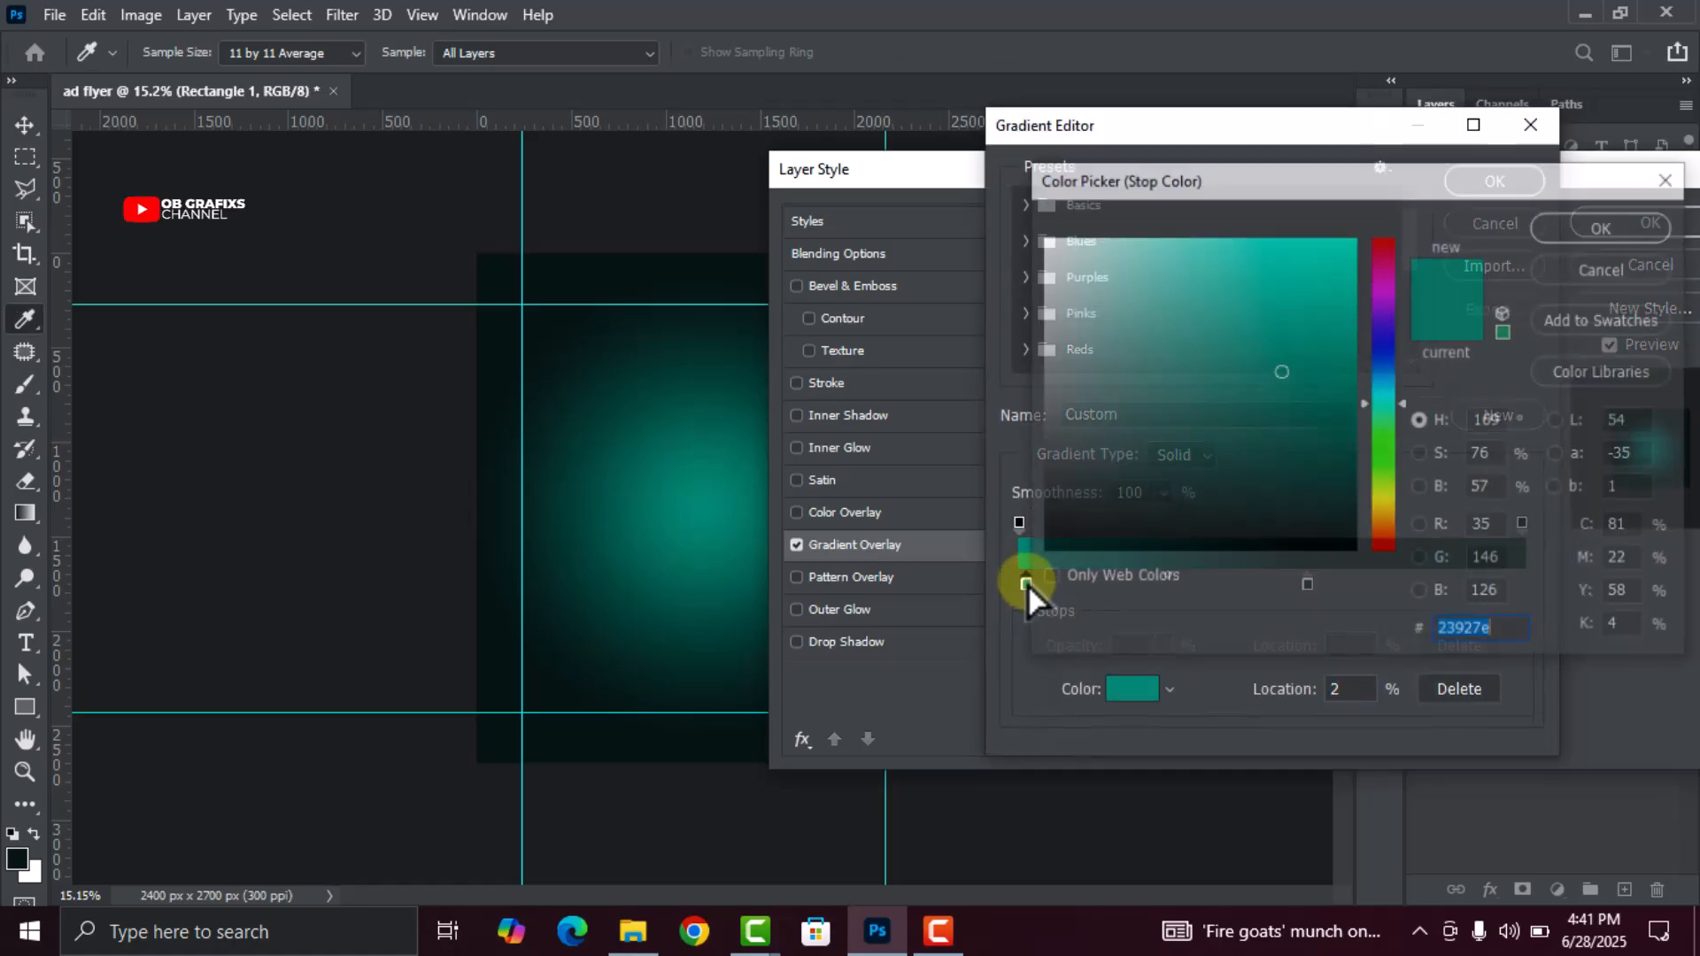
pyautogui.doubleClick(1456, 631)
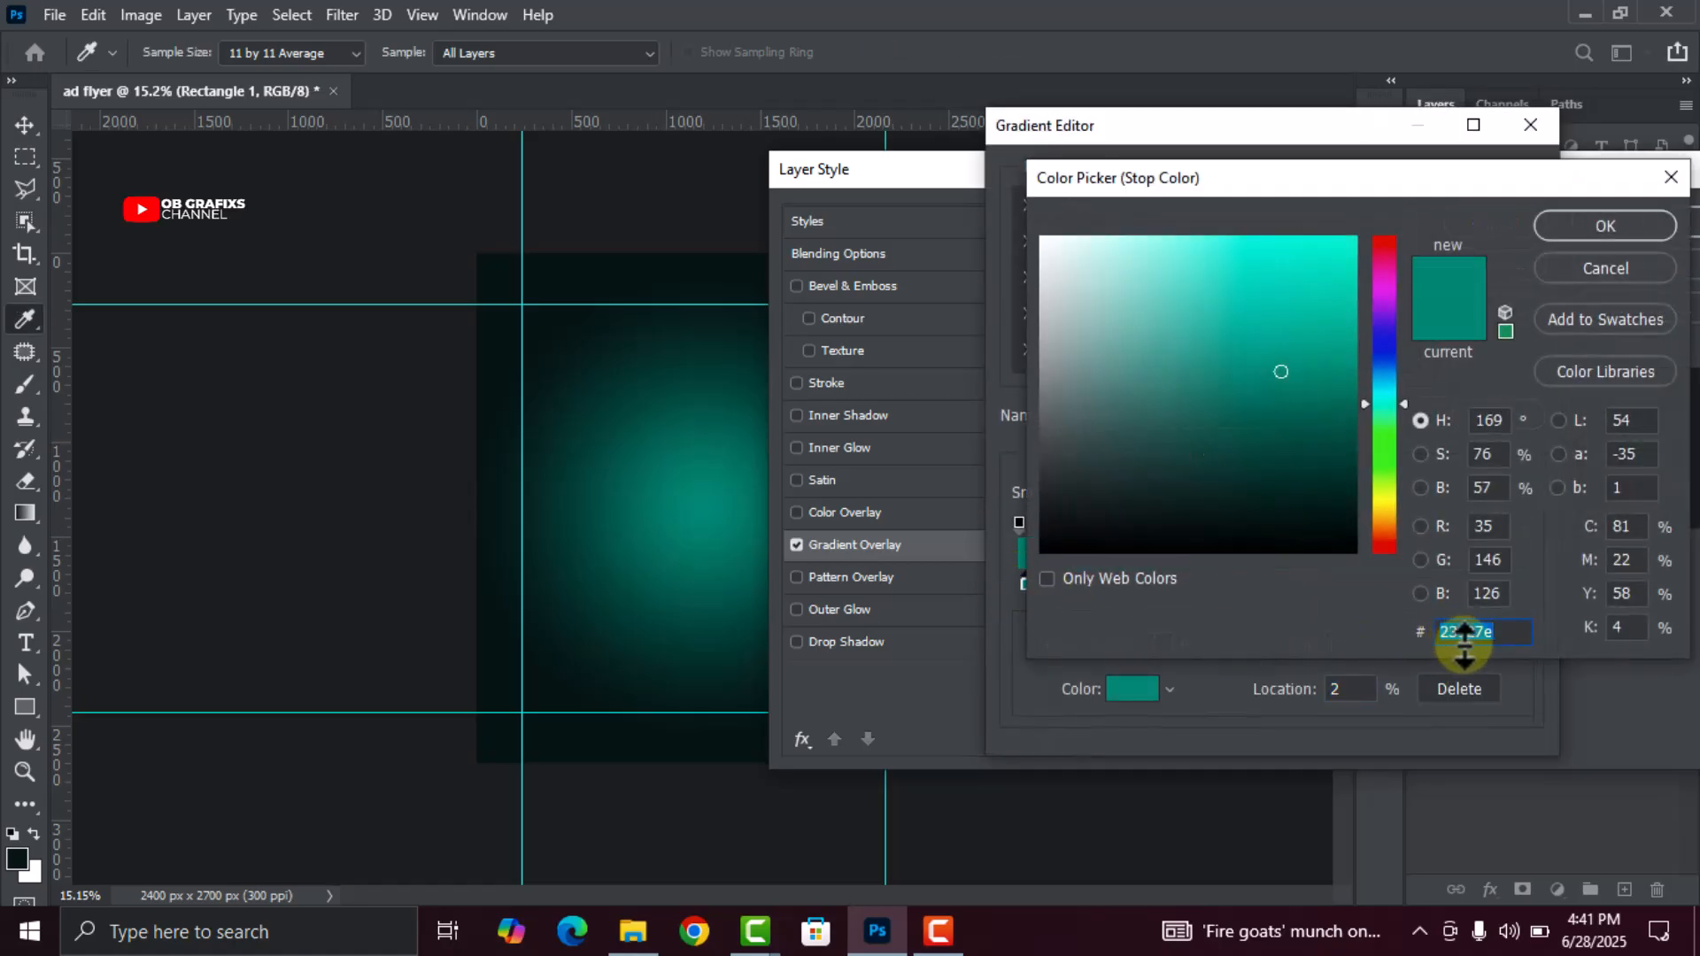
pyautogui.click(1578, 232)
# Use #0b1c19 for the gradient's dark stop at location 57%, with the green stop at 2%, and accept the gradient
pyautogui.doubleClick(1308, 584)
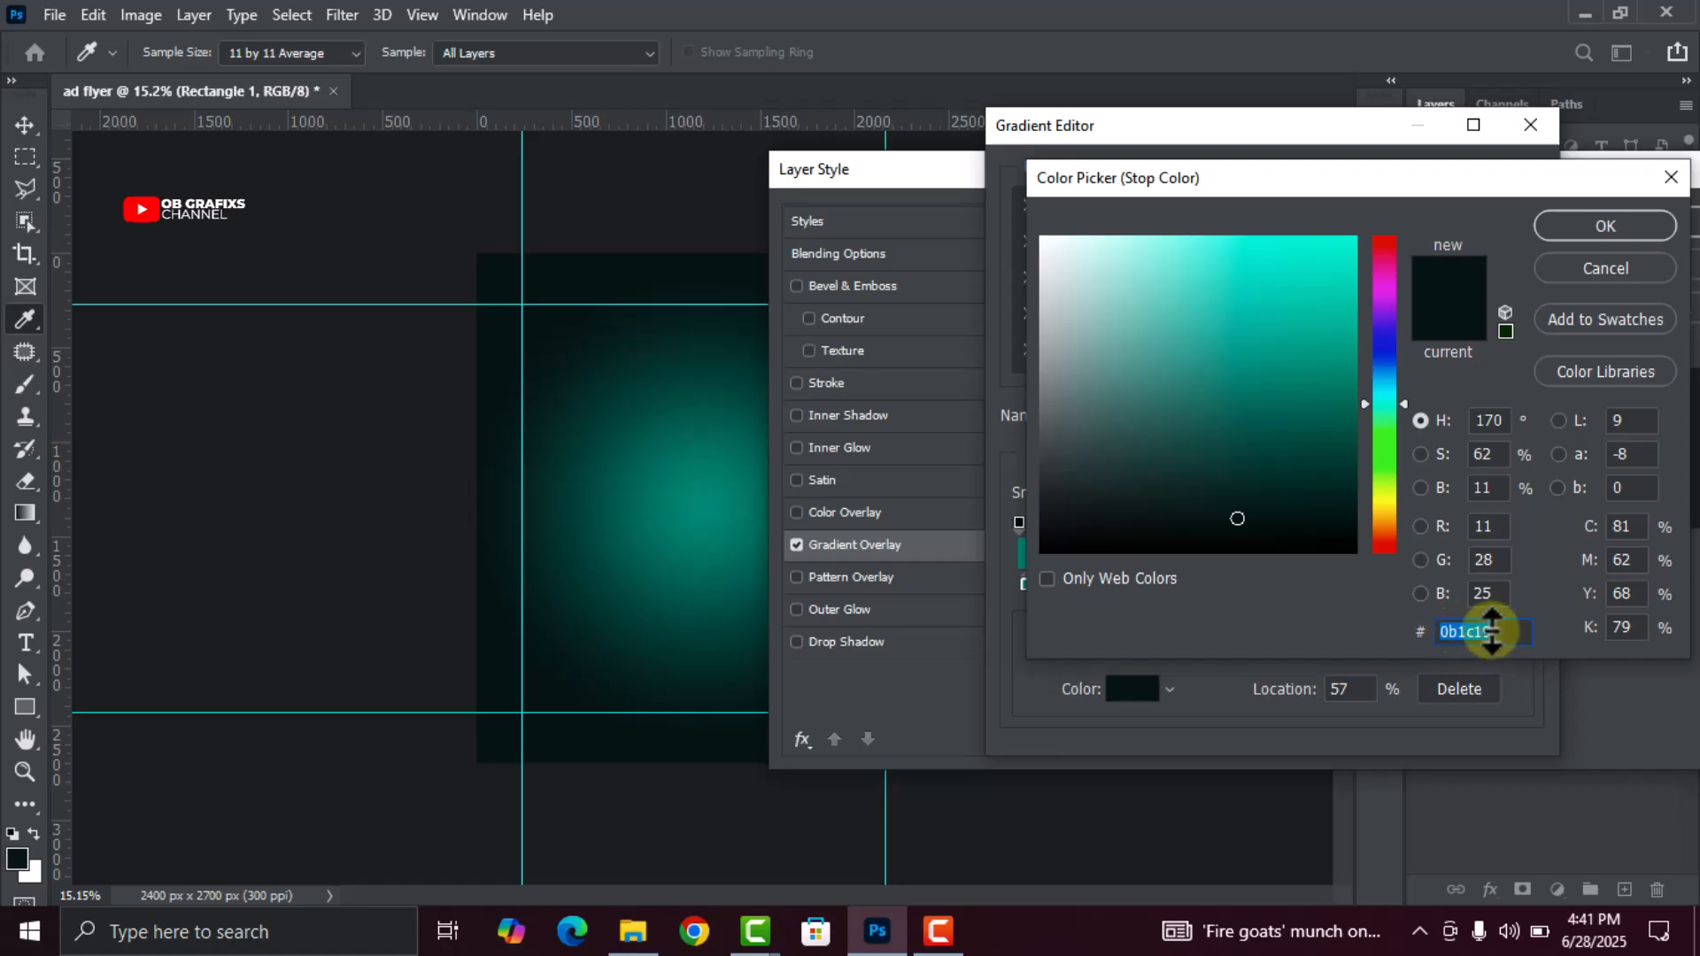
pyautogui.click(1645, 235)
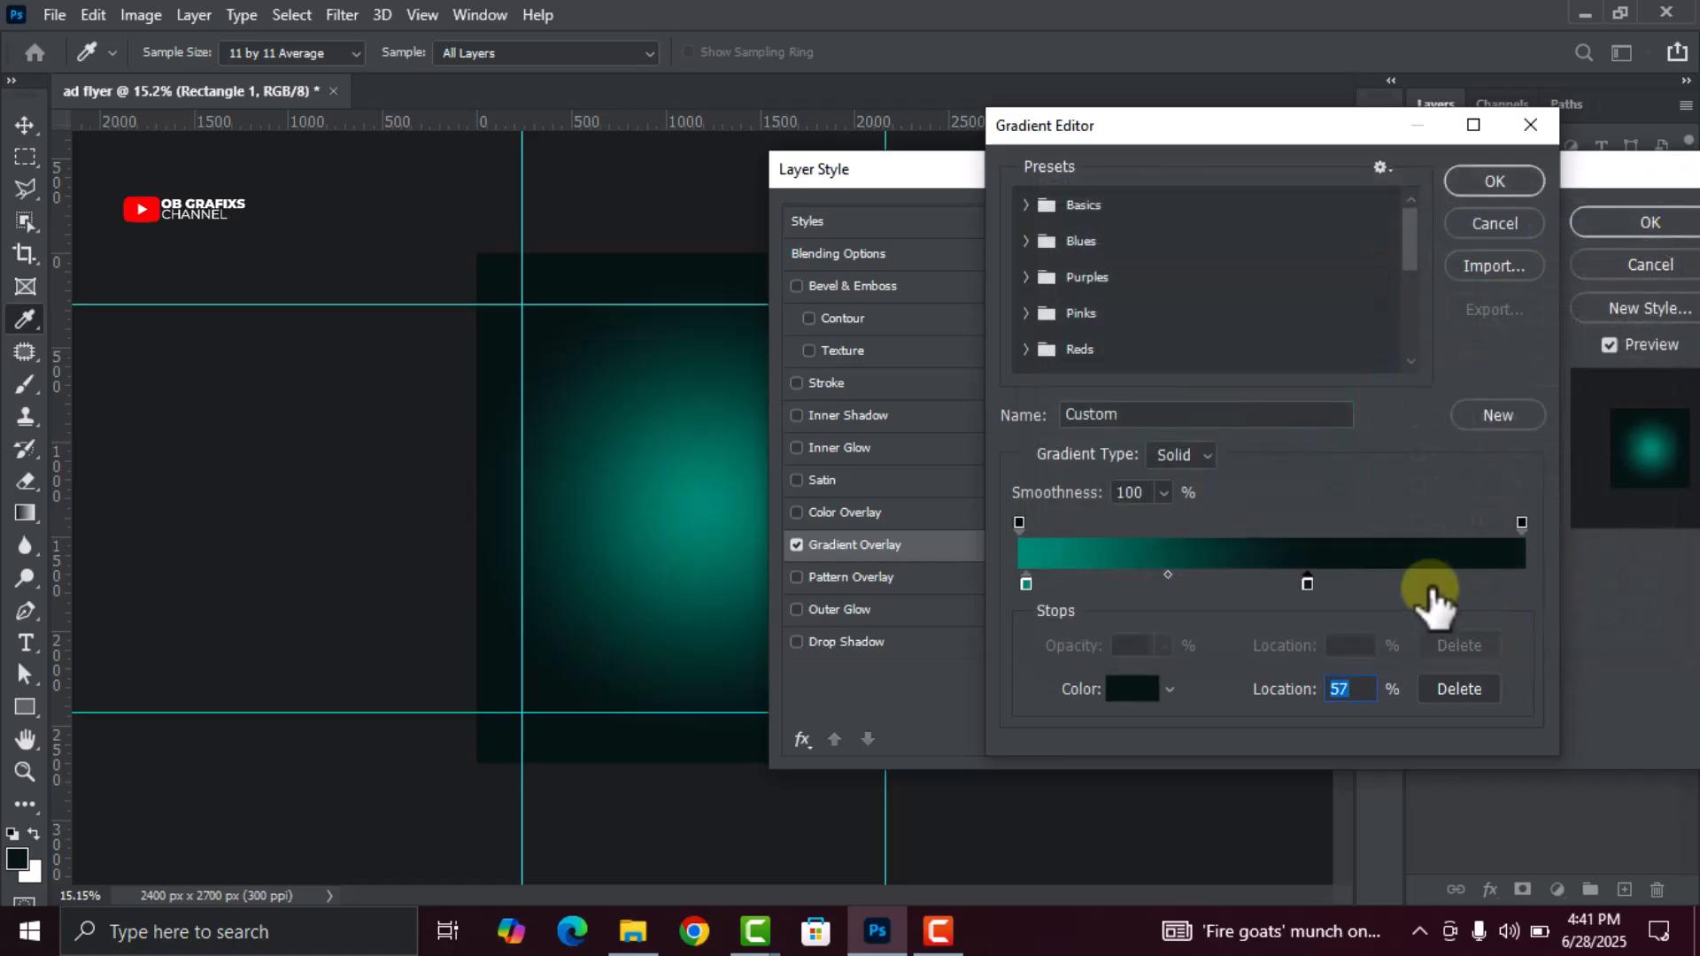
pyautogui.click(1334, 691)
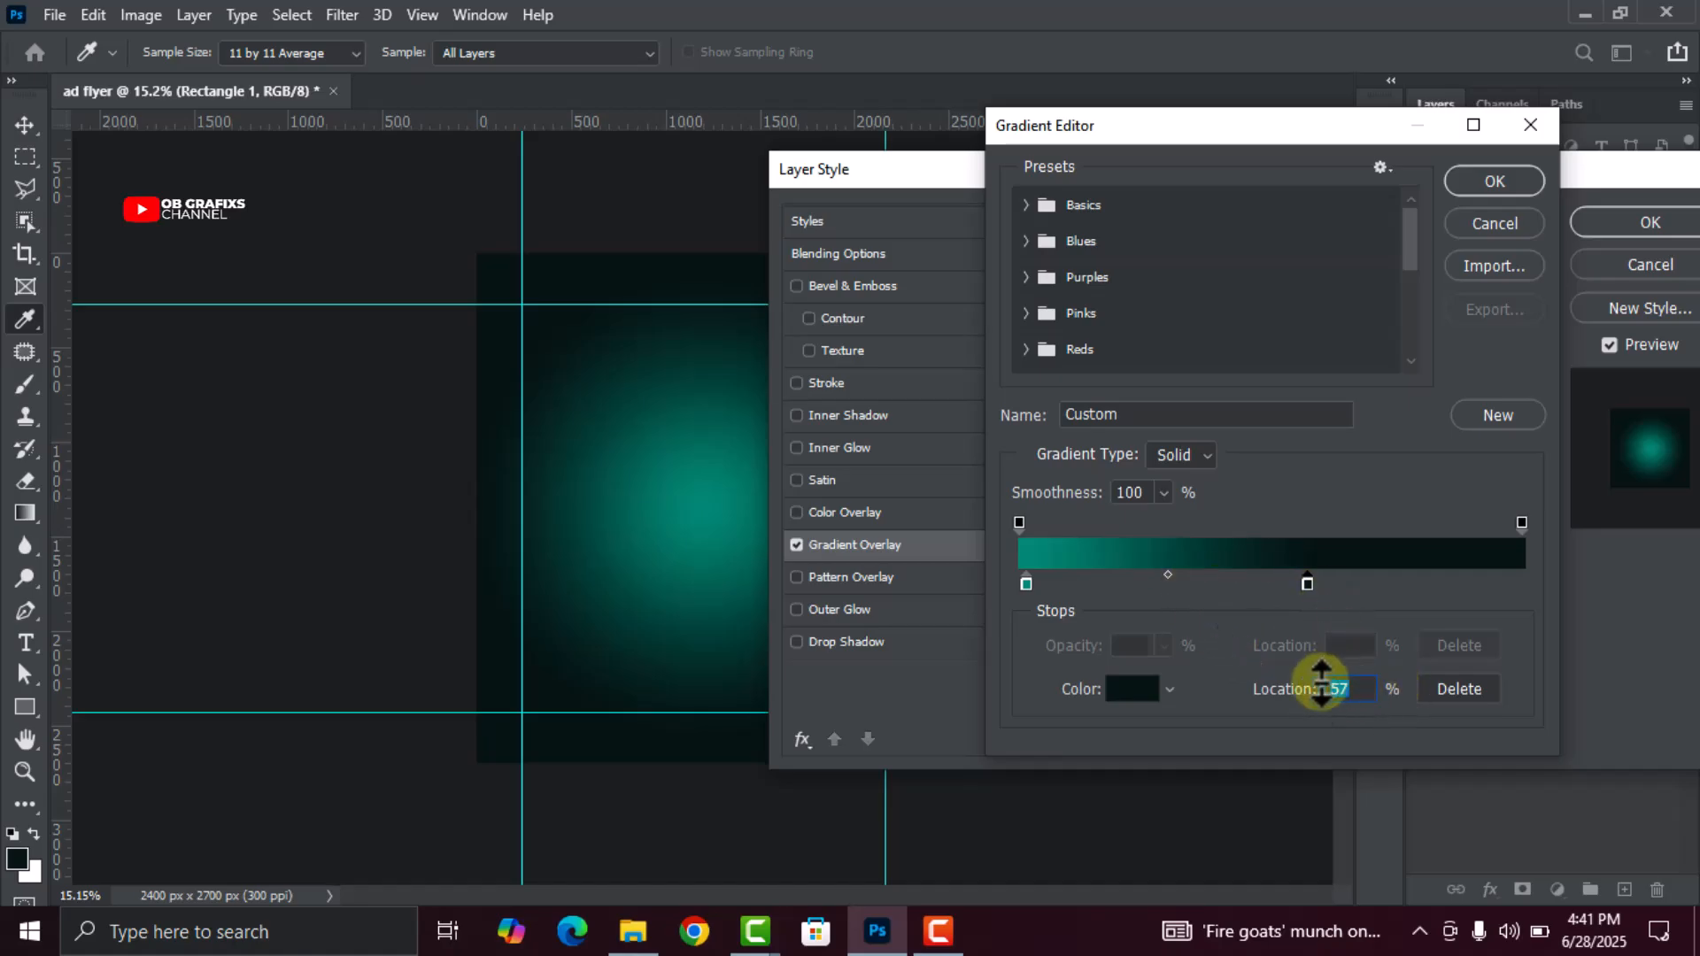
pyautogui.click(1308, 584)
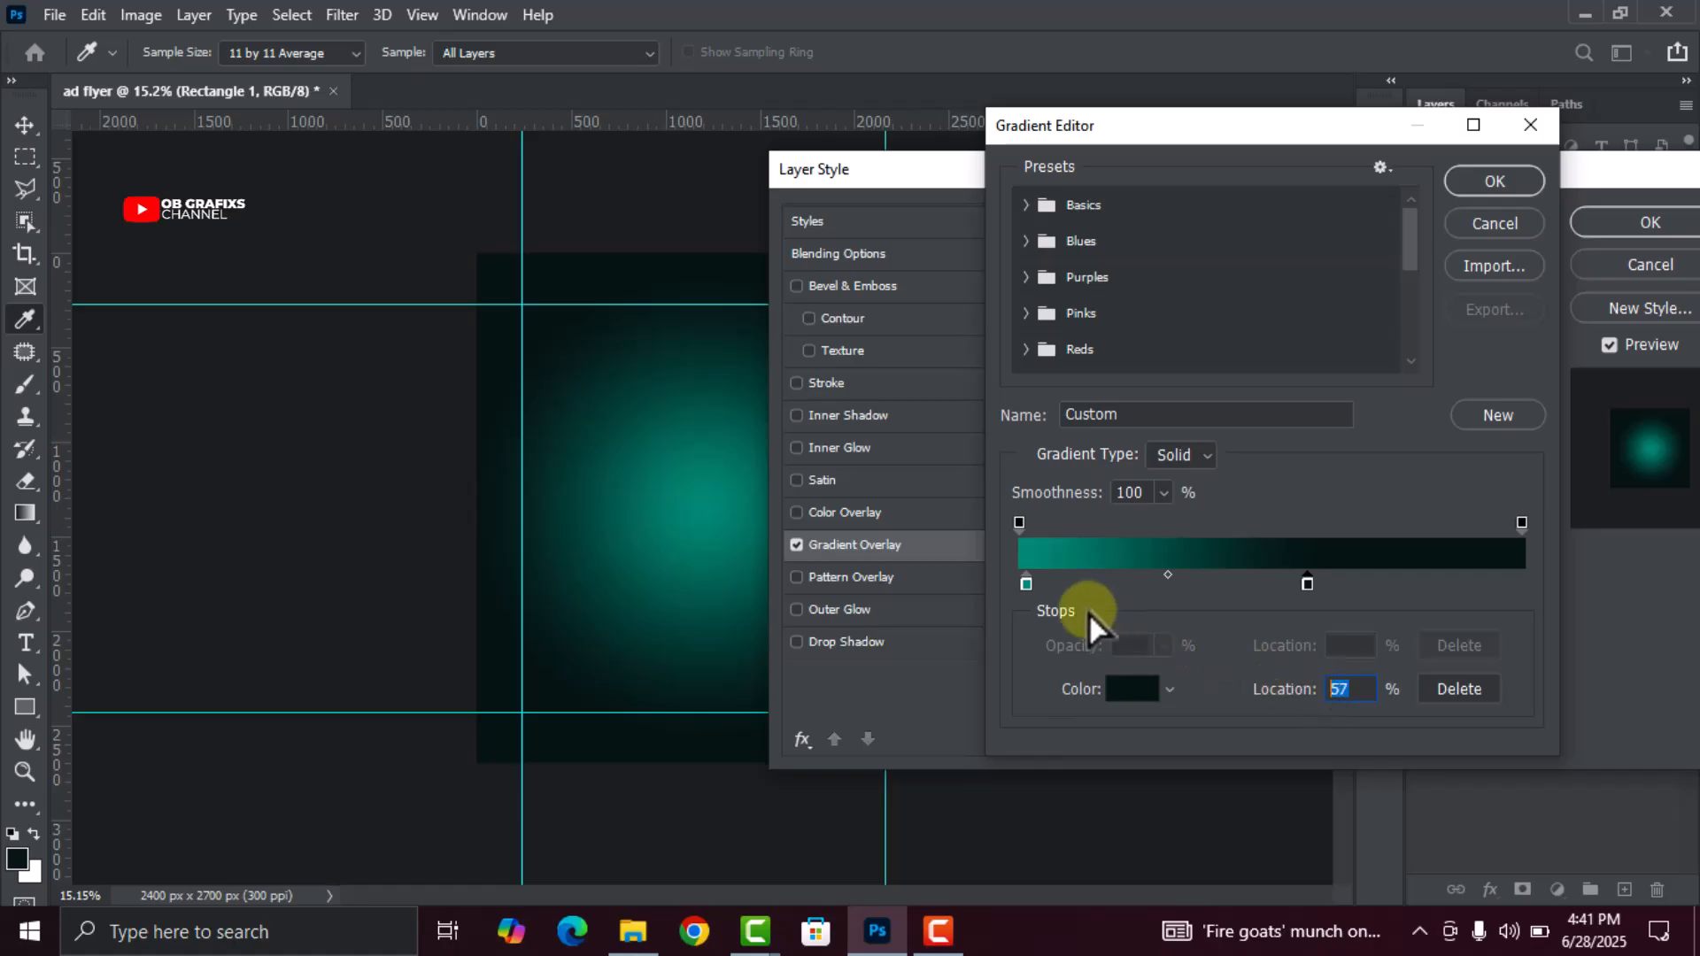
pyautogui.click(1024, 585)
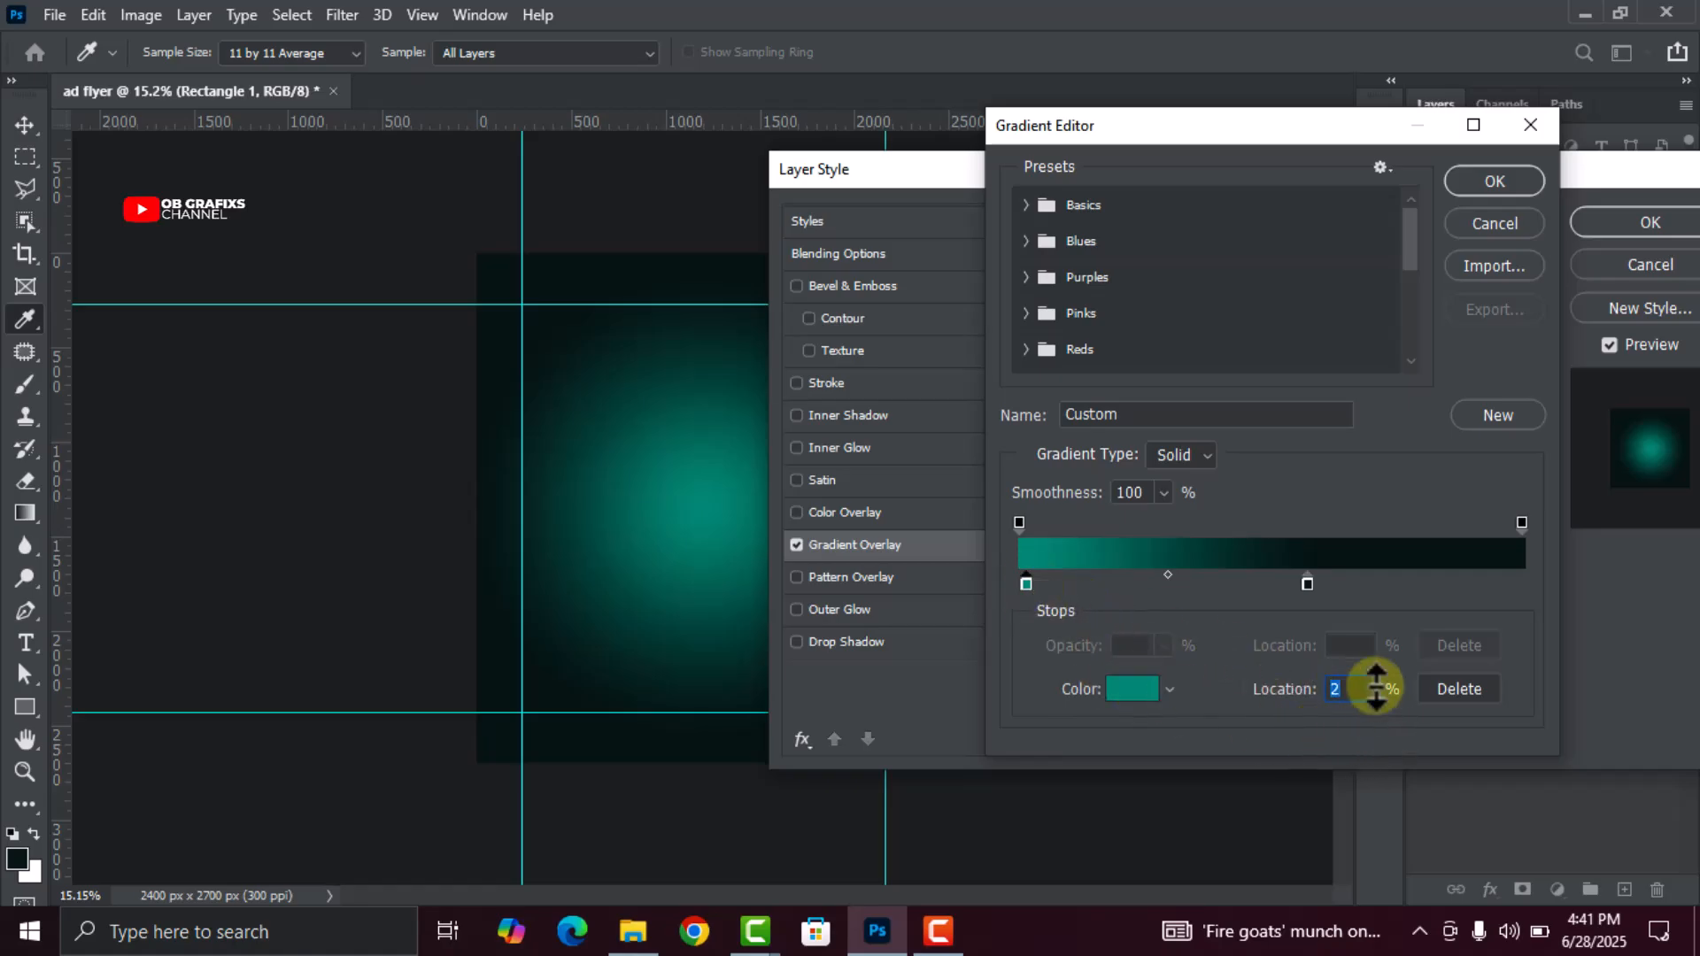
pyautogui.click(1505, 183)
# Apply the Gradient Overlay with the Radial style, a 90° angle, 150% scale and 100% opacity
pyautogui.moveTo(1489, 177); pyautogui.dragTo(1275, 174)
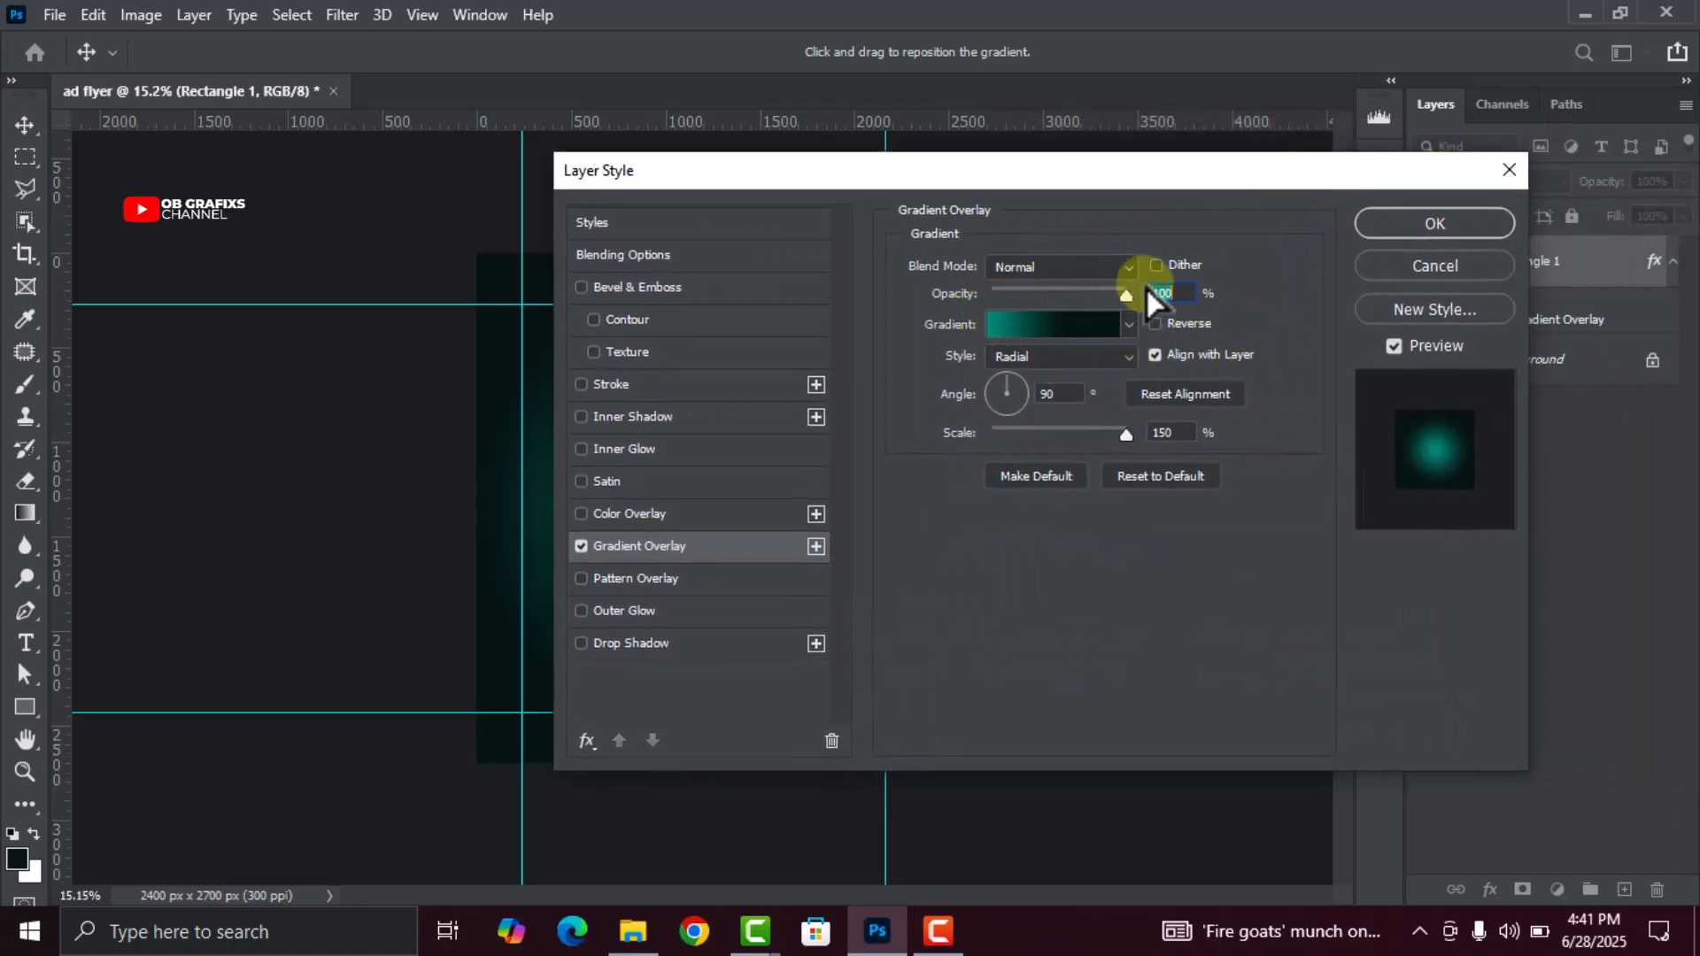
pyautogui.click(1054, 356)
pyautogui.click(1040, 396)
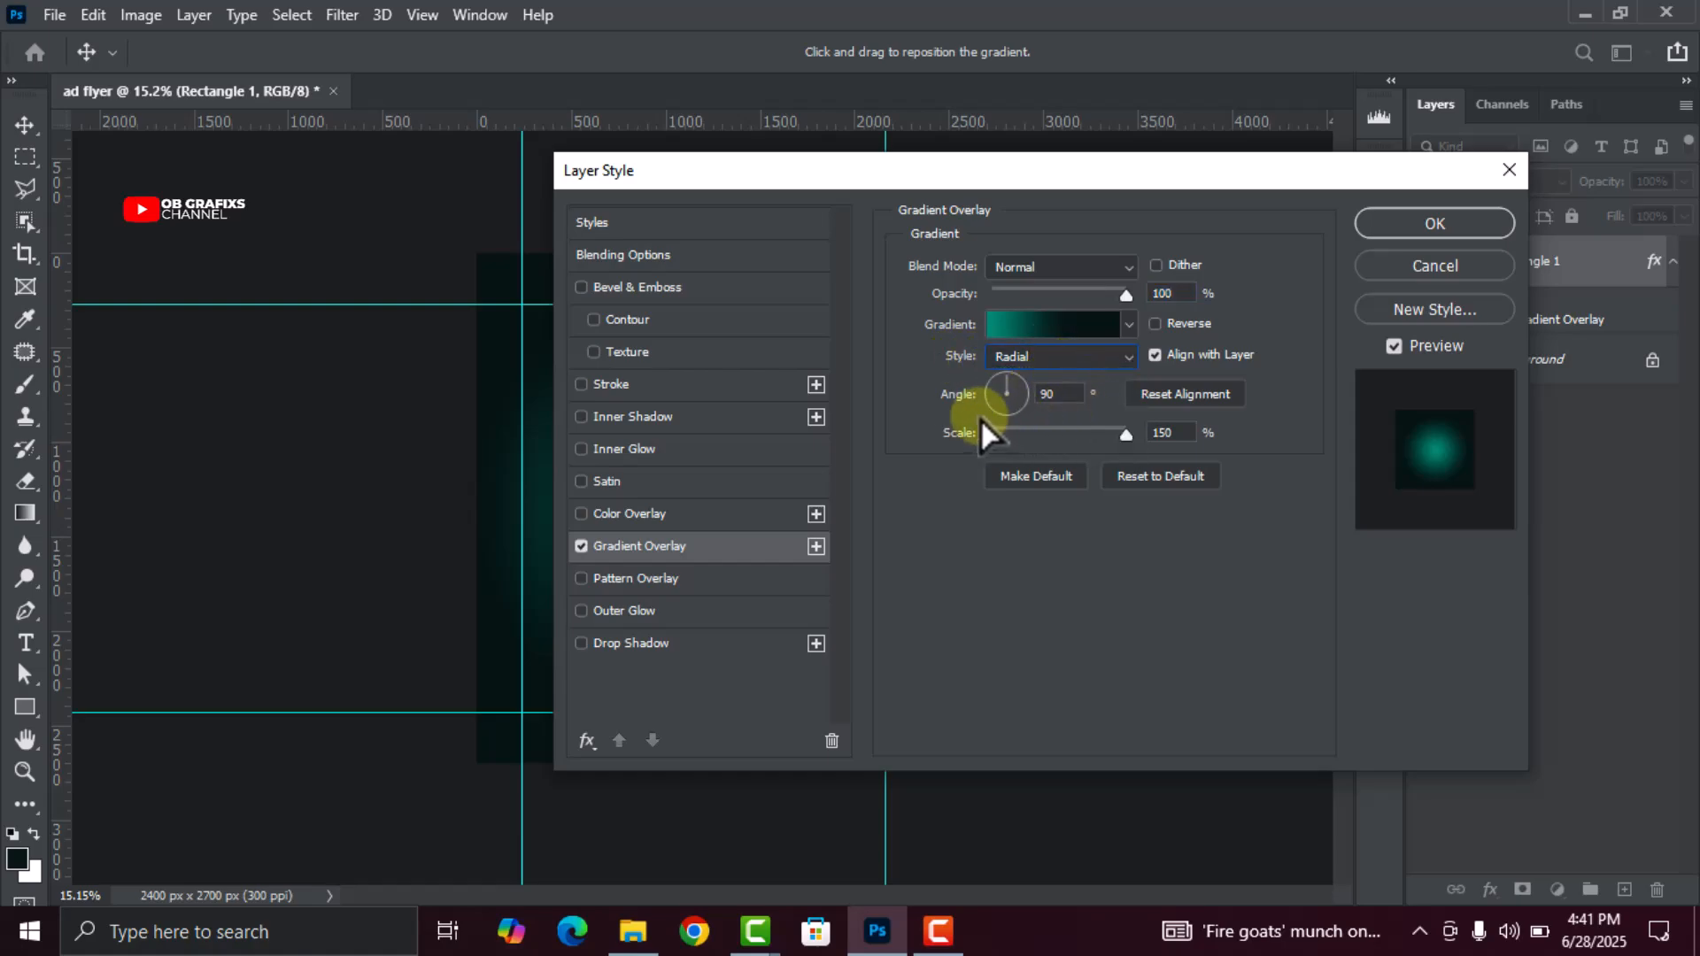
pyautogui.click(1053, 394)
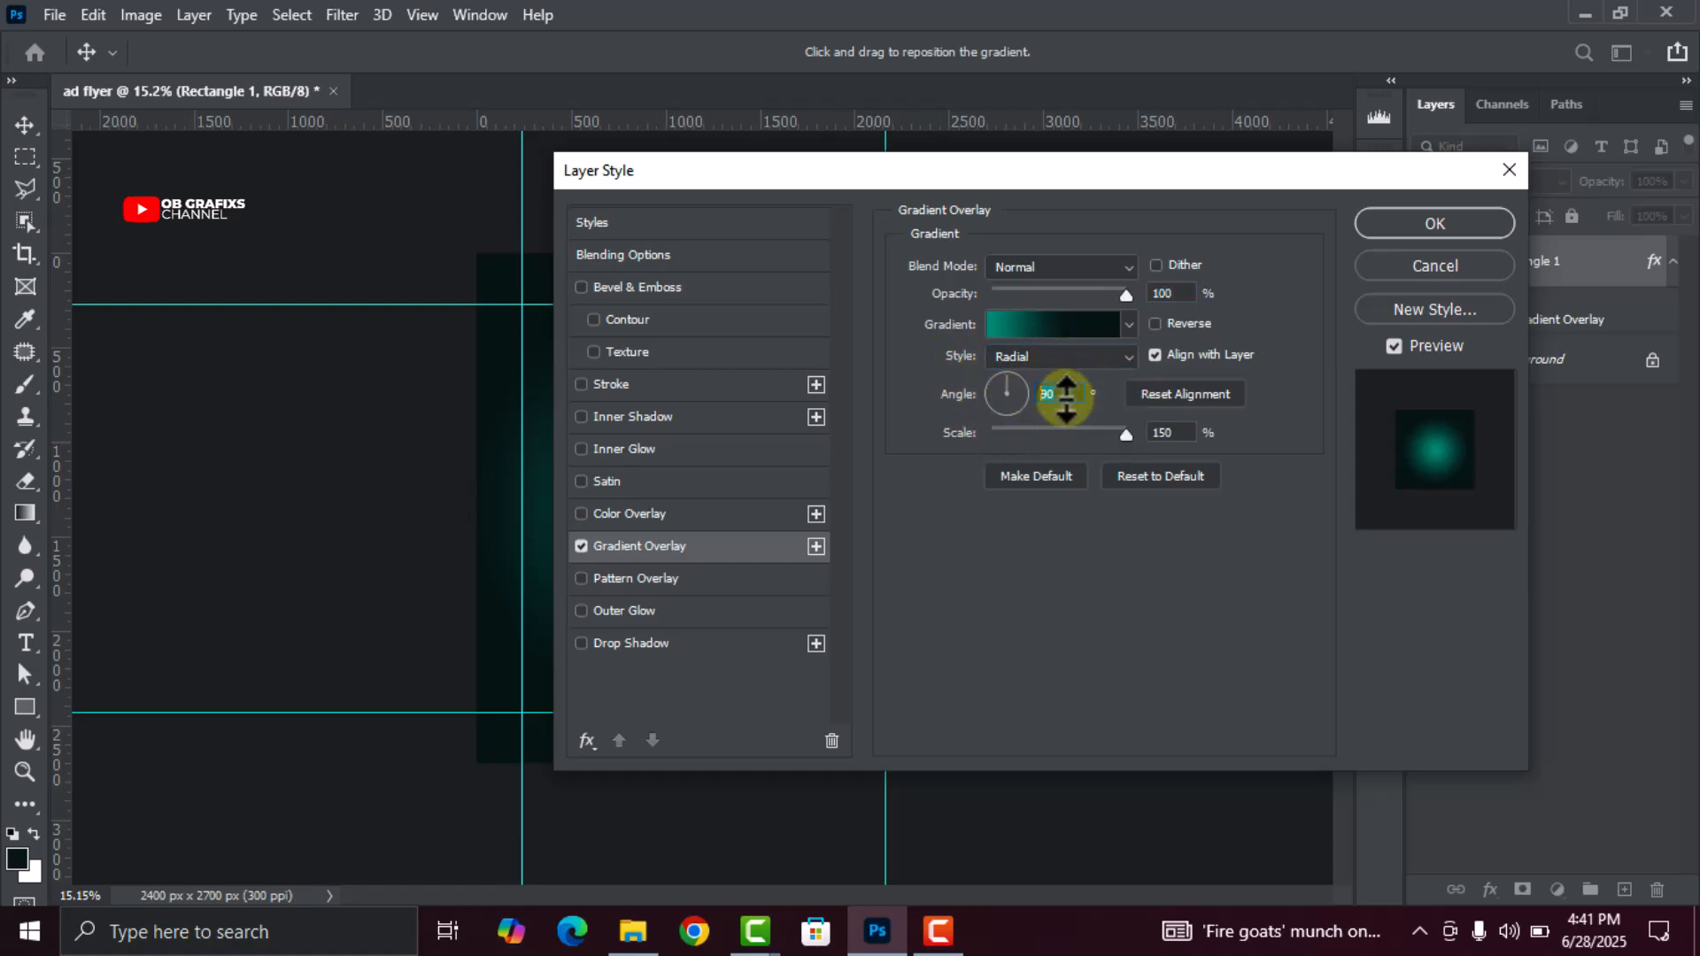
pyautogui.click(1420, 225)
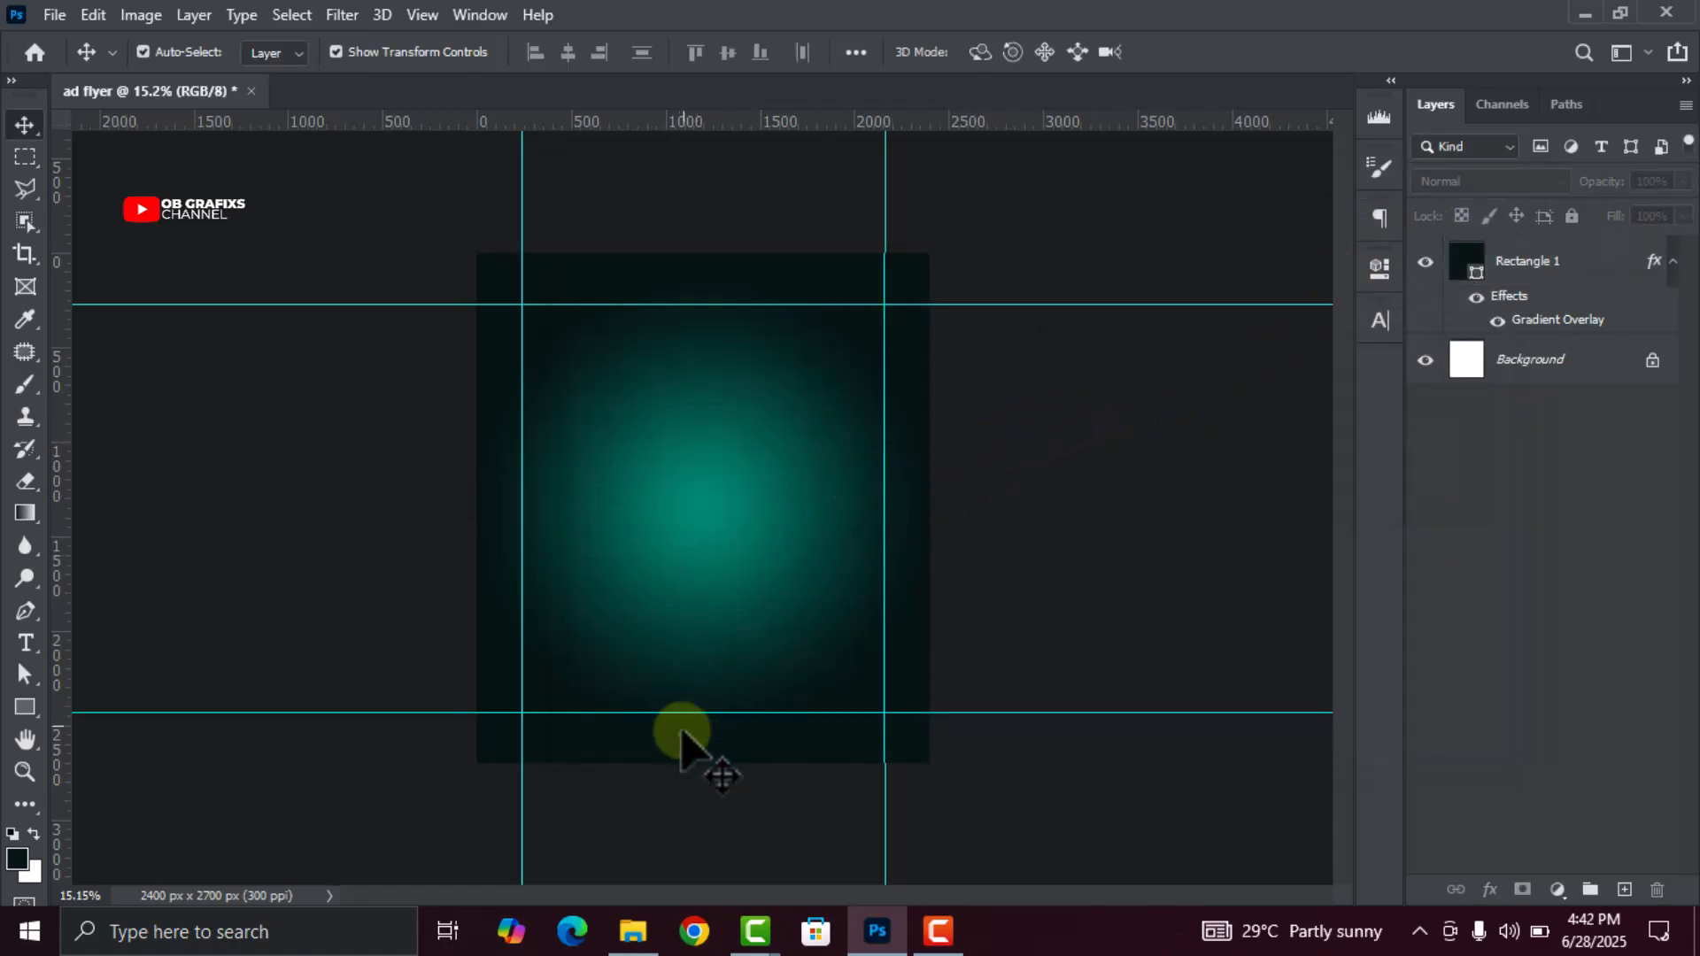
# Place the glowing podium image from the flyer design folder in File Explorer onto the Photoshop canvas
pyautogui.click(633, 930)
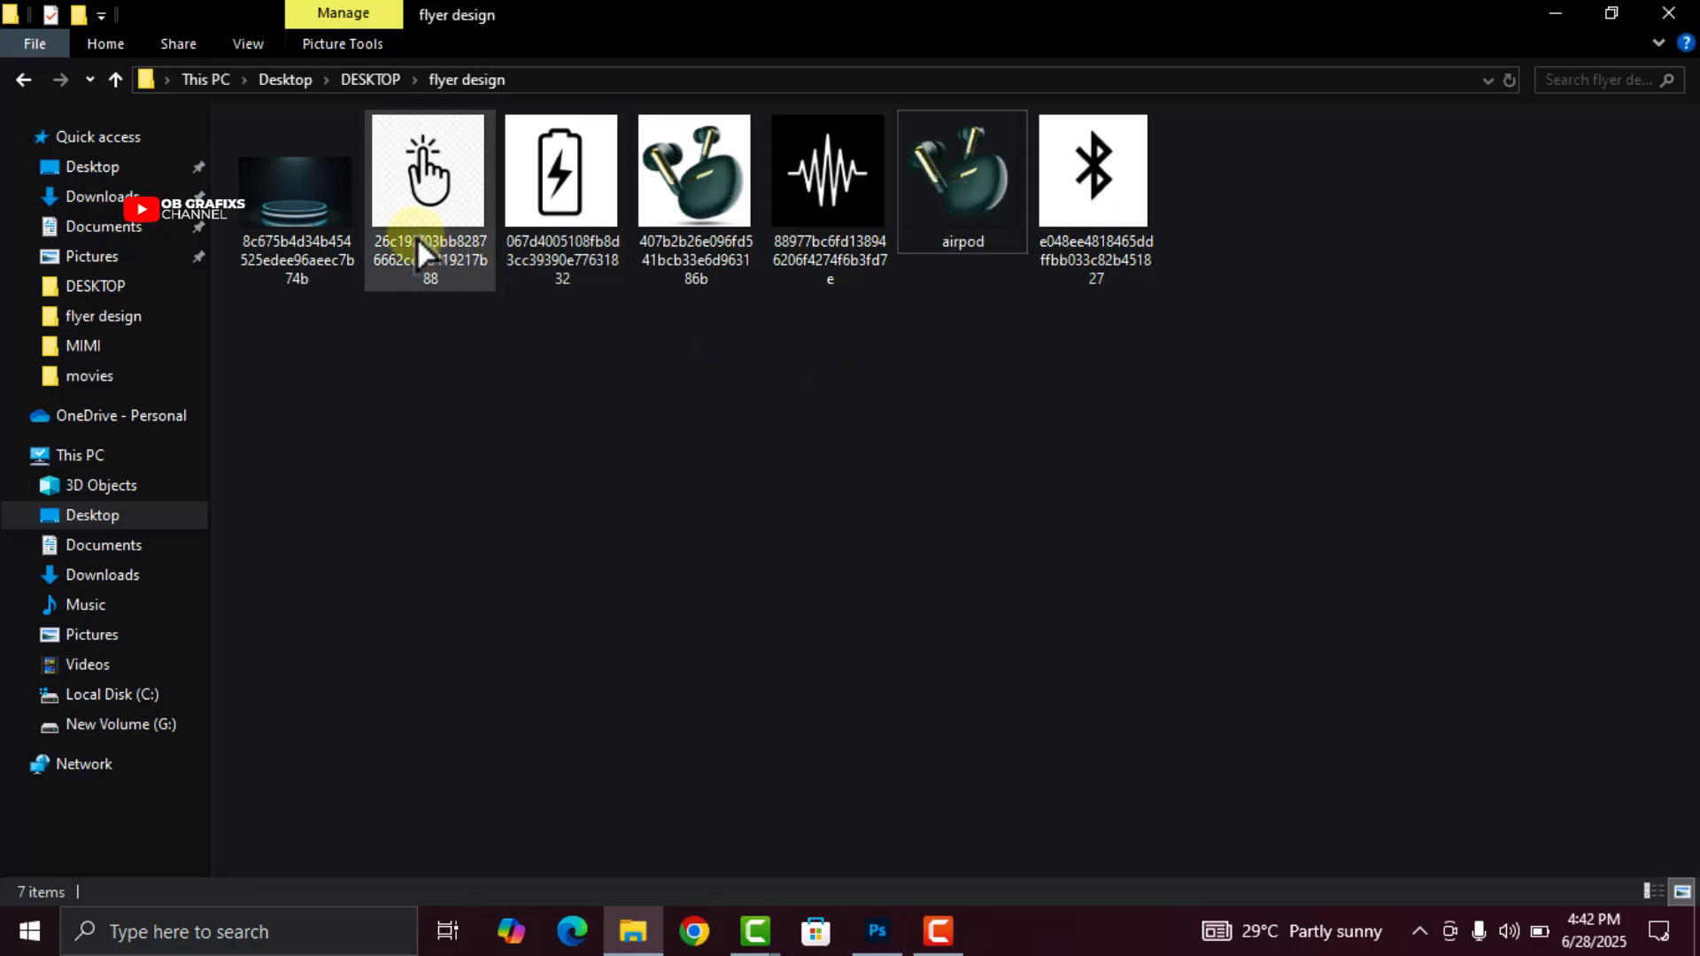
pyautogui.moveTo(300, 195); pyautogui.dragTo(707, 625)
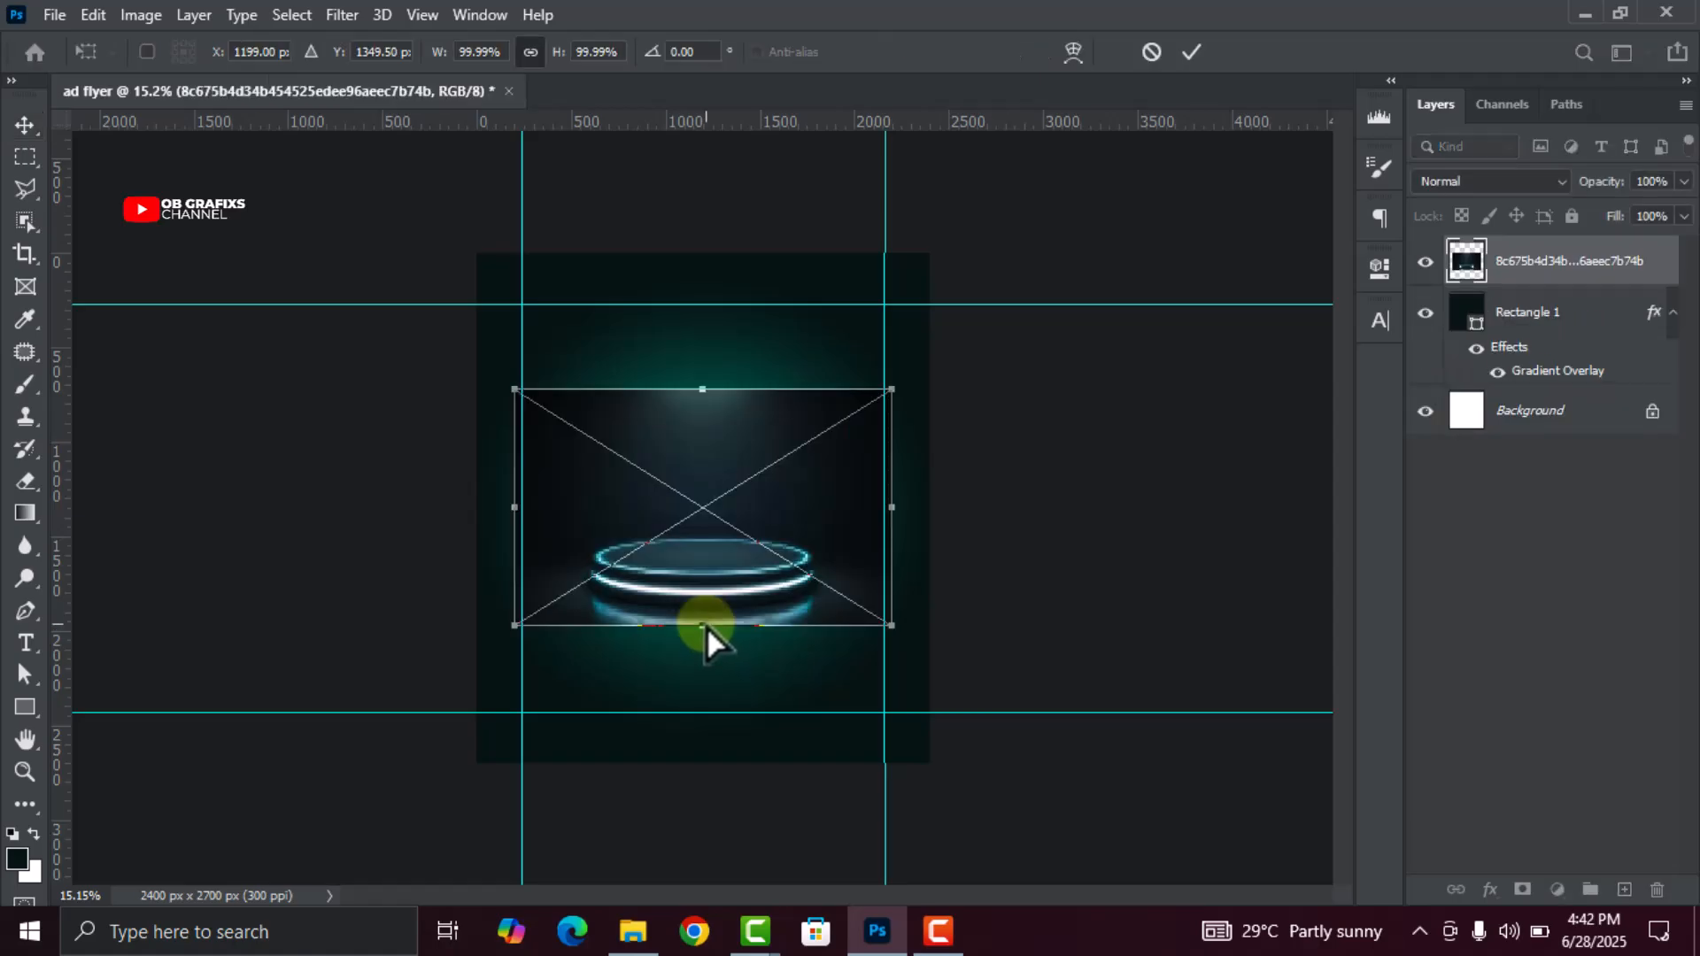
pyautogui.click(1190, 51)
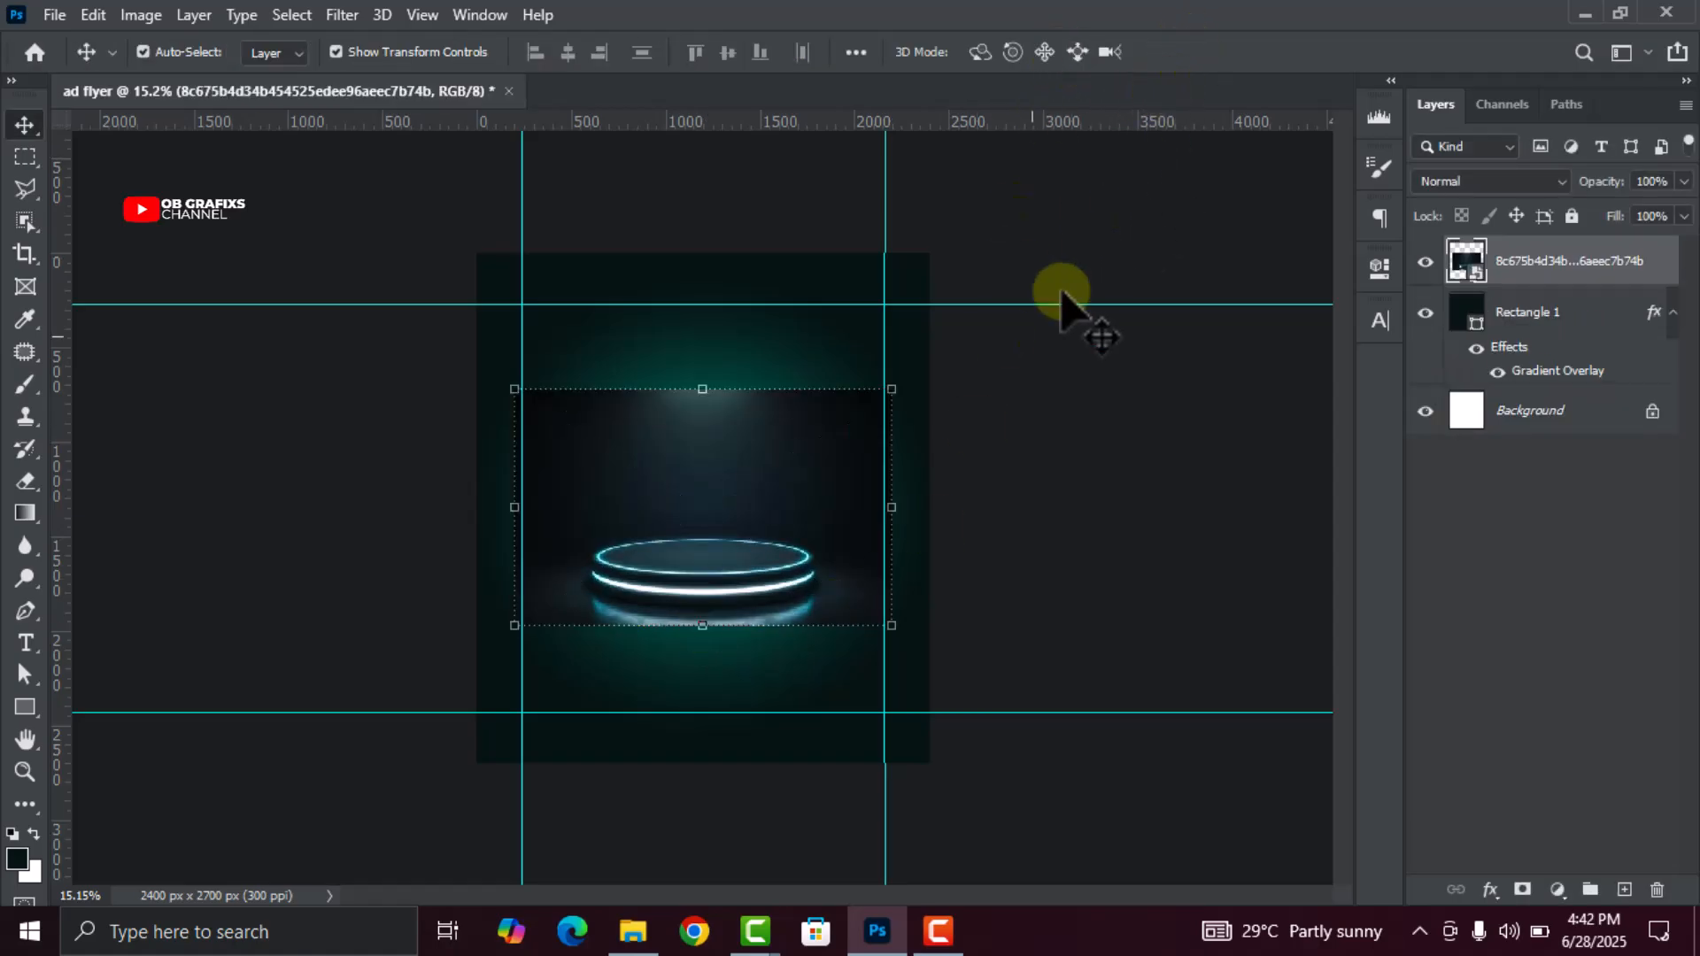
# Rasterize the podium image layer and enlarge it to span the full canvas width along the bottom edge
pyautogui.rightClick(1523, 268)
pyautogui.click(1279, 462)
pyautogui.moveTo(751, 552); pyautogui.dragTo(765, 682)
pyautogui.moveTo(704, 528); pyautogui.dragTo(719, 474)
pyautogui.click(1234, 53)
pyautogui.moveTo(764, 626); pyautogui.dragTo(766, 625)
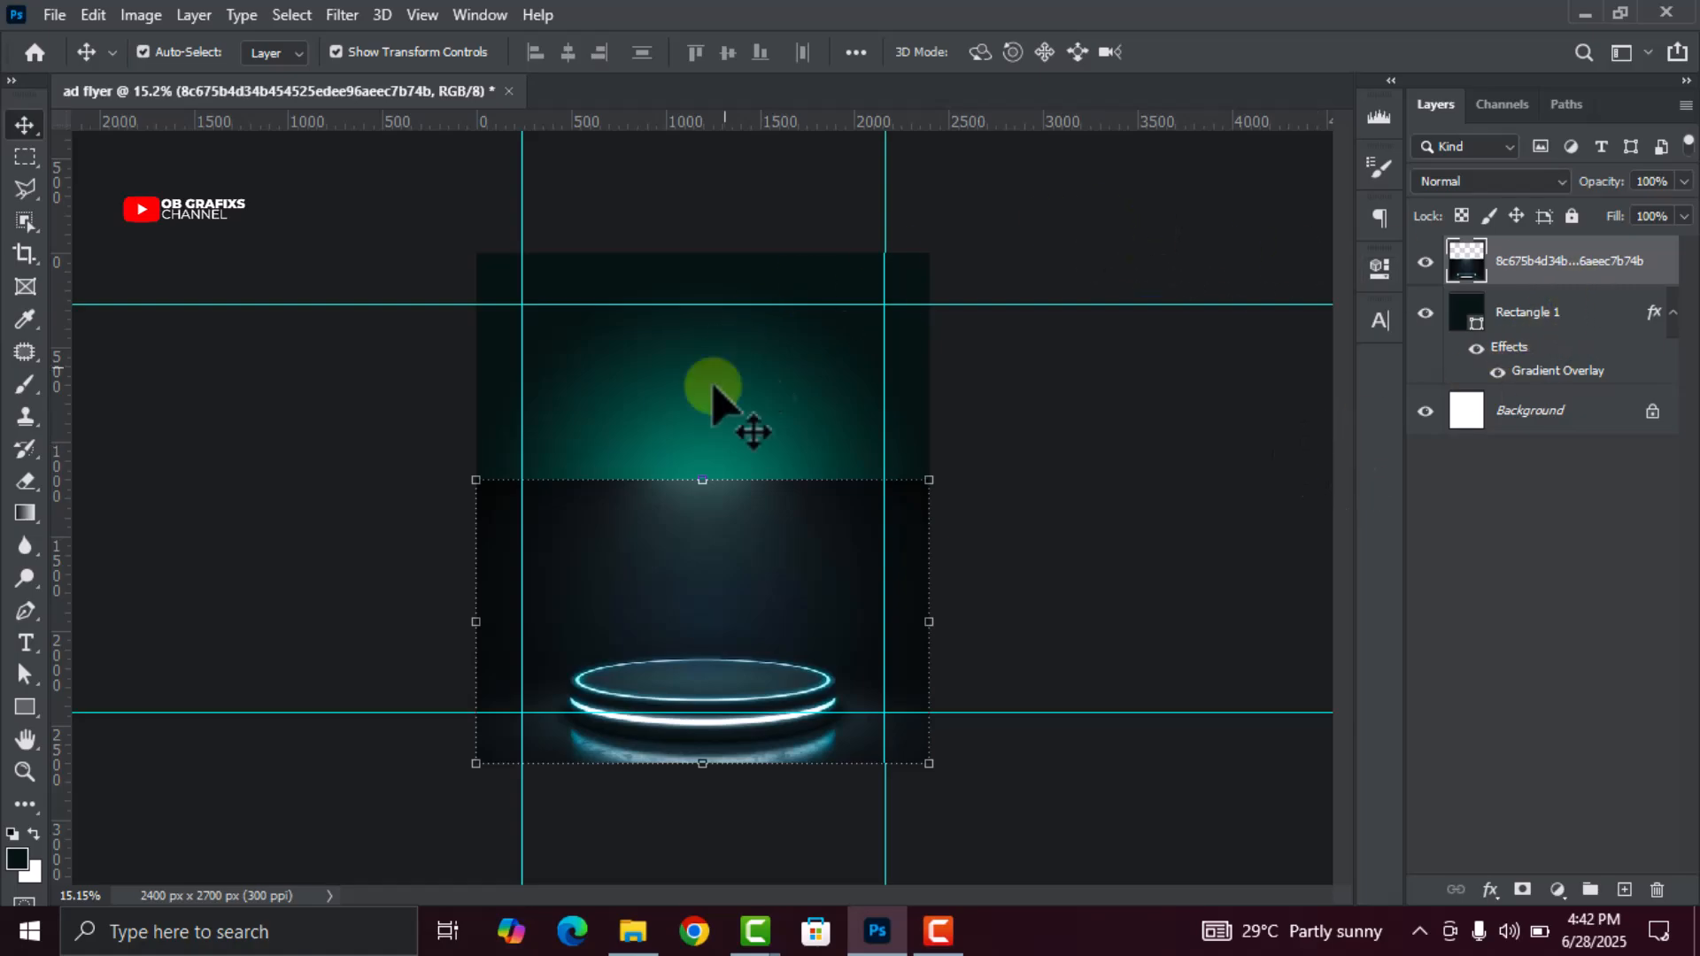
# Erase the podium image's upper area and hard top edge with a soft 1457 px Eraser brush, blending it into the green gradient
pyautogui.click(26, 480)
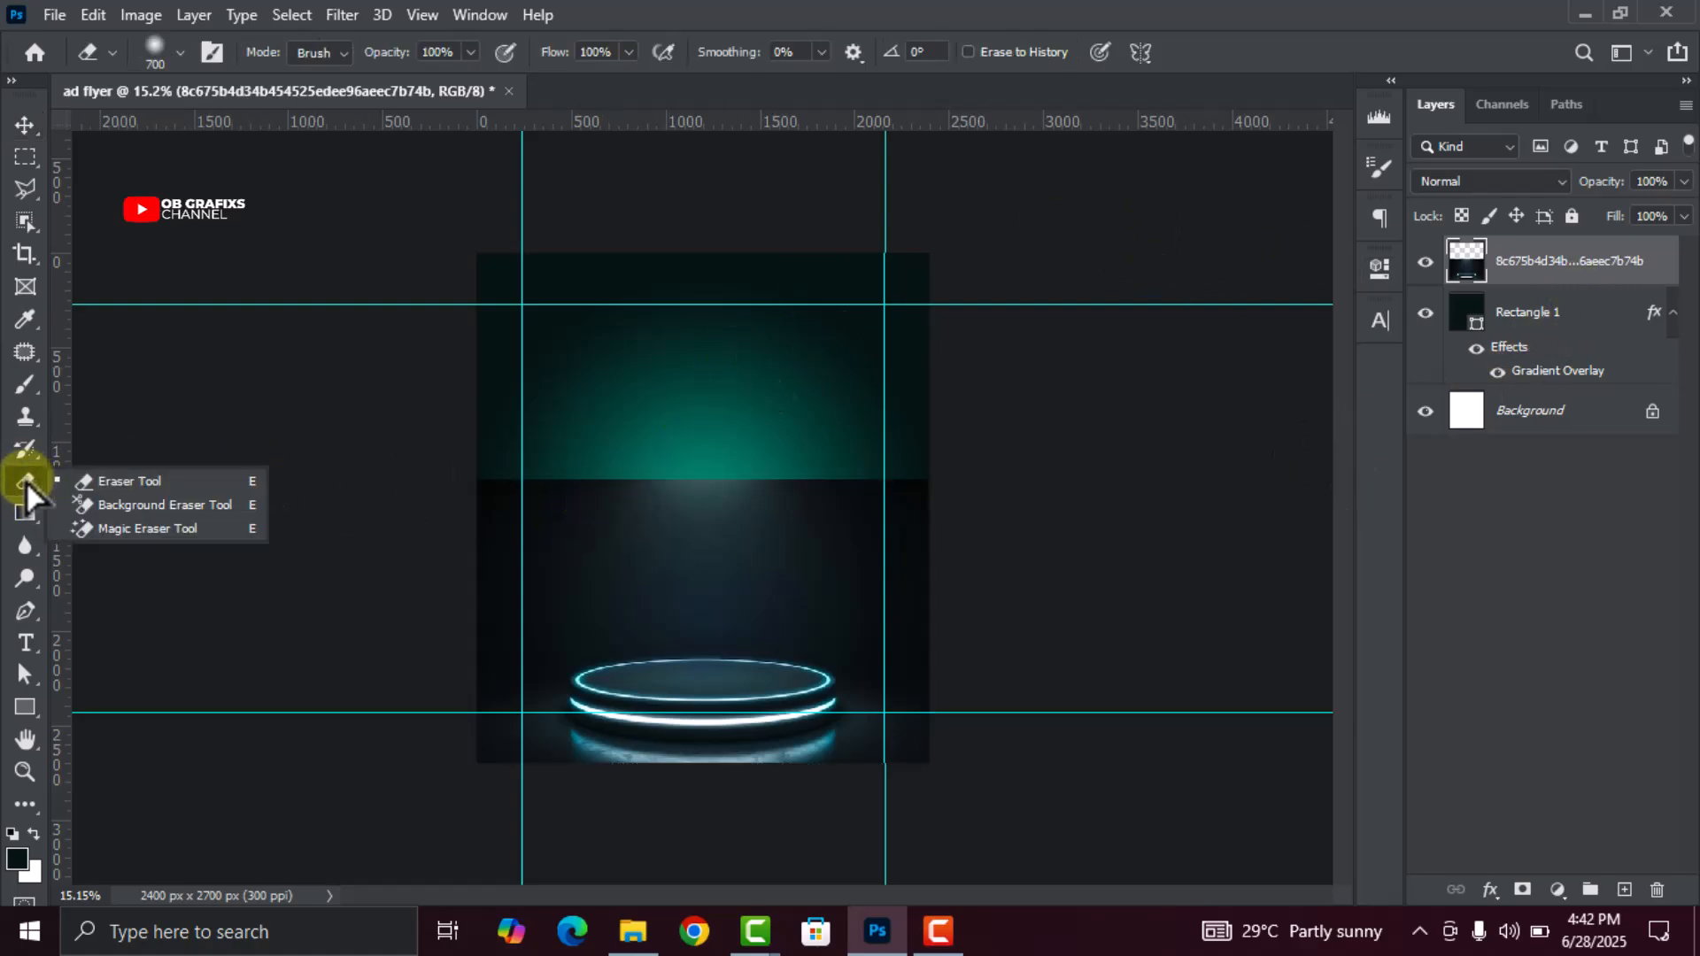
pyautogui.click(124, 482)
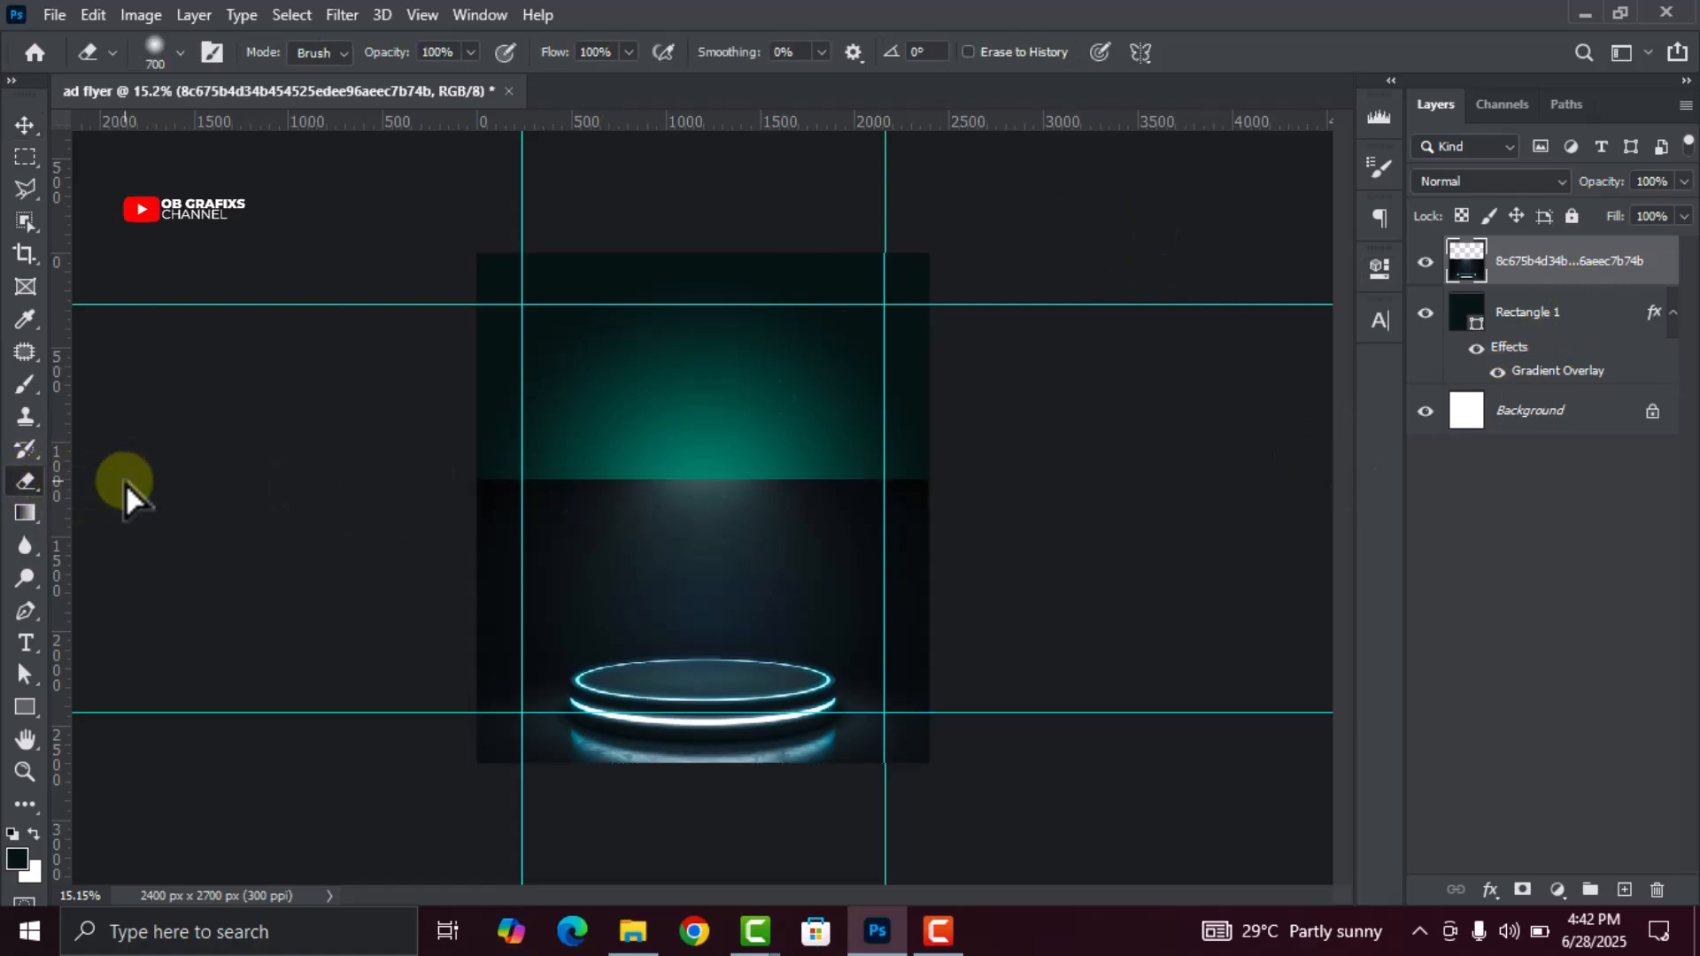
pyautogui.rightClick(865, 479)
pyautogui.click(1138, 534)
pyautogui.click(1277, 18)
pyautogui.scroll(2, 978, 489)
pyautogui.moveTo(978, 489)
pyautogui.mouseDown()
pyautogui.moveTo(913, 438)
pyautogui.moveTo(757, 435)
pyautogui.moveTo(871, 459)
pyautogui.moveTo(444, 508)
pyautogui.moveTo(384, 560)
pyautogui.moveTo(349, 682)
pyautogui.mouseUp()
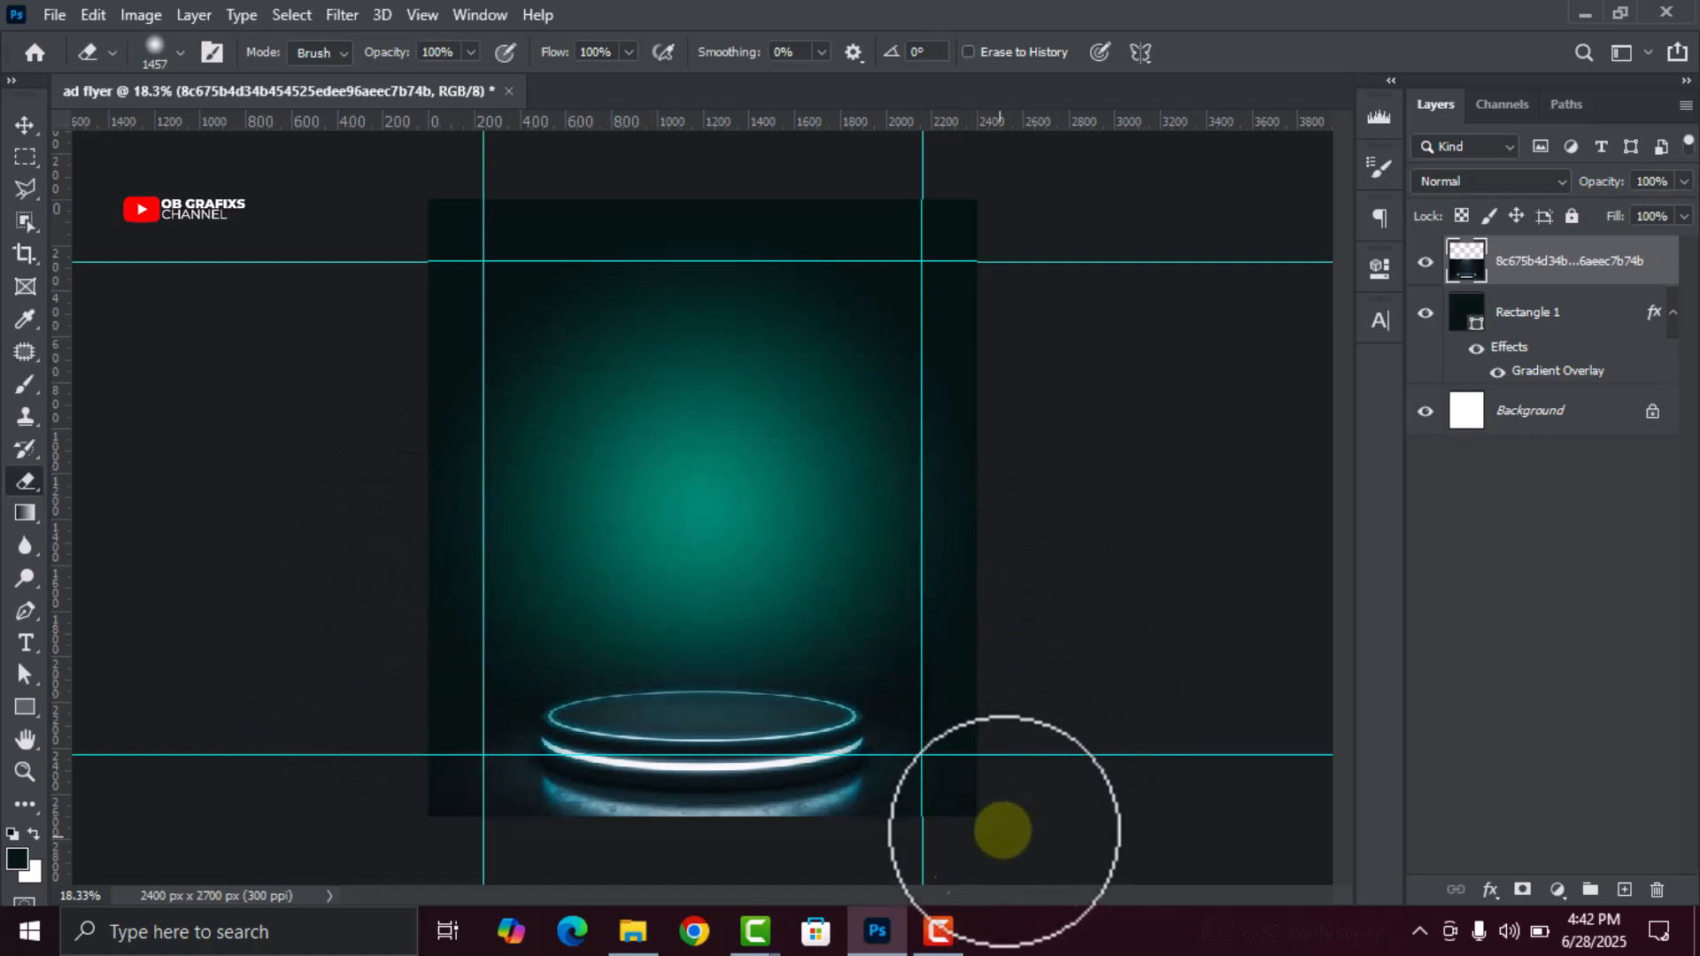
pyautogui.click(24, 126)
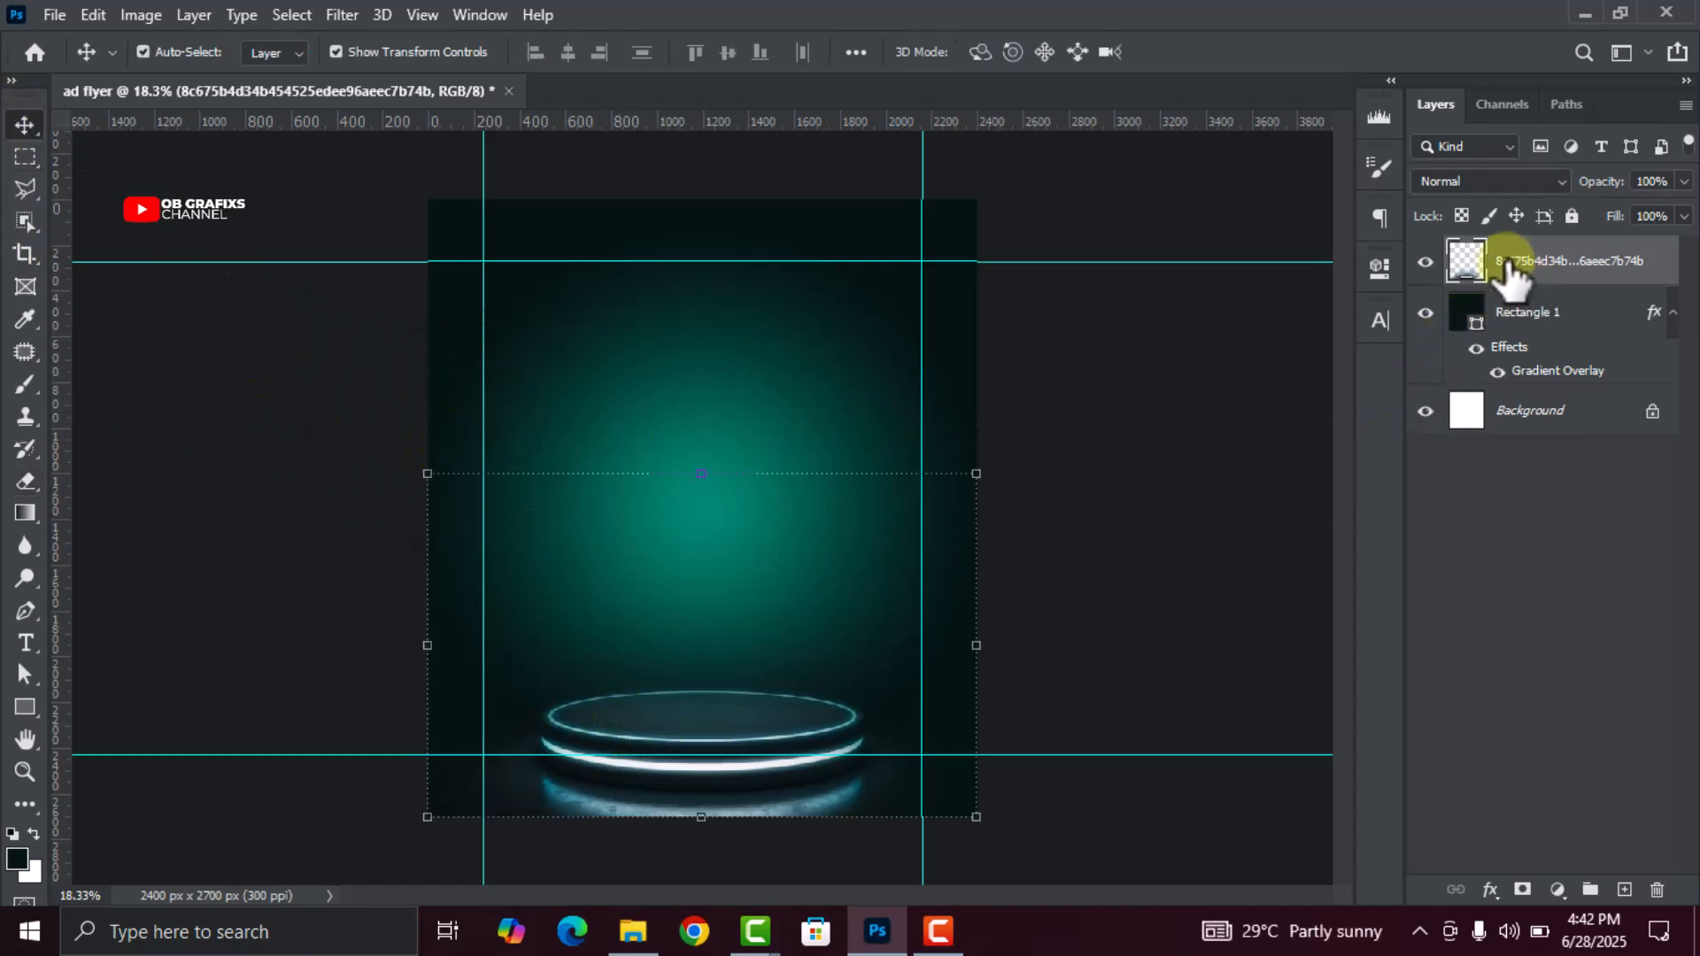
# Start a Color Balance adjustment on the podium layer and set the midtones' magenta–green level to +37
pyautogui.click(140, 16)
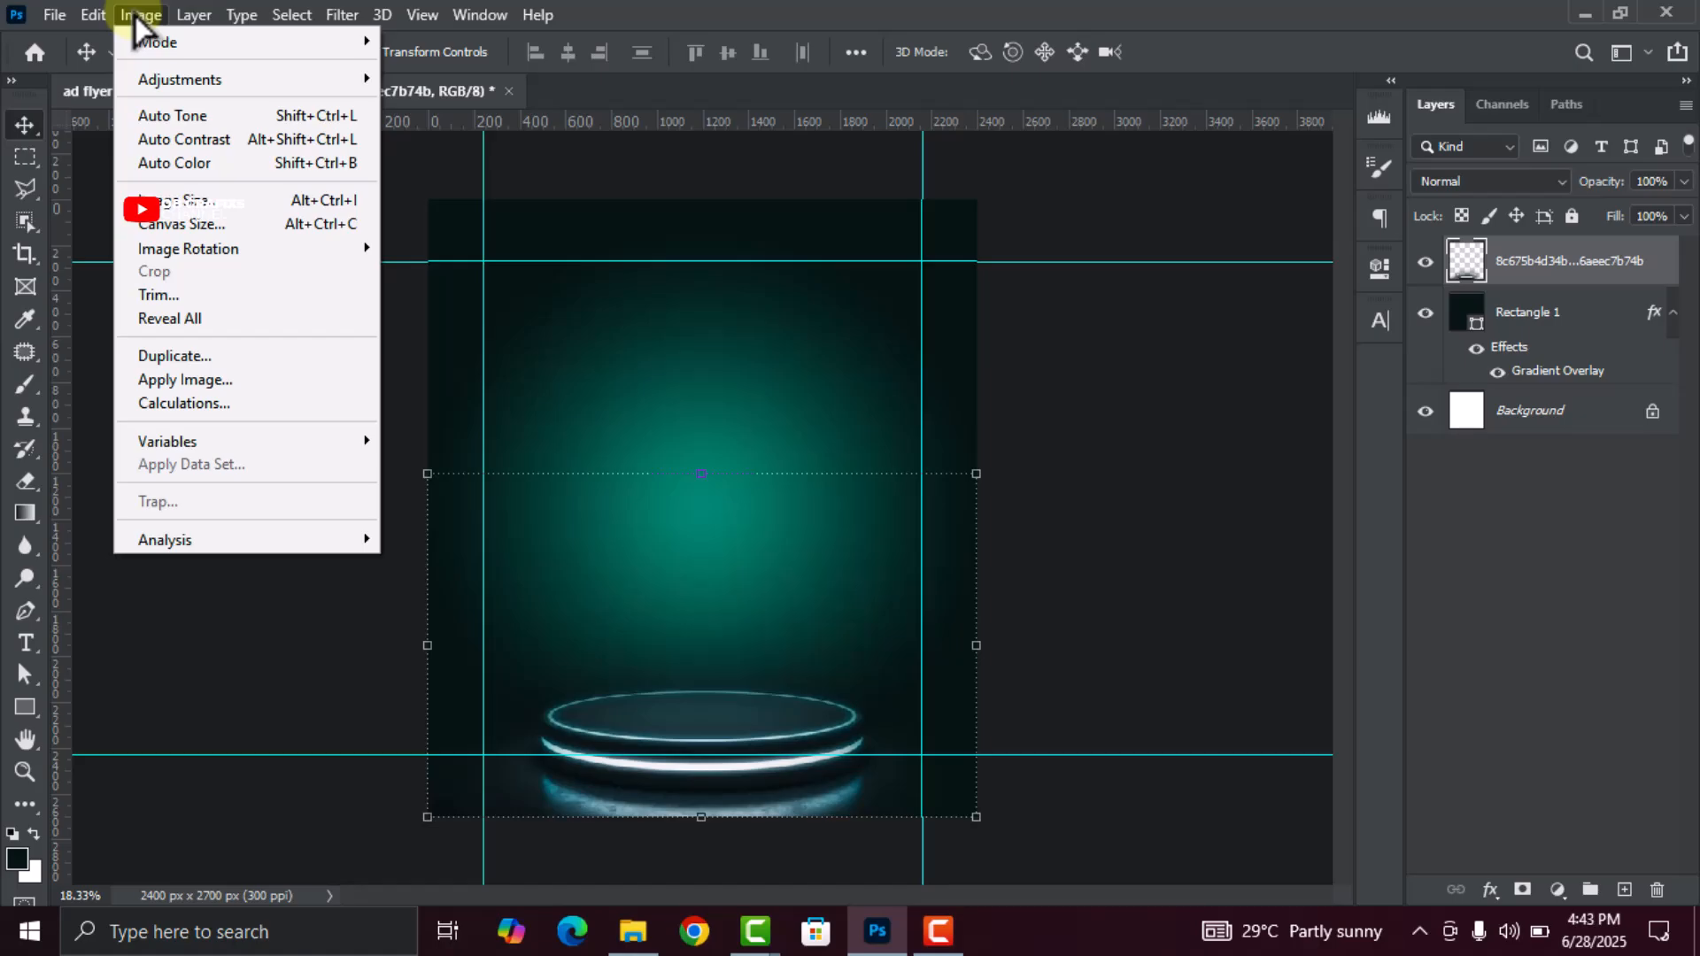
pyautogui.moveTo(173, 80)
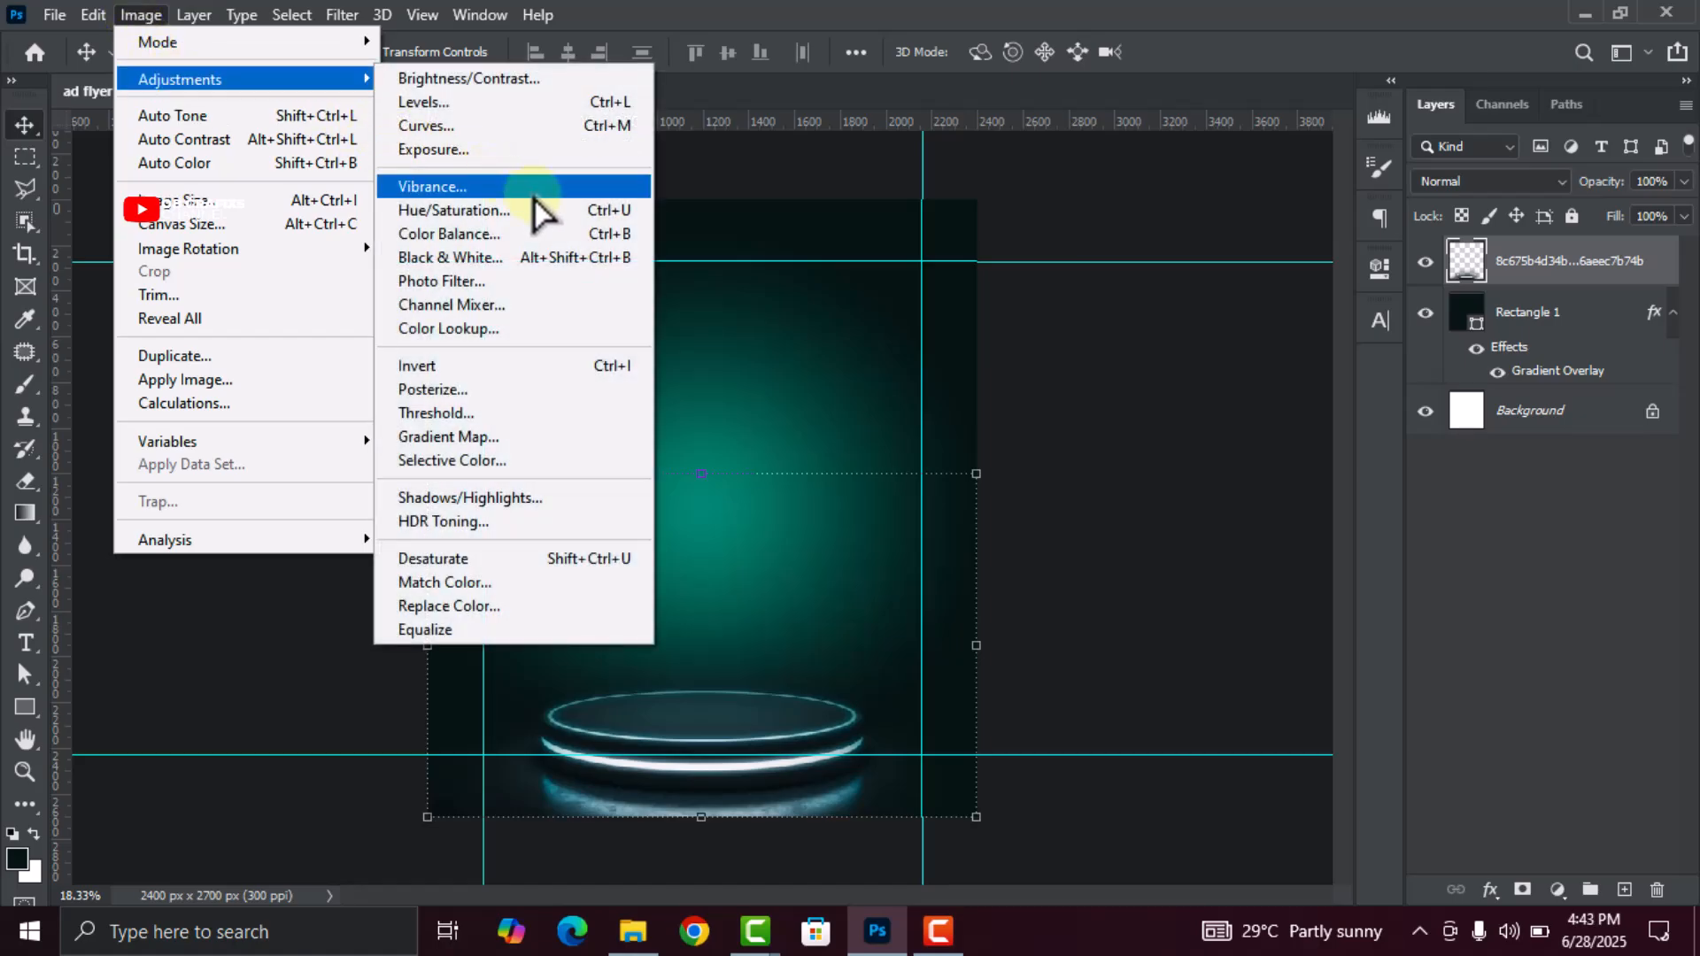
pyautogui.click(512, 233)
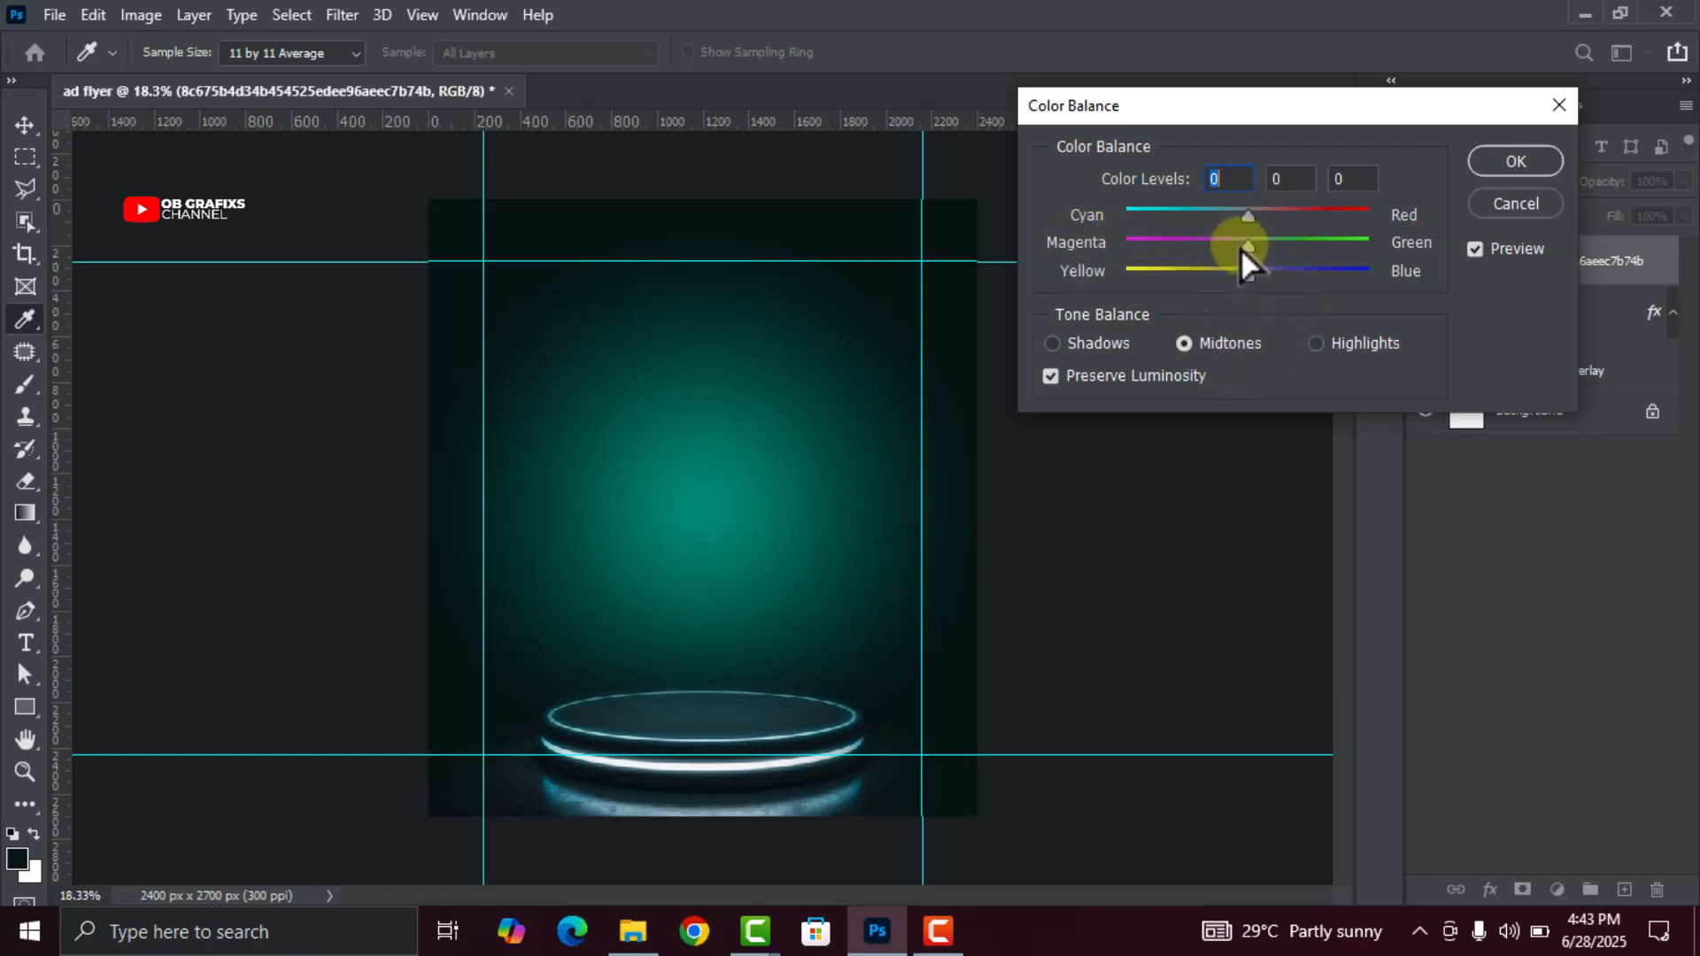
pyautogui.moveTo(1247, 248)
pyautogui.mouseDown()
pyautogui.moveTo(1298, 253)
pyautogui.moveTo(1243, 247)
pyautogui.mouseUp()
# Fine-tune the magenta–green level of the shadows and set that of the highlights to -2
pyautogui.click(1090, 343)
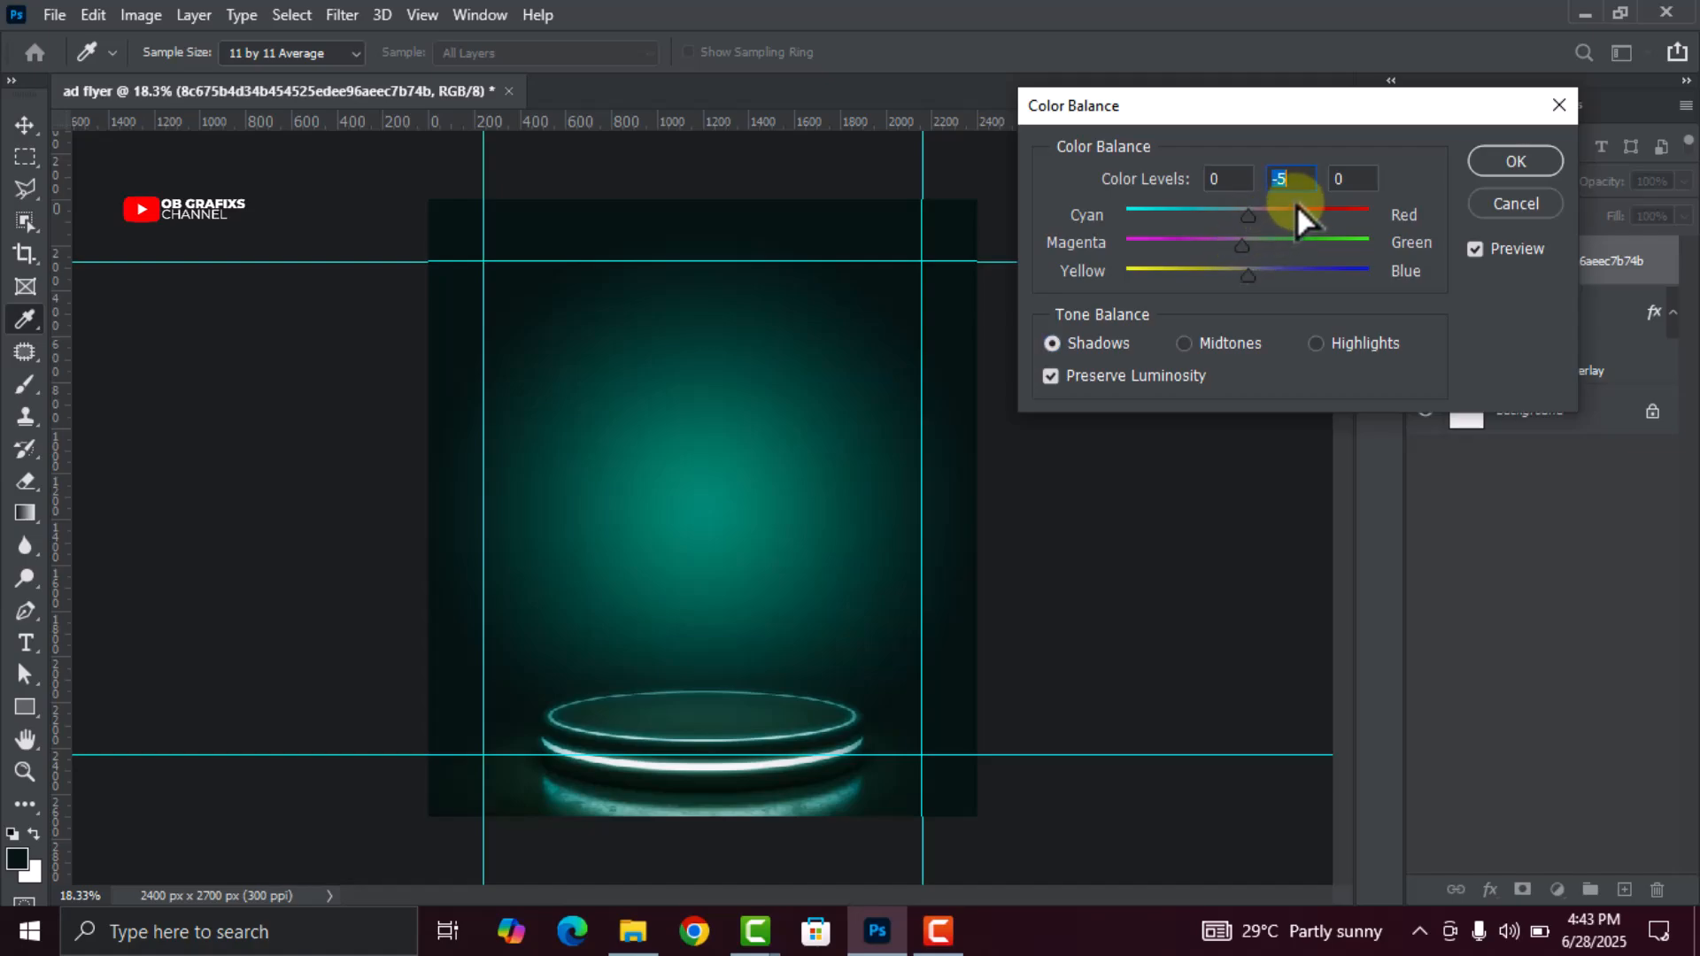
pyautogui.press('Up')
pyautogui.press('Up')
pyautogui.press('Up')
pyautogui.press('Up')
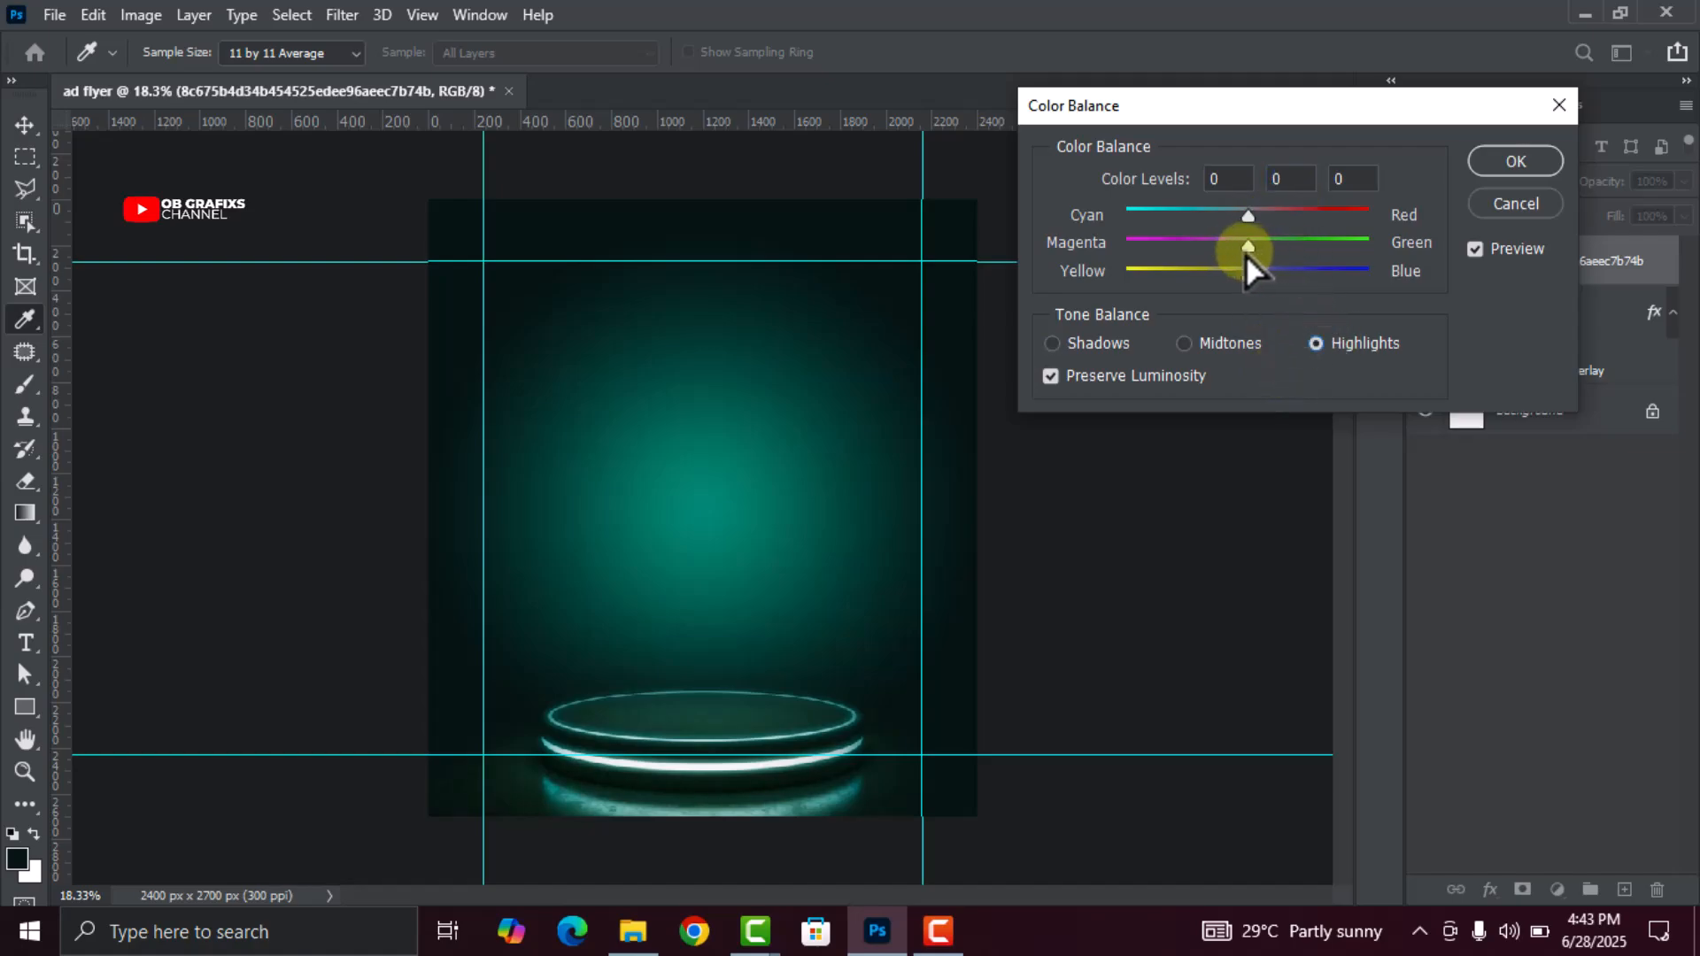
pyautogui.moveTo(1250, 248)
pyautogui.mouseDown()
pyautogui.moveTo(1289, 251)
pyautogui.moveTo(1216, 257)
pyautogui.moveTo(1245, 257)
pyautogui.mouseUp()
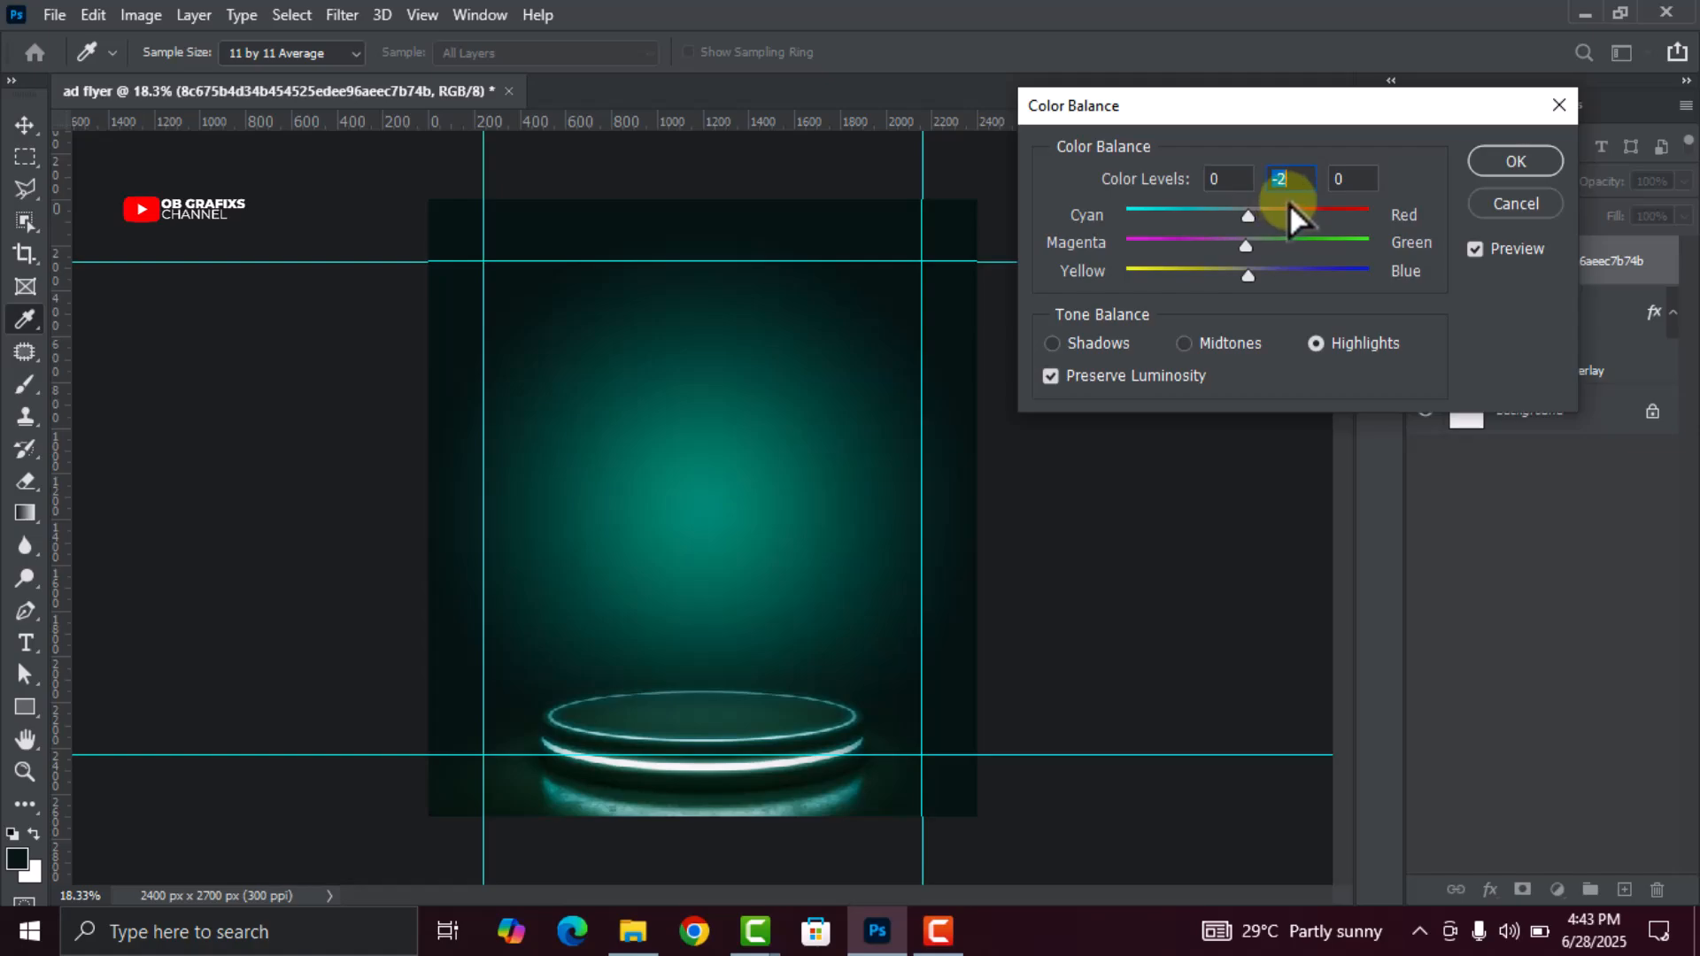
# Set the midtones' yellow–blue level to +17 and apply the Color Balance adjustment
pyautogui.click(1219, 337)
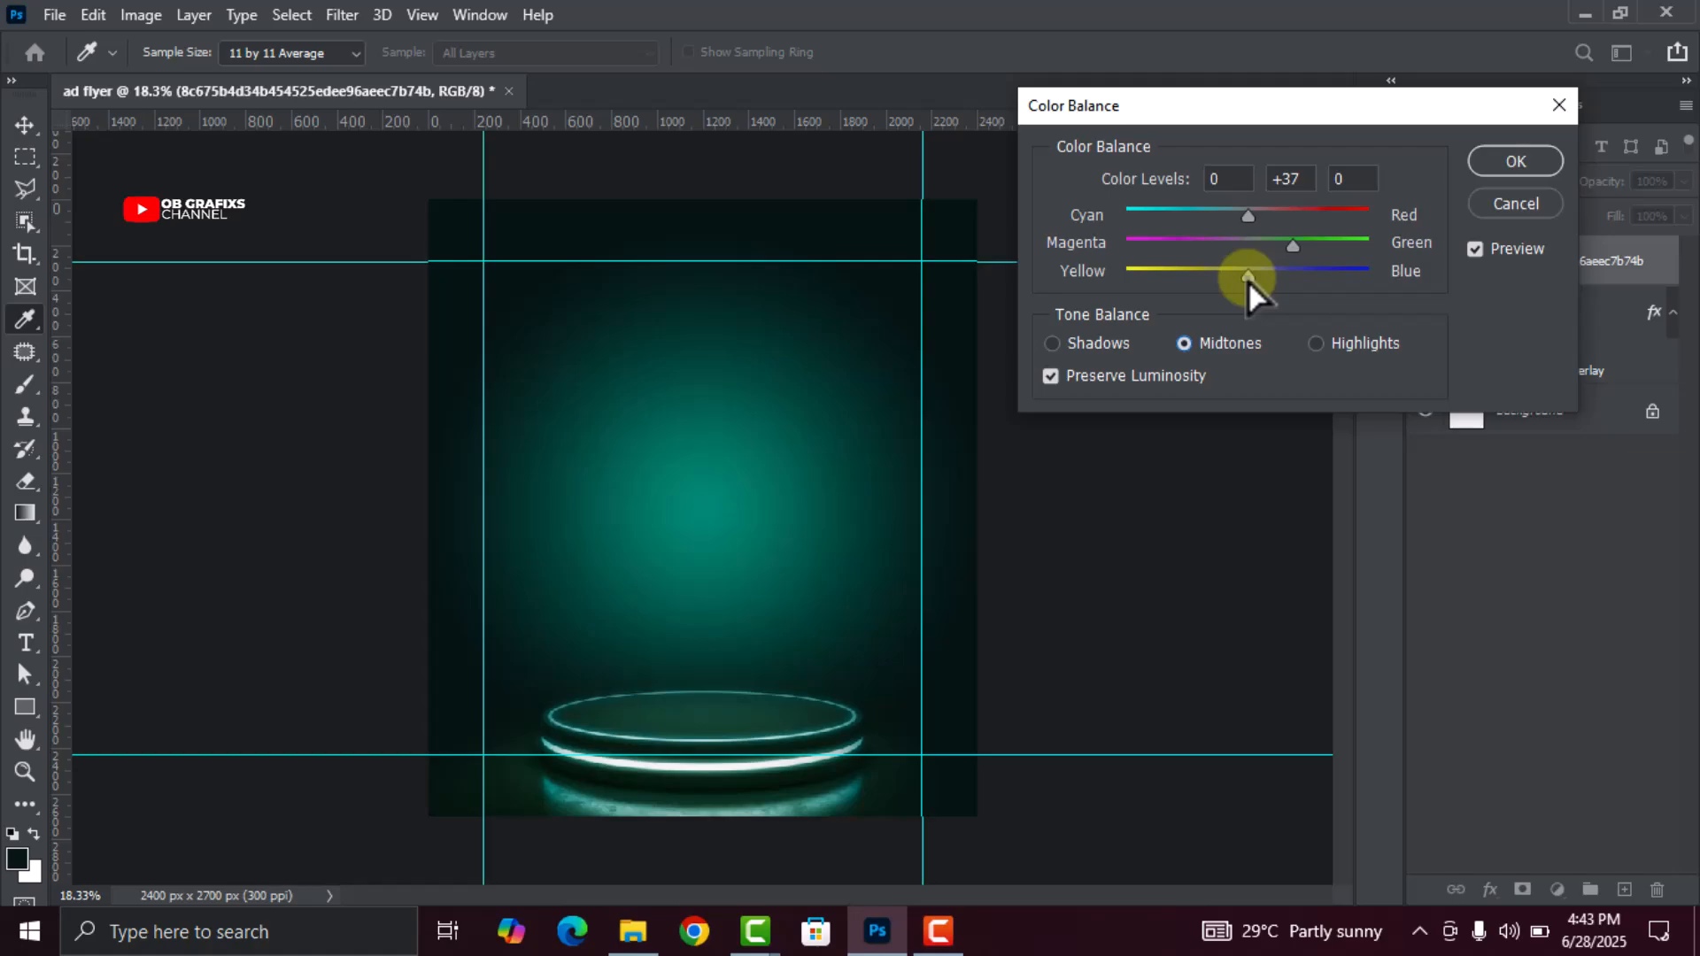
pyautogui.moveTo(1247, 280); pyautogui.dragTo(1265, 282)
pyautogui.moveTo(1267, 282); pyautogui.dragTo(1269, 280)
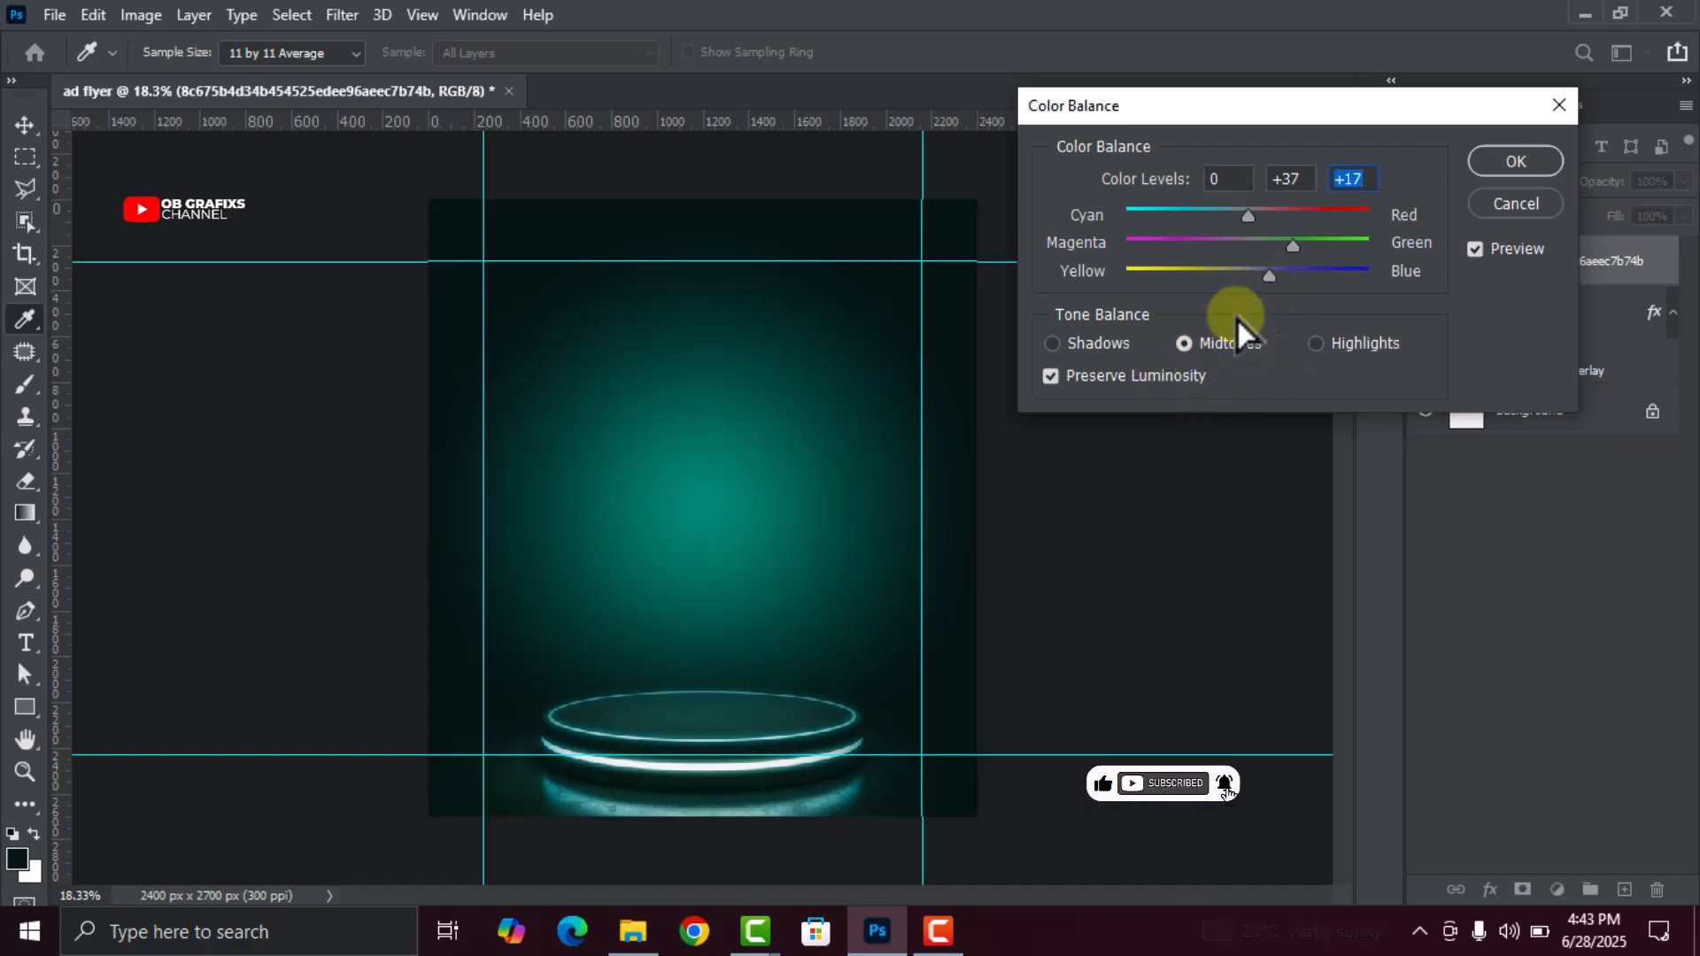
pyautogui.click(1516, 161)
pyautogui.press('v')
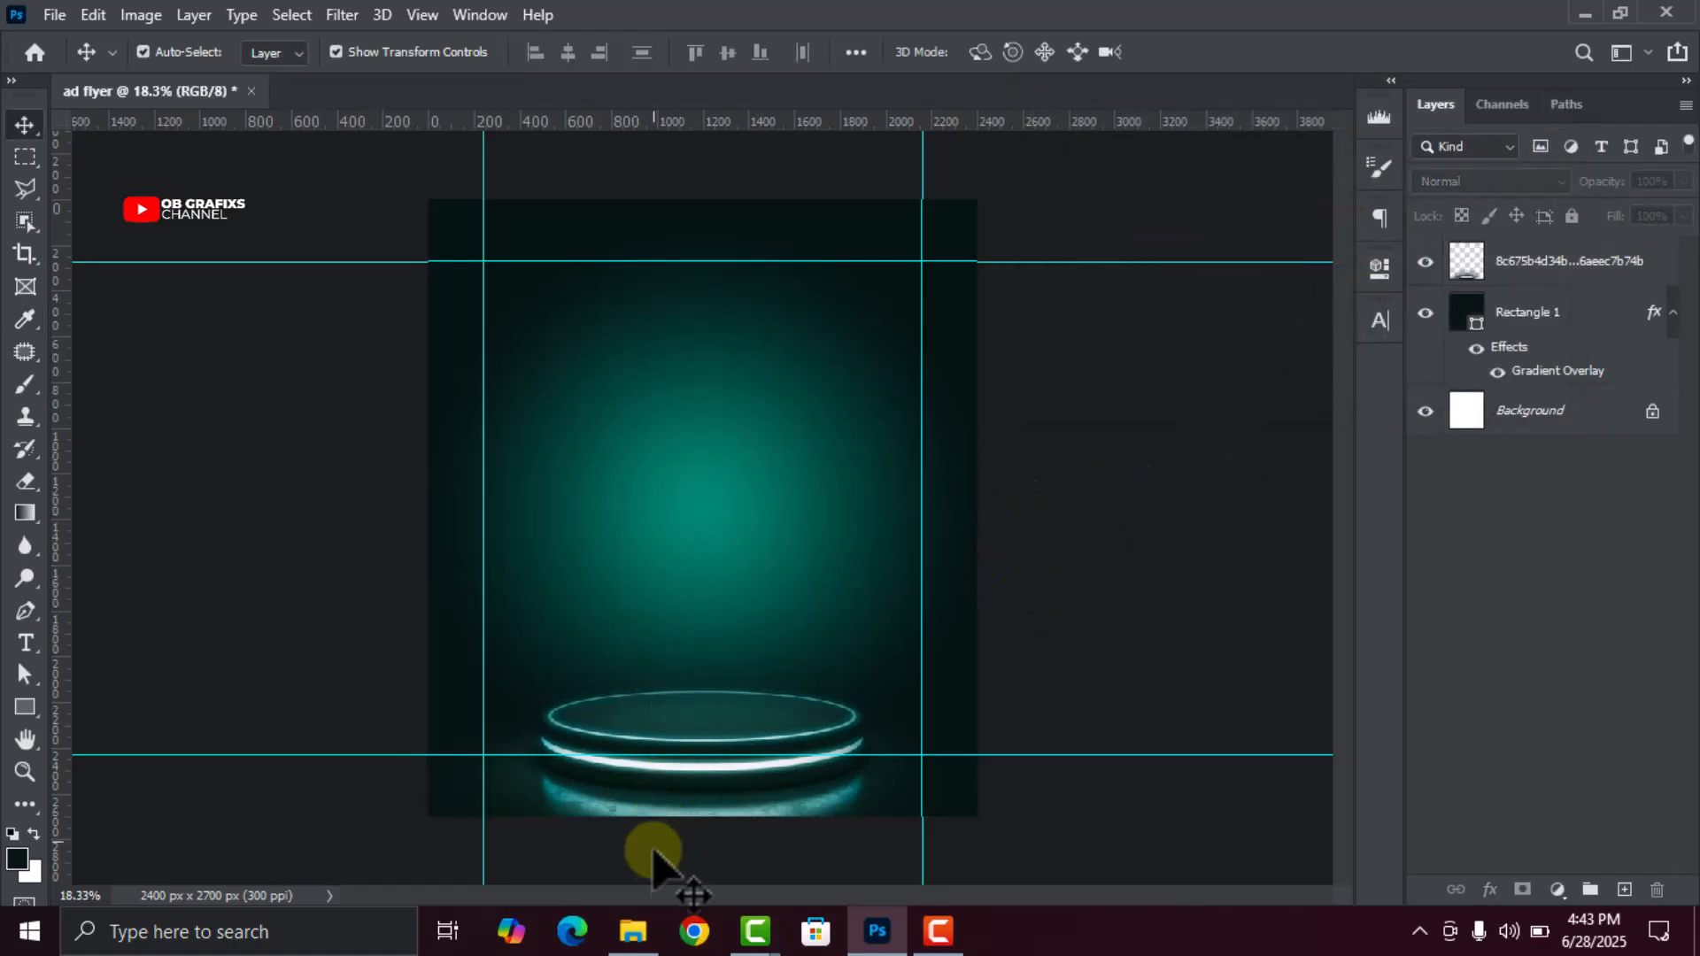
# Place the airpod image from File Explorer onto the flyer in Photoshop
pyautogui.click(633, 930)
pyautogui.moveTo(974, 168); pyautogui.dragTo(742, 638)
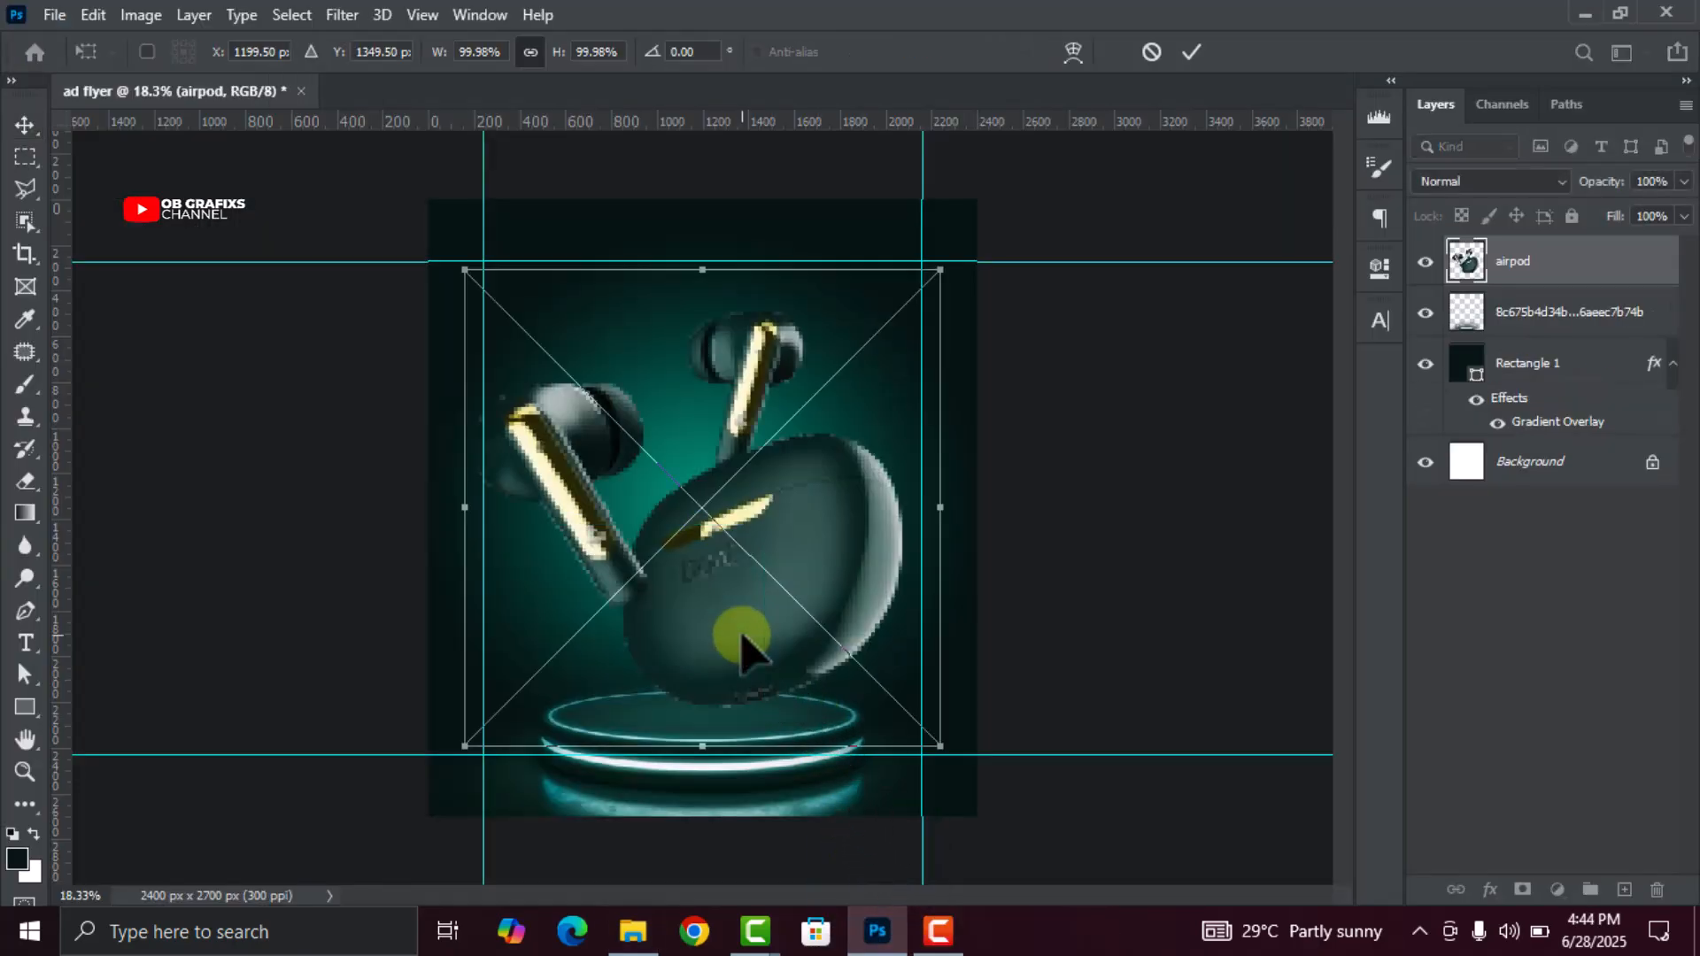
pyautogui.click(1191, 52)
# Scale down the earbuds image and position it centrally so the case floats just above the podium
pyautogui.click(898, 707)
pyautogui.moveTo(895, 702); pyautogui.dragTo(869, 668)
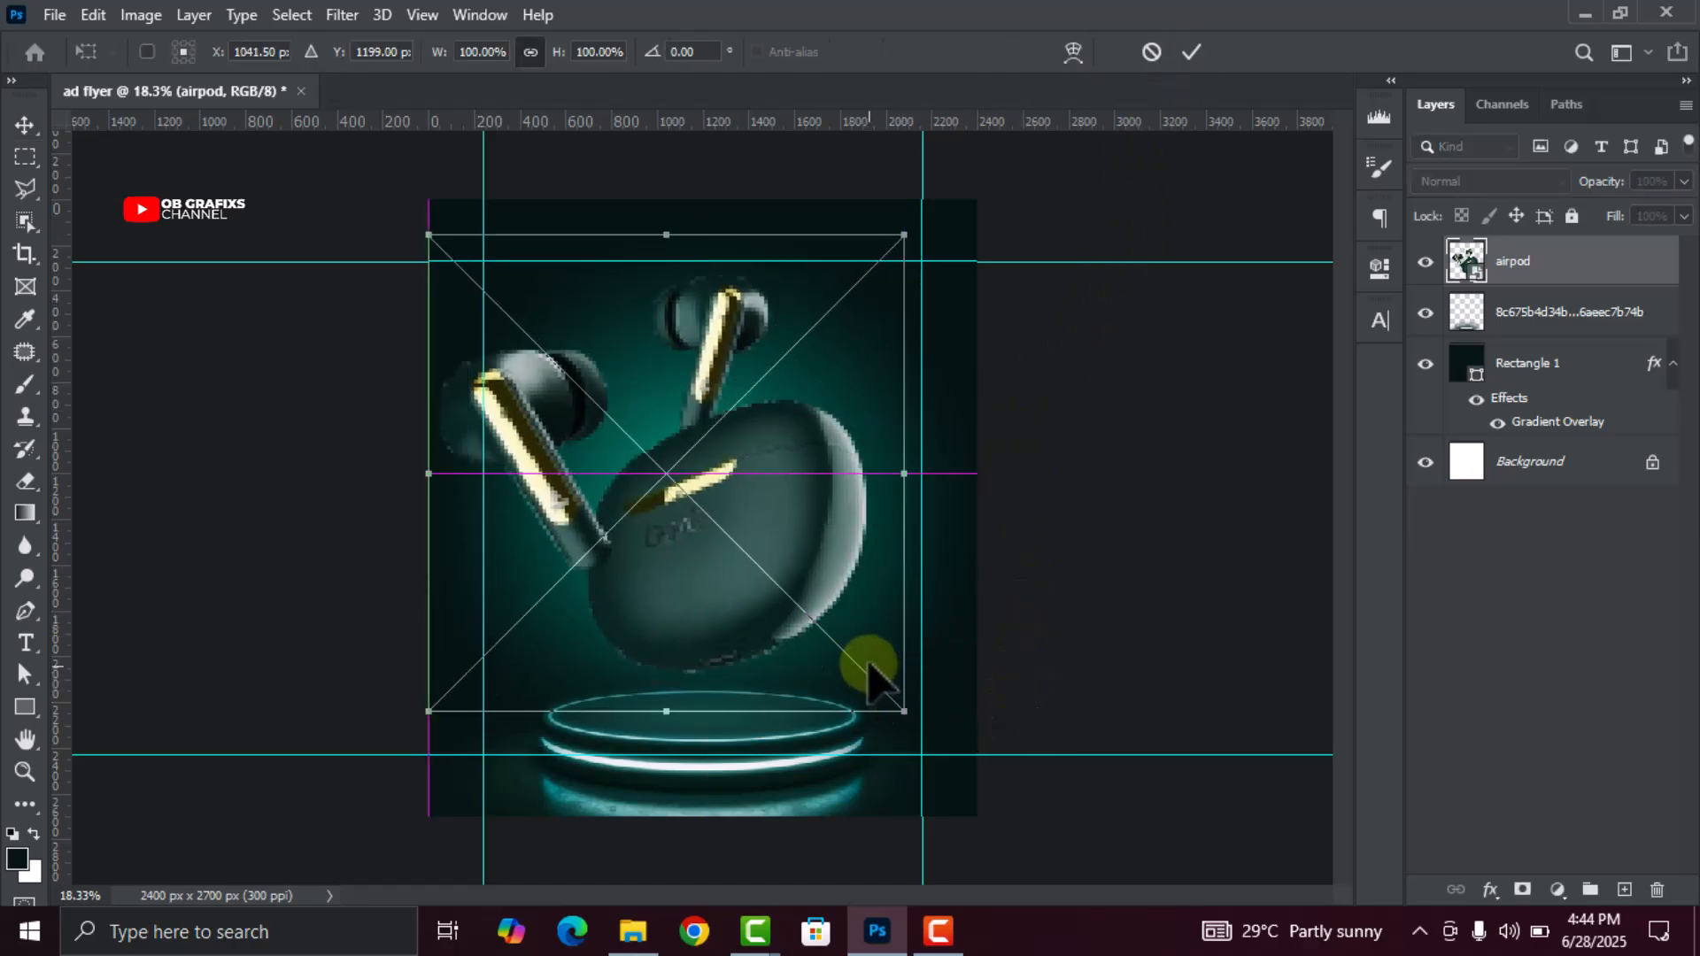
pyautogui.moveTo(680, 239); pyautogui.dragTo(680, 363)
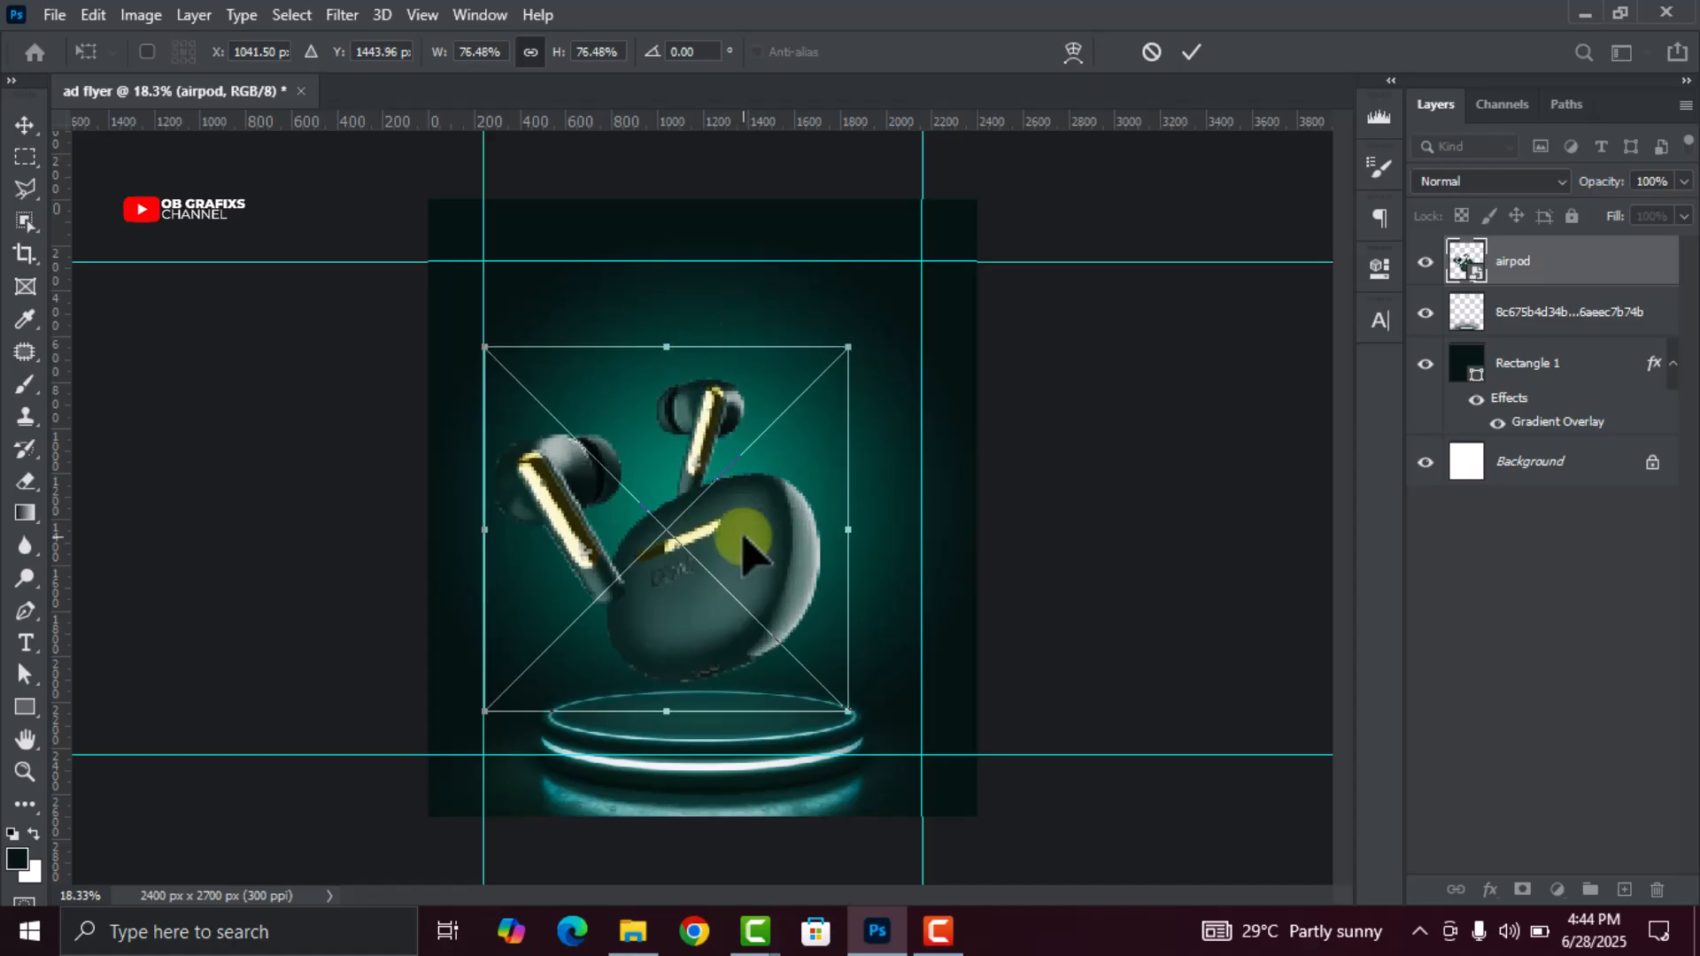
pyautogui.moveTo(734, 548); pyautogui.dragTo(770, 549)
pyautogui.moveTo(700, 349); pyautogui.dragTo(701, 383)
pyautogui.moveTo(752, 532)
pyautogui.mouseDown()
pyautogui.moveTo(724, 551)
pyautogui.moveTo(754, 543)
pyautogui.mouseUp()
pyautogui.click(1192, 51)
pyautogui.click(1009, 416)
pyautogui.hotkey('ctrl', '-')
pyautogui.scroll(3, 912, 558)
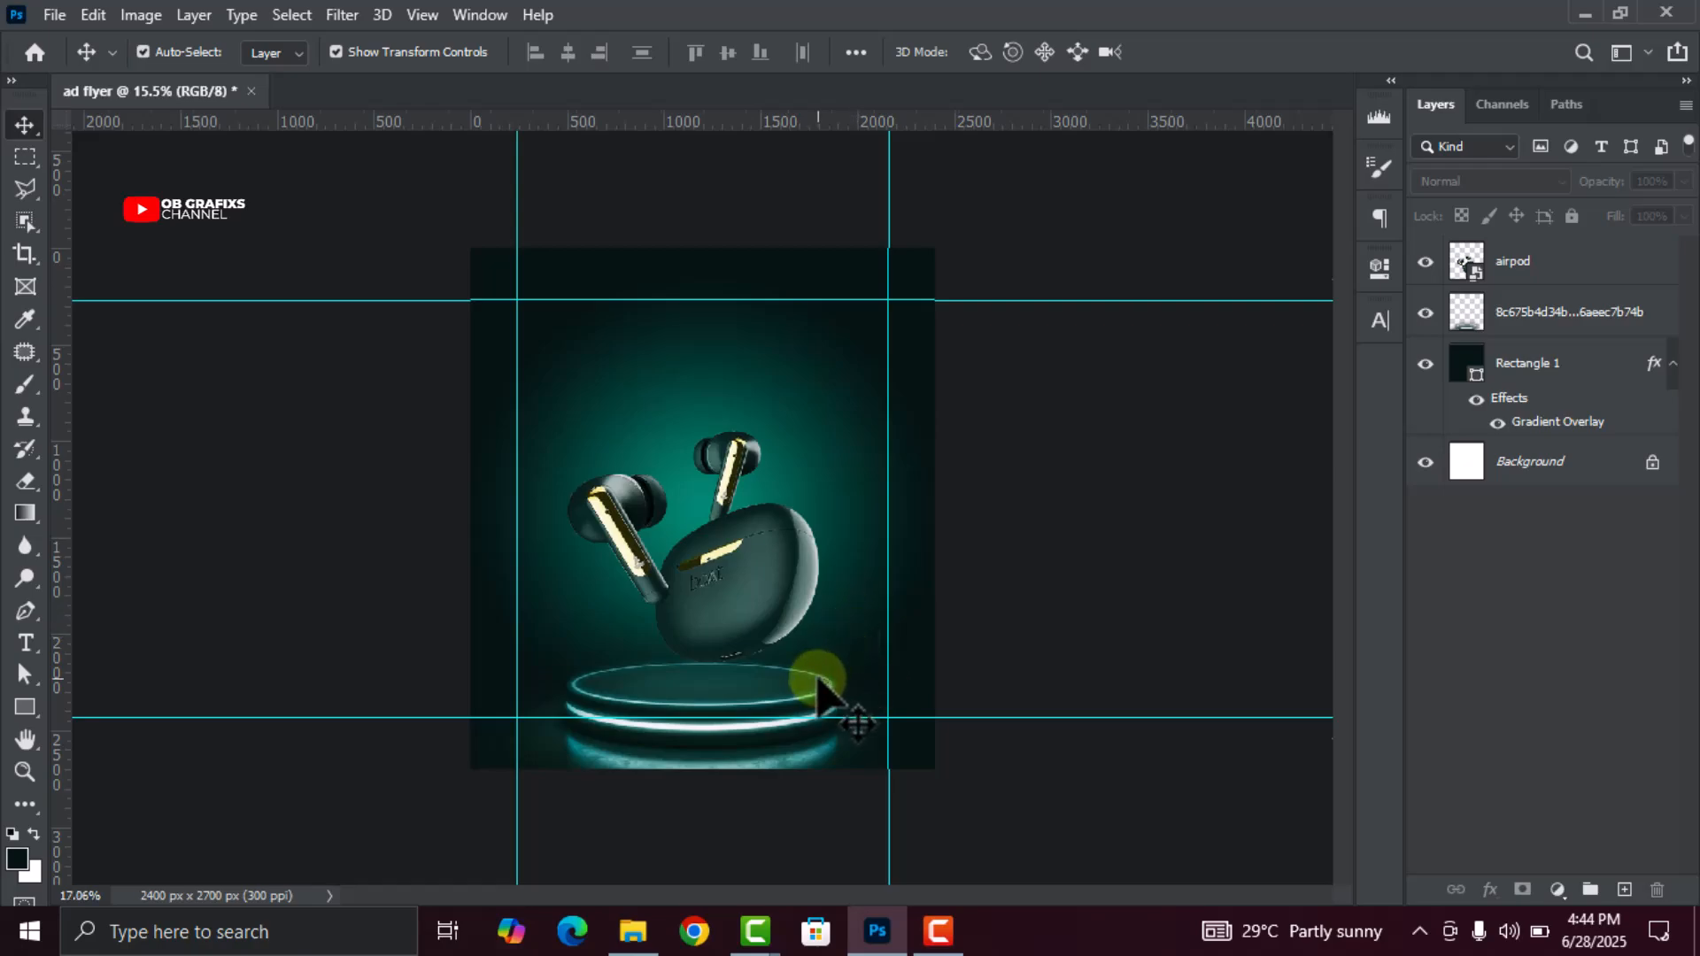
pyautogui.scroll(1, 810, 672)
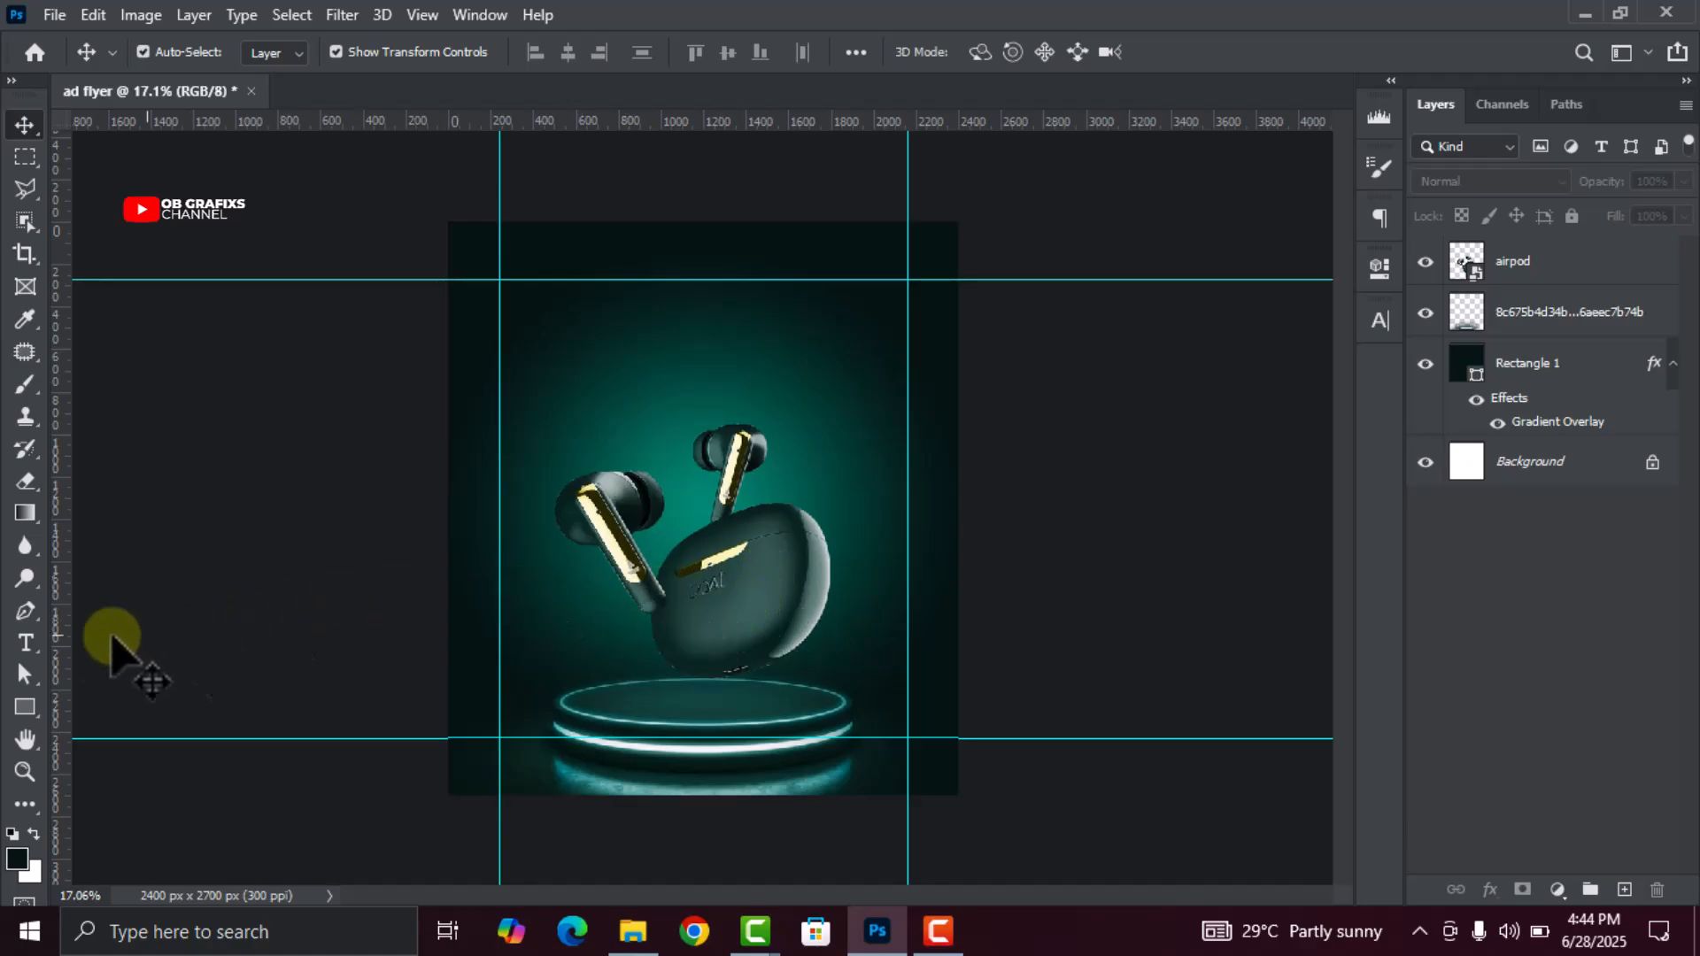
# Add the text BOAT above the earbuds in white 15 pt Montserrat Black
pyautogui.click(25, 643)
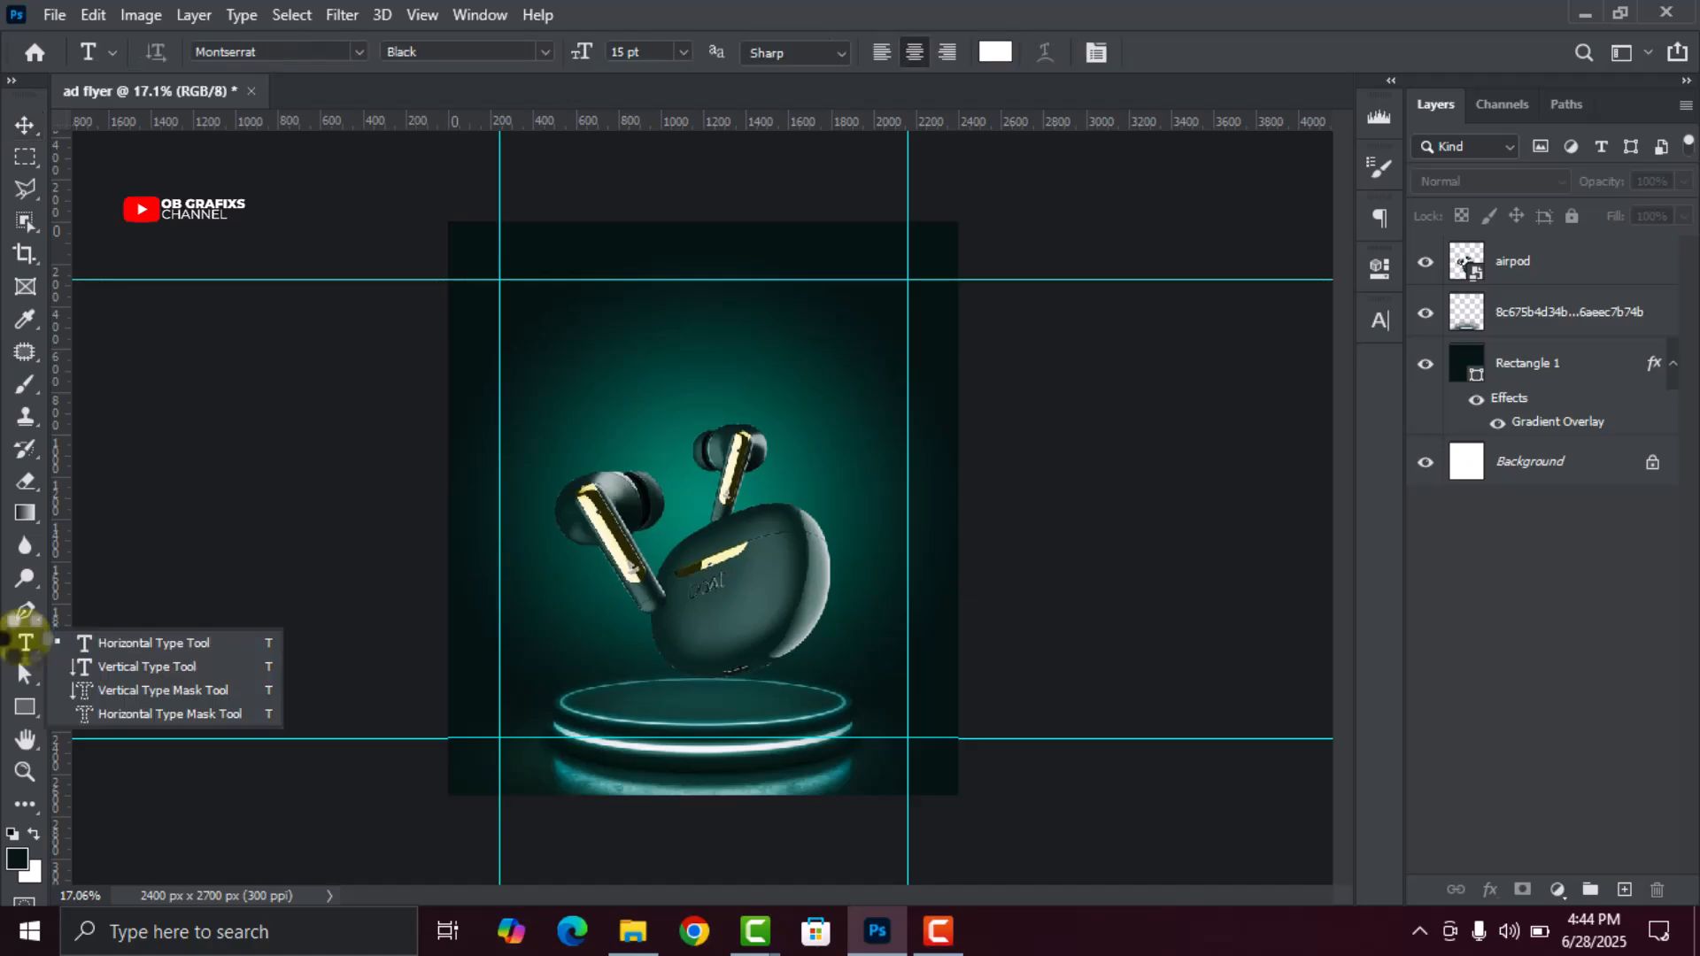
pyautogui.click(26, 644)
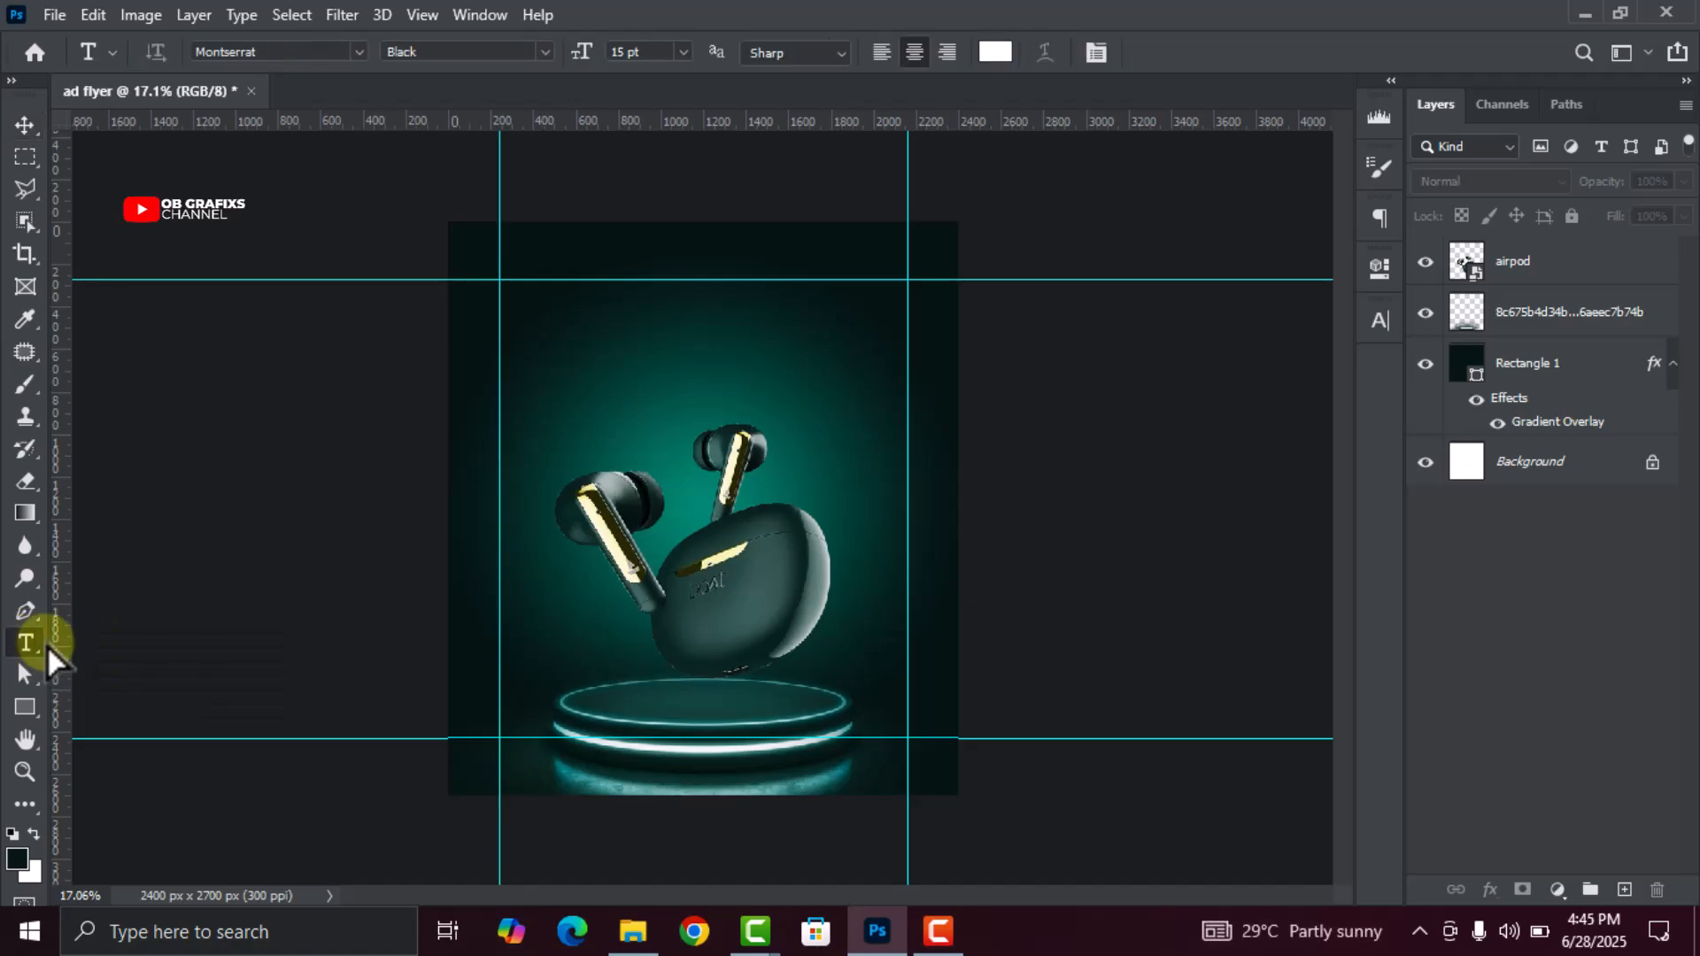
pyautogui.click(597, 342)
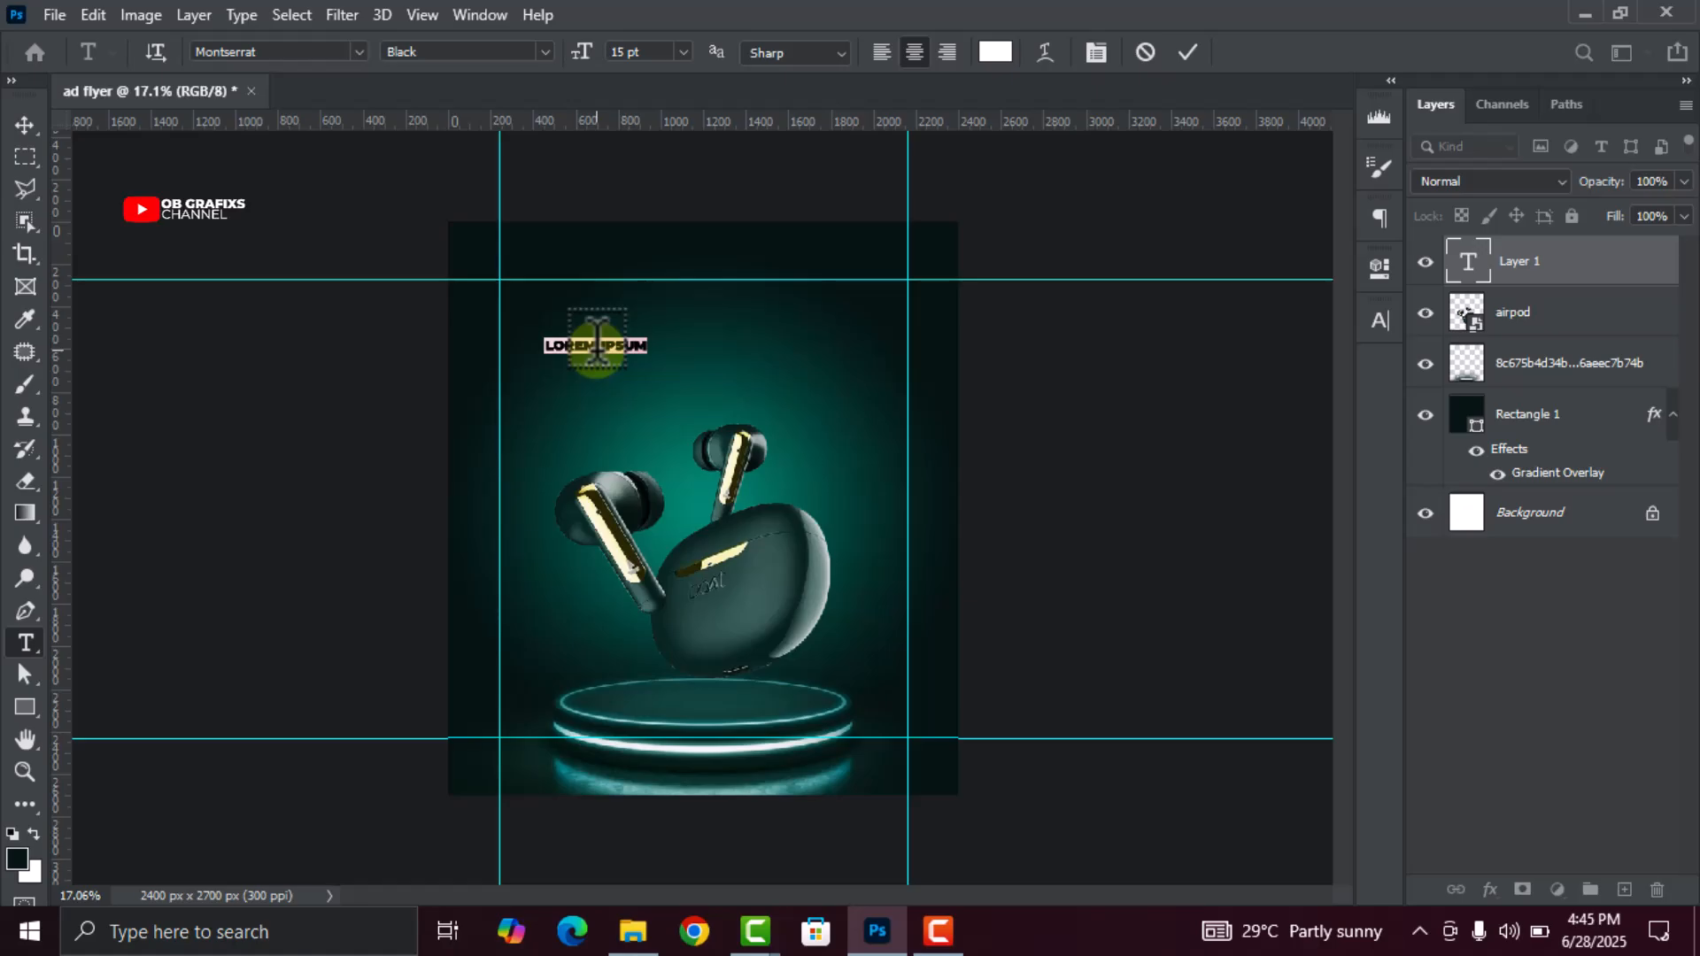
pyautogui.write('WI')
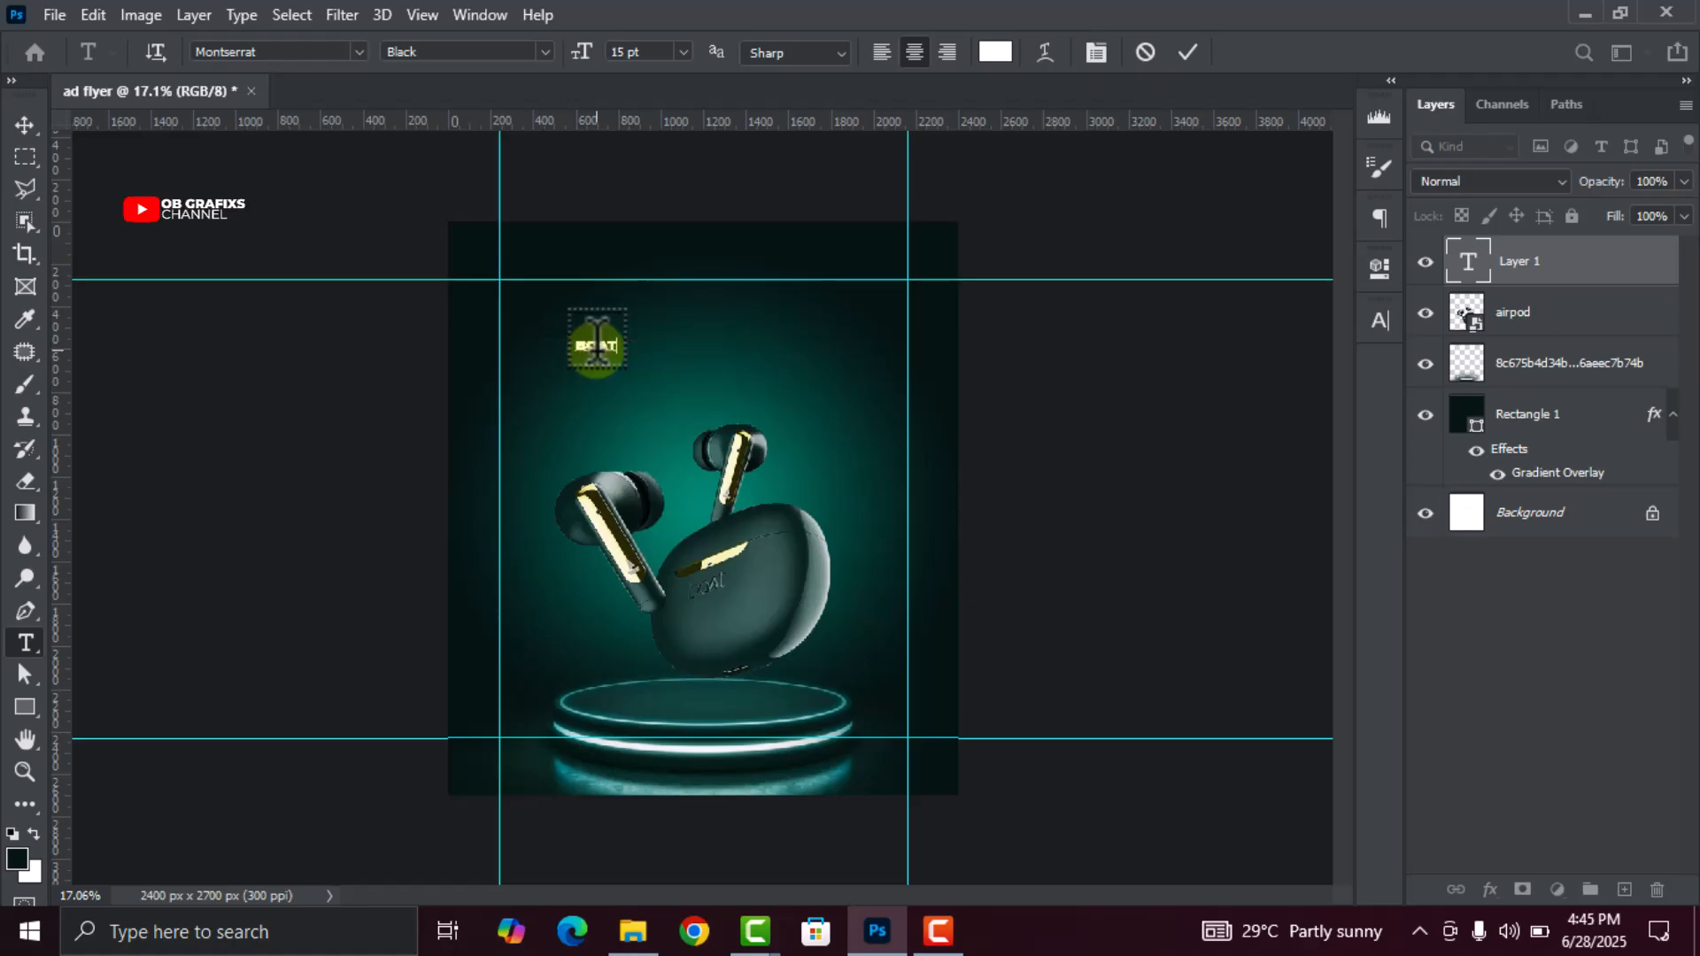
pyautogui.click(1187, 51)
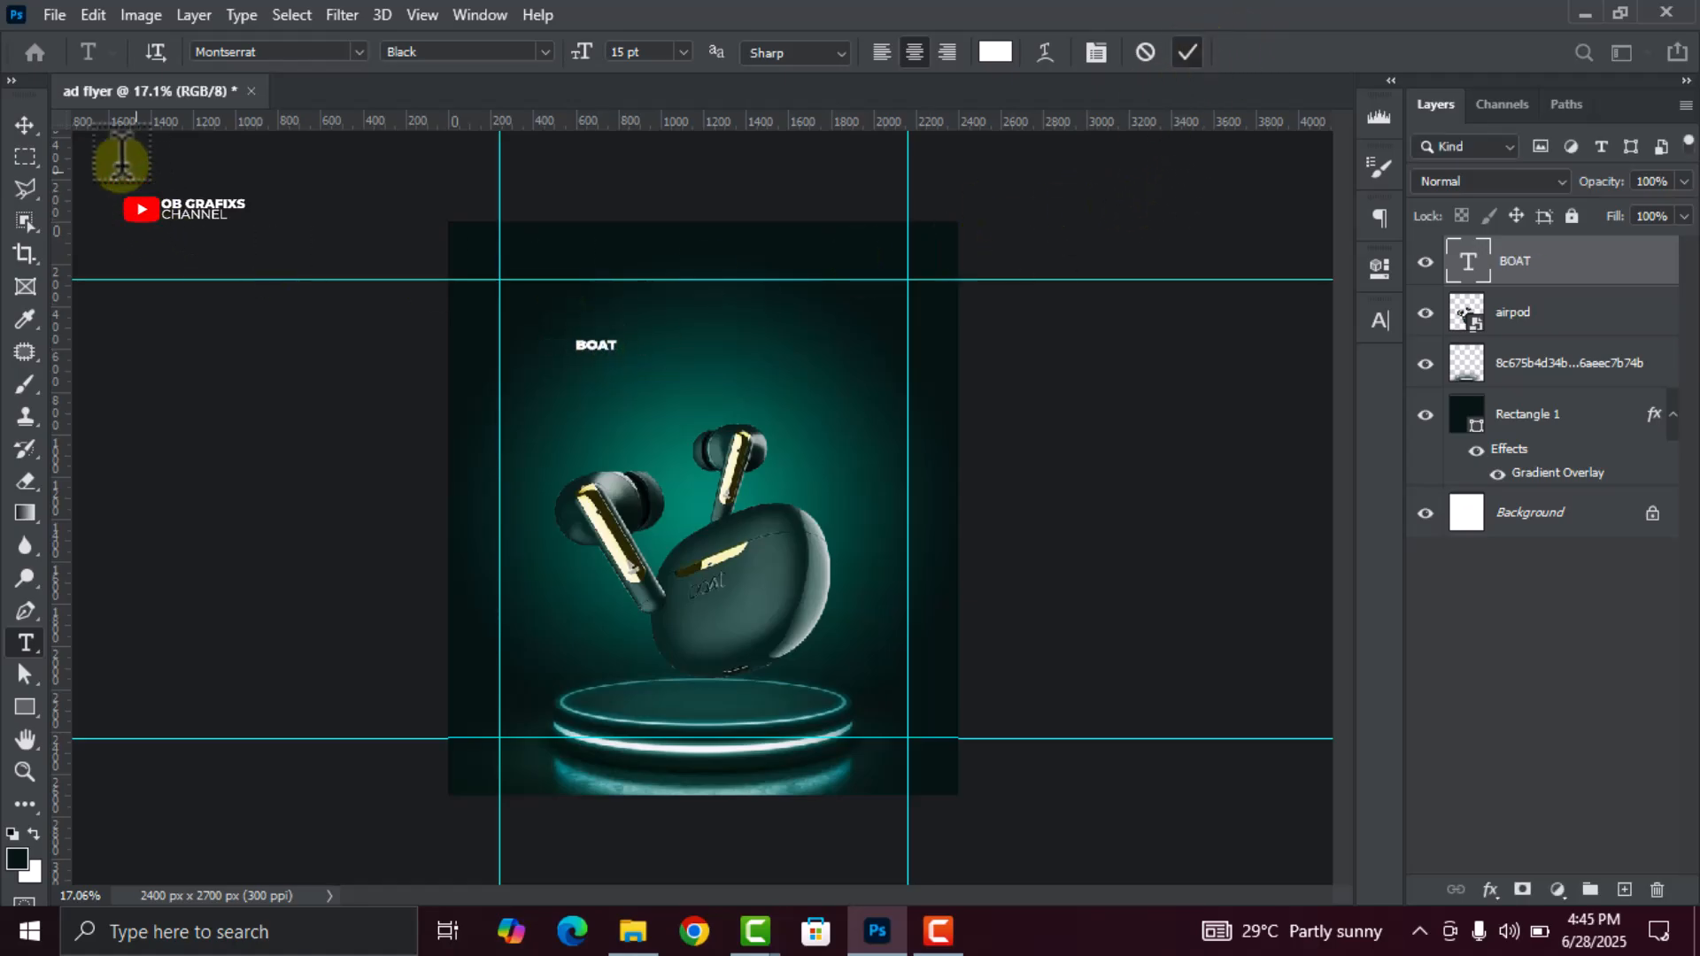
# Enlarge the BOAT text into a headline and centre it horizontally below the top margin guide
pyautogui.press('v')
pyautogui.hotkey('ctrl', 't')
pyautogui.moveTo(622, 337); pyautogui.dragTo(717, 330)
pyautogui.click(1233, 52)
pyautogui.click(1115, 434)
pyautogui.click(1049, 443)
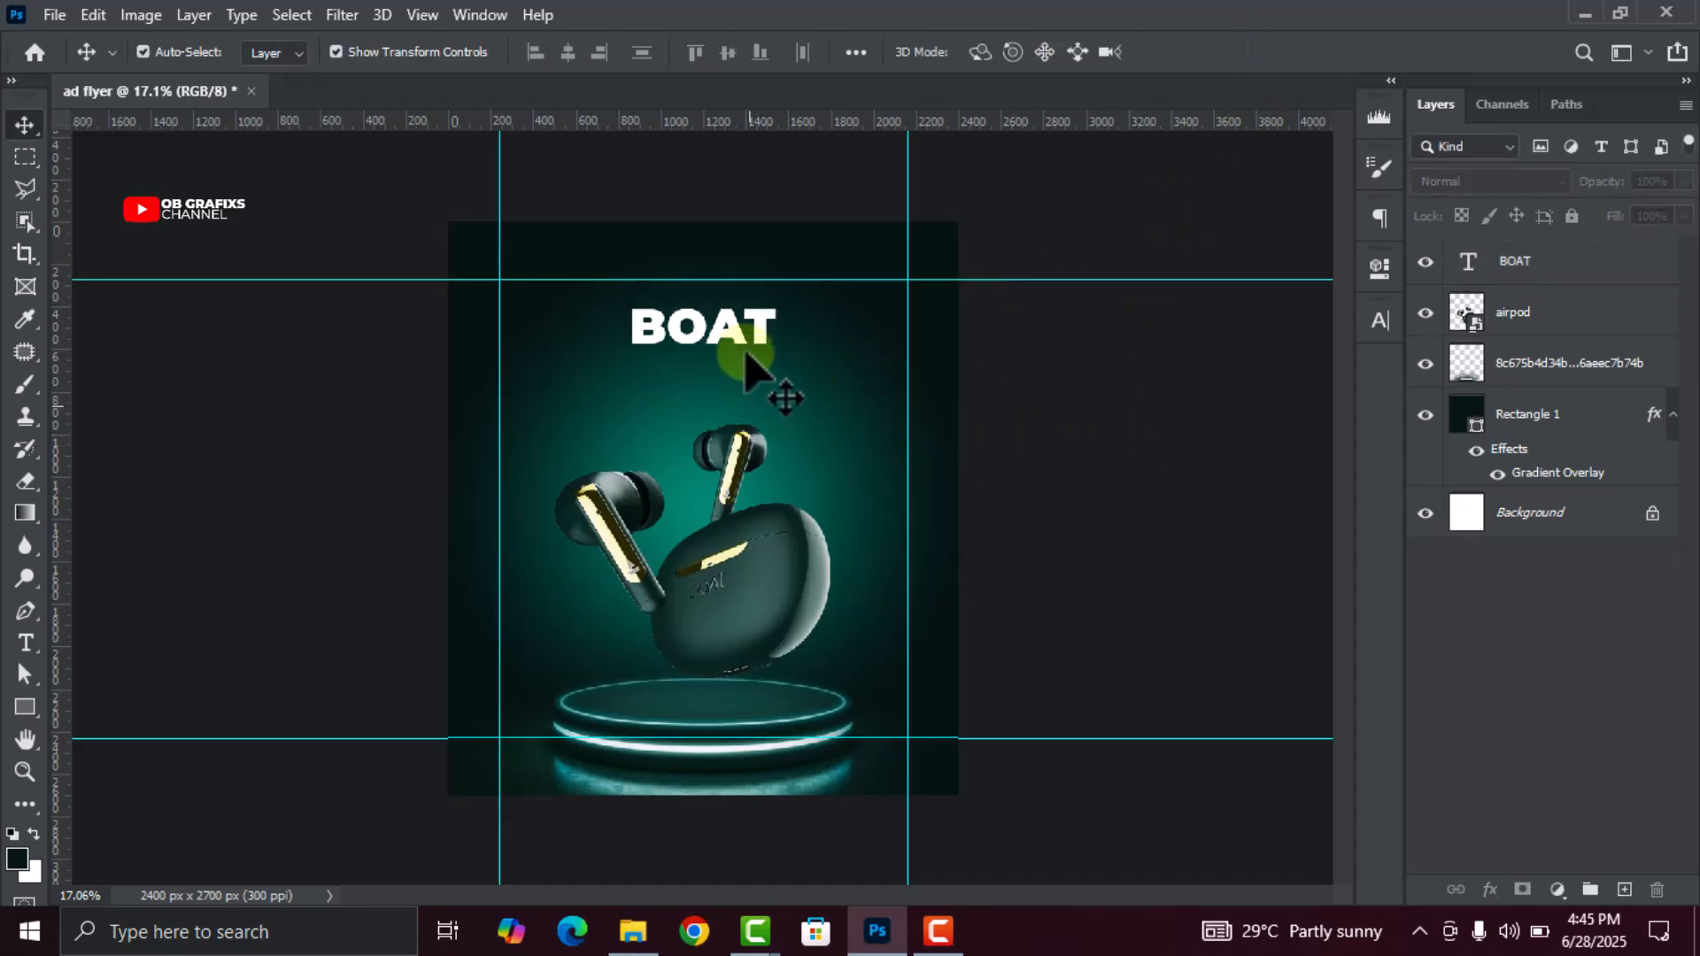
pyautogui.scroll(2, 726, 336)
pyautogui.moveTo(733, 304); pyautogui.dragTo(735, 304)
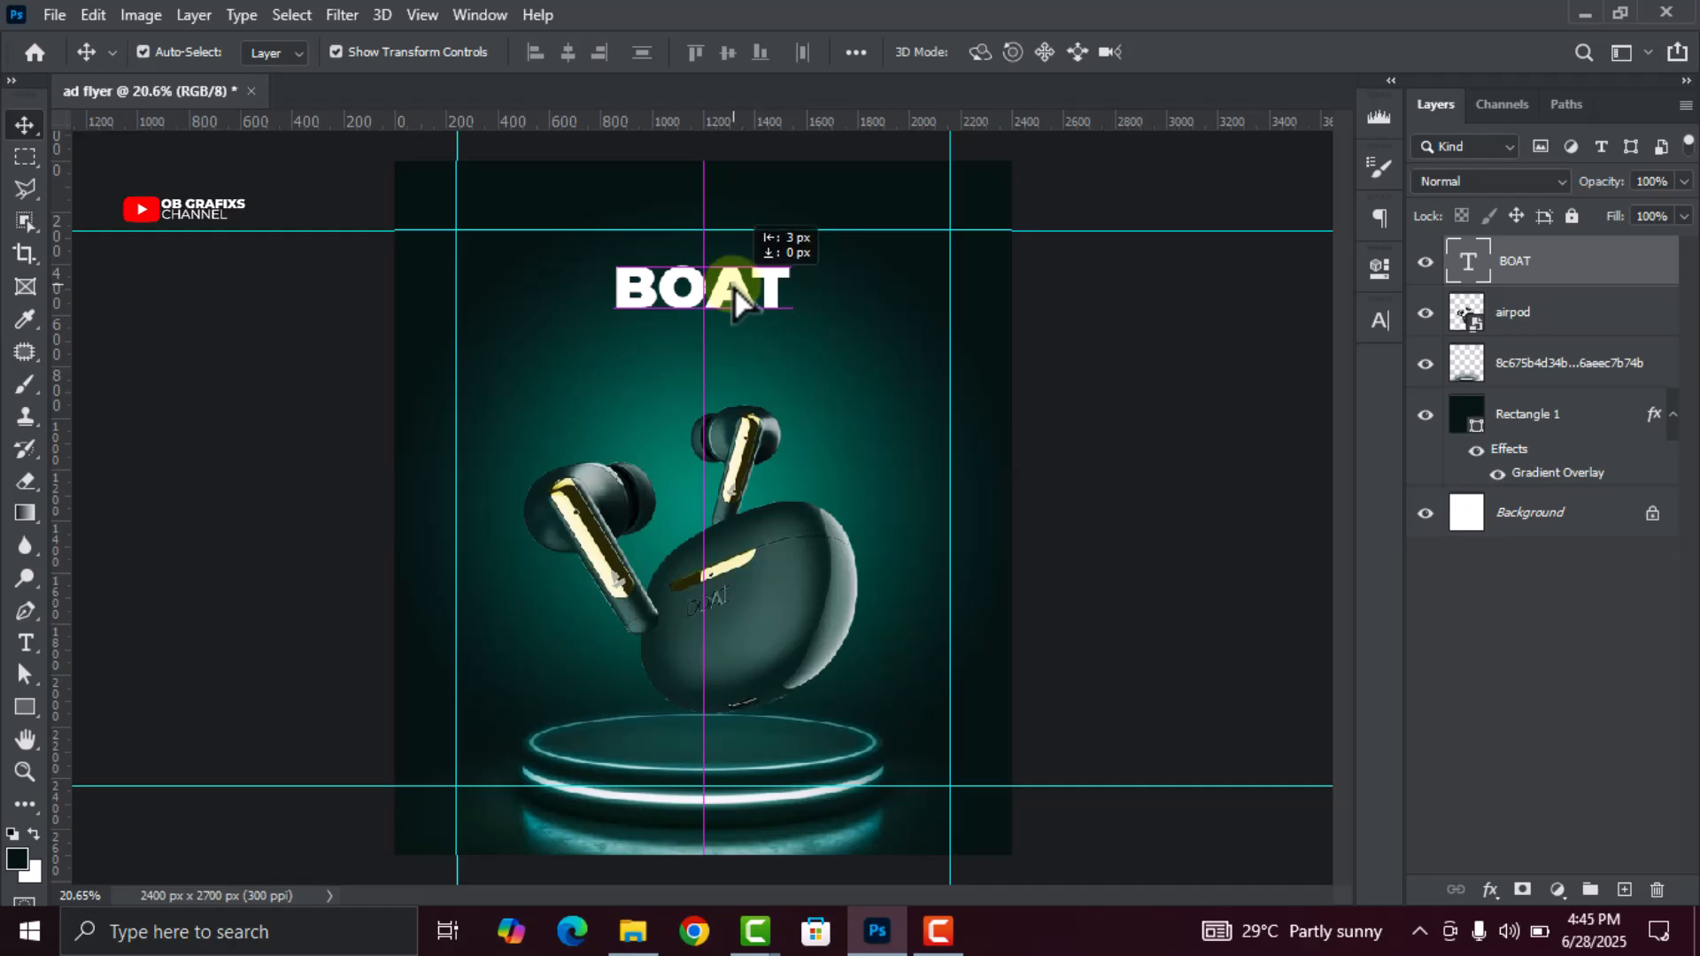
# Review the BOAT headline's font, weight and size in its character settings
pyautogui.doubleClick(1468, 262)
pyautogui.click(1378, 321)
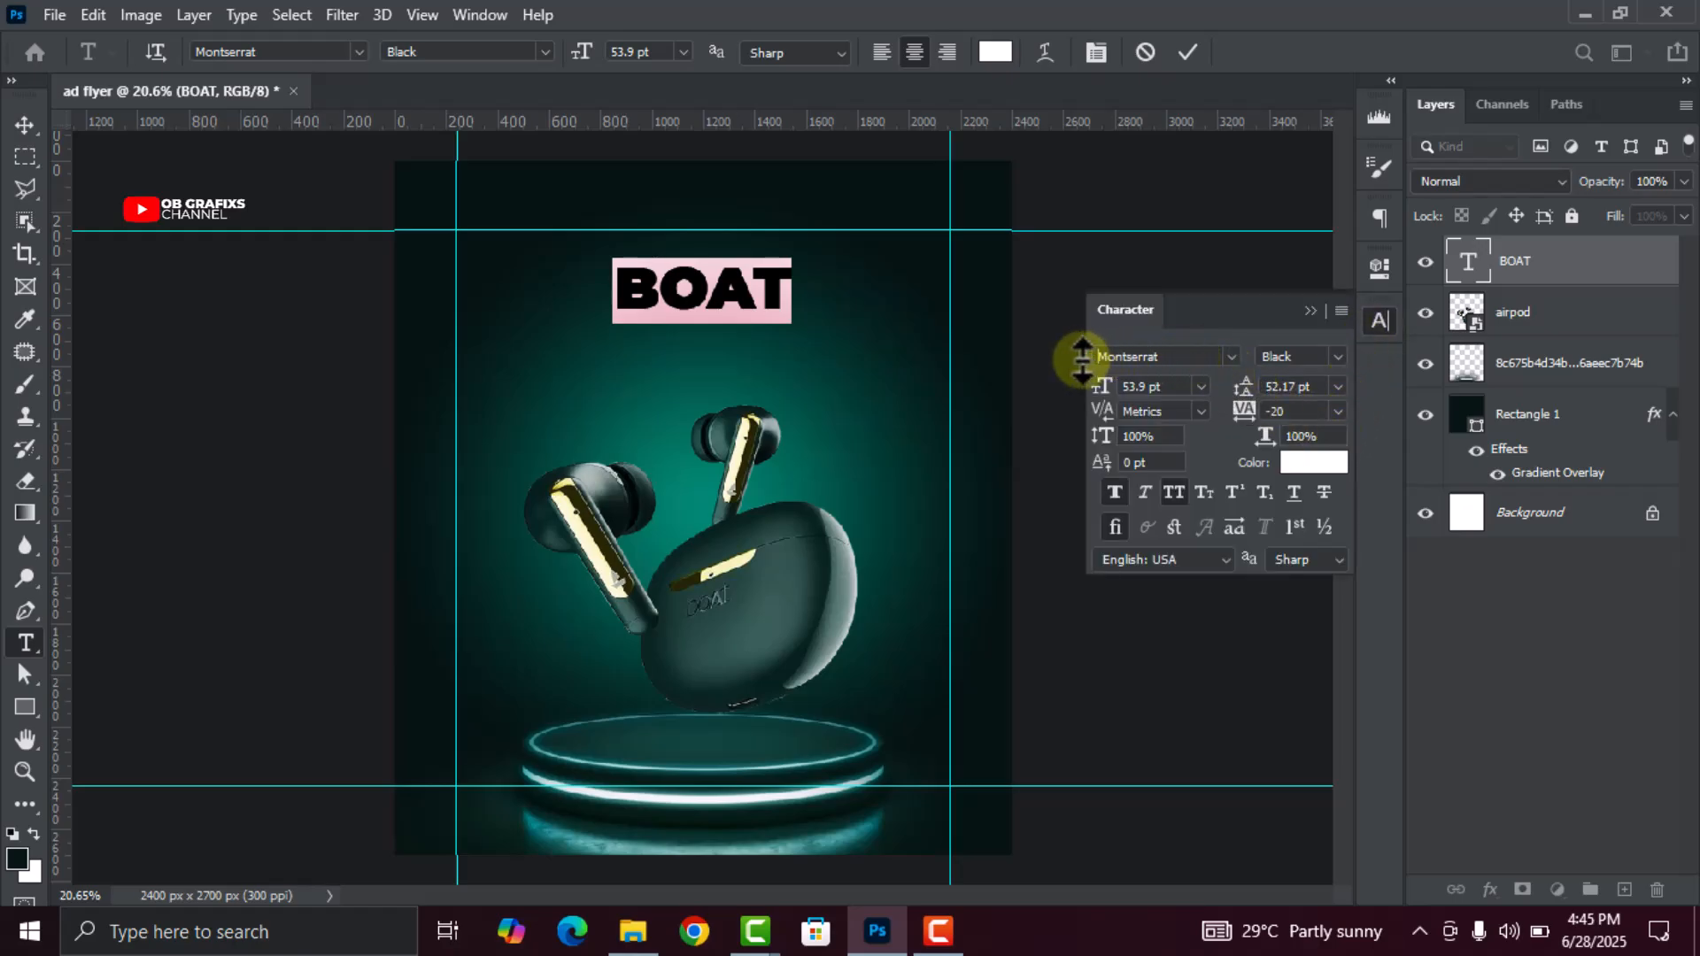
pyautogui.click(1338, 356)
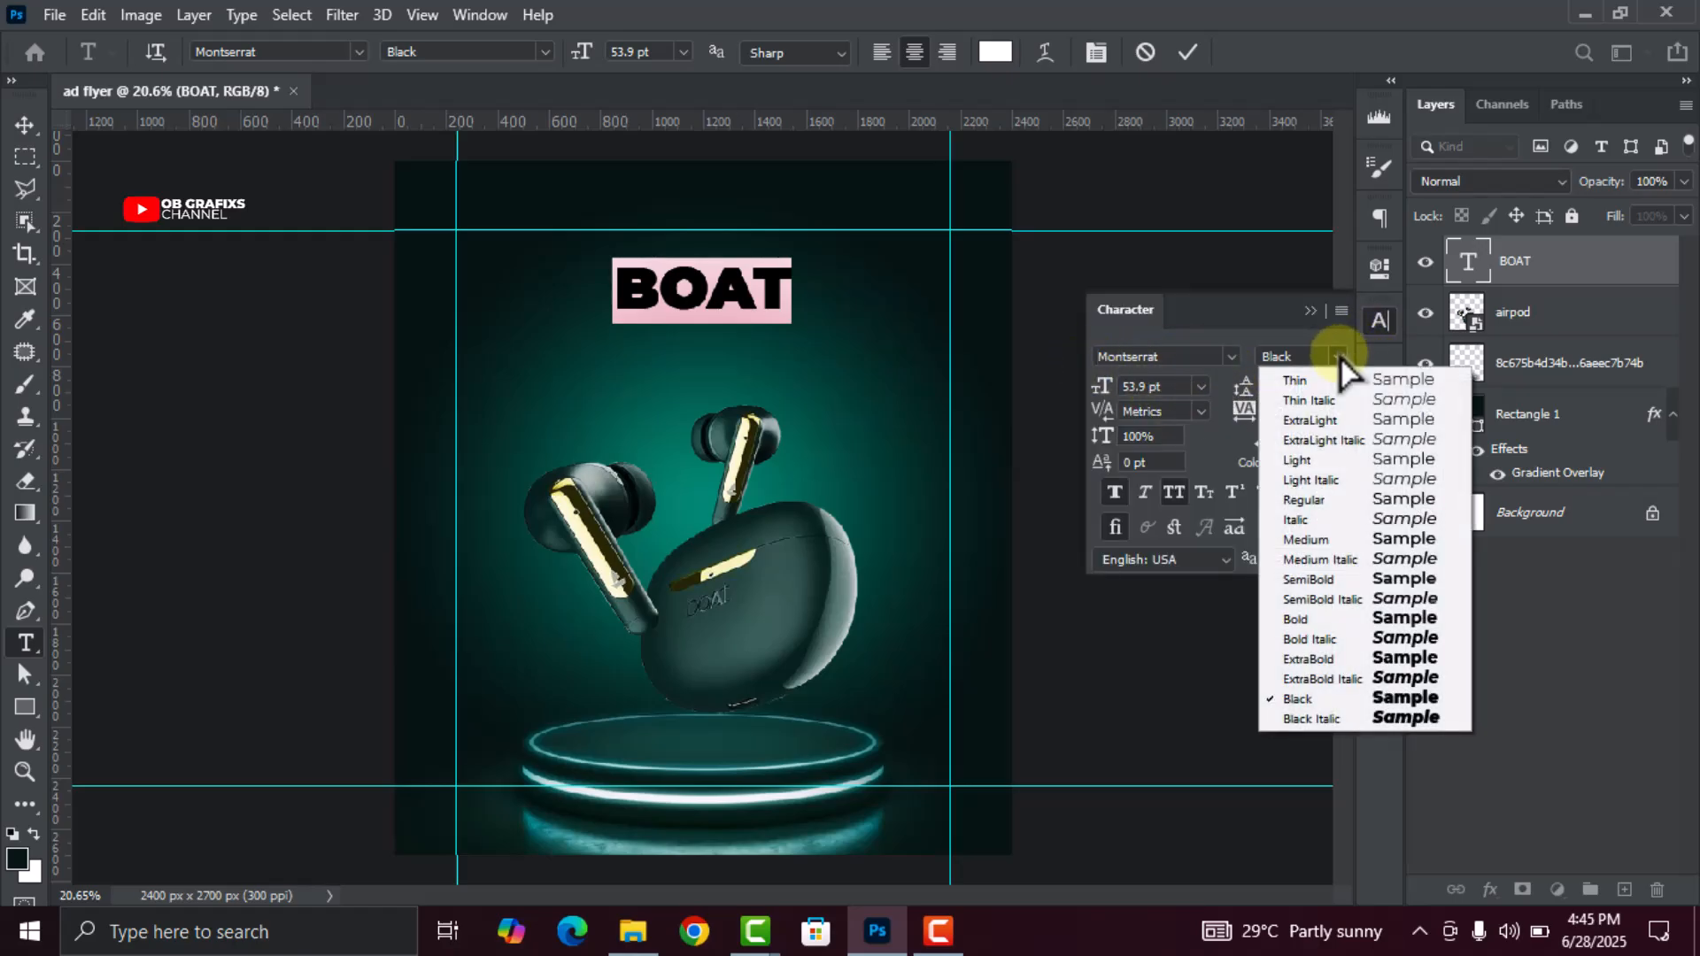
pyautogui.click(1336, 701)
pyautogui.click(1137, 386)
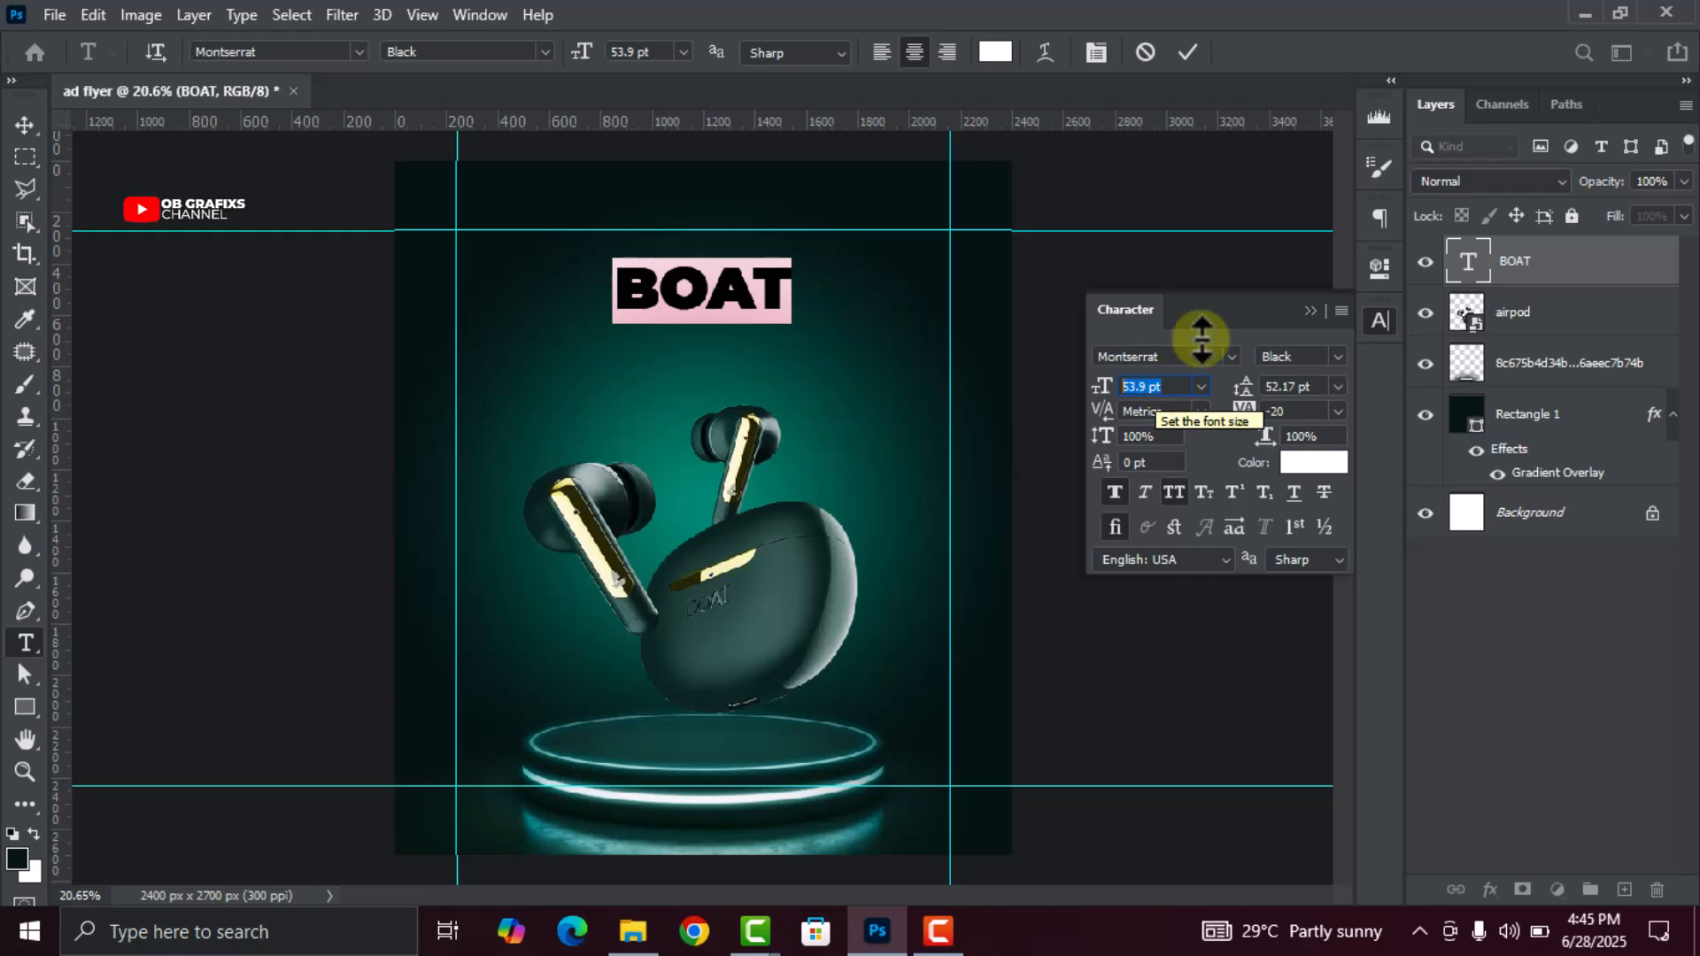
pyautogui.click(1188, 53)
pyautogui.press('v')
pyautogui.click(1377, 328)
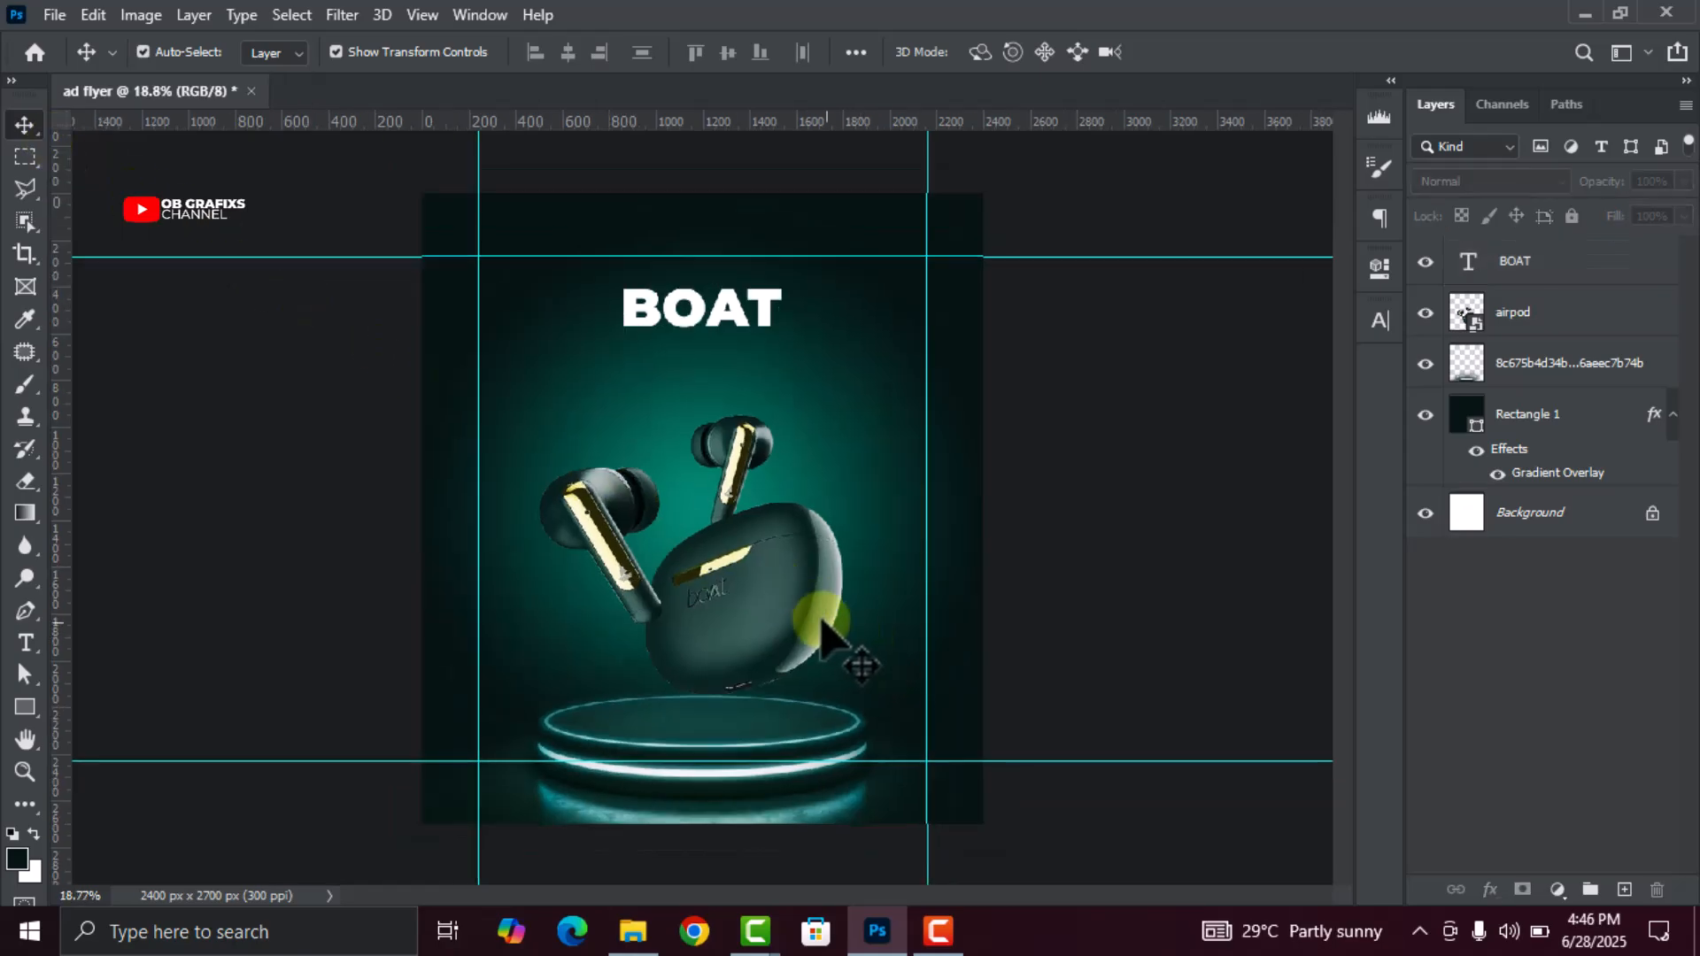
# Enlarge the BOAT headline proportionally to about 794 px wide and 289 px high
pyautogui.click(711, 297)
pyautogui.moveTo(711, 289); pyautogui.dragTo(716, 271)
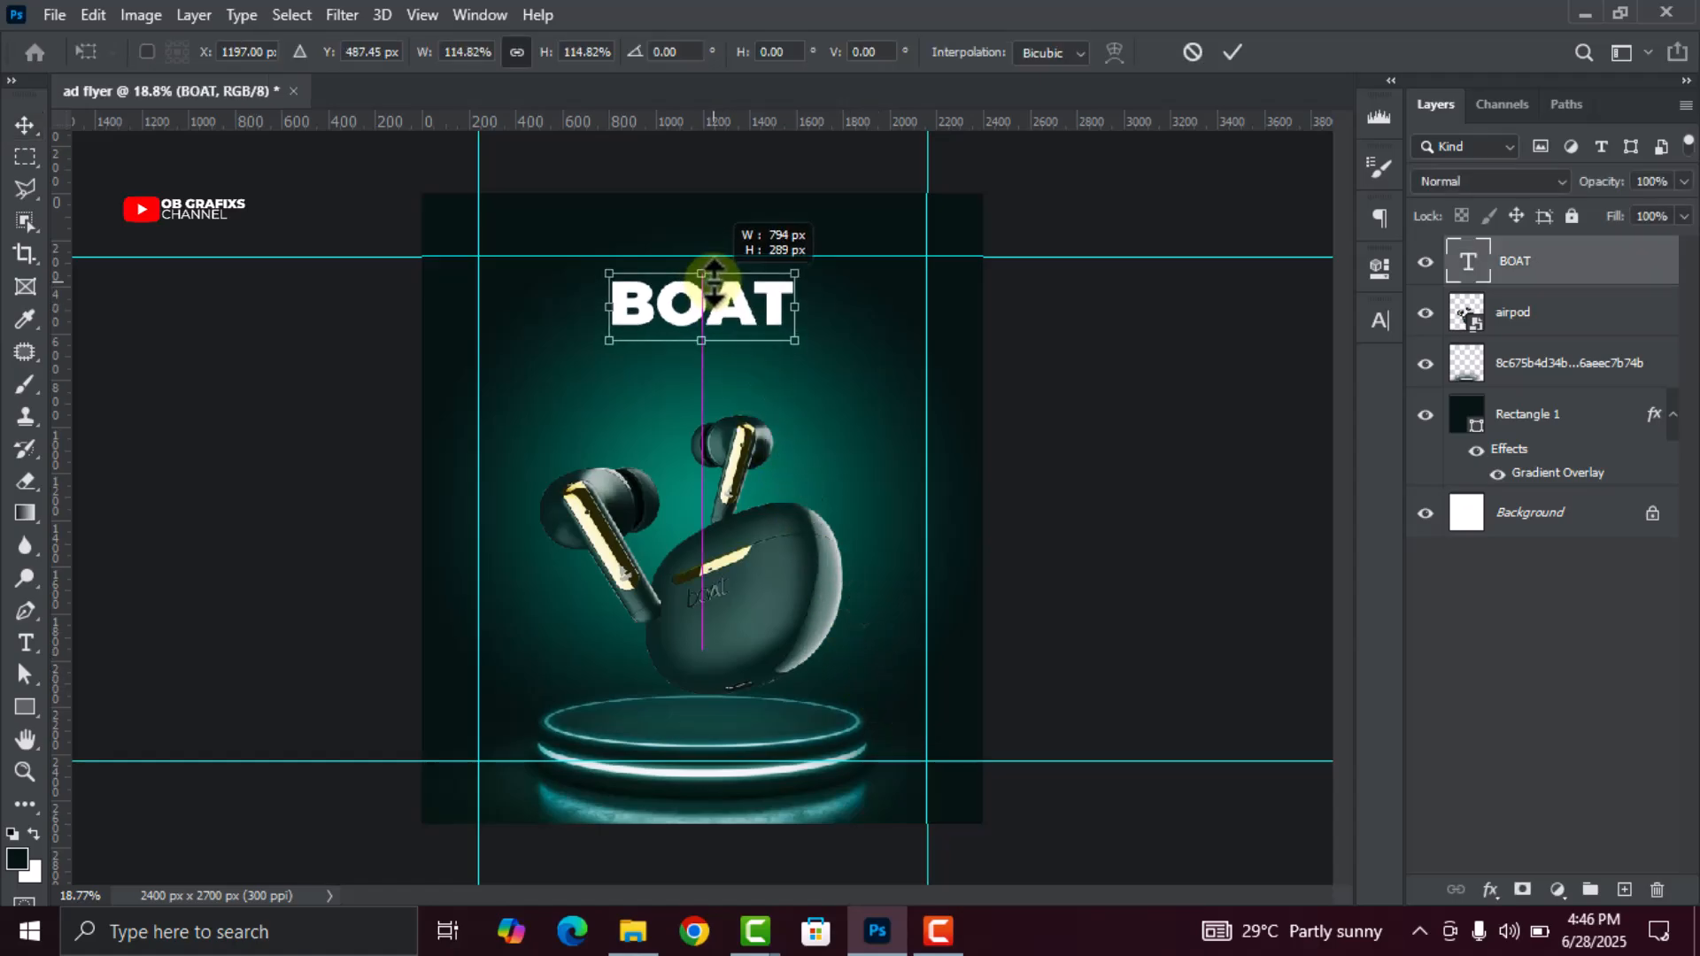
pyautogui.click(1200, 99)
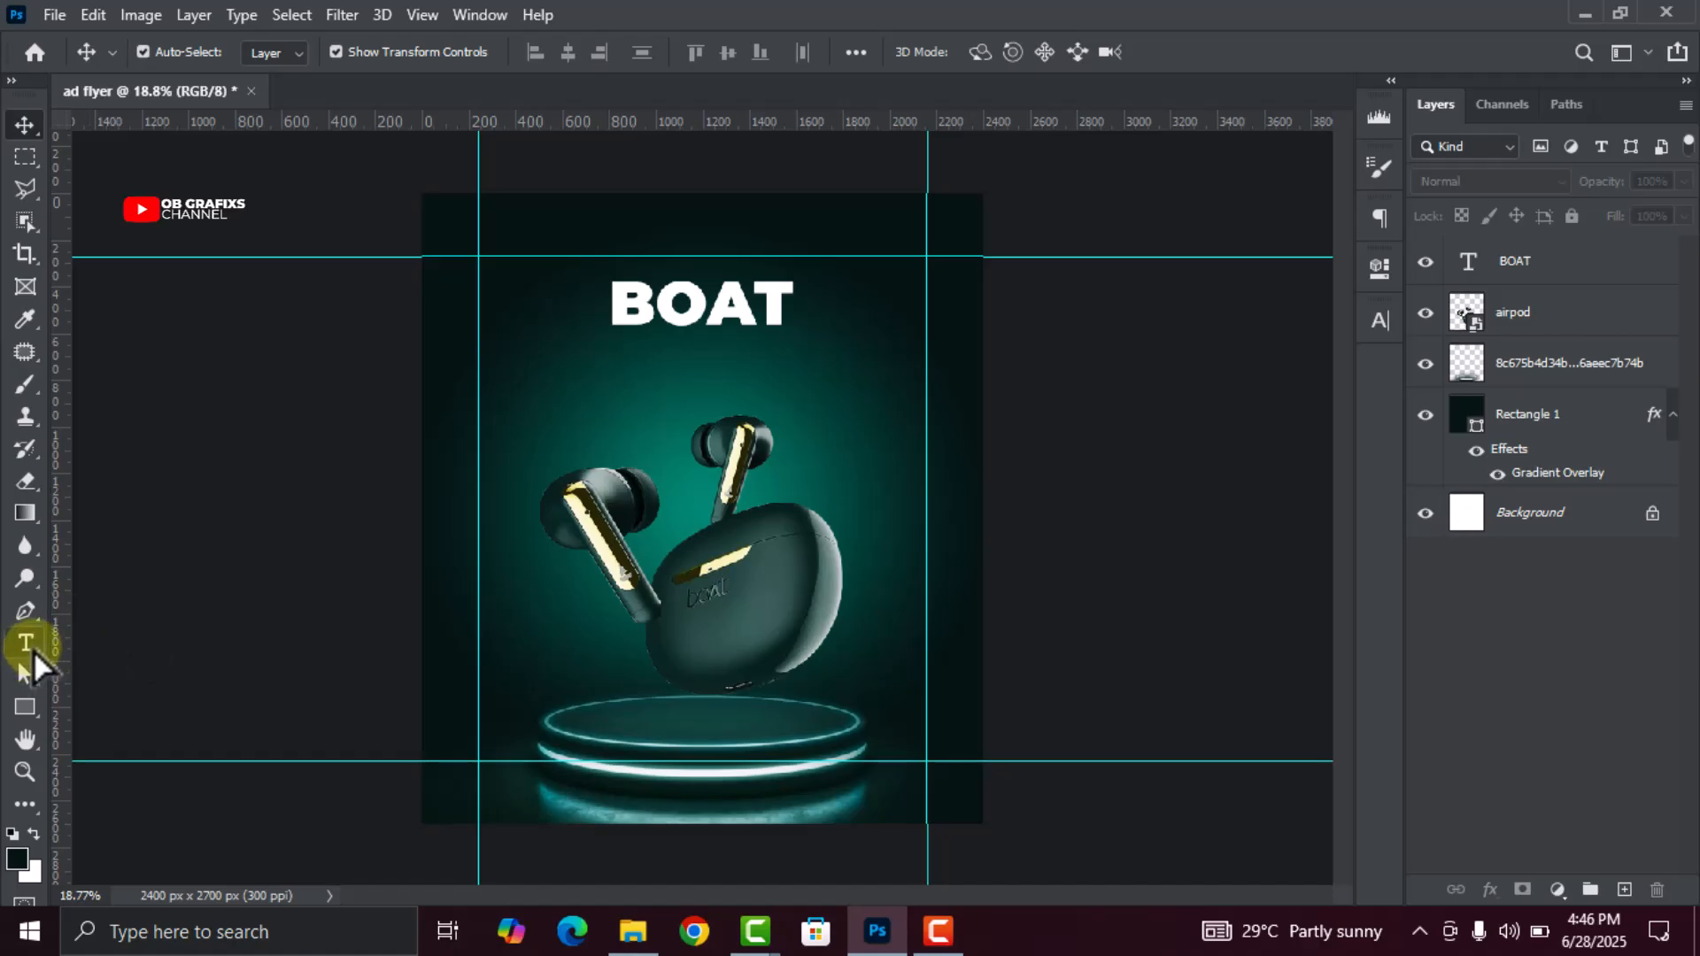
# Add the tagline text "bOAt wireless earphone" and place it directly beneath the BOAT headline
pyautogui.click(26, 644)
pyautogui.click(561, 400)
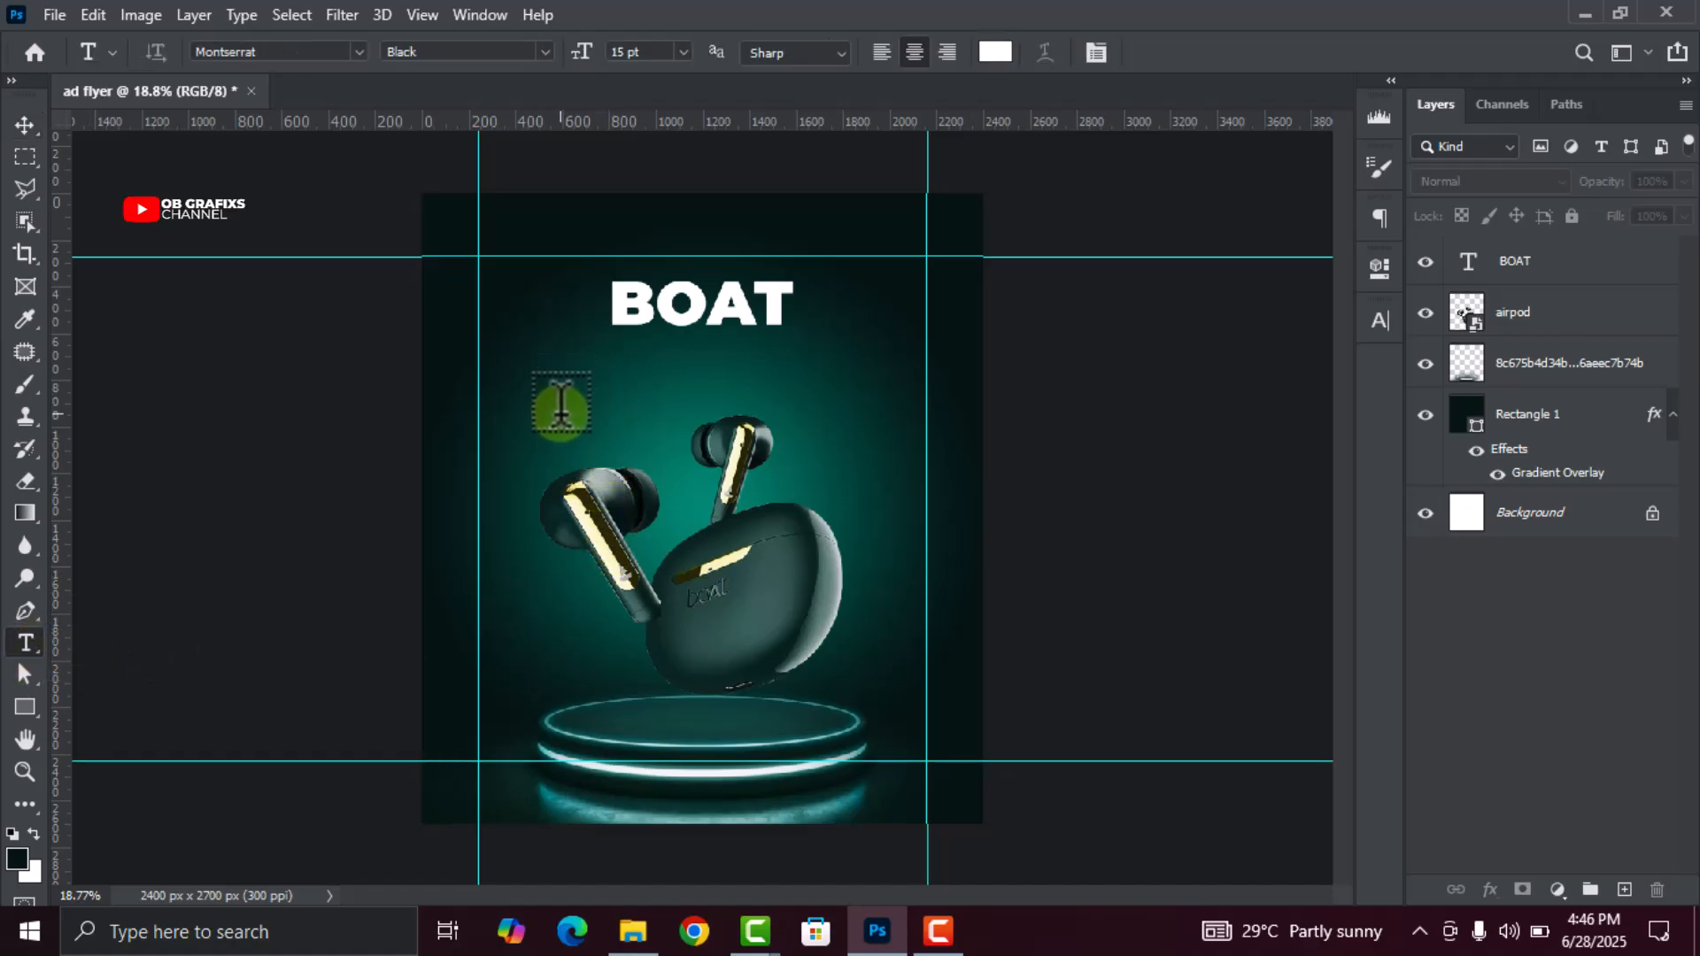
pyautogui.press('BackSpace')
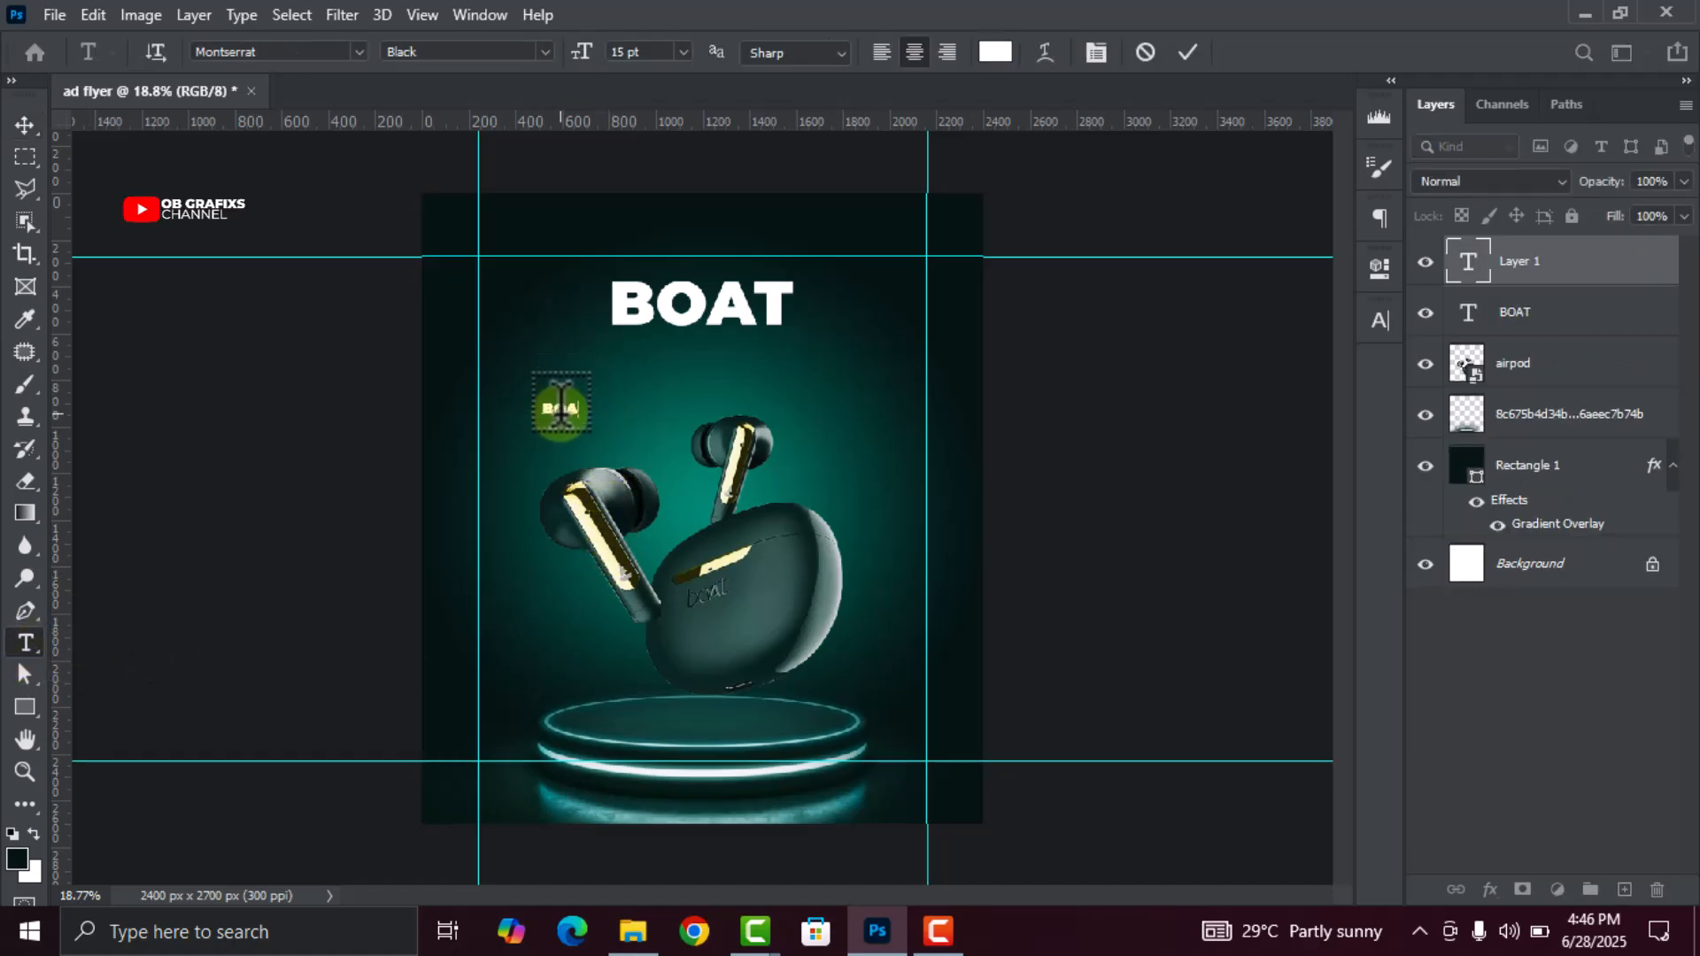
pyautogui.write('bOAt wireless earphone')
pyautogui.click(1186, 52)
pyautogui.press('v')
pyautogui.moveTo(623, 416); pyautogui.dragTo(765, 347)
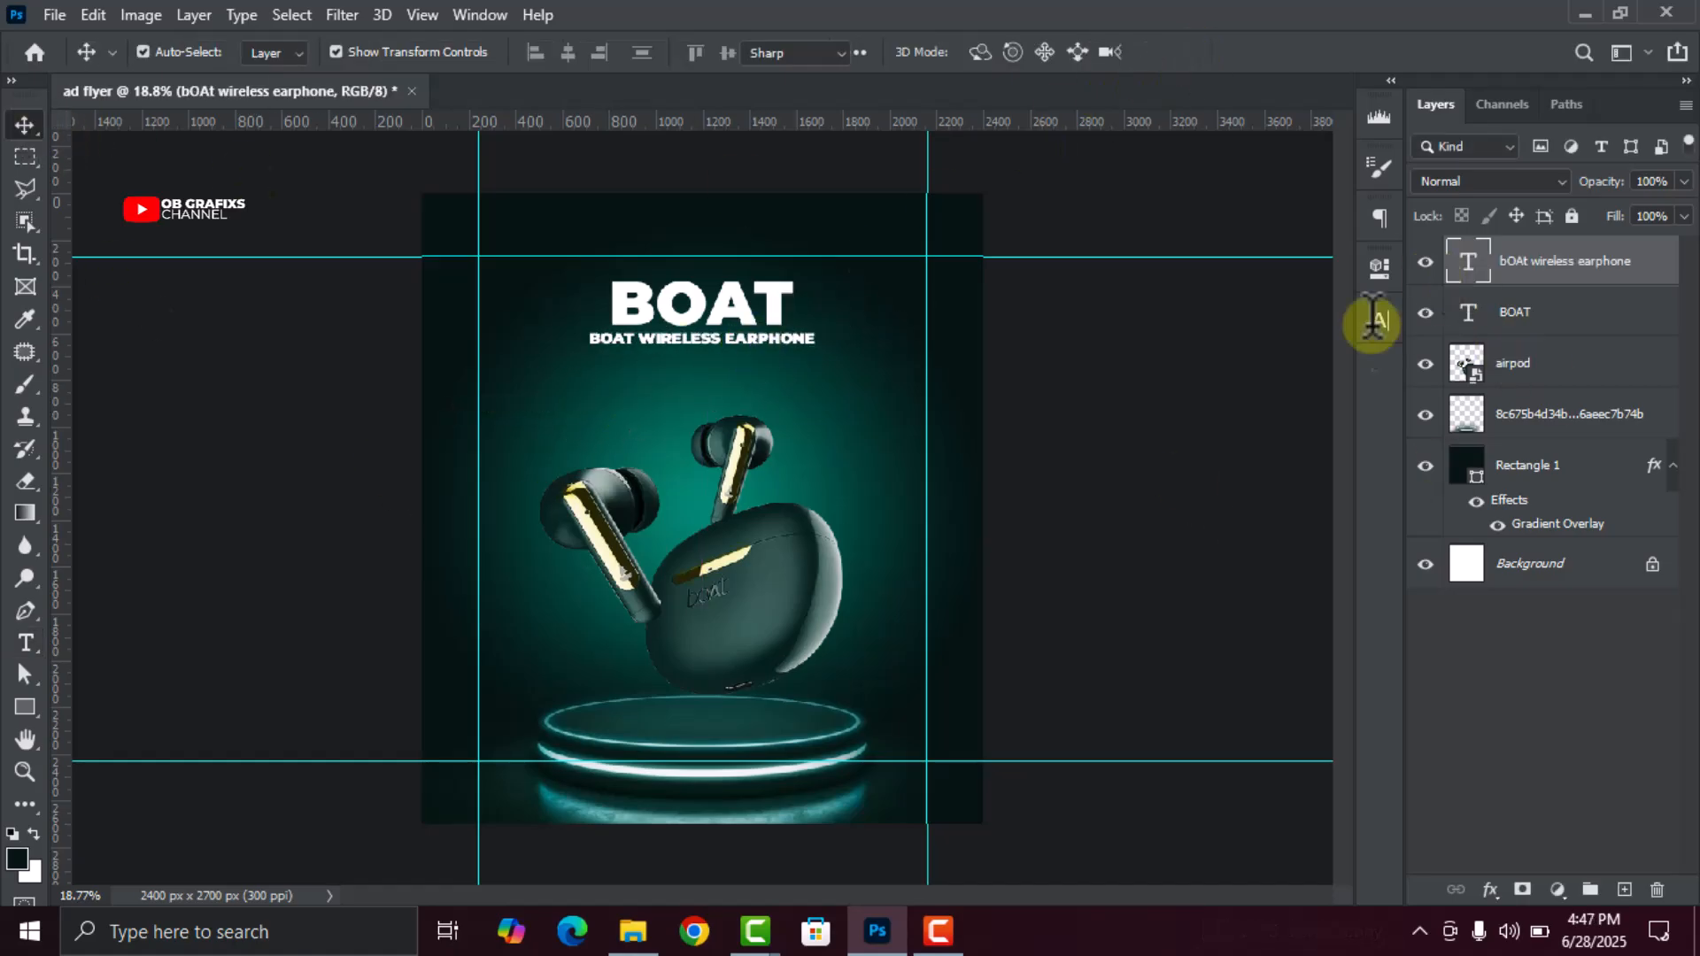
# Turn off All Caps for the tagline and change its font weight to Medium
pyautogui.doubleClick(1461, 264)
pyautogui.click(1177, 493)
pyautogui.click(1336, 356)
pyautogui.click(1328, 539)
pyautogui.scroll(4, 1174, 390)
pyautogui.click(1186, 52)
pyautogui.press('v')
pyautogui.click(1122, 446)
# Centre the tagline under the BOAT headline and nudge it down slightly to widen the gap
pyautogui.scroll(4, 703, 393)
pyautogui.moveTo(691, 328); pyautogui.dragTo(695, 323)
pyautogui.hotkey('shift', 'Down')
pyautogui.hotkey('shift', 'Down')
pyautogui.hotkey('shift', 'Down')
pyautogui.scroll(-4, 1059, 371)
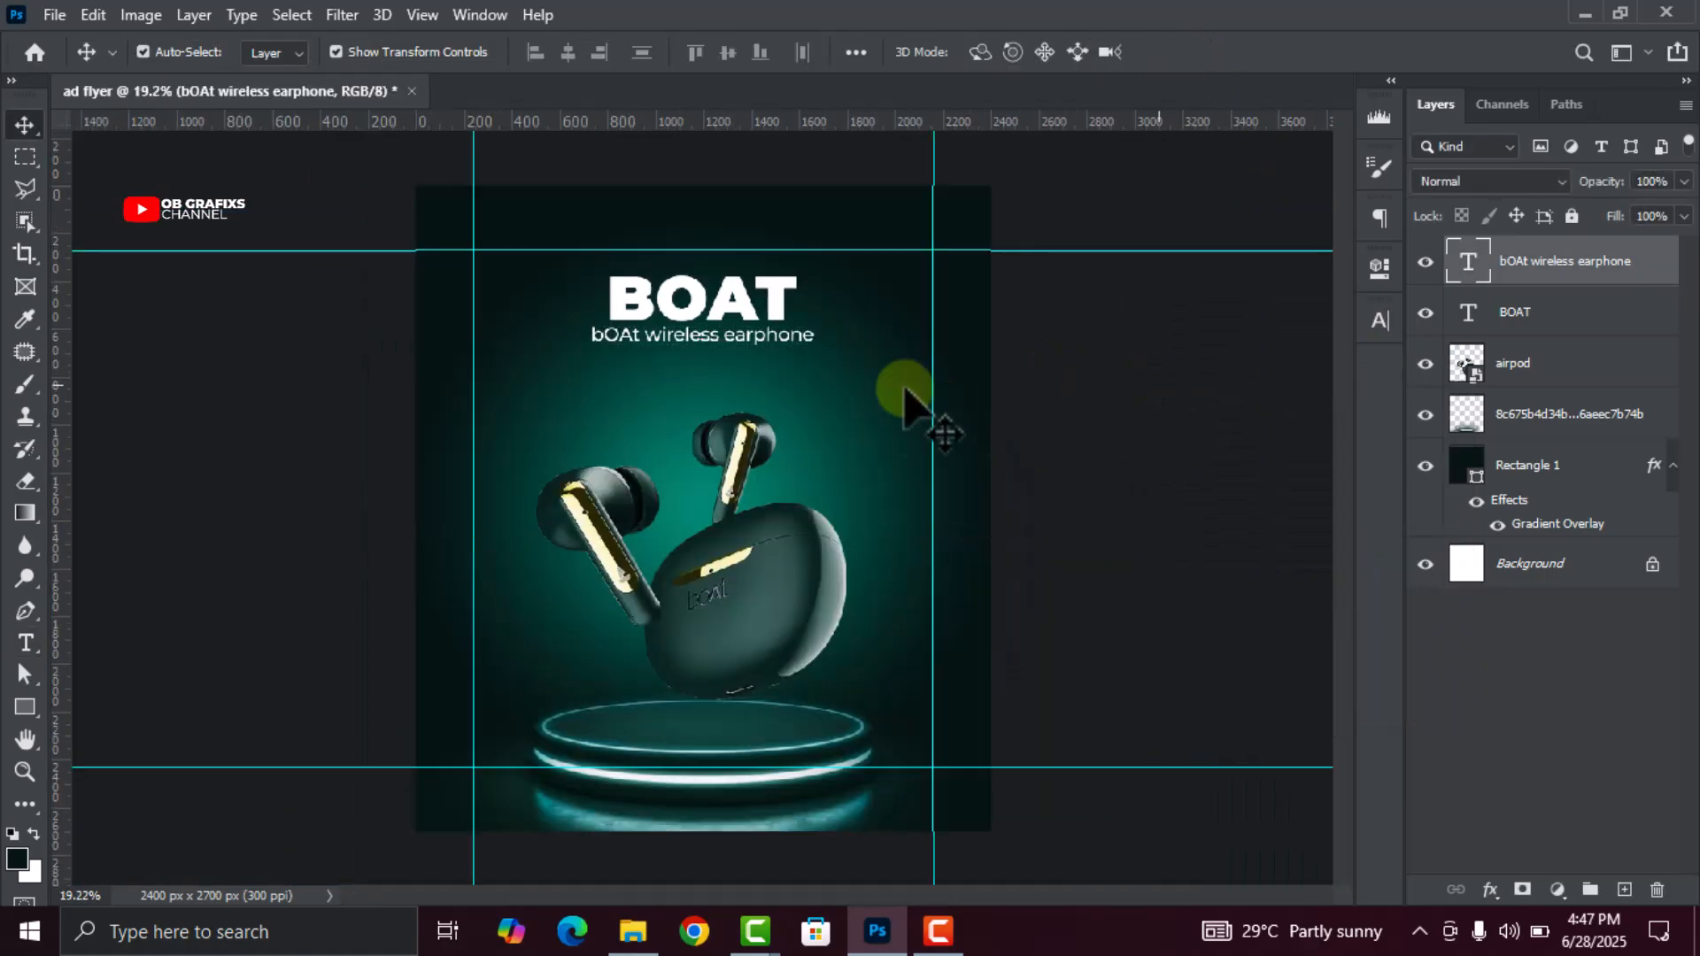
# Draw a rectangle about 719 px wide and 86 px high directly beneath the tagline
pyautogui.click(1159, 386)
pyautogui.scroll(1, 712, 386)
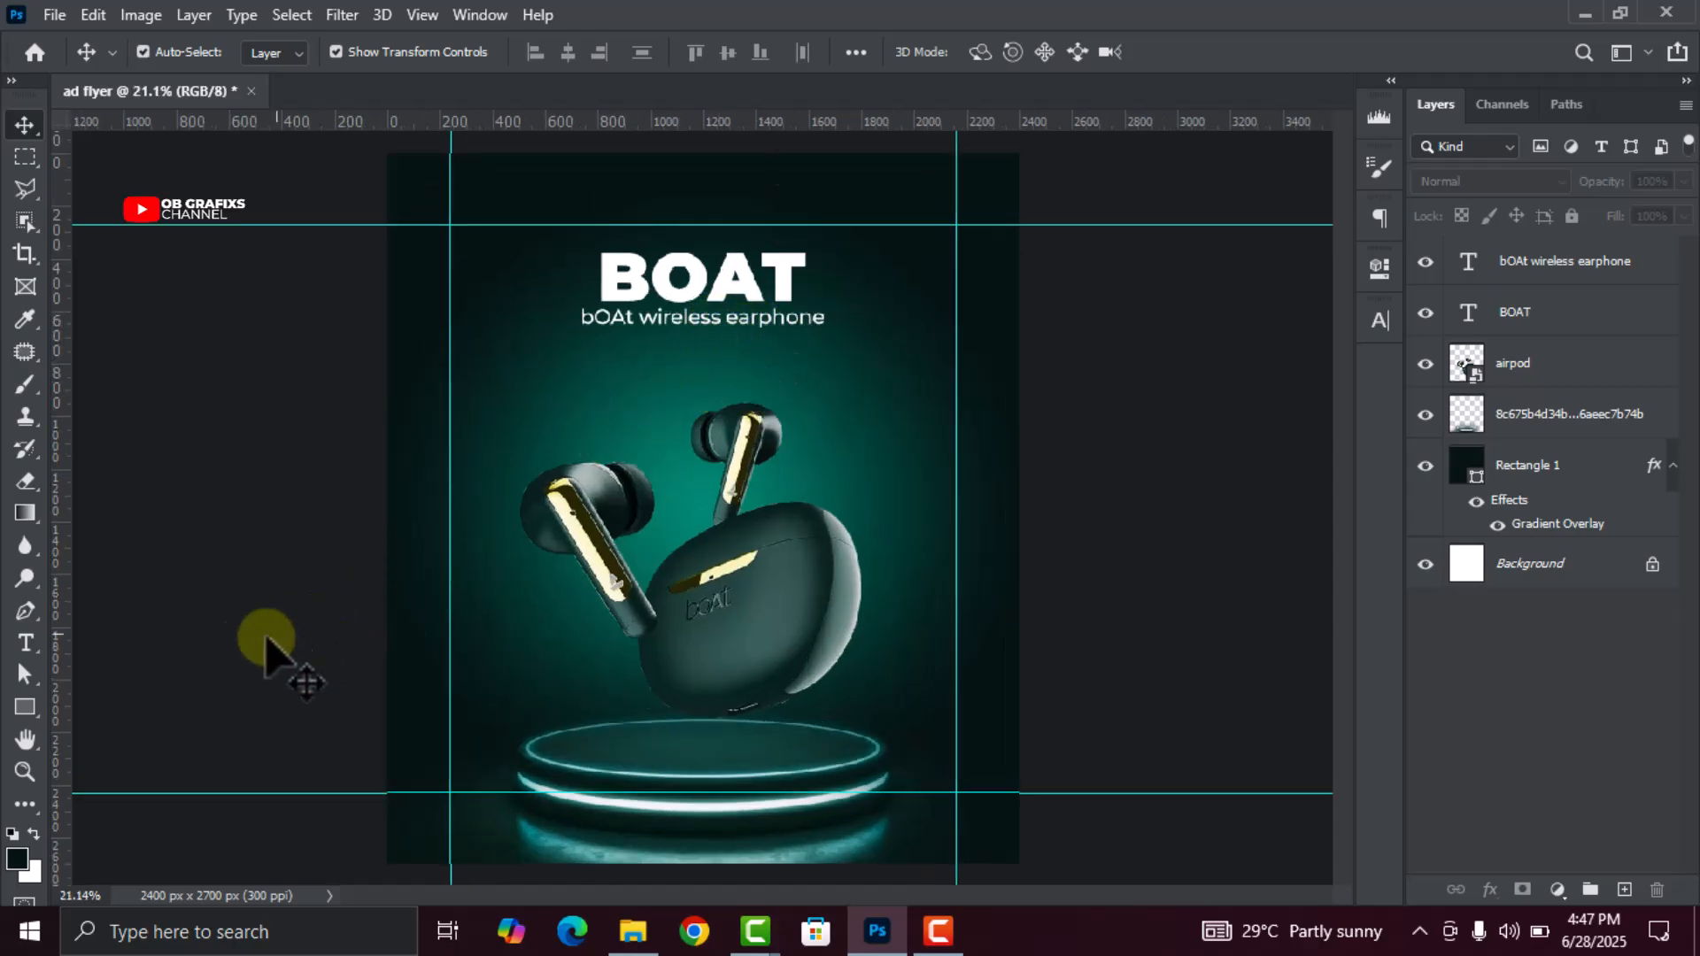
pyautogui.click(24, 708)
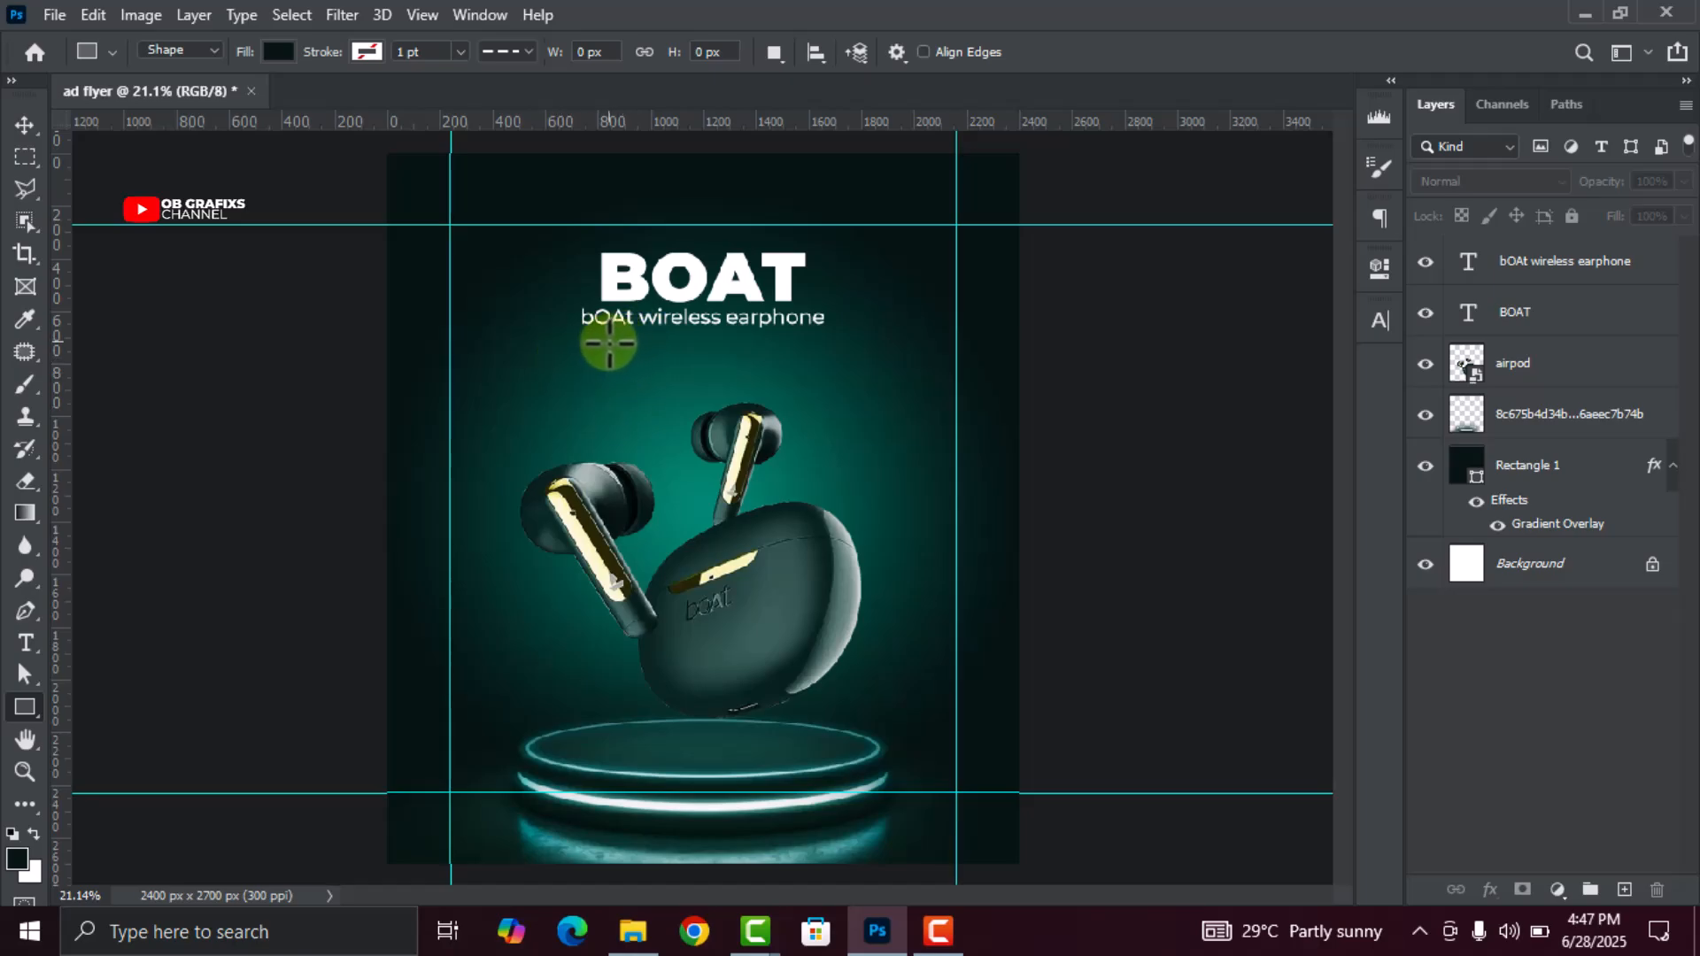
pyautogui.moveTo(608, 339); pyautogui.dragTo(801, 362)
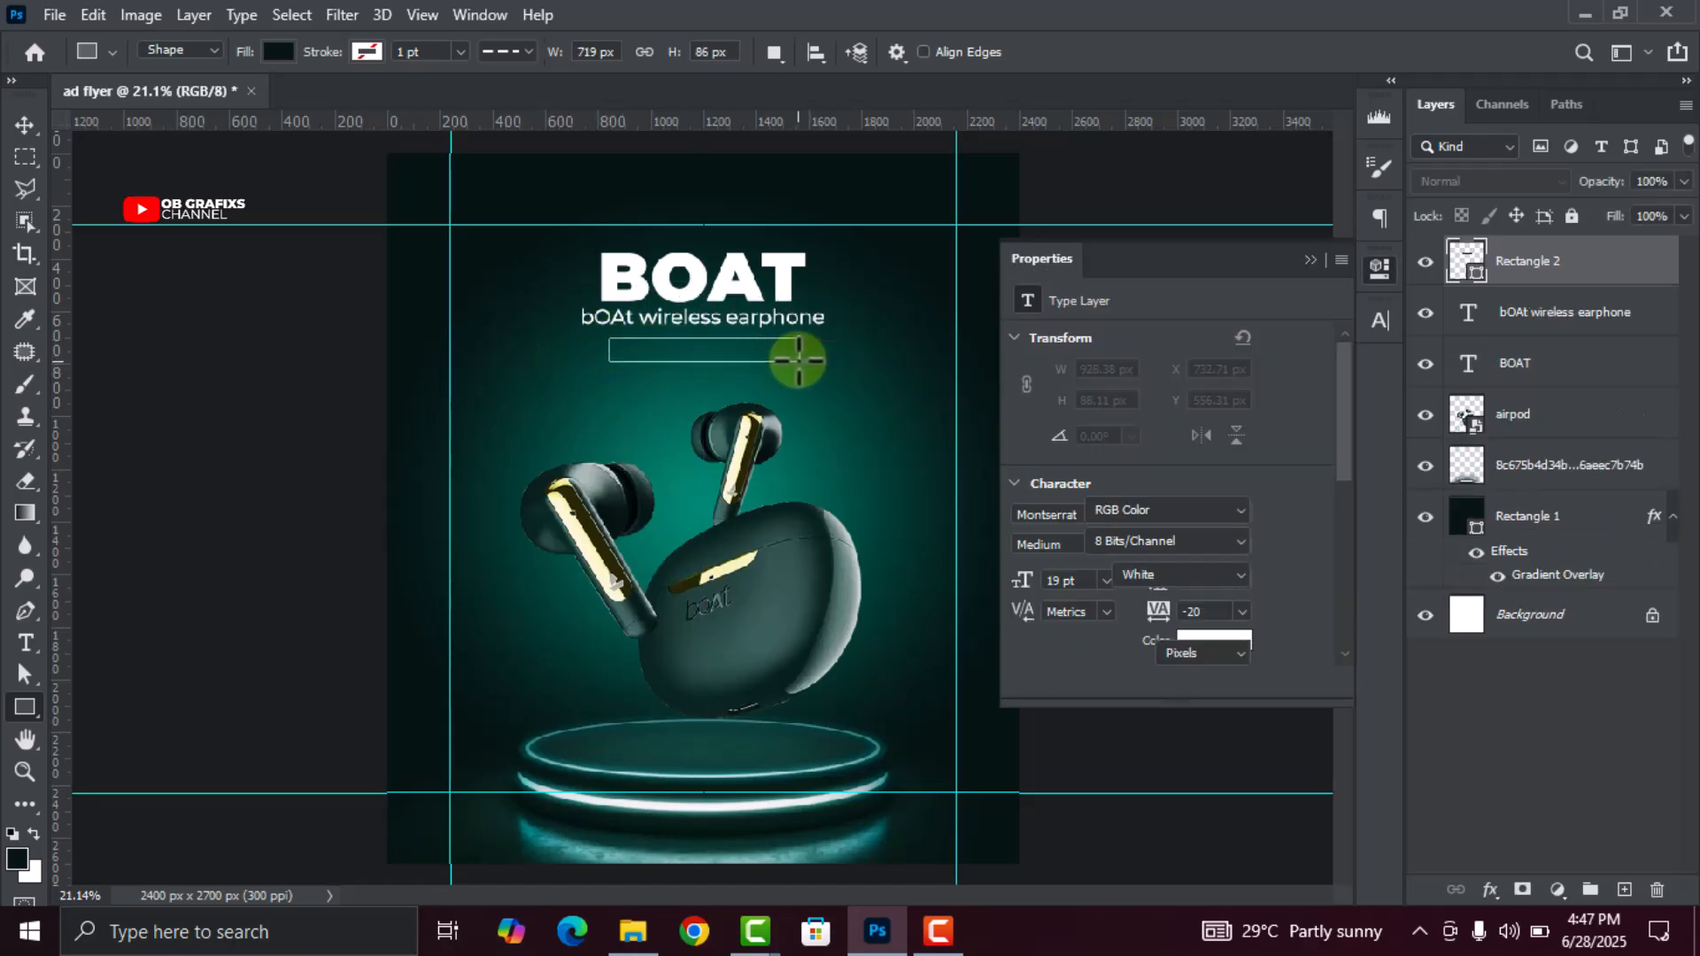
pyautogui.click(1379, 269)
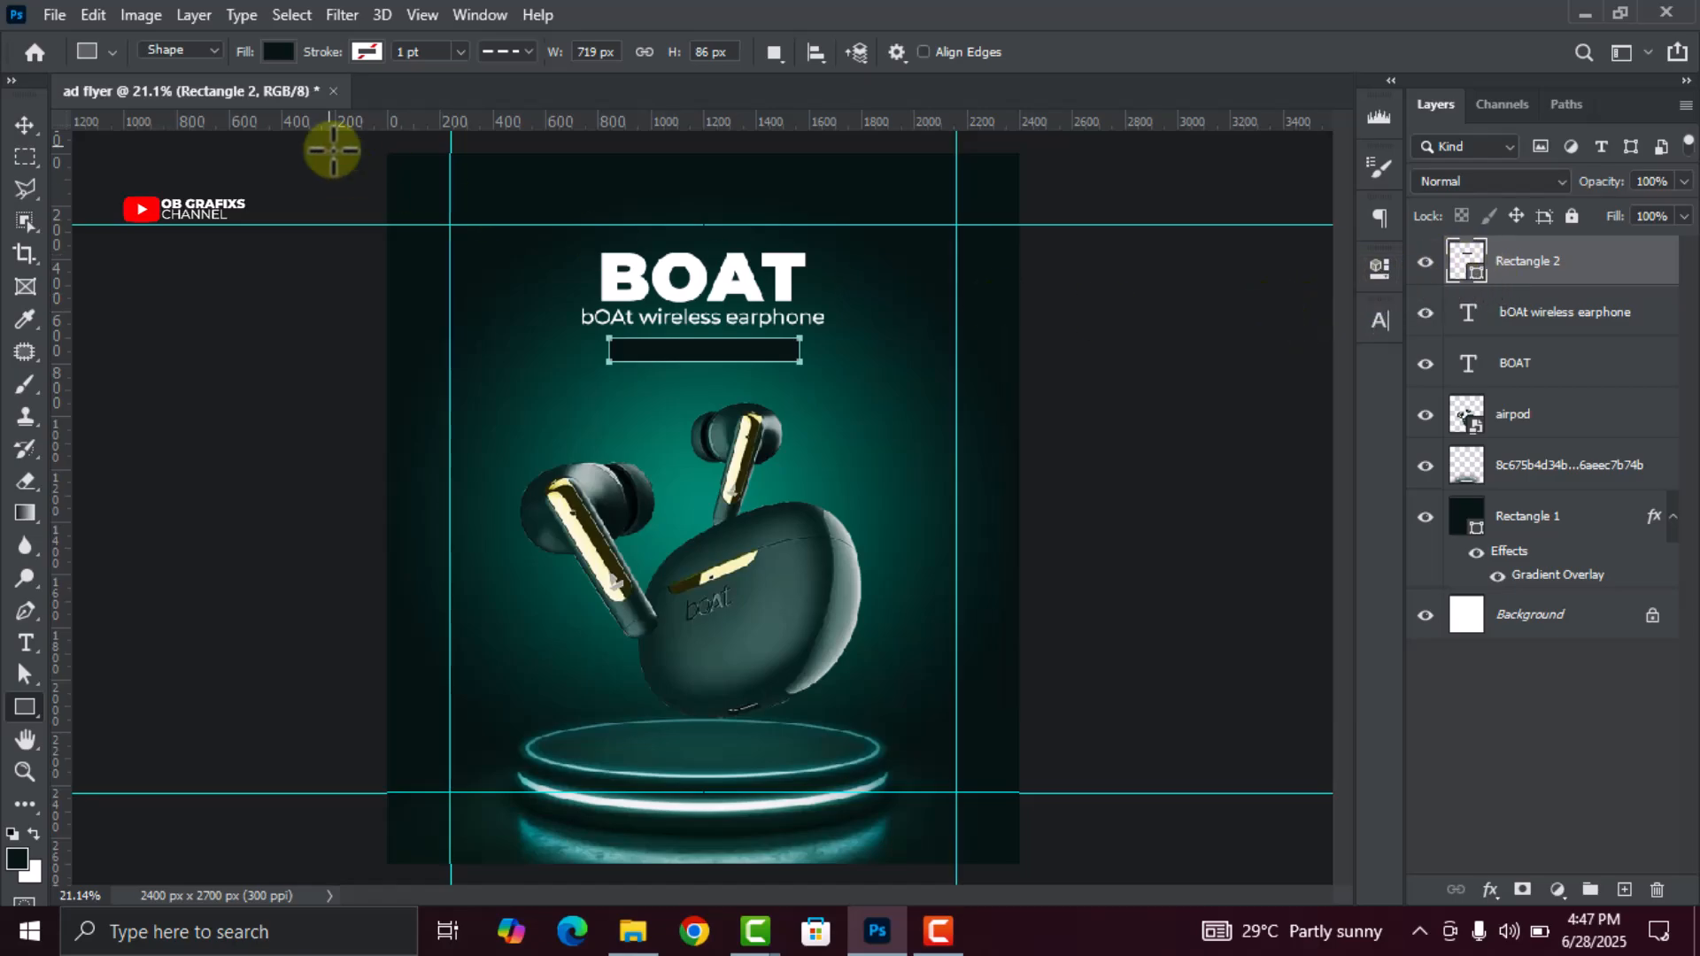
# Centre the new rectangle horizontally on the flyer, just below the tagline
pyautogui.click(25, 125)
pyautogui.scroll(1, 673, 368)
pyautogui.moveTo(751, 353); pyautogui.dragTo(748, 350)
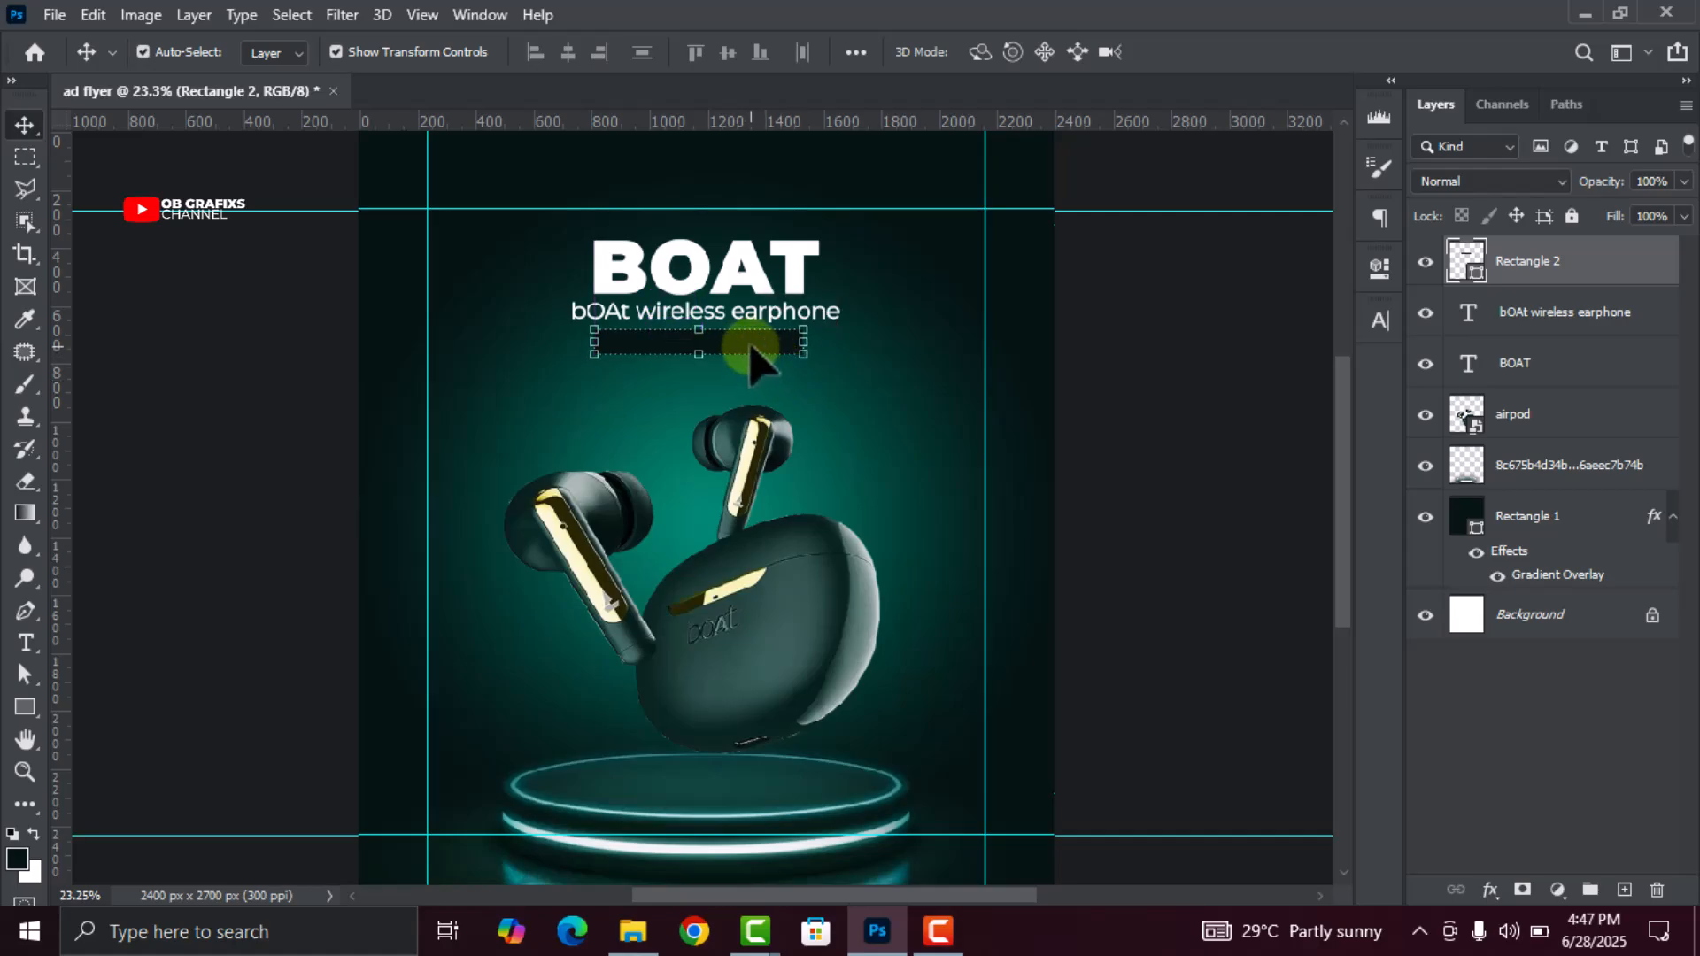
pyautogui.moveTo(714, 340); pyautogui.dragTo(731, 342)
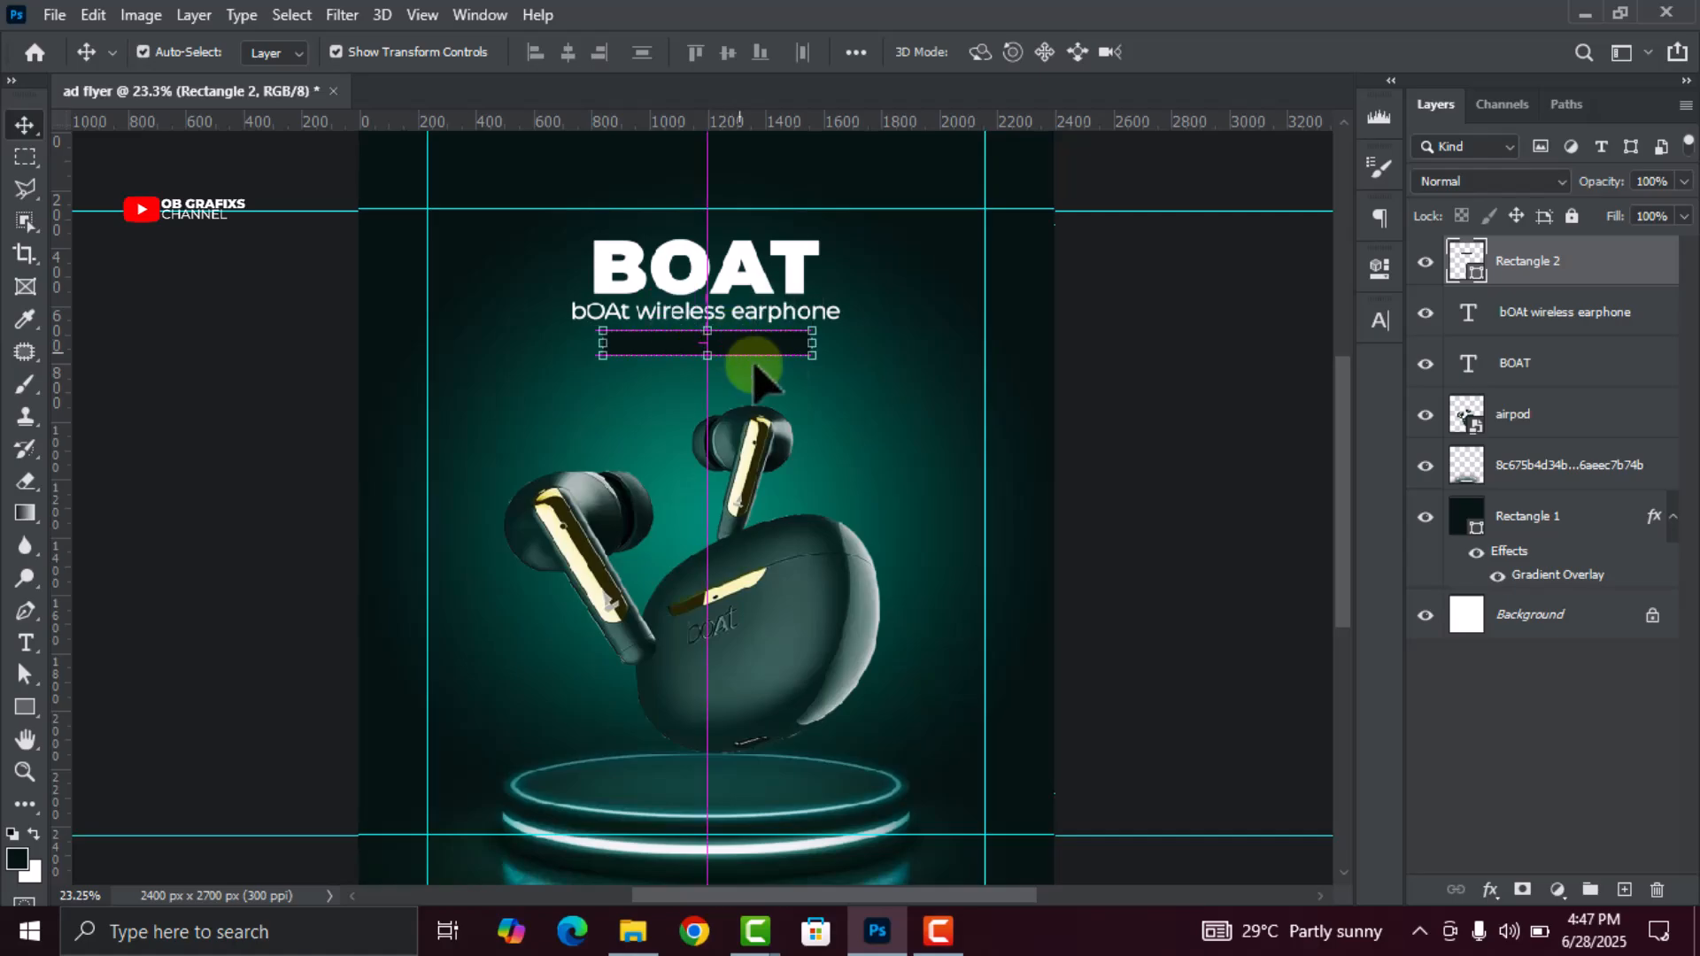
# Change the fill colour of the rectangle beneath the tagline to #00ffea
pyautogui.keyDown('ctrl'); pyautogui.click(1466, 260); pyautogui.keyUp('ctrl')
pyautogui.doubleClick(1468, 258)
pyautogui.doubleClick(1487, 632)
pyautogui.write('00ffea')
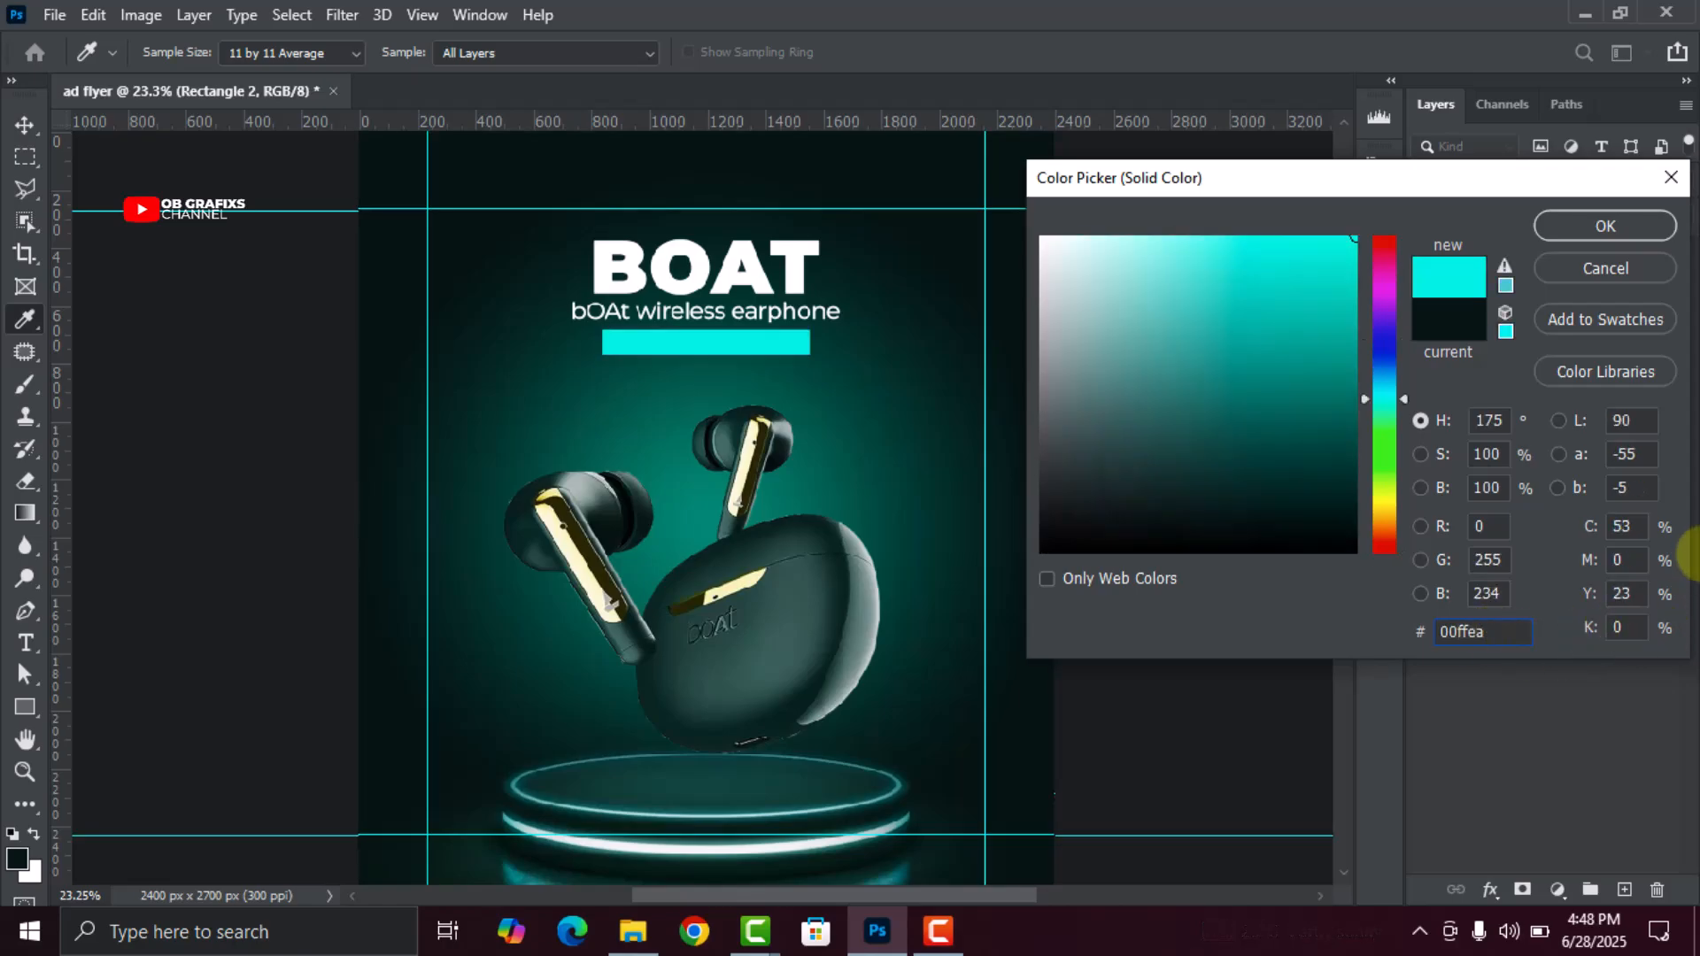
pyautogui.click(1606, 229)
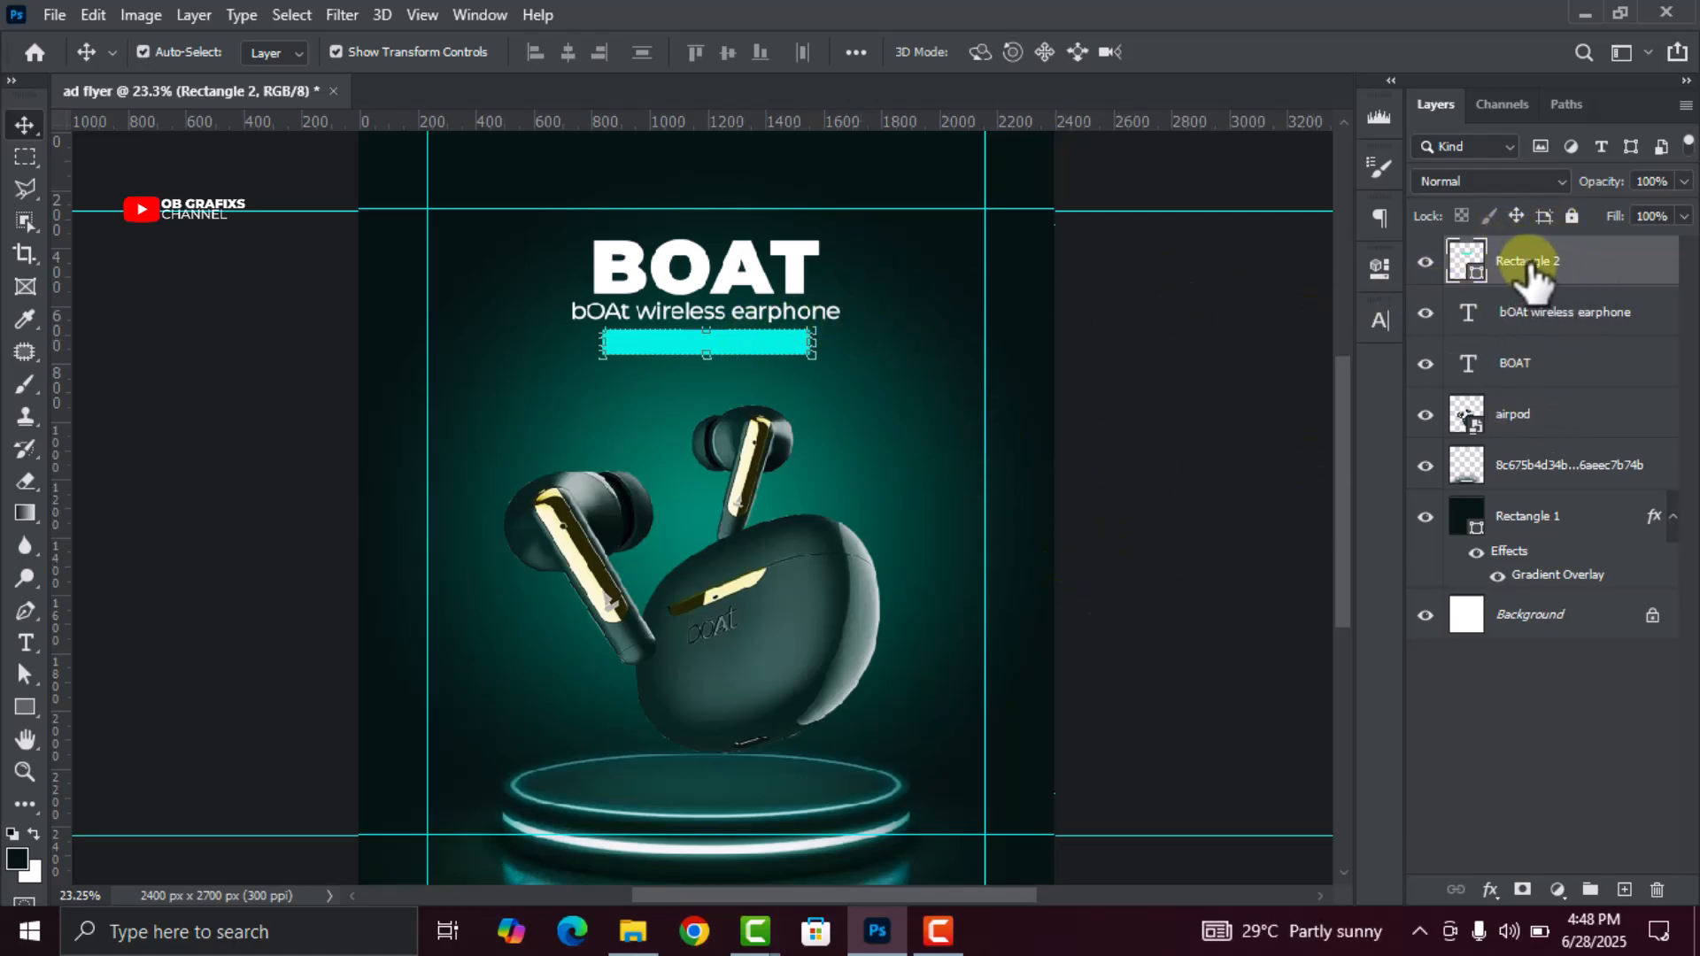
# Add an Outer Glow effect to the cyan rectangle and set the glow colour to #00ffea
pyautogui.click(1489, 890)
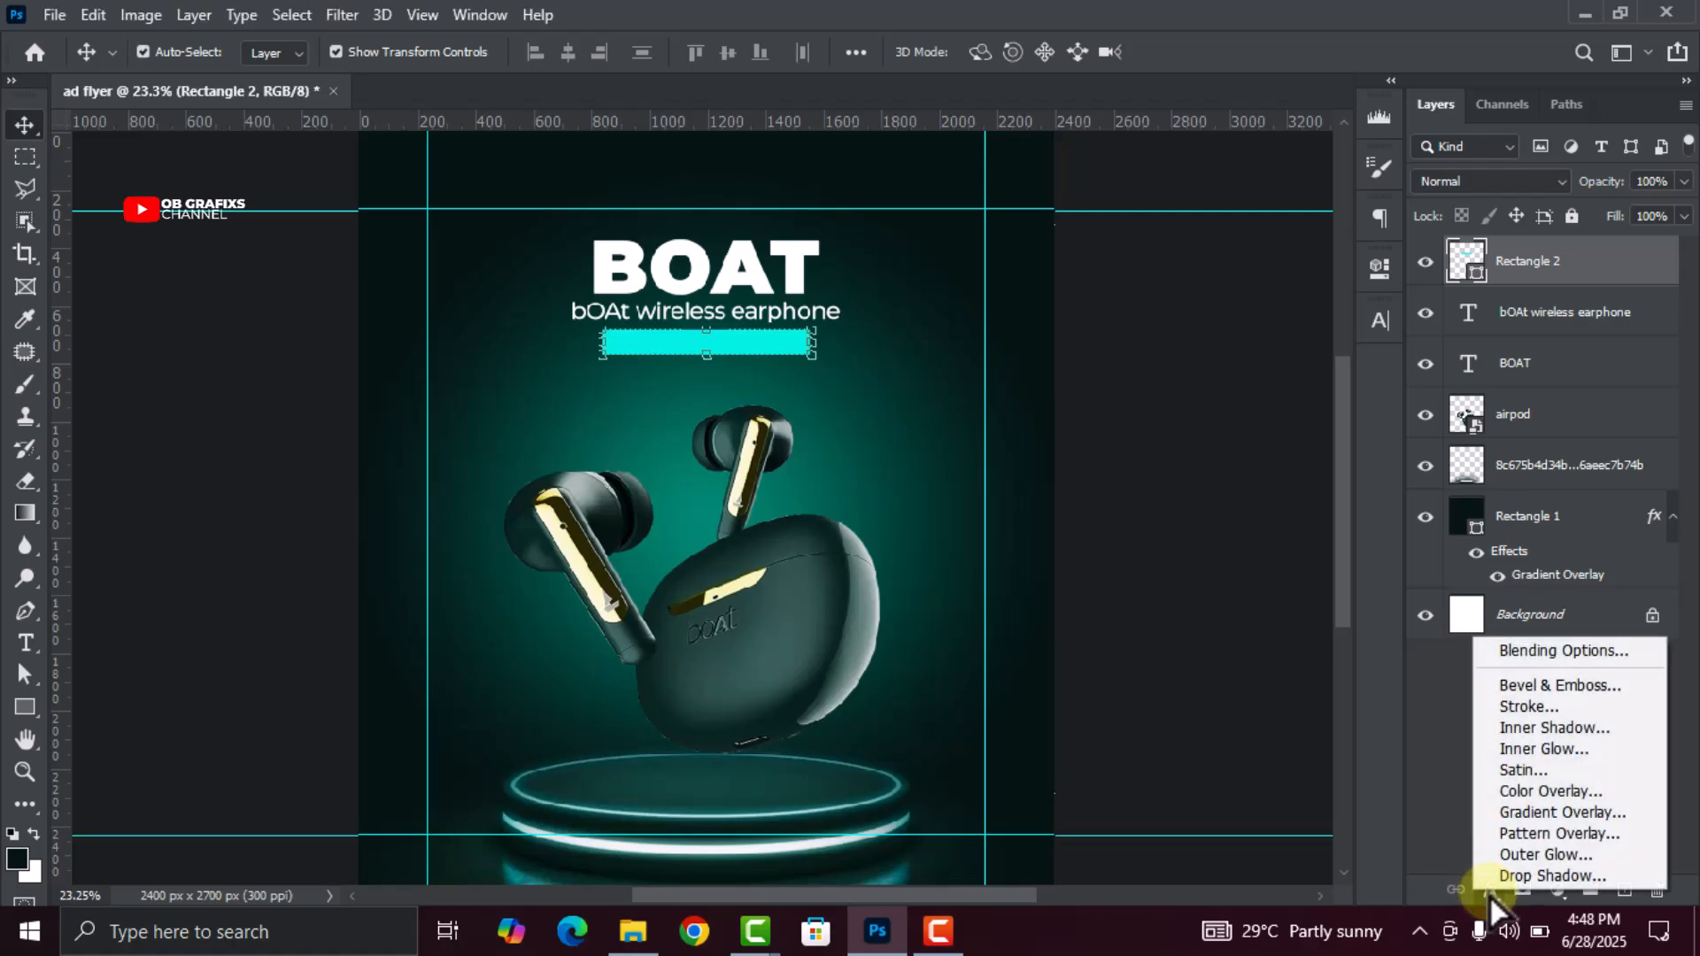
pyautogui.click(1545, 854)
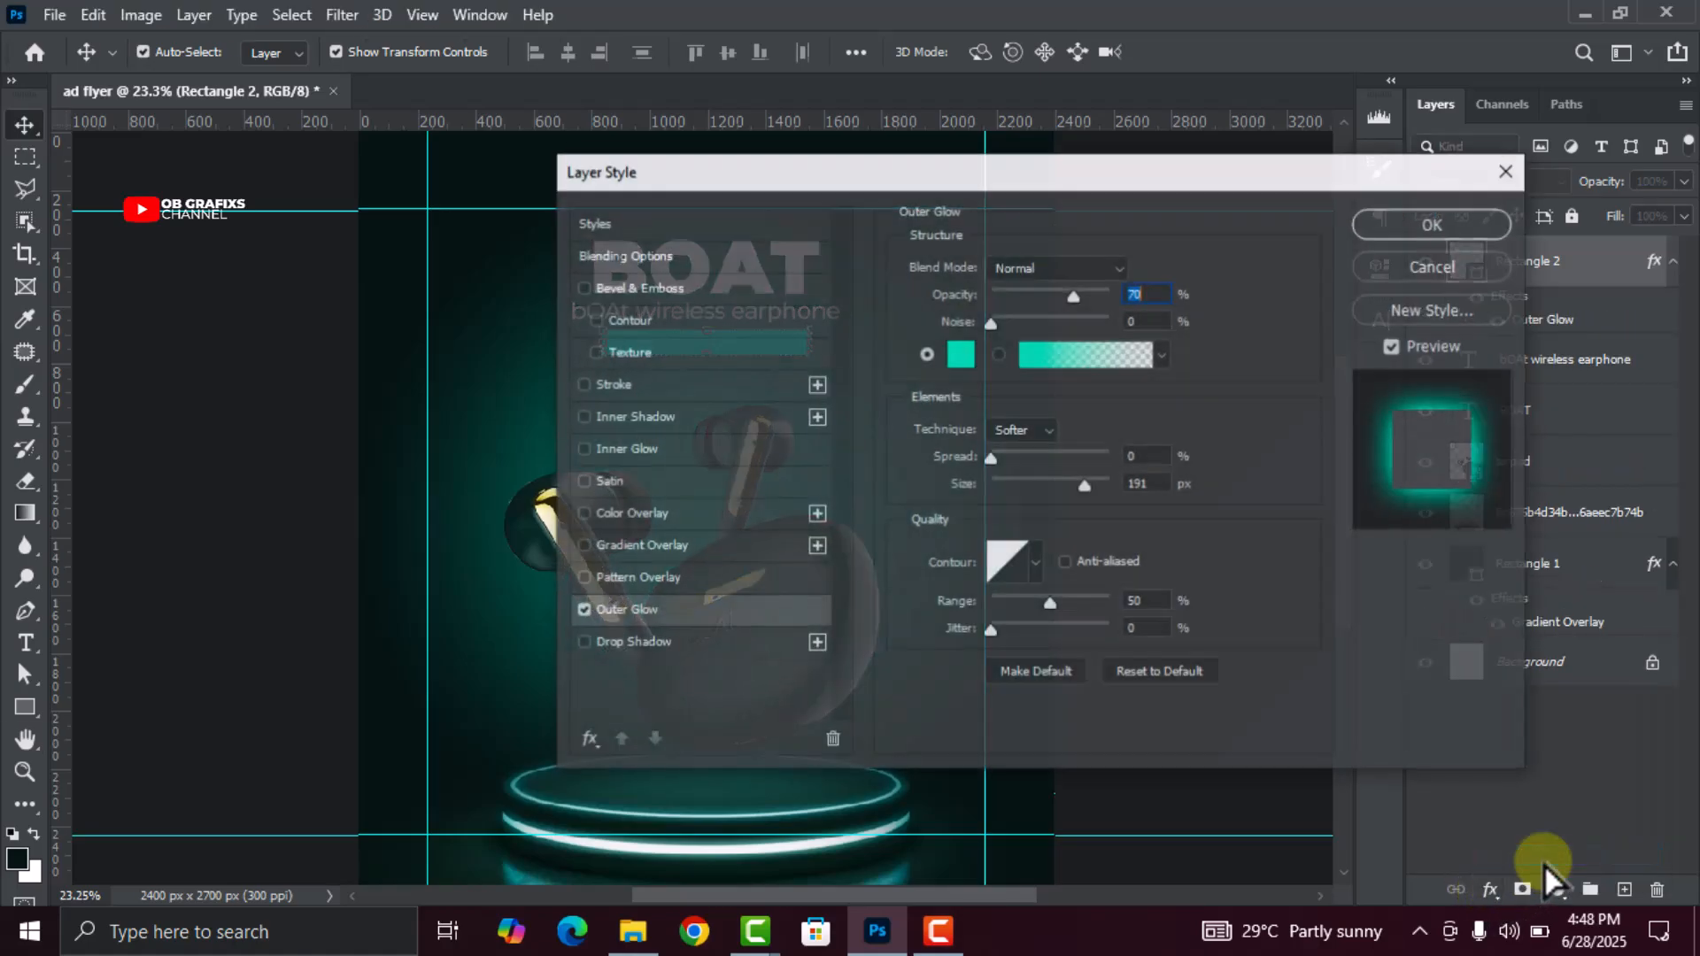
pyautogui.moveTo(773, 181); pyautogui.dragTo(896, 214)
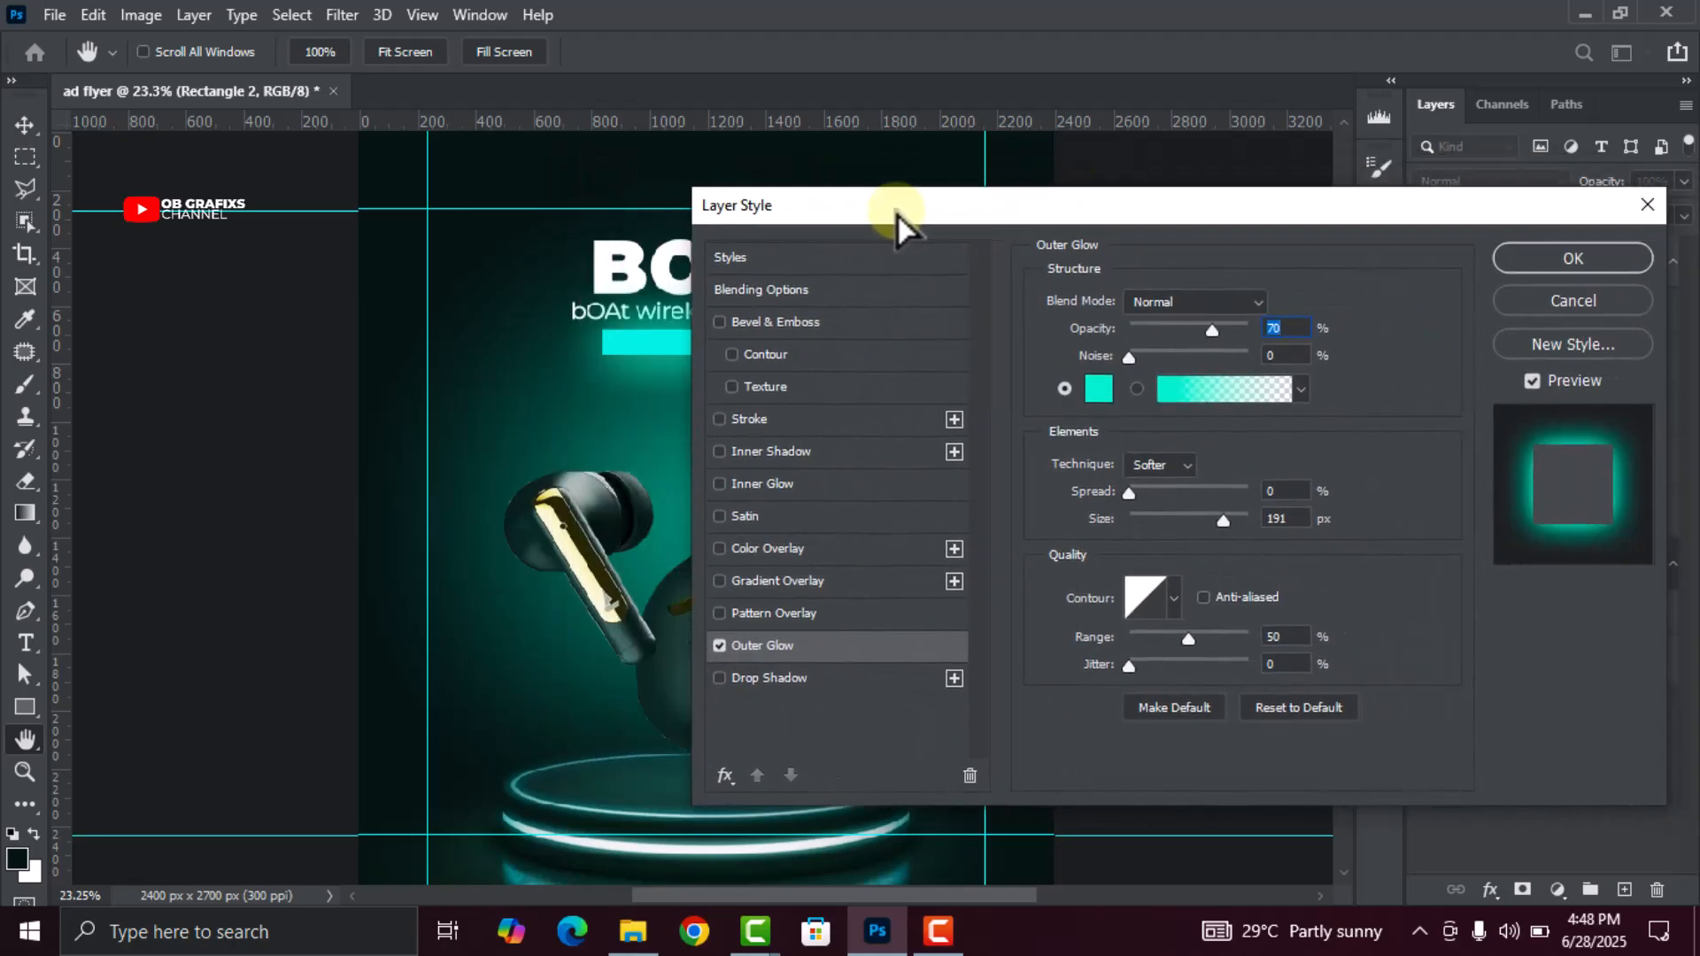
pyautogui.click(1098, 389)
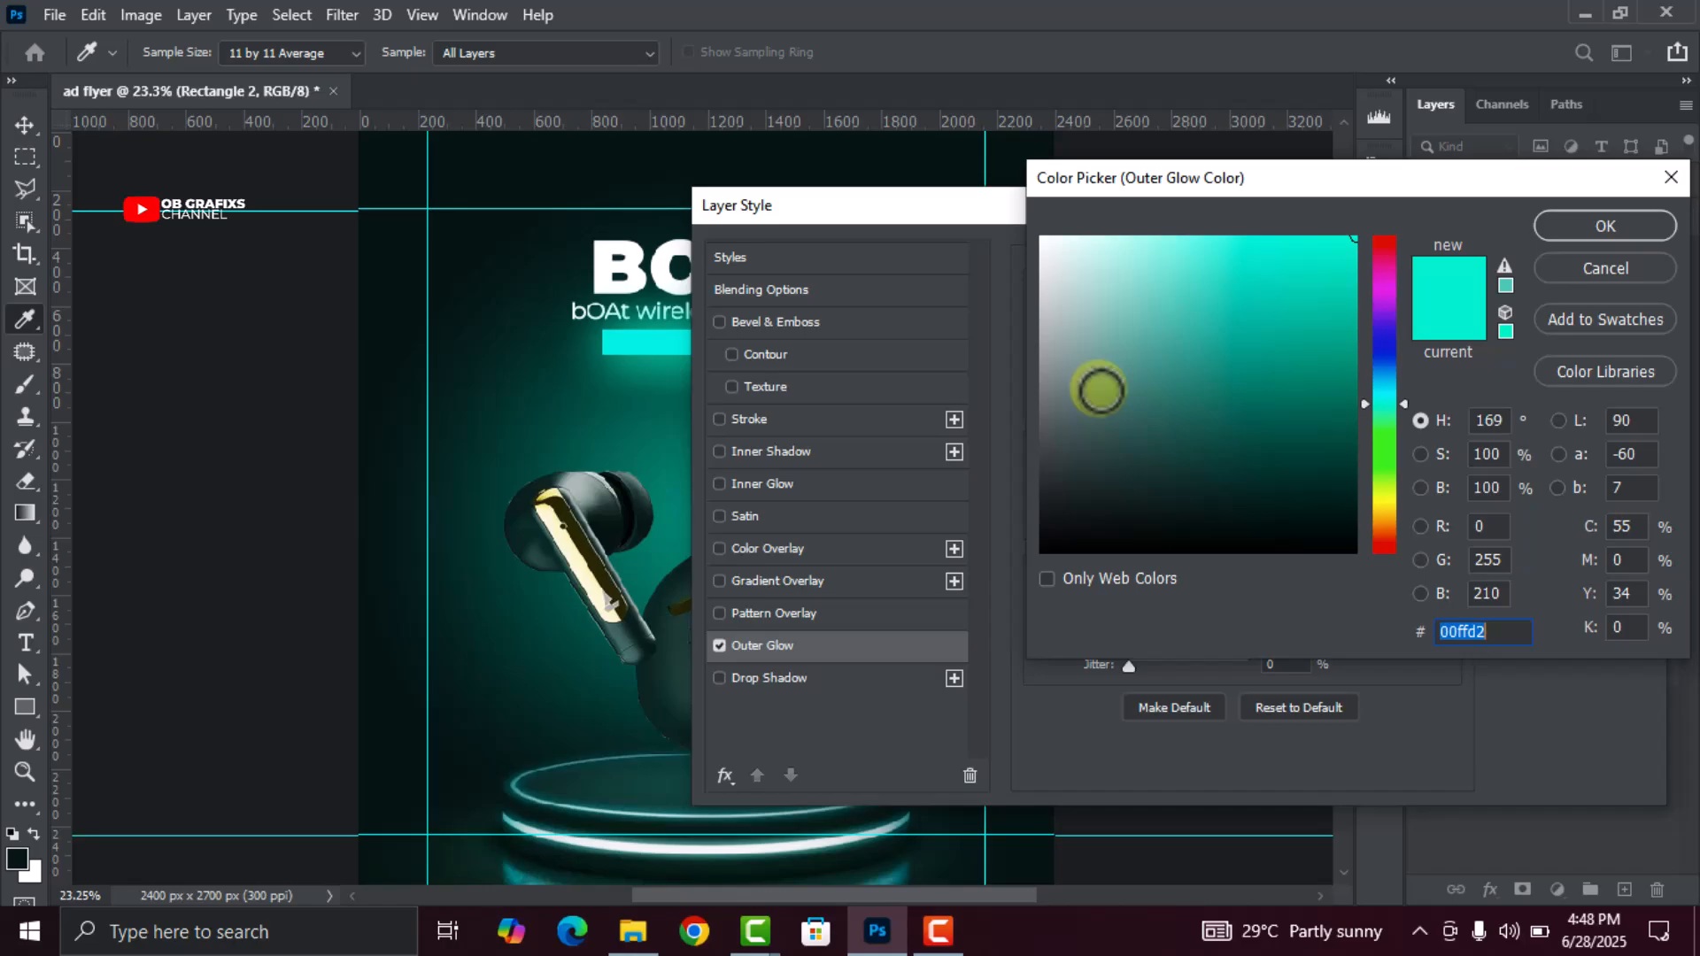
pyautogui.write('00')
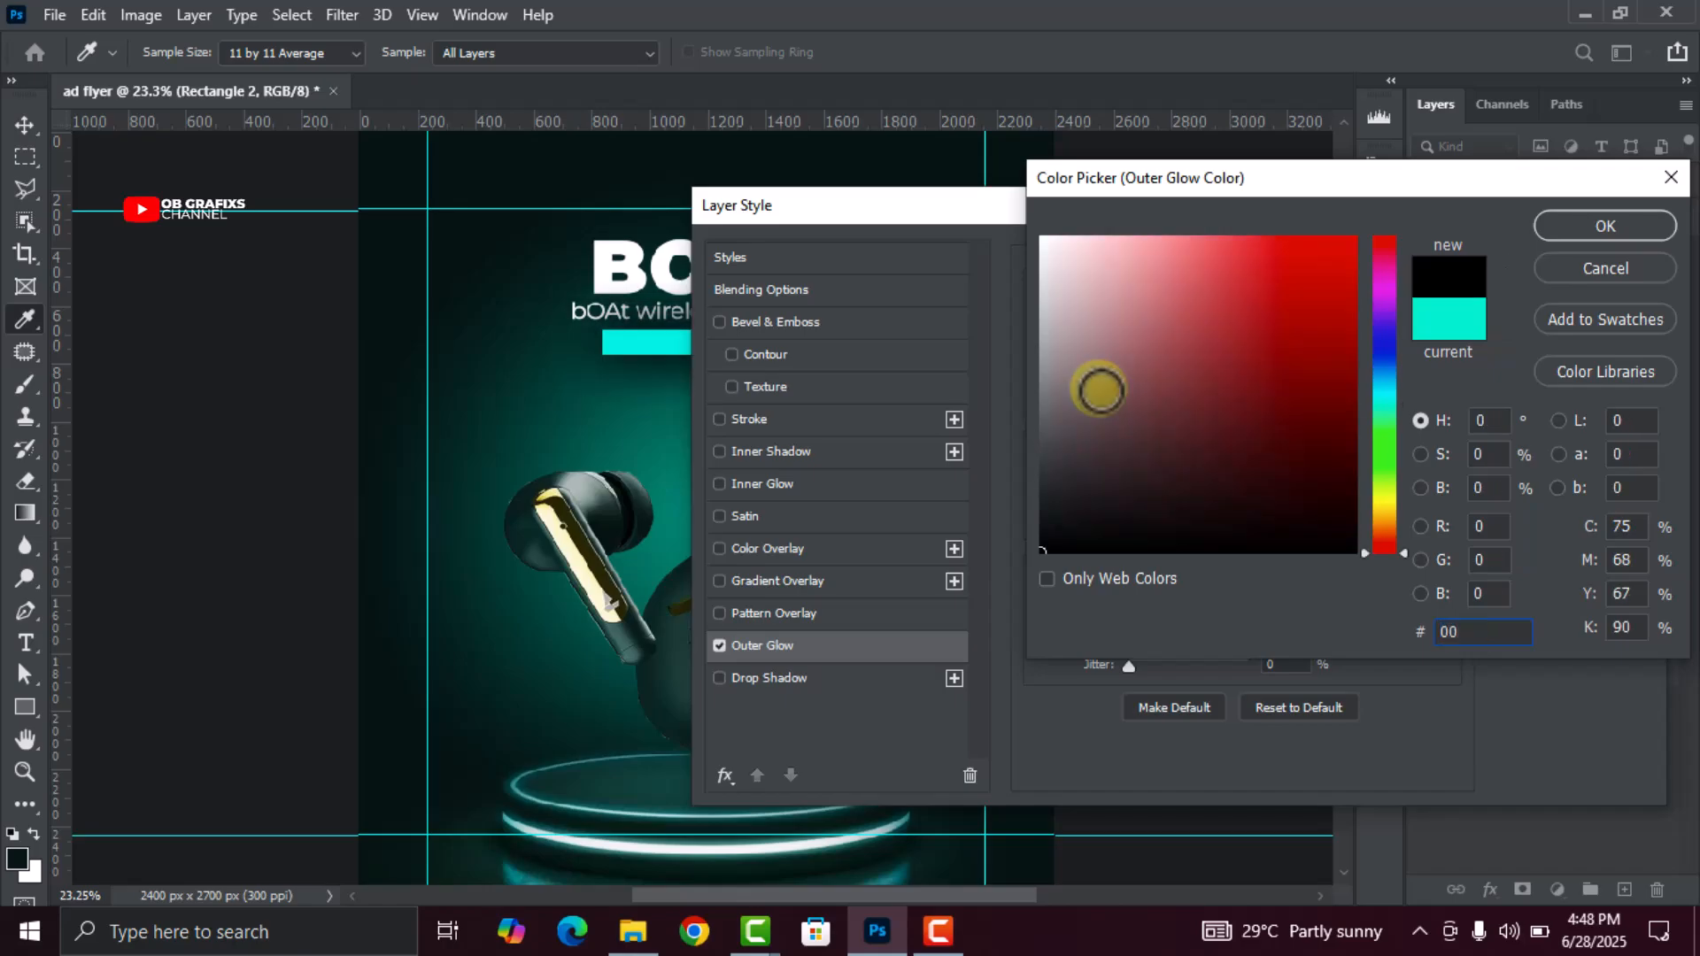
pyautogui.write('ffea')
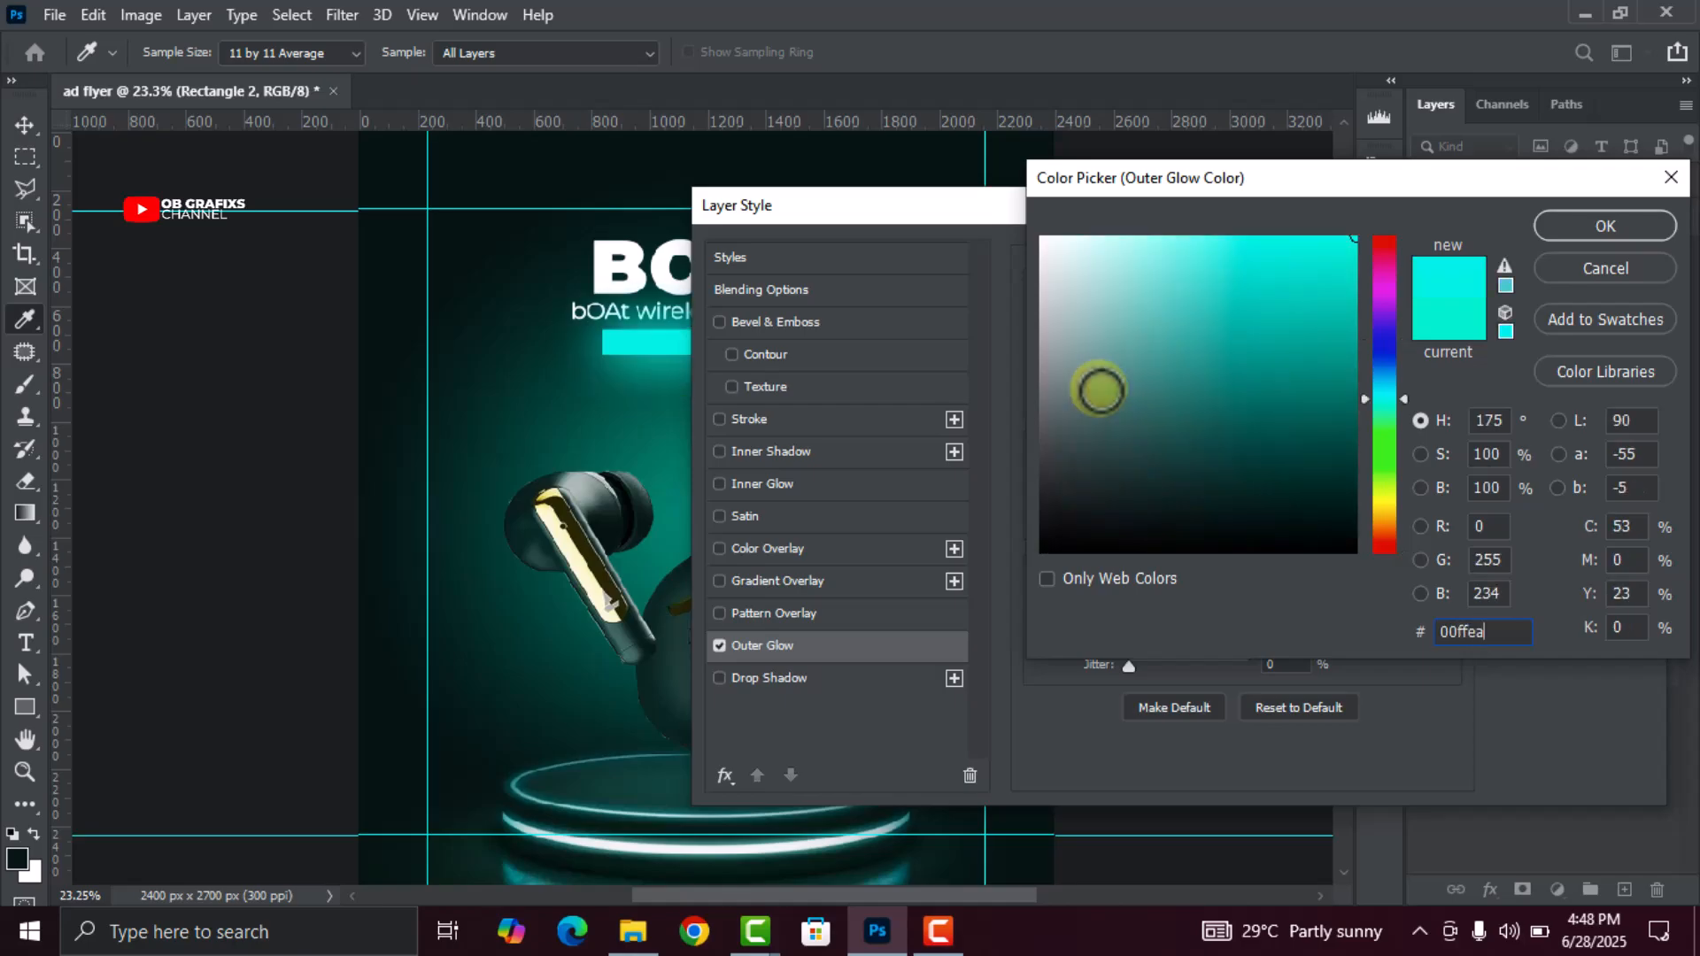
pyautogui.click(1579, 231)
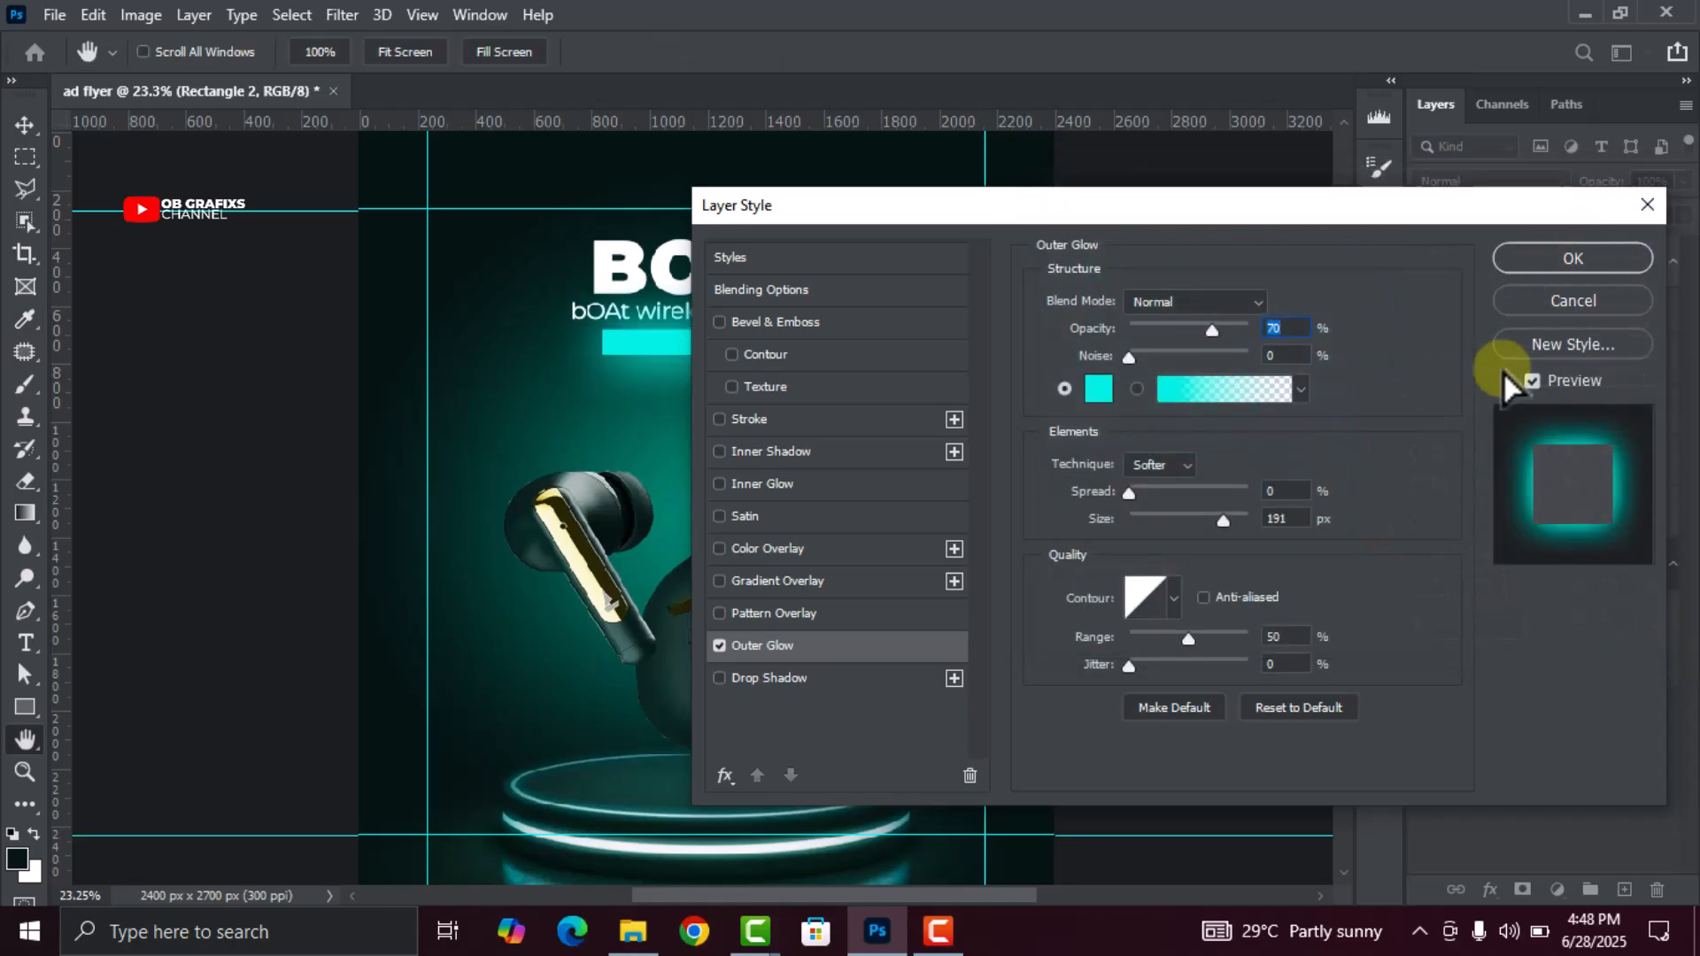
# Keep the outer glow at 70% opacity and 191 px size with the straight diagonal contour, and apply the effect
pyautogui.click(1280, 327)
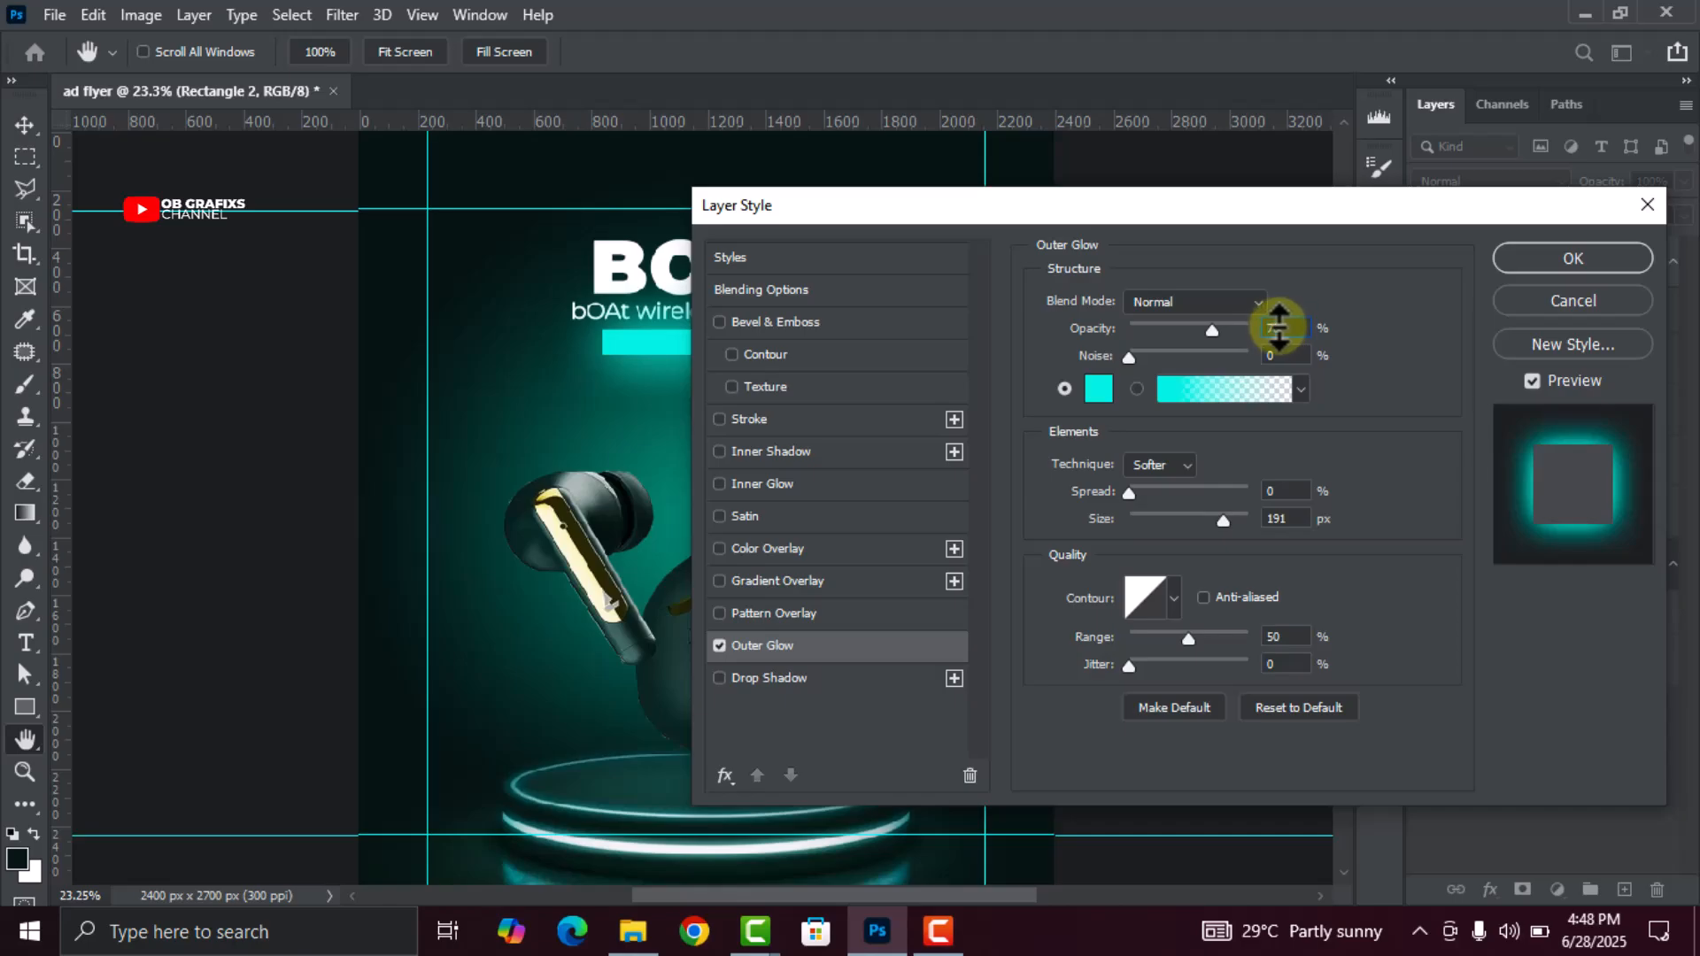
pyautogui.press('Tab')
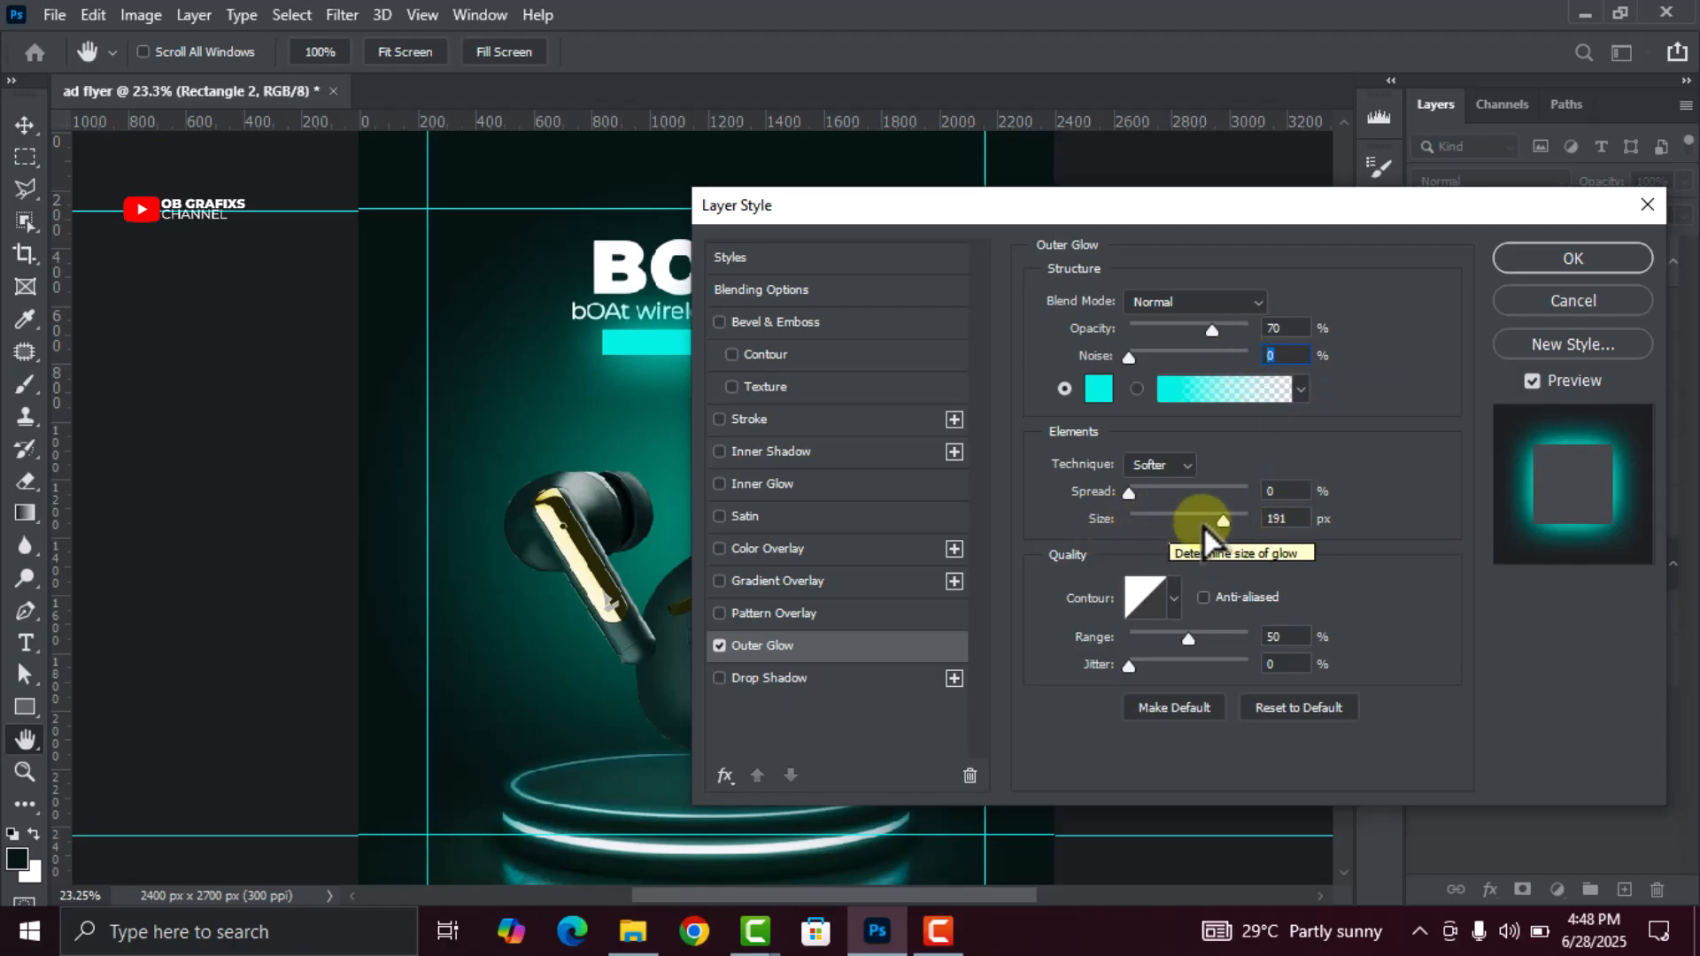
pyautogui.click(1253, 518)
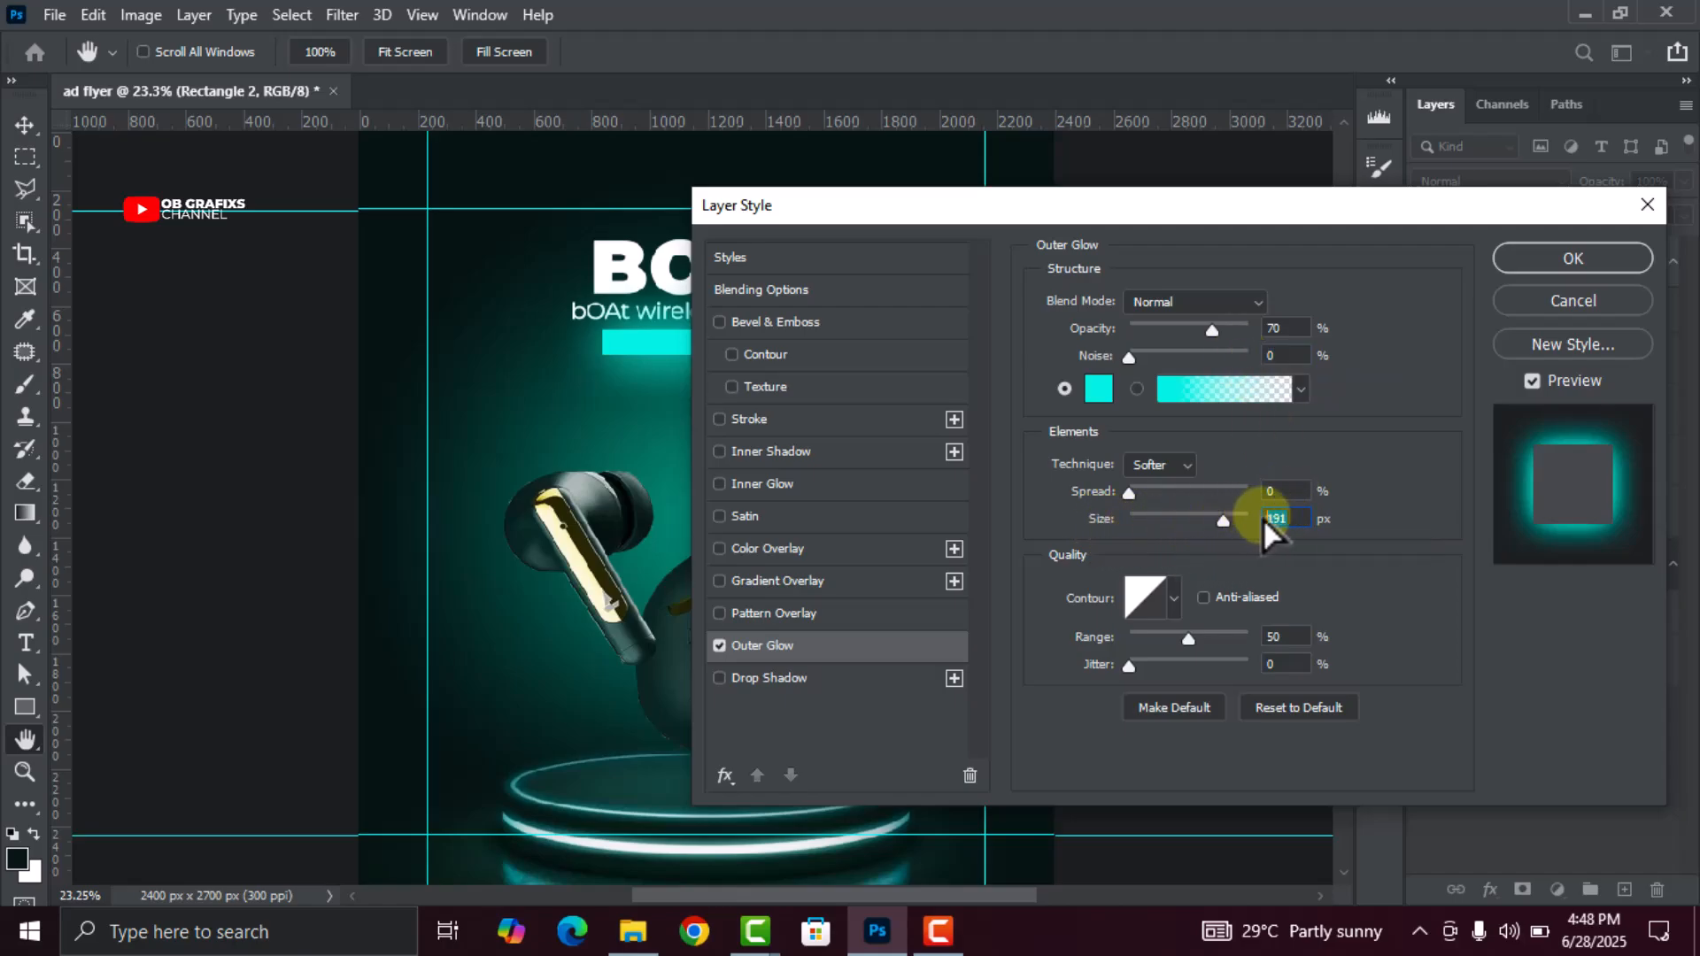
pyautogui.click(1301, 518)
pyautogui.click(1173, 602)
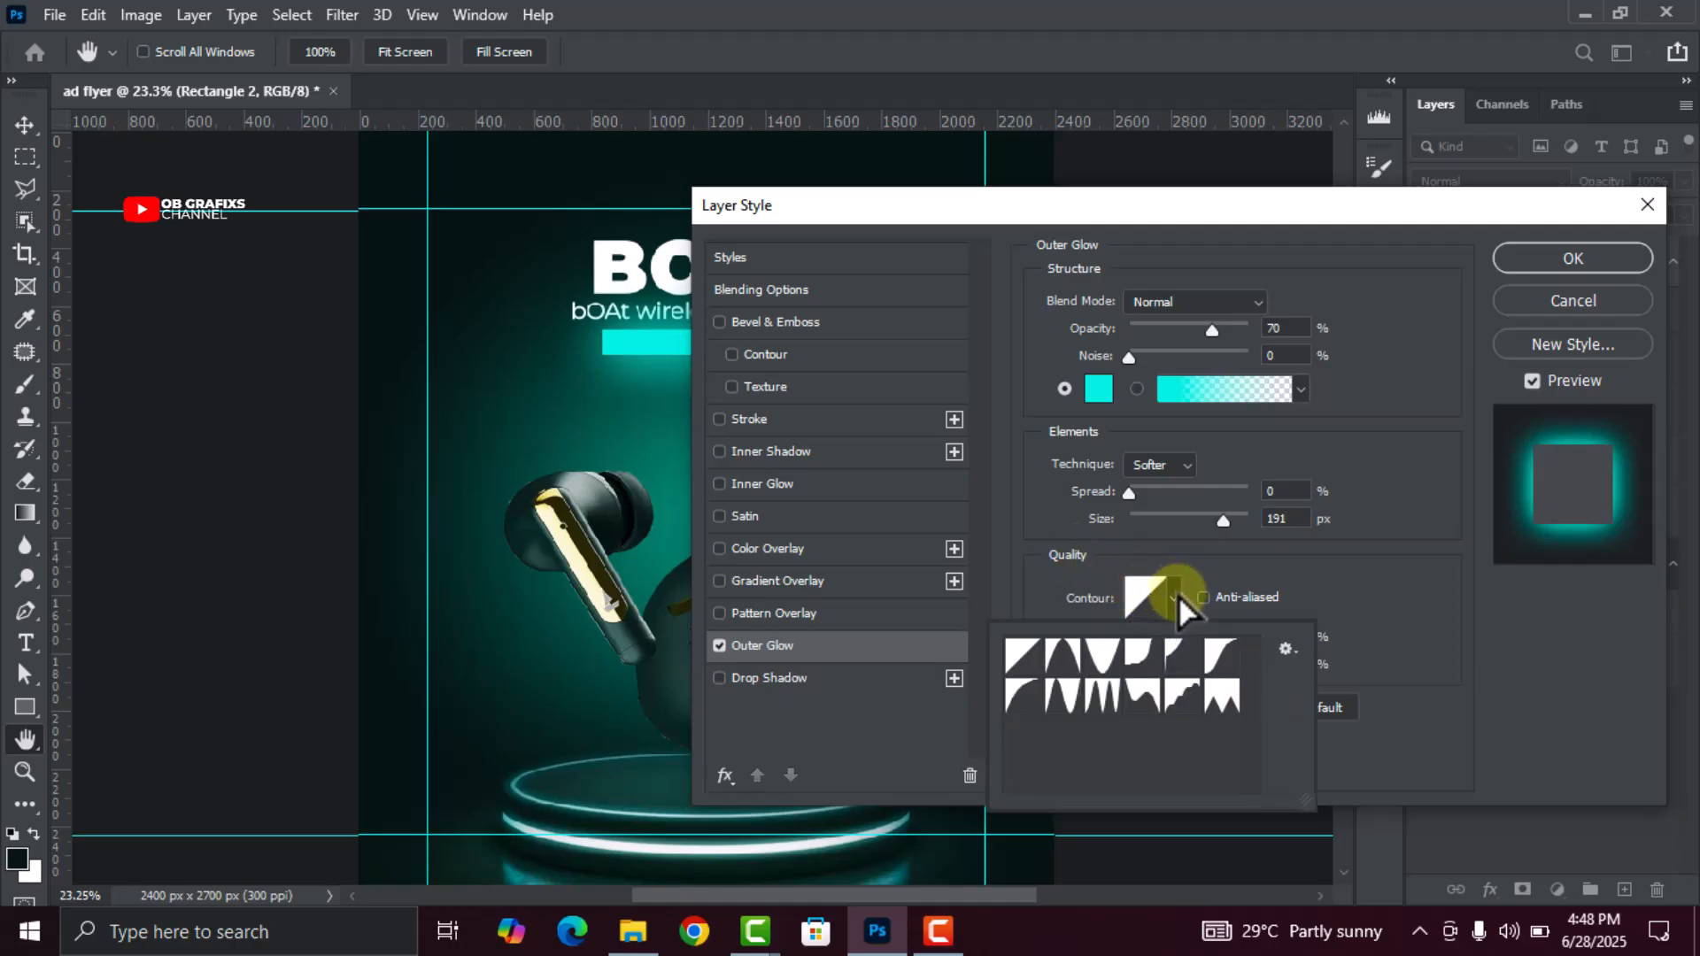
pyautogui.click(1027, 656)
pyautogui.press('Return')
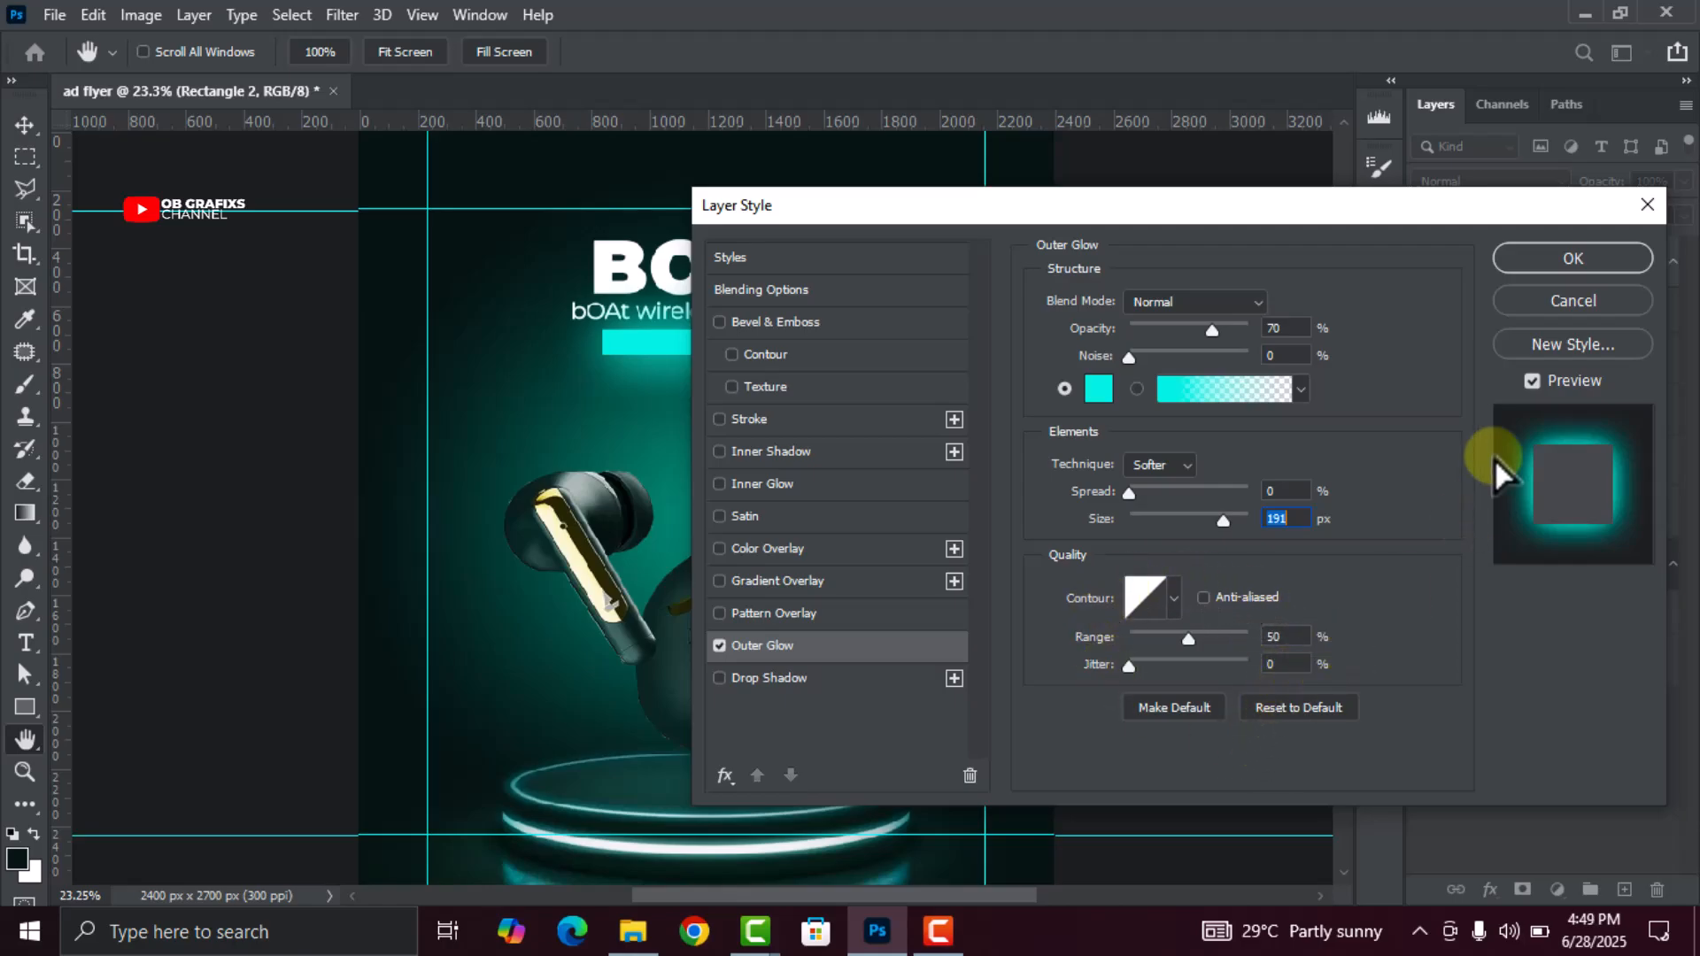
pyautogui.click(1564, 262)
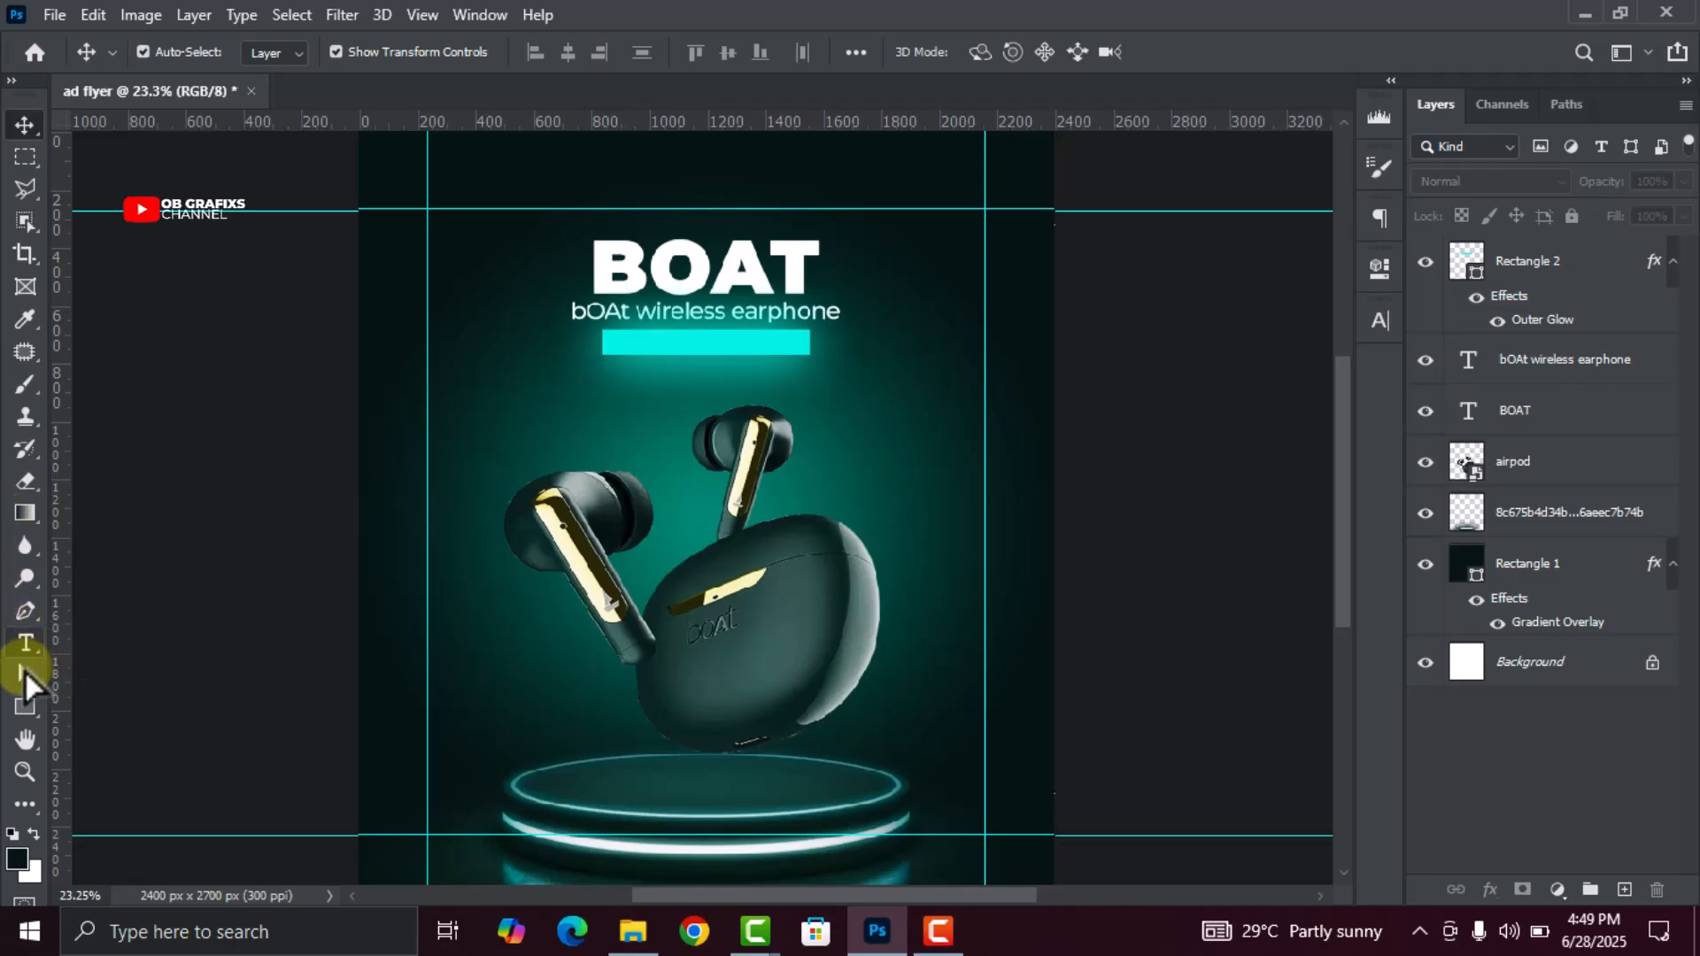
# Add the text "COMING SOON" in the empty area above the front earbud
pyautogui.click(26, 649)
pyautogui.click(507, 434)
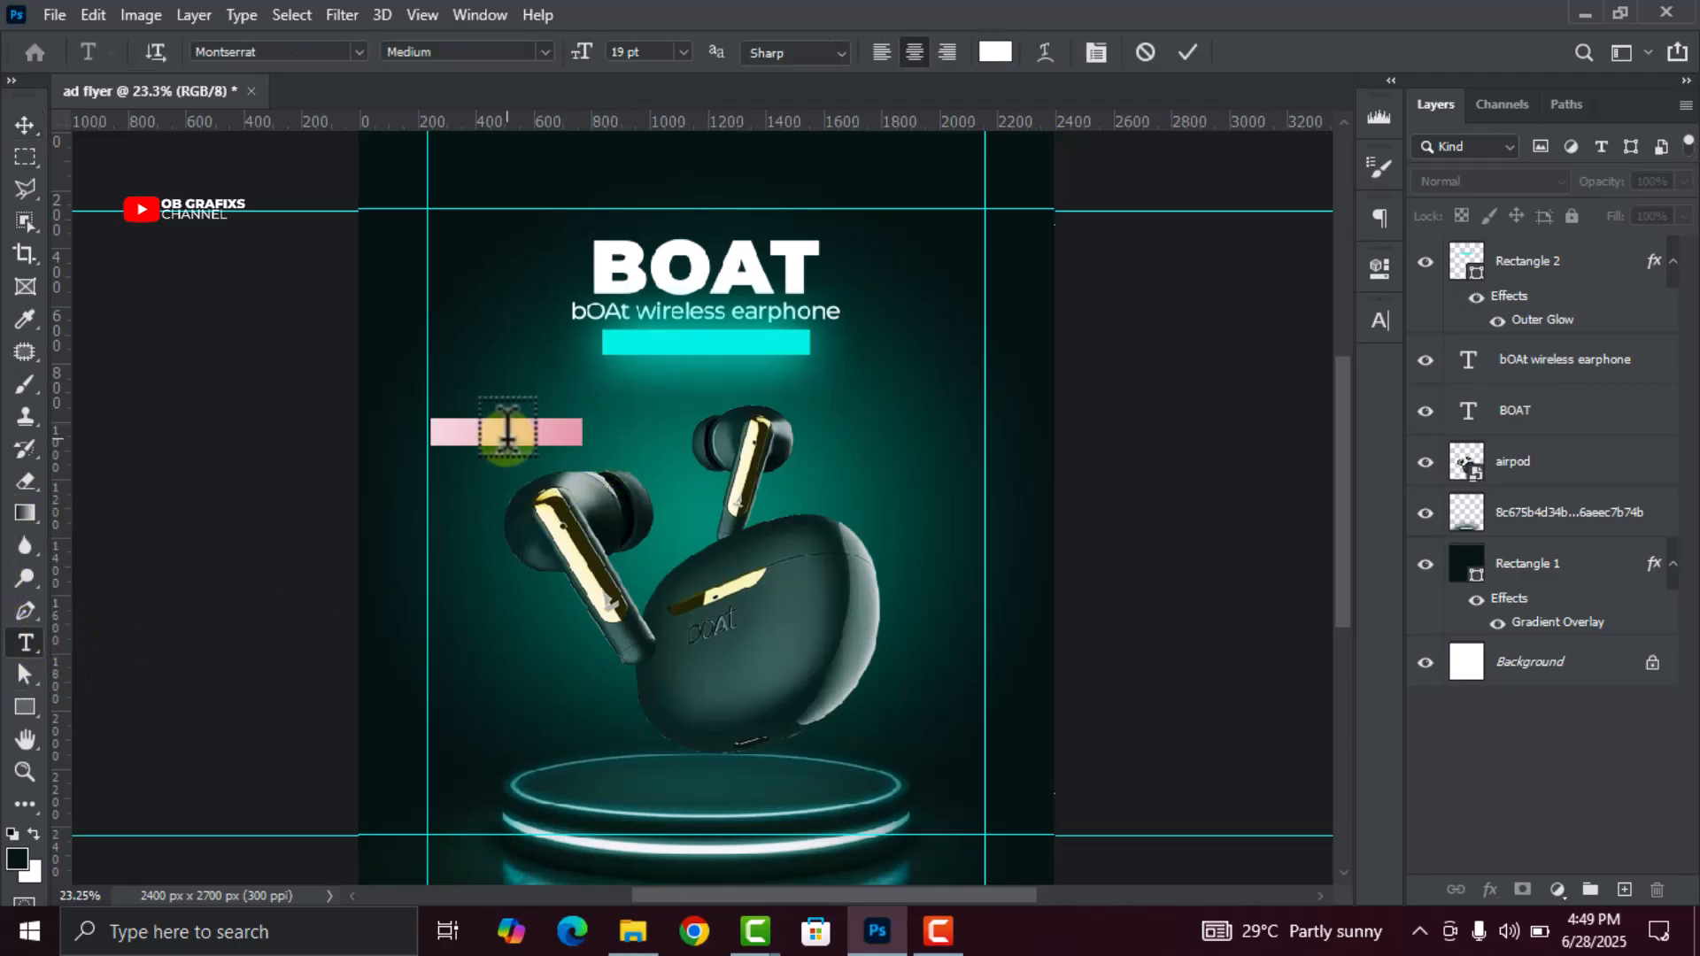
pyautogui.write('COMING SOON')
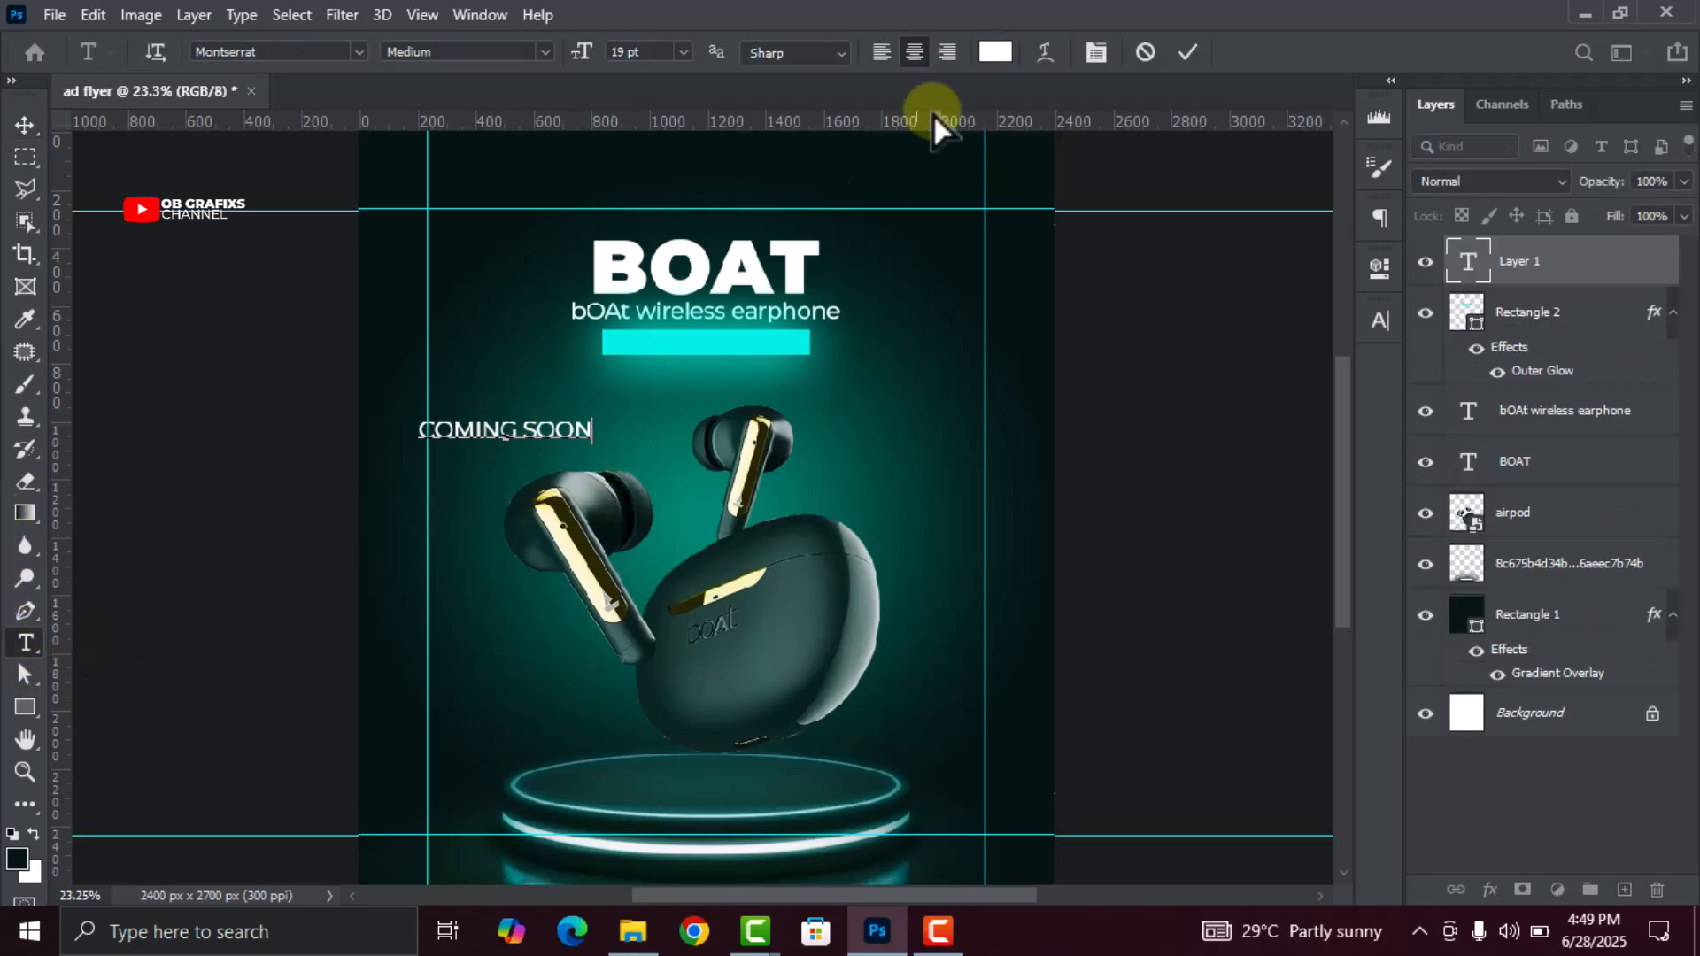
# Move the COMING SOON text onto the cyan bar and scale it down to about 13.33 pt so it fits inside
pyautogui.click(25, 125)
pyautogui.moveTo(522, 432); pyautogui.dragTo(711, 384)
pyautogui.scroll(4, 712, 385)
pyautogui.moveTo(816, 368); pyautogui.dragTo(737, 383)
pyautogui.moveTo(684, 386); pyautogui.dragTo(745, 328)
pyautogui.click(1229, 52)
# Recolour the COMING SOON text with a very dark green sampled from the flyer background
pyautogui.doubleClick(1466, 262)
pyautogui.click(1383, 314)
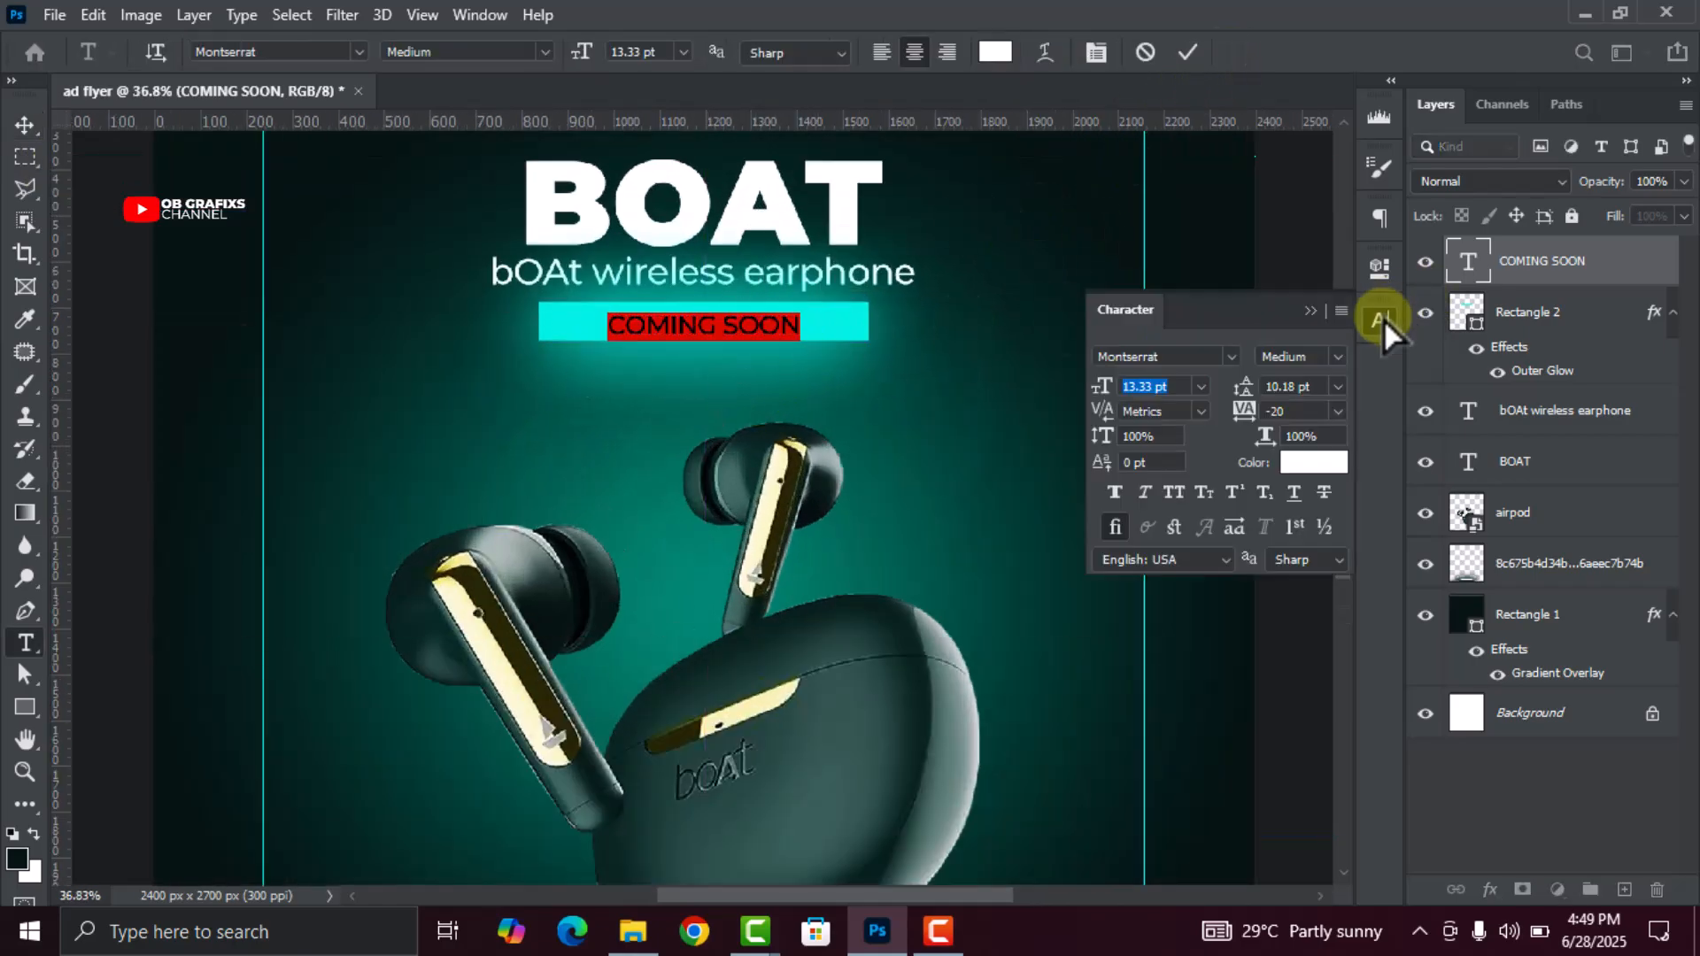
pyautogui.click(1311, 463)
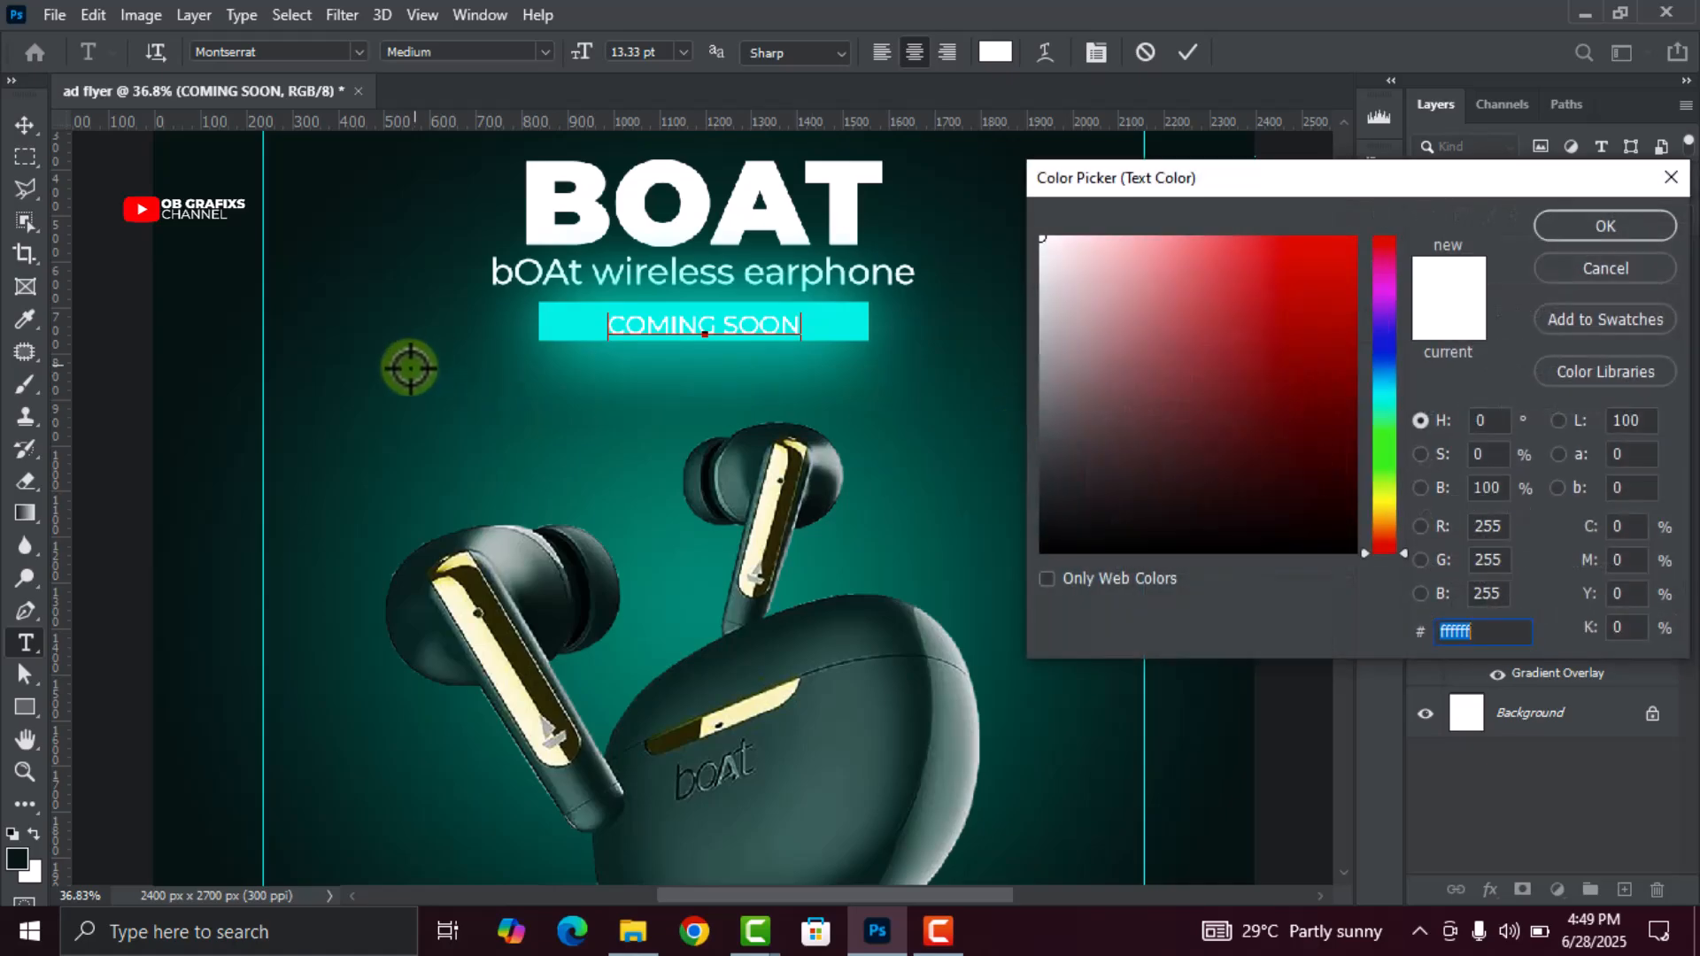
pyautogui.click(313, 254)
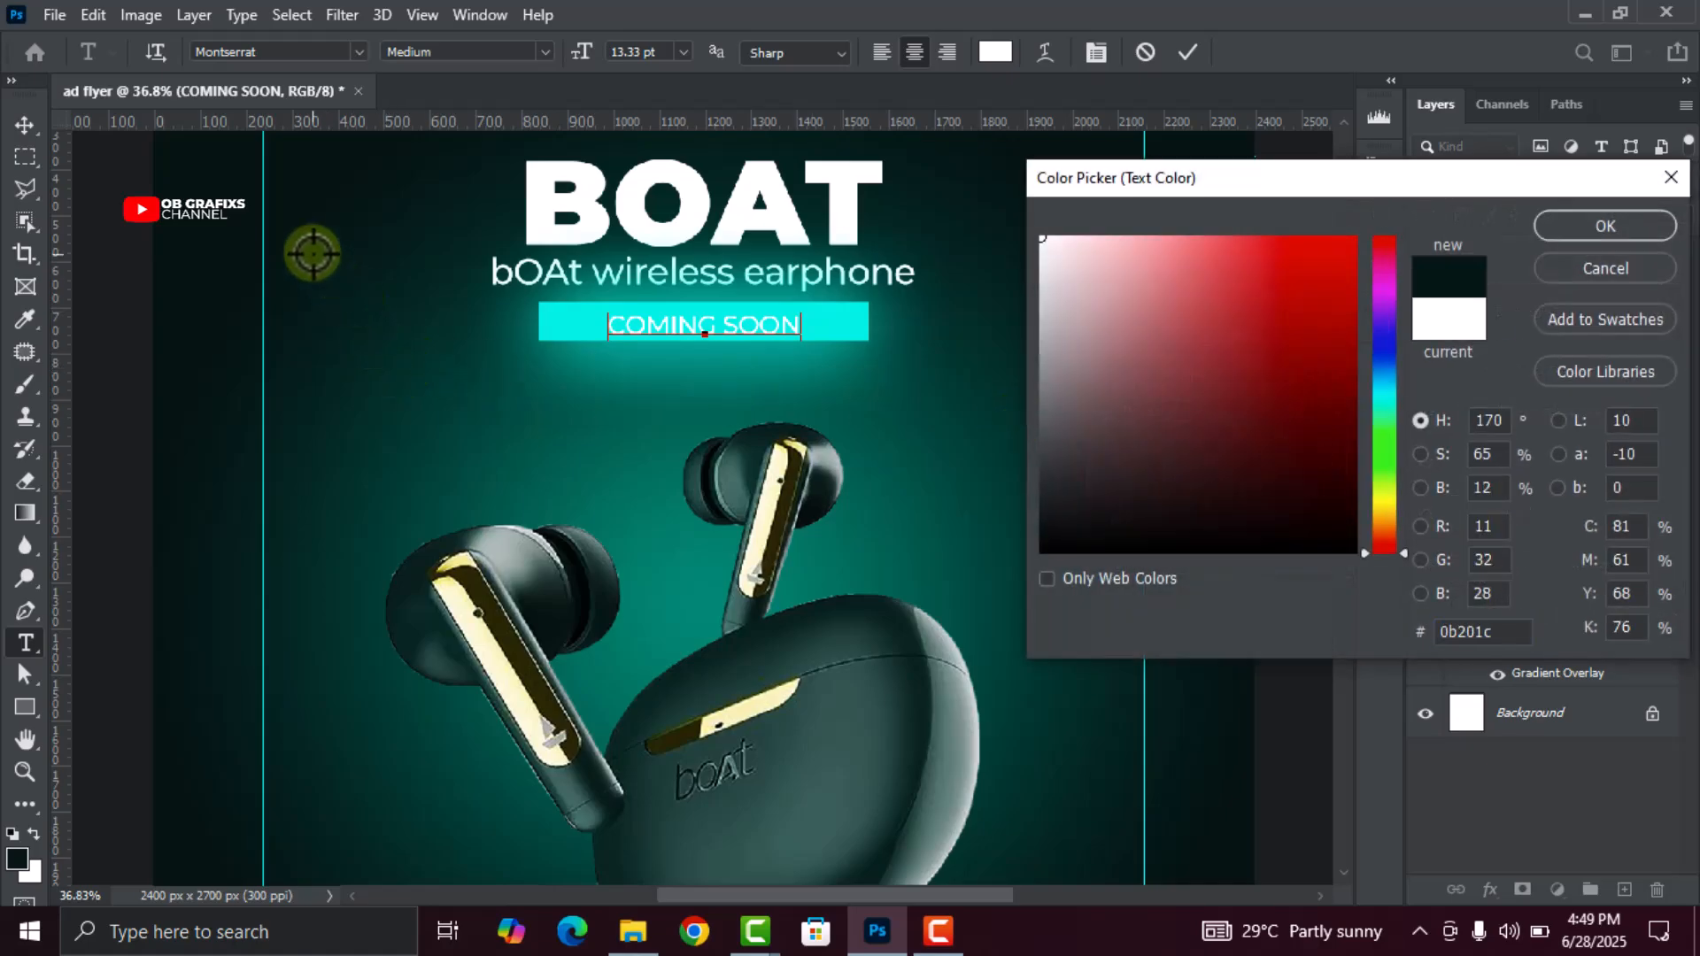
pyautogui.click(1604, 263)
# Set the COMING SOON text to Montserrat Bold at 16 pt
pyautogui.click(1338, 356)
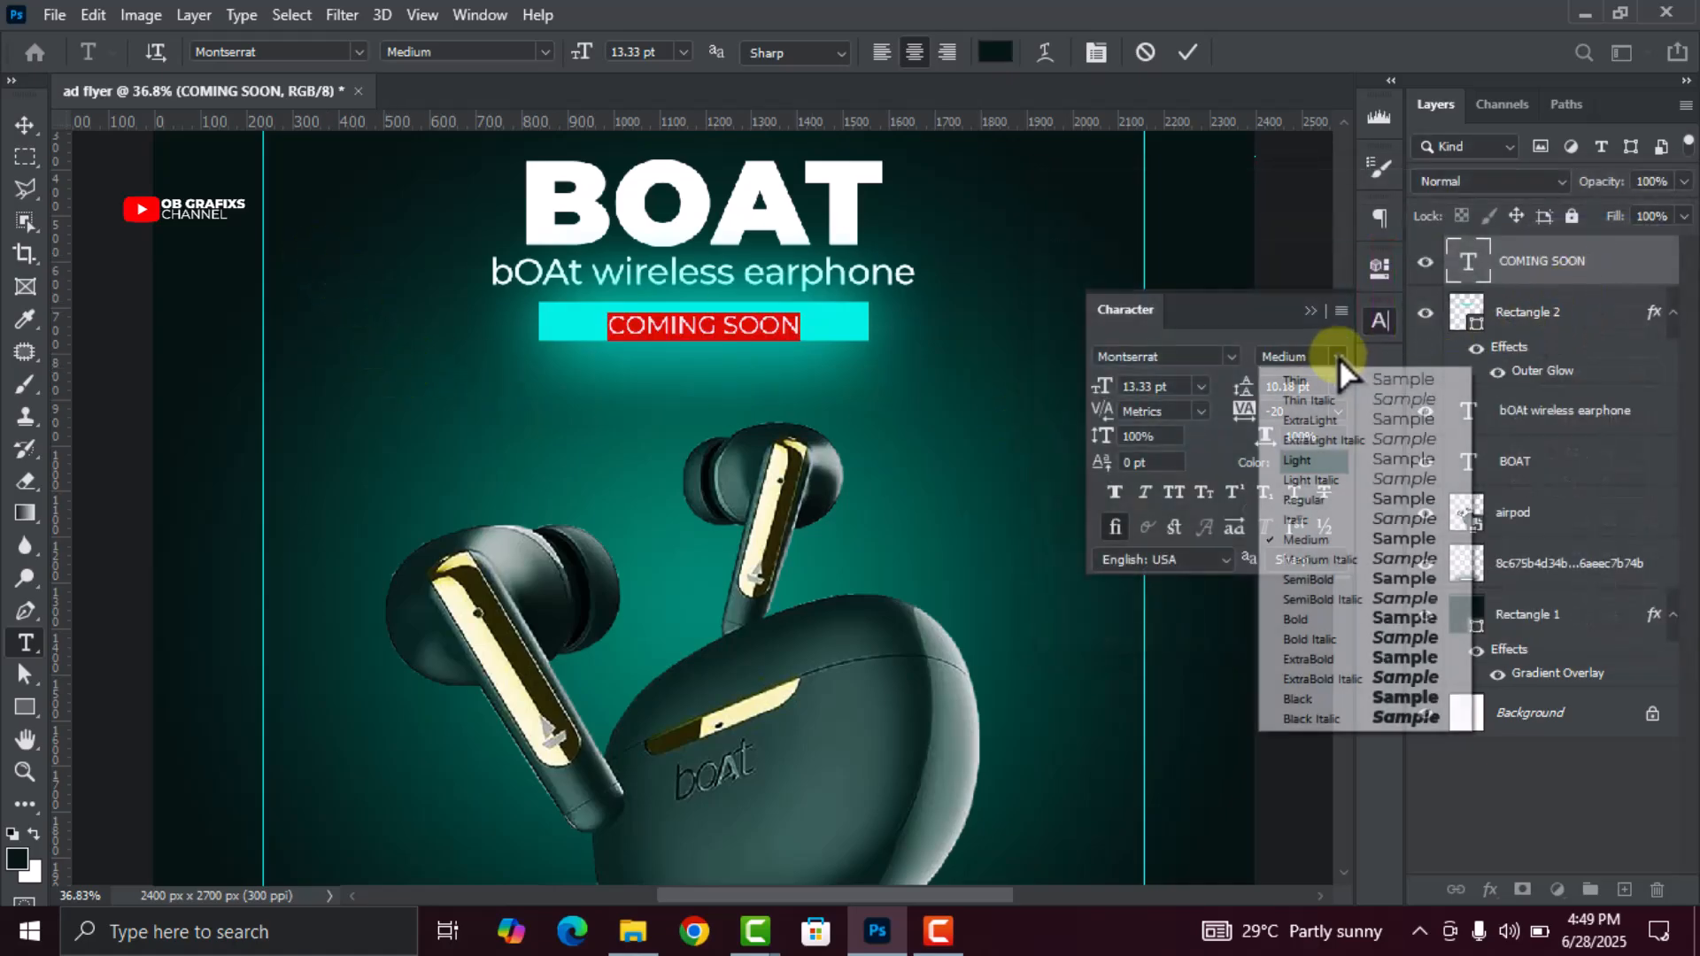
pyautogui.click(1326, 699)
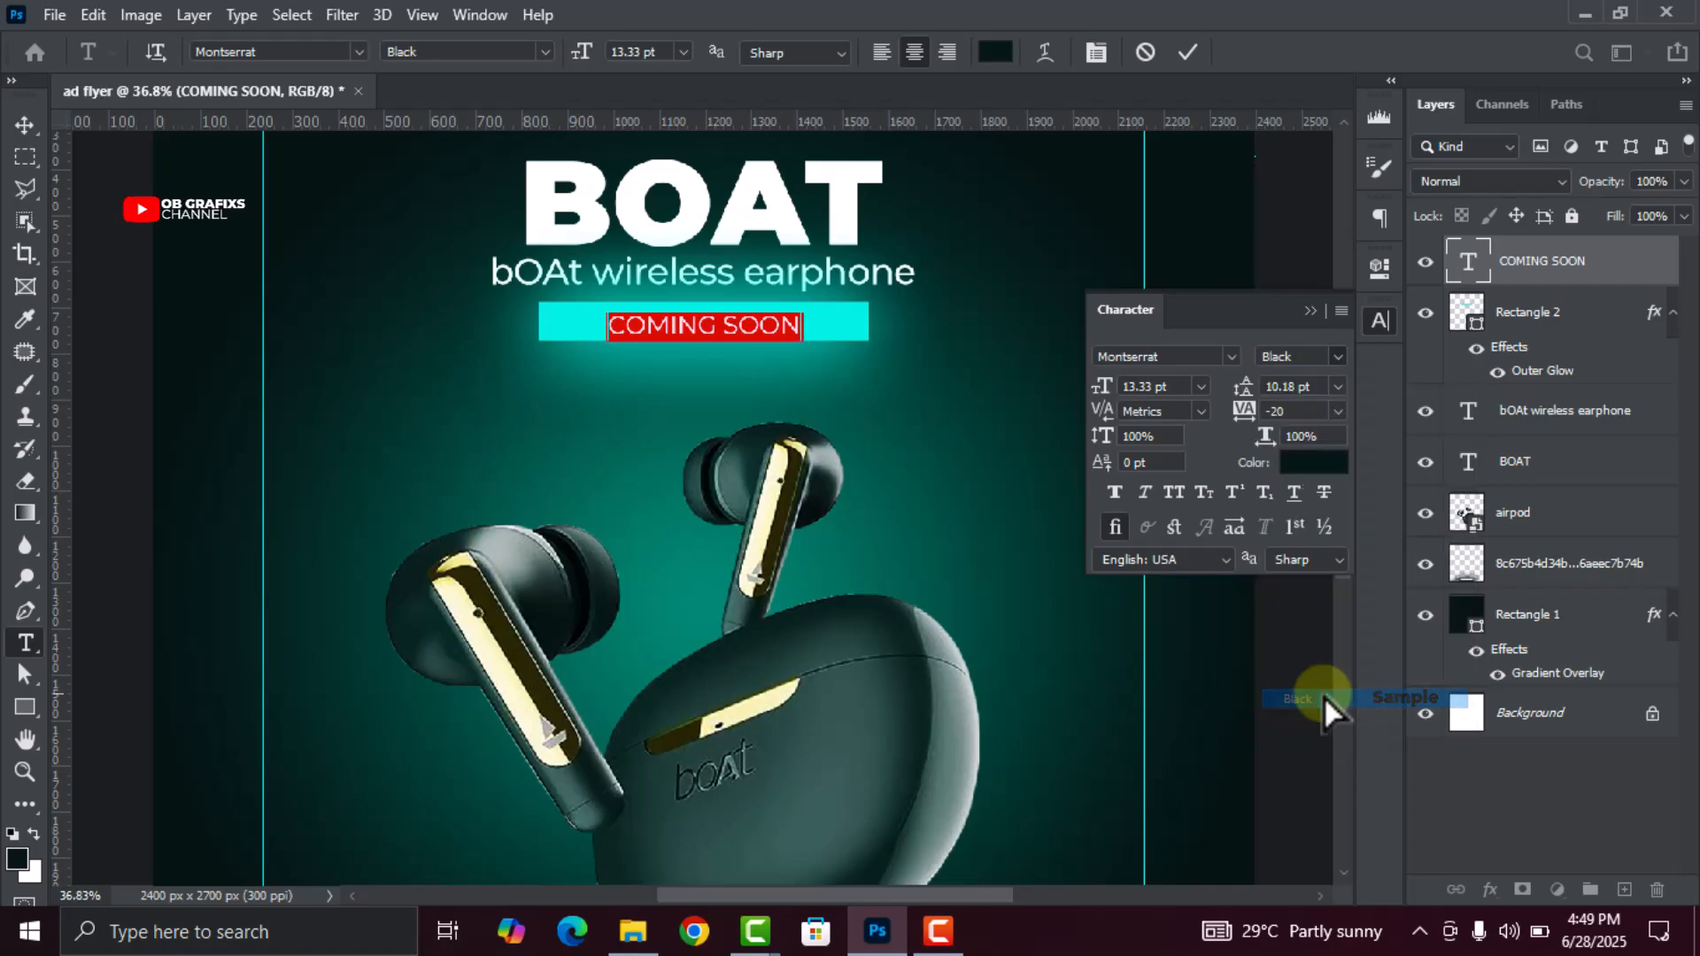
pyautogui.click(1336, 358)
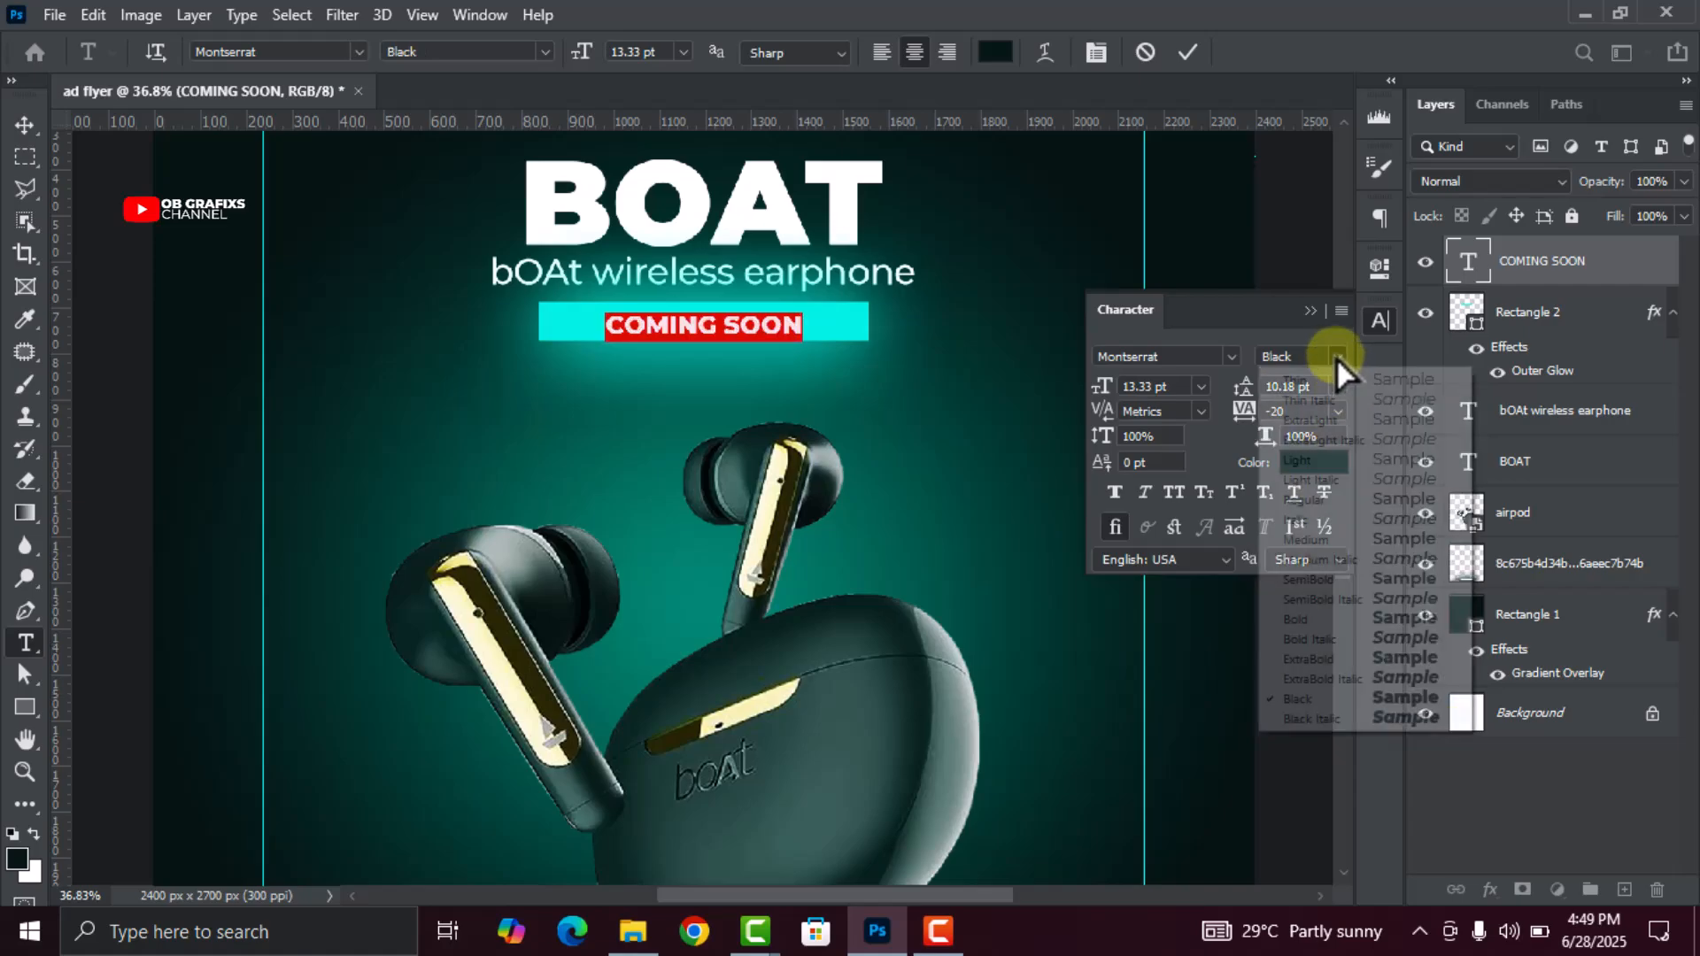
pyautogui.click(1315, 623)
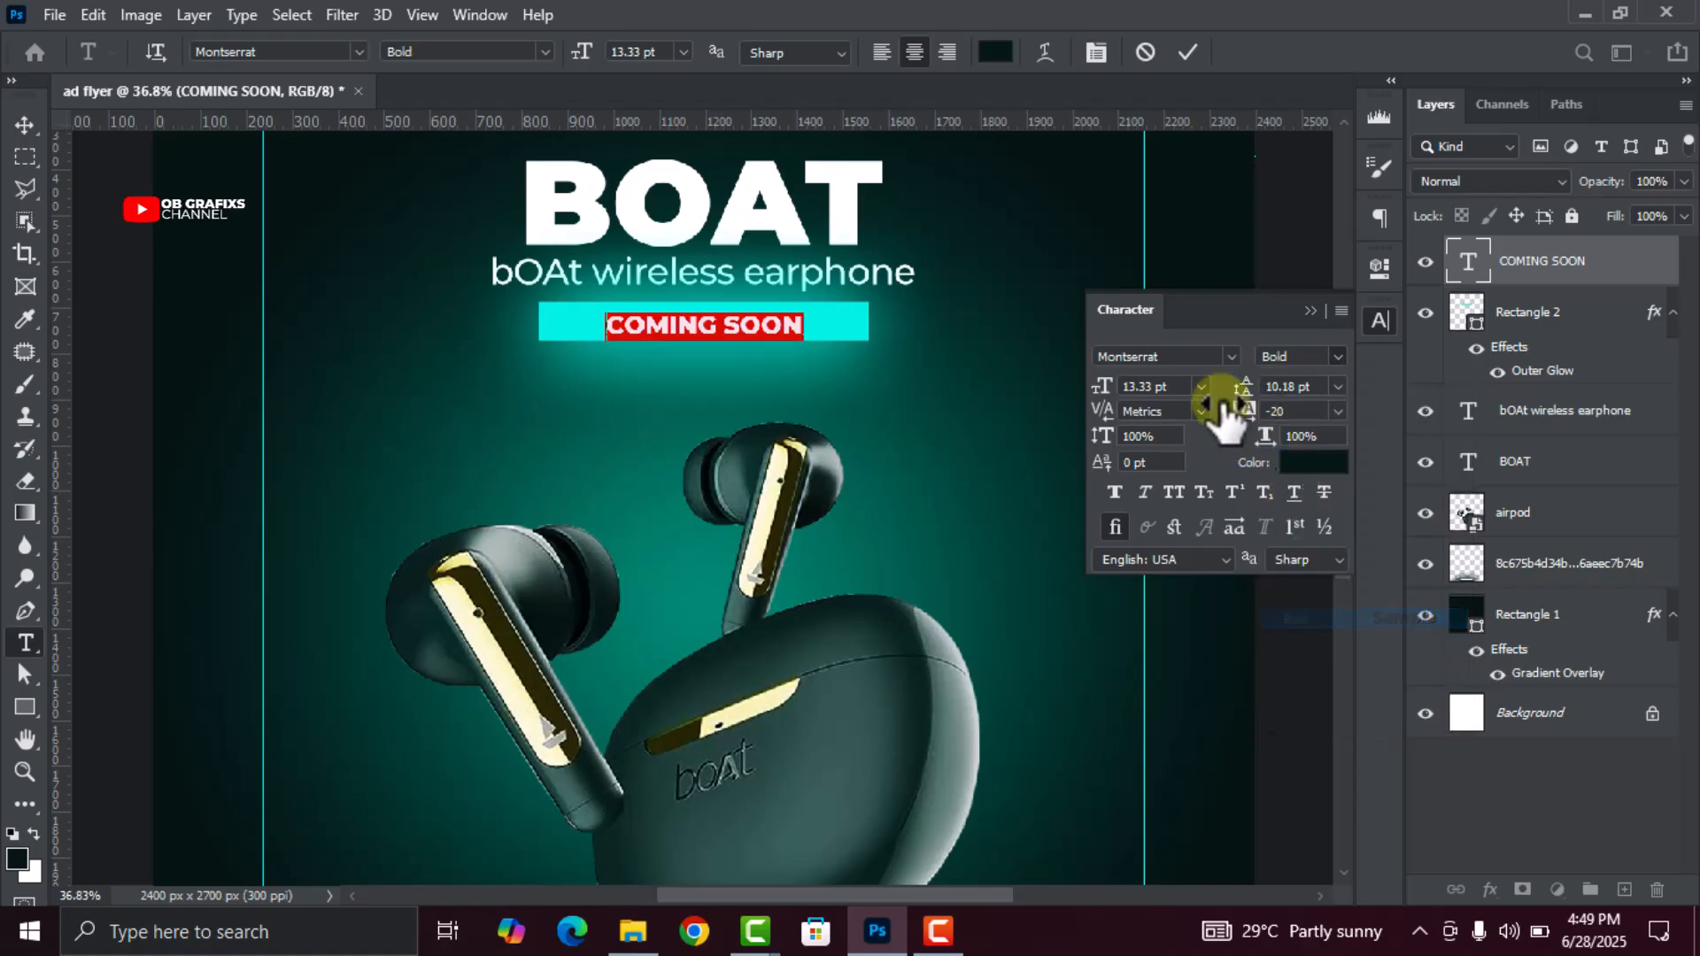
pyautogui.write('16')
pyautogui.press('Return')
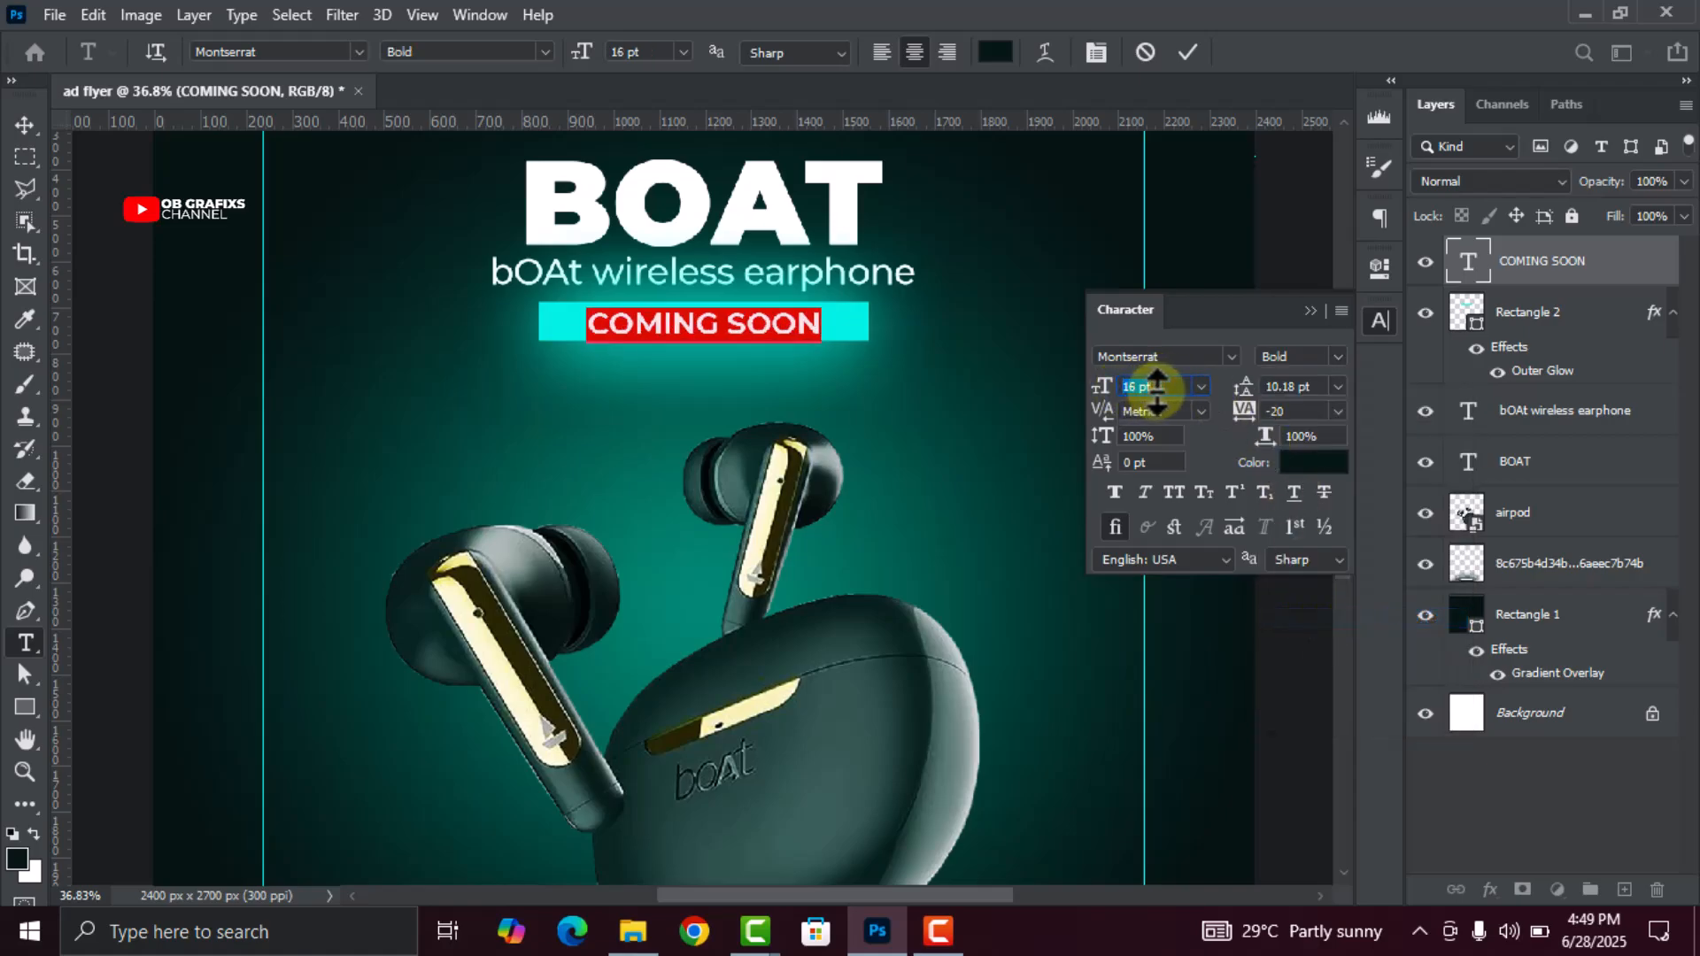
pyautogui.click(1188, 55)
# Nudge the COMING SOON text so it sits centred inside the cyan bar
pyautogui.press('v')
pyautogui.click(1378, 322)
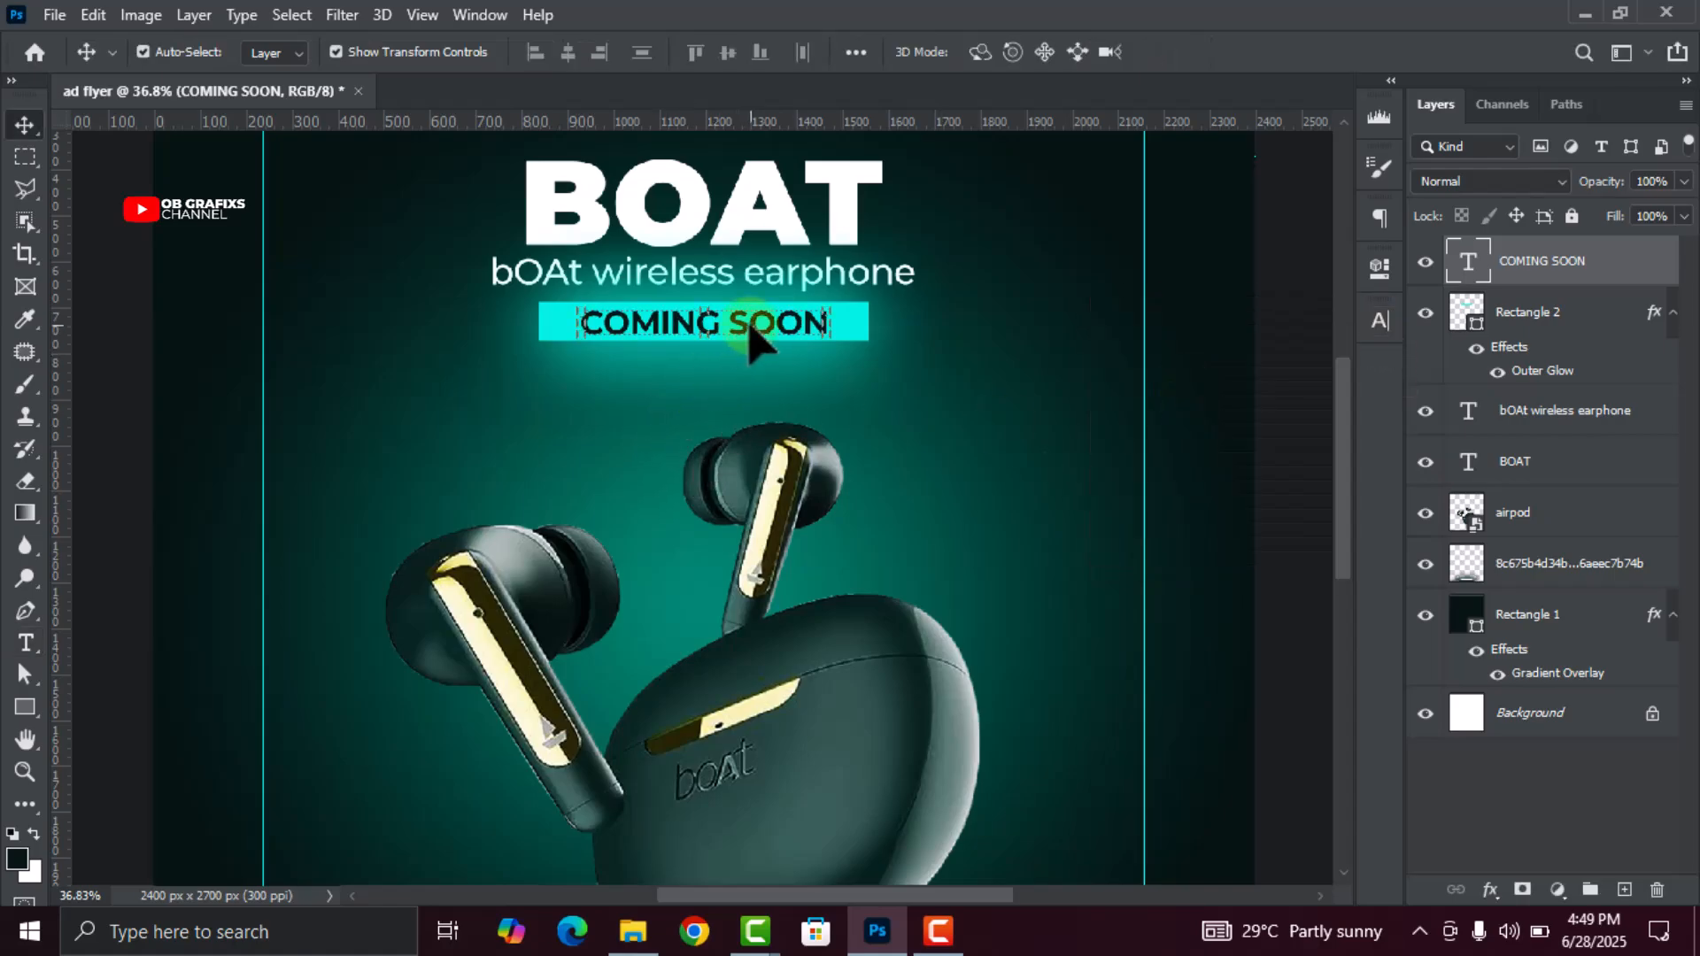
pyautogui.moveTo(750, 339); pyautogui.dragTo(745, 340)
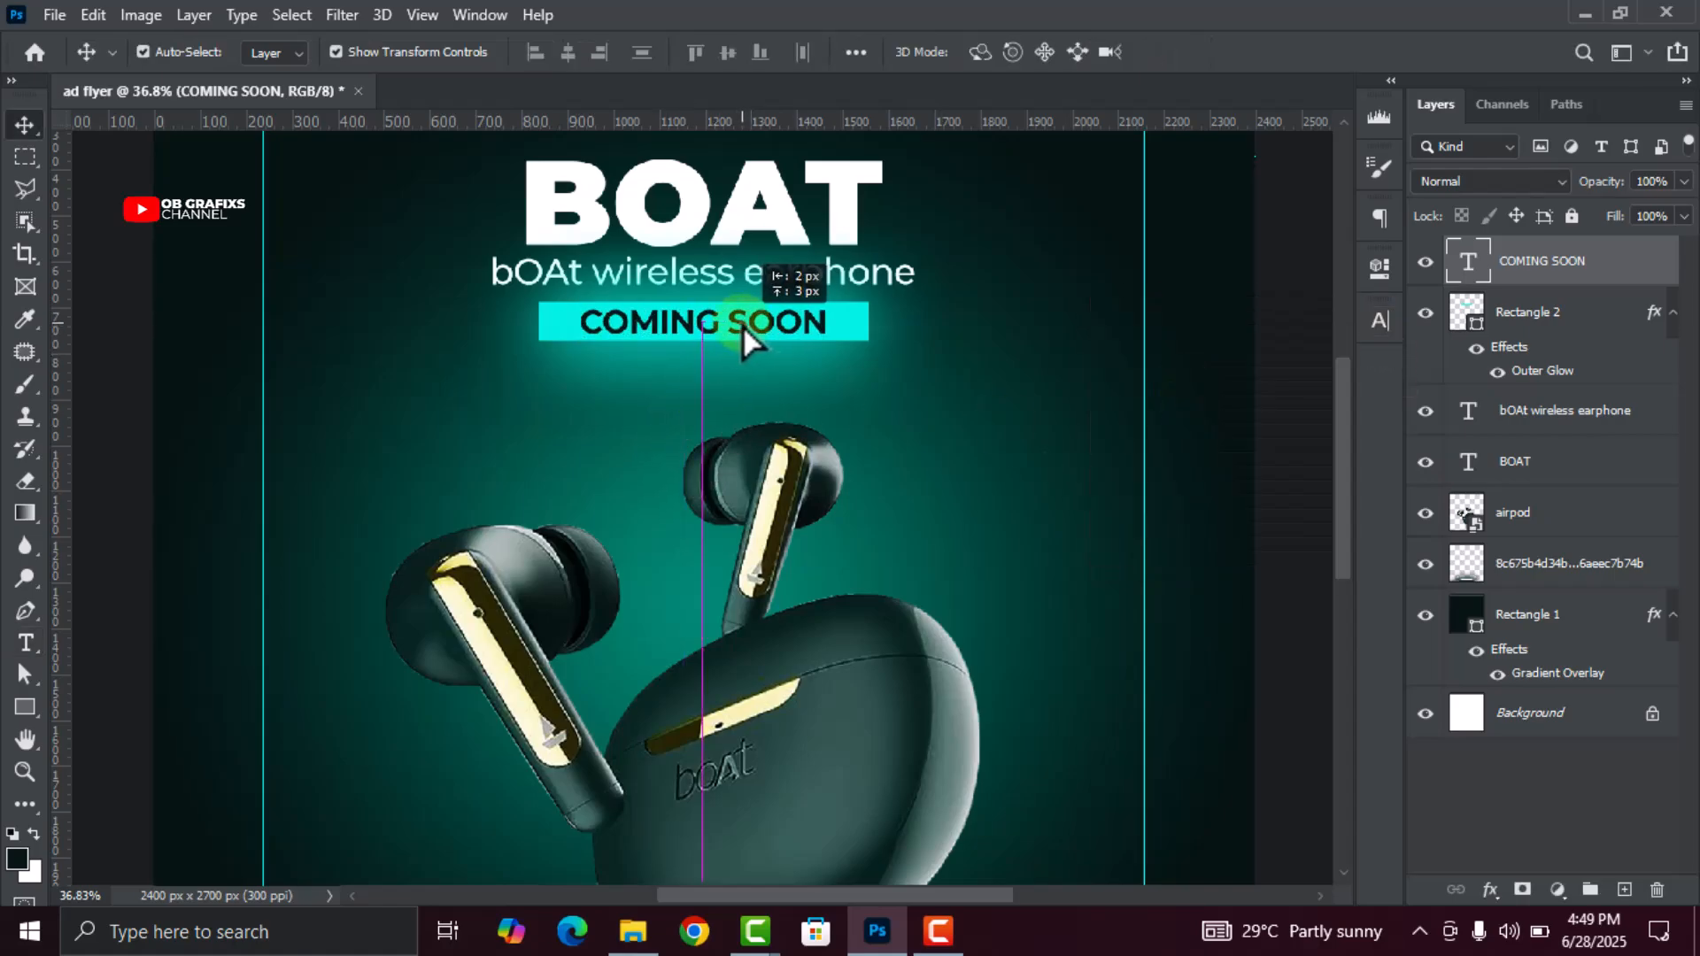
pyautogui.scroll(-7, 742, 325)
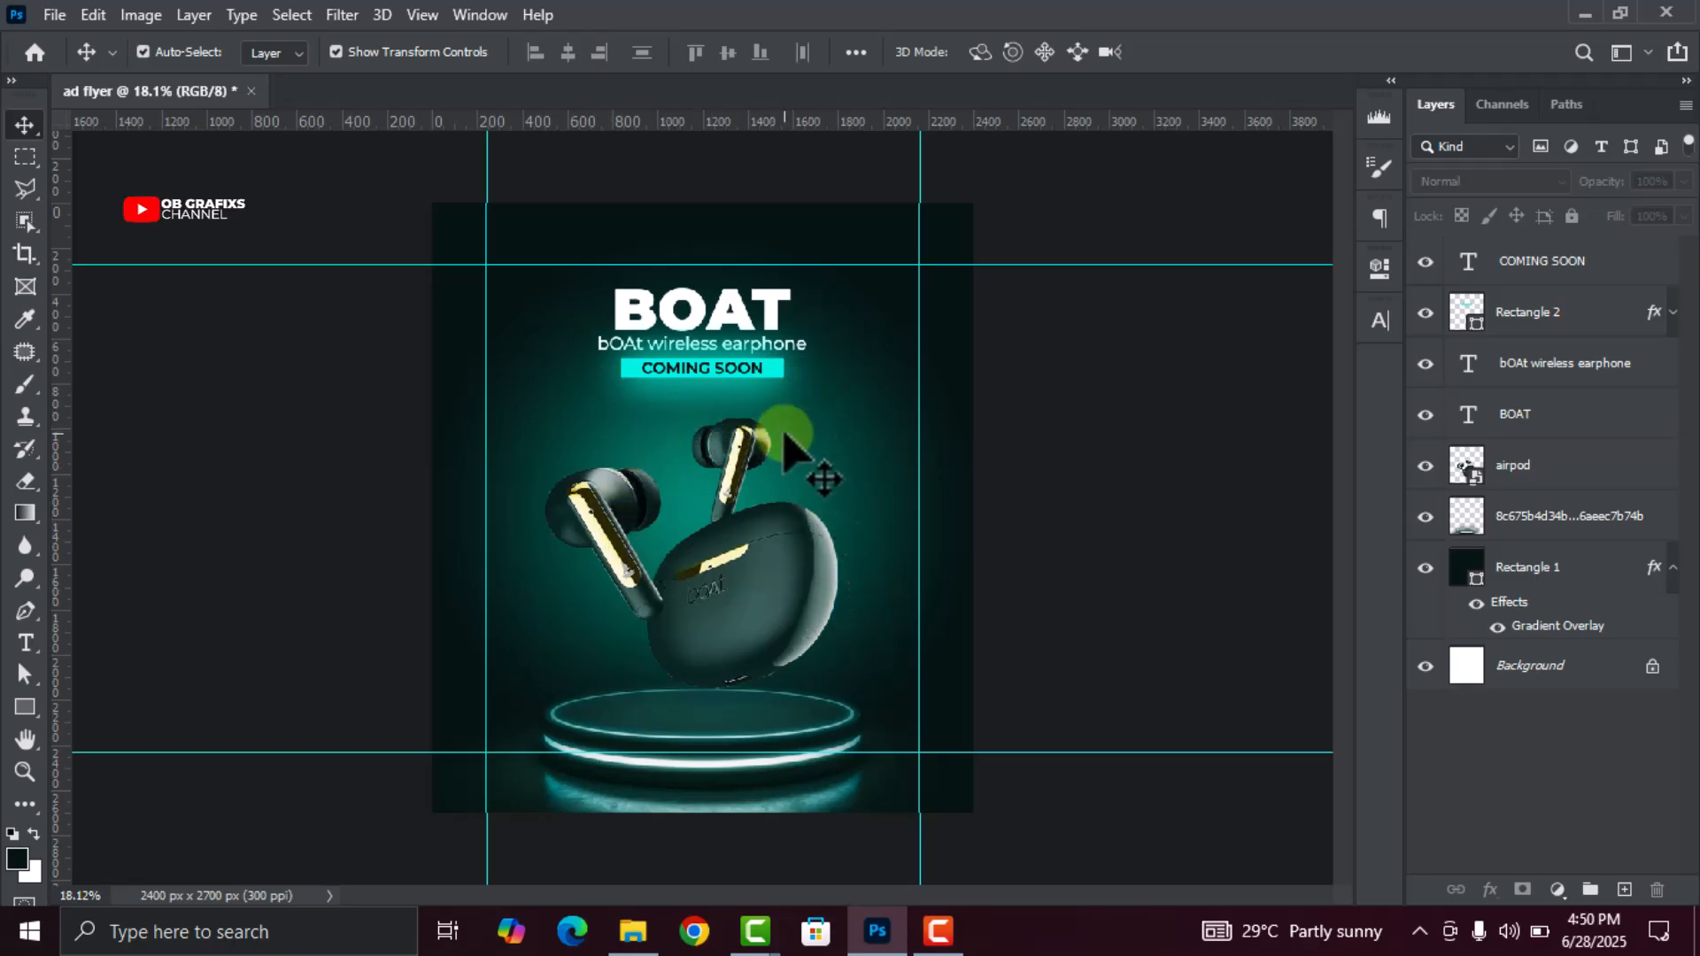
# Place the white-on-black sound-wave image from the file explorer into the flyer and scale it to about 63.61%
pyautogui.click(632, 931)
pyautogui.click(694, 630)
pyautogui.moveTo(831, 177); pyautogui.dragTo(772, 620)
pyautogui.moveTo(983, 786); pyautogui.dragTo(883, 681)
pyautogui.moveTo(723, 569); pyautogui.dragTo(759, 591)
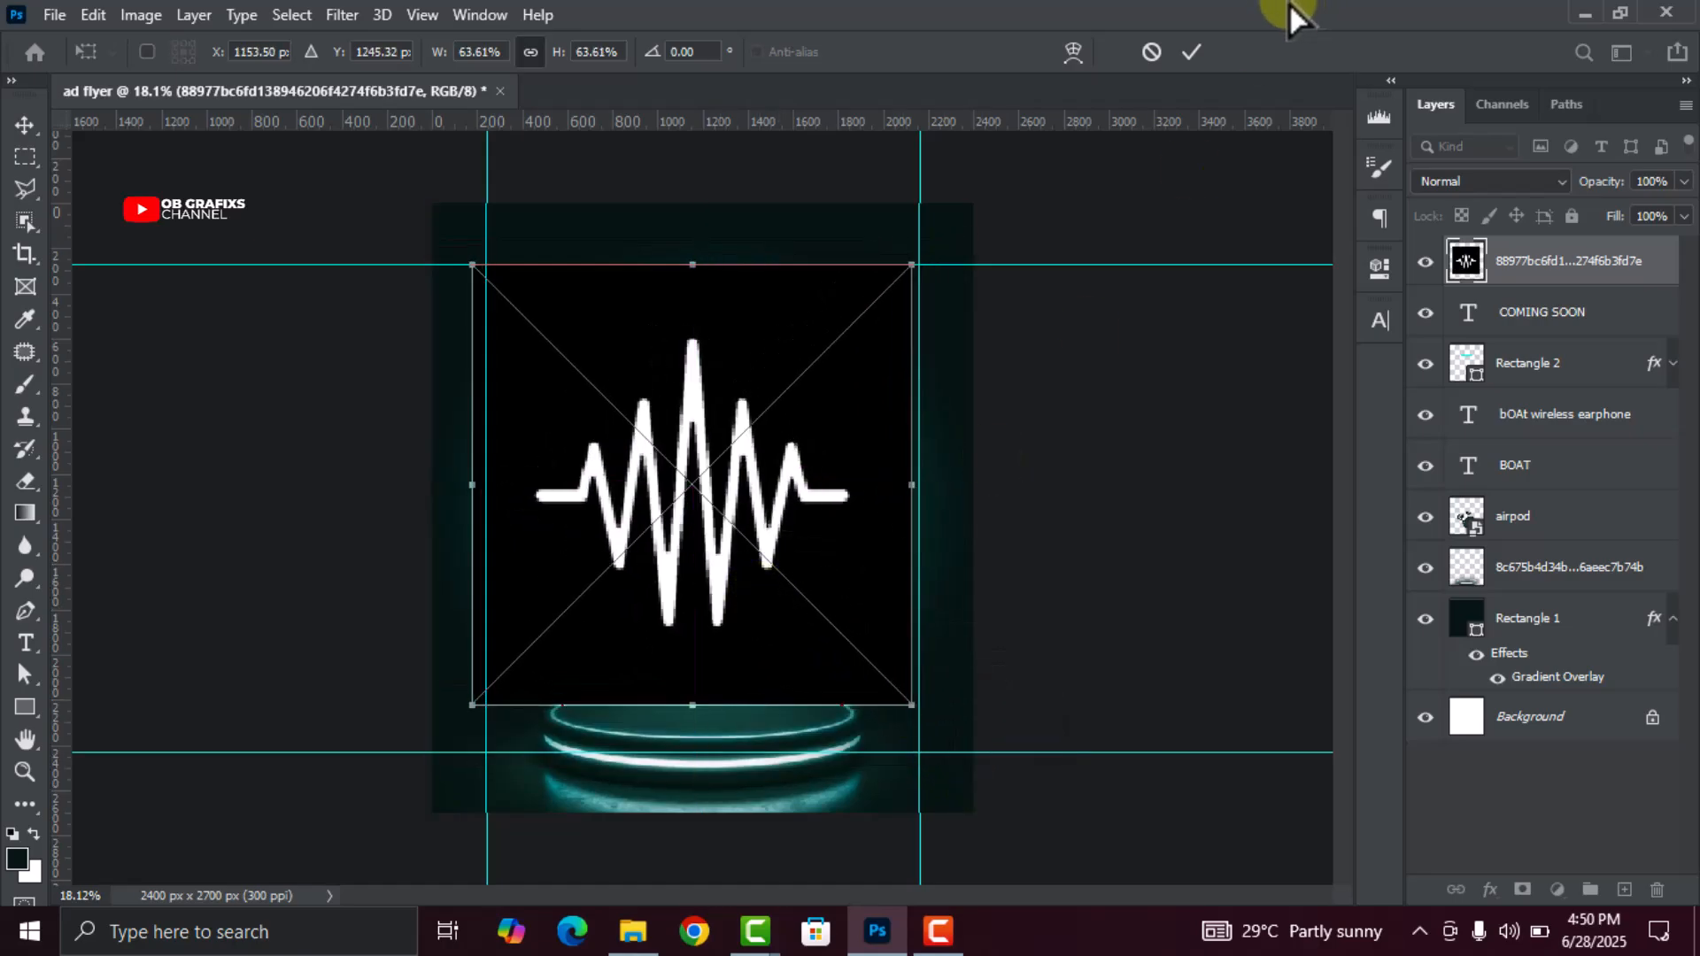
pyautogui.click(1192, 55)
# Rasterize the sound-wave layer and remove its black background with the Magic Eraser at tolerance 32
pyautogui.rightClick(1509, 270)
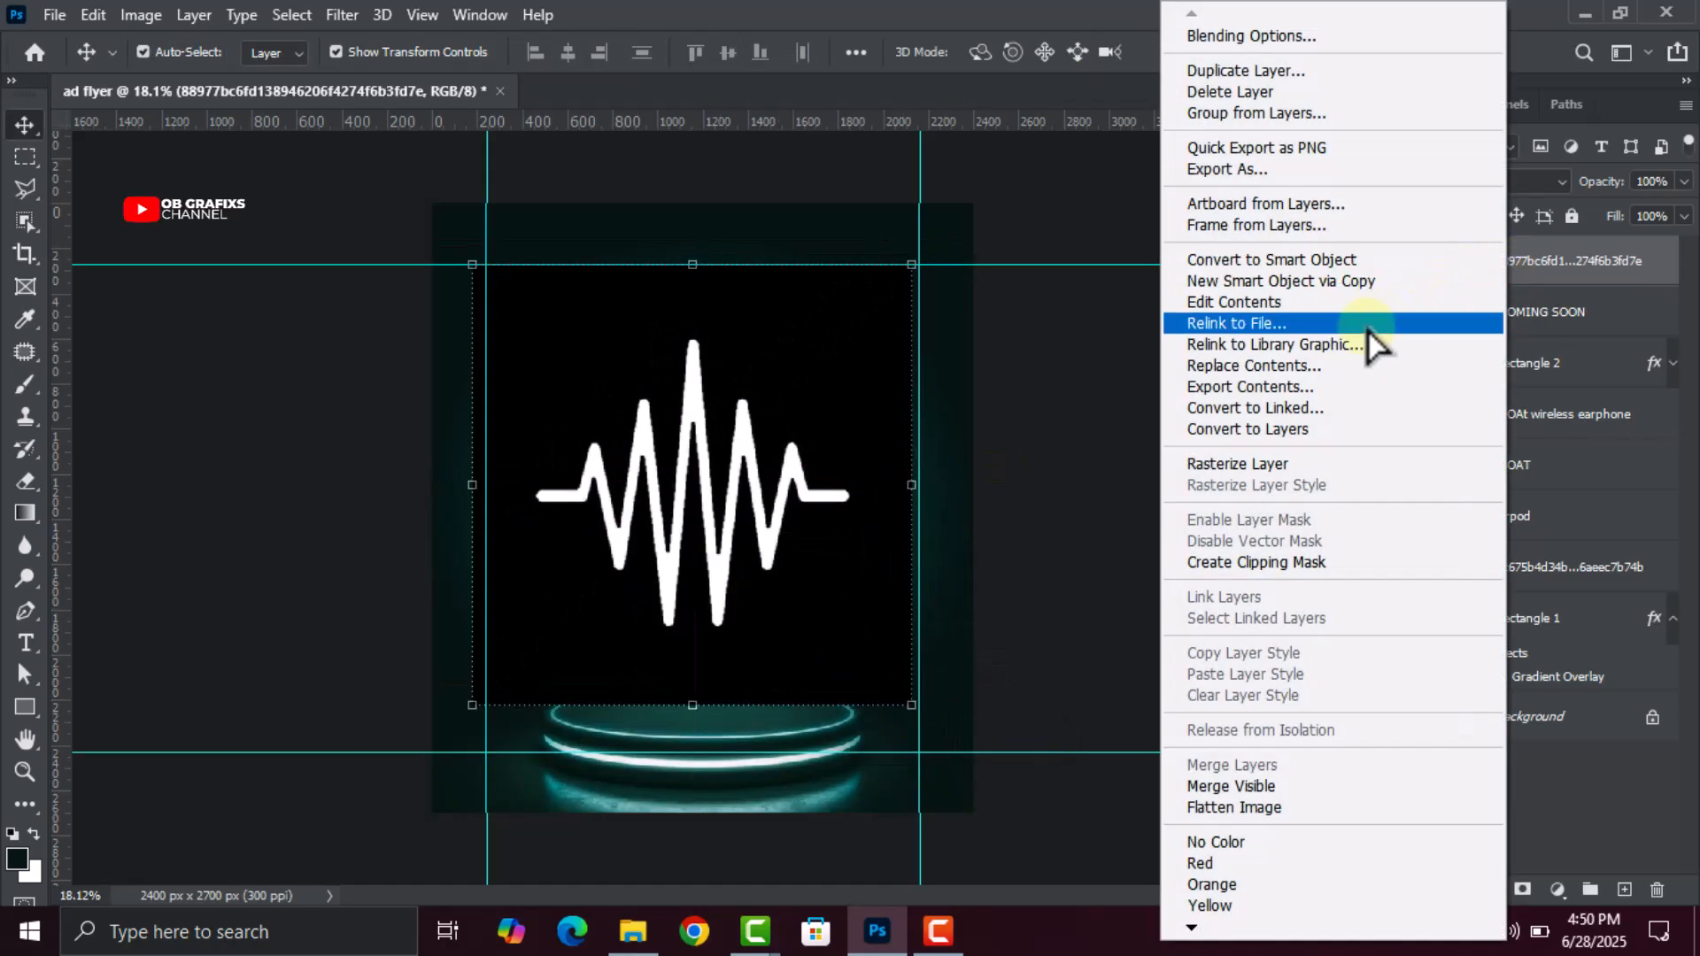
pyautogui.click(1325, 466)
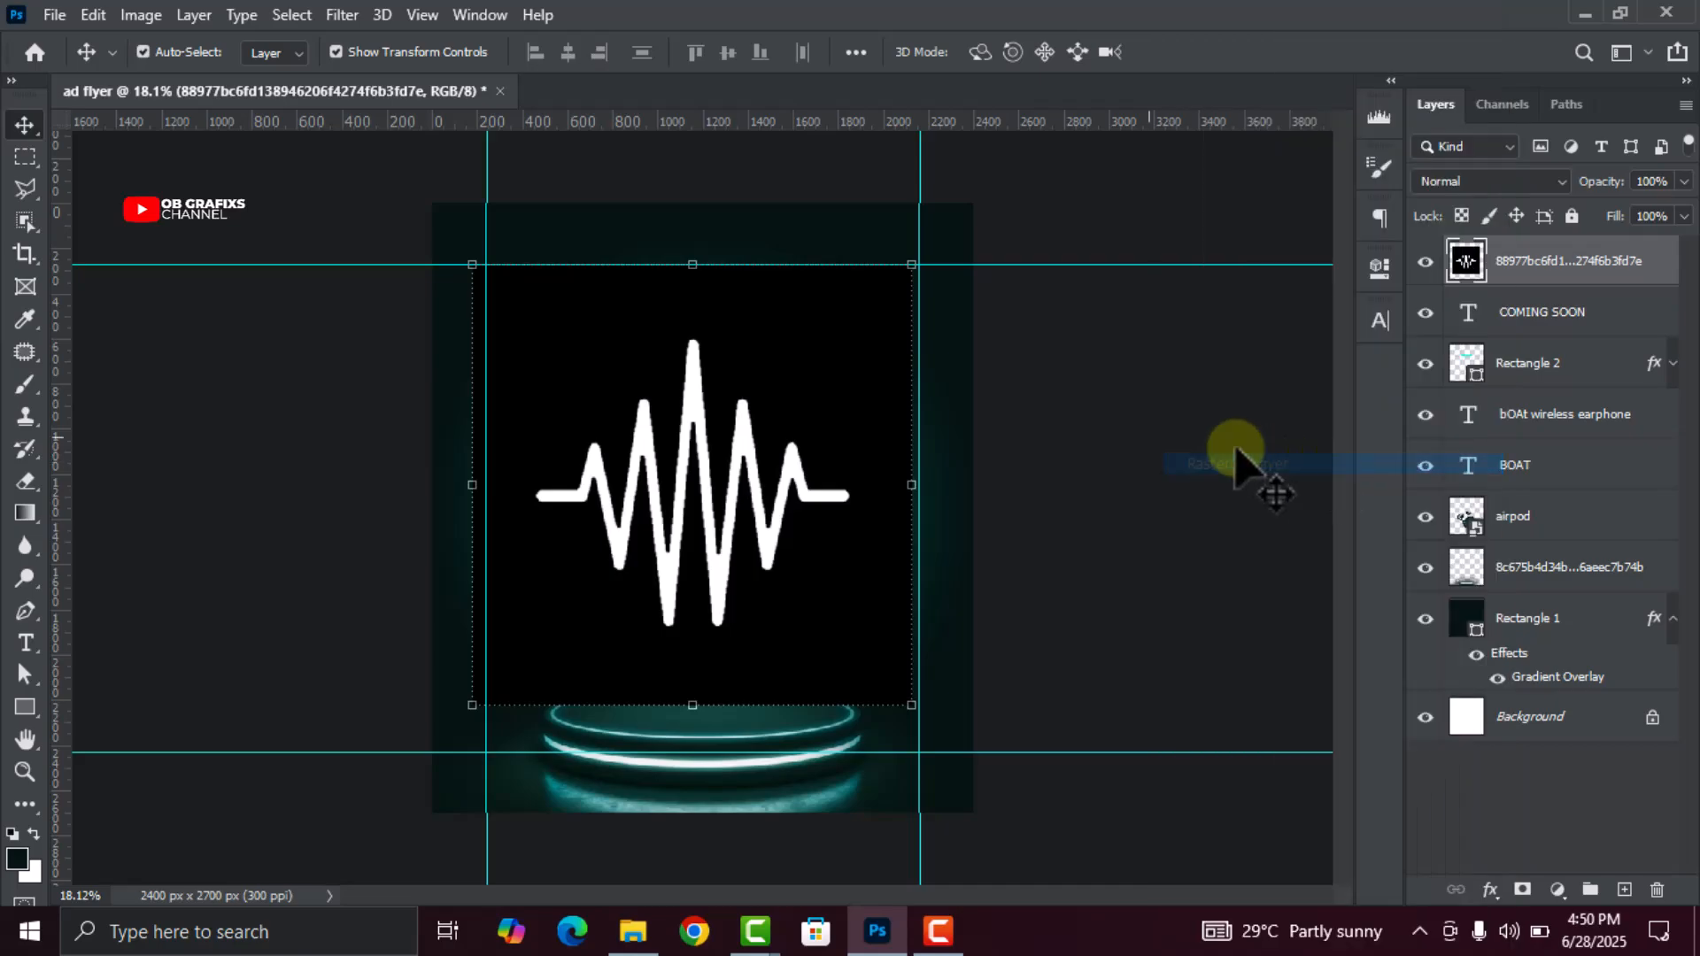
pyautogui.click(31, 490)
pyautogui.rightClick(32, 490)
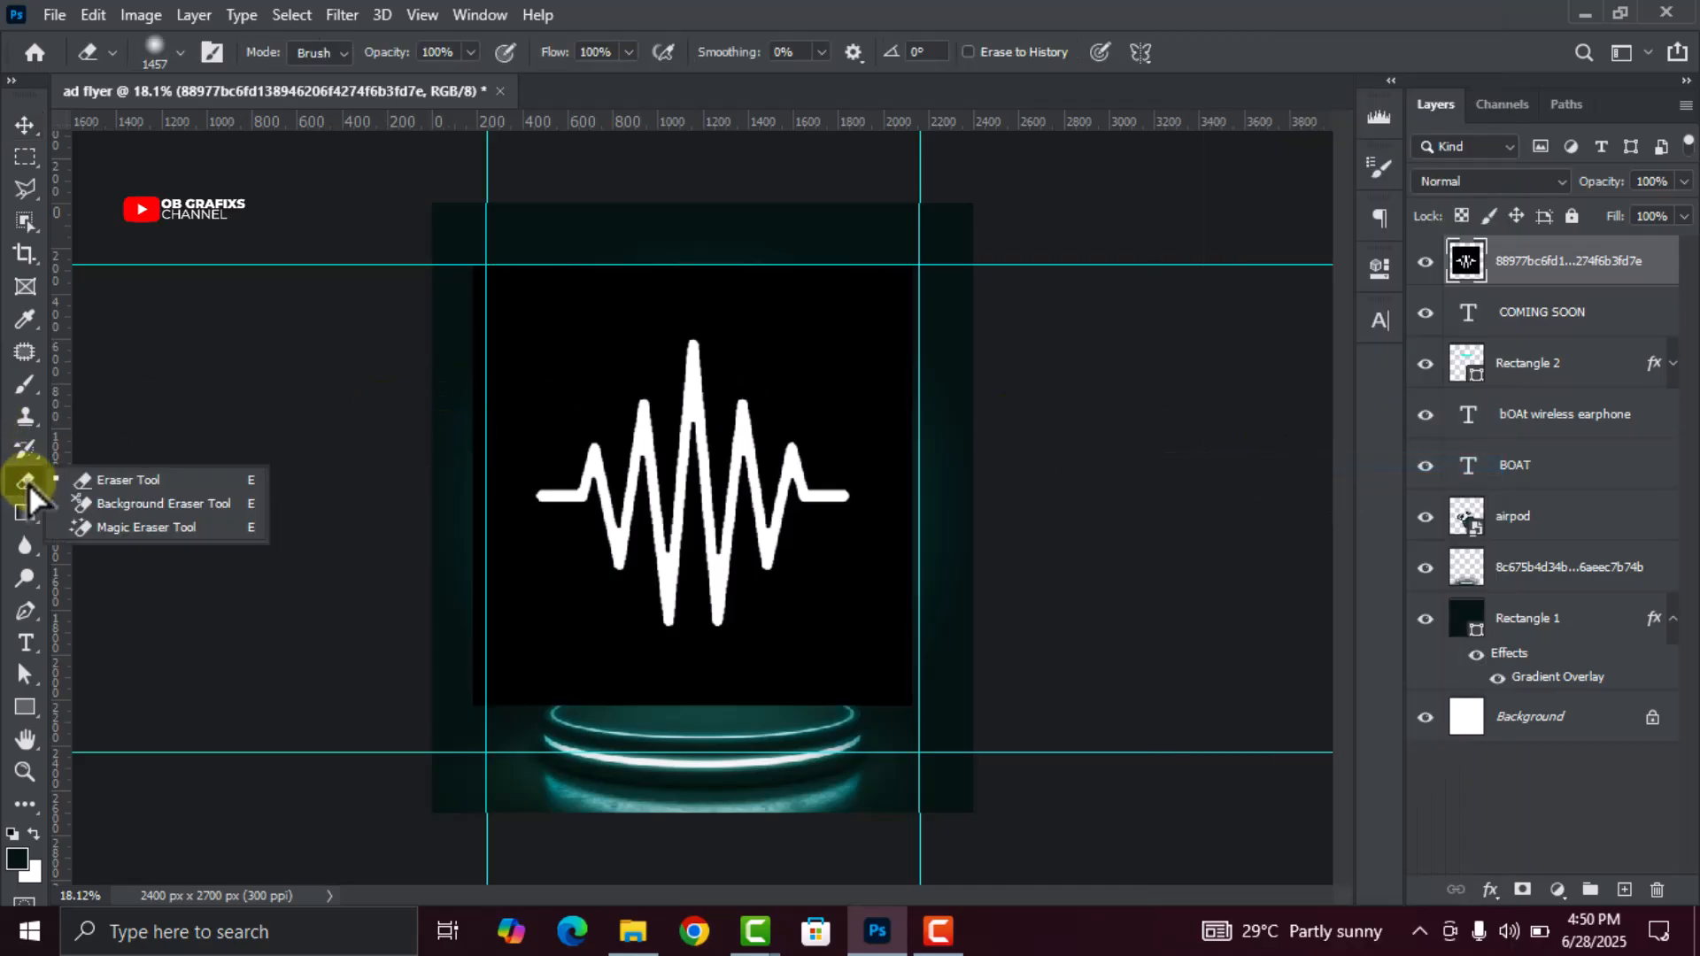
pyautogui.click(148, 530)
pyautogui.click(803, 335)
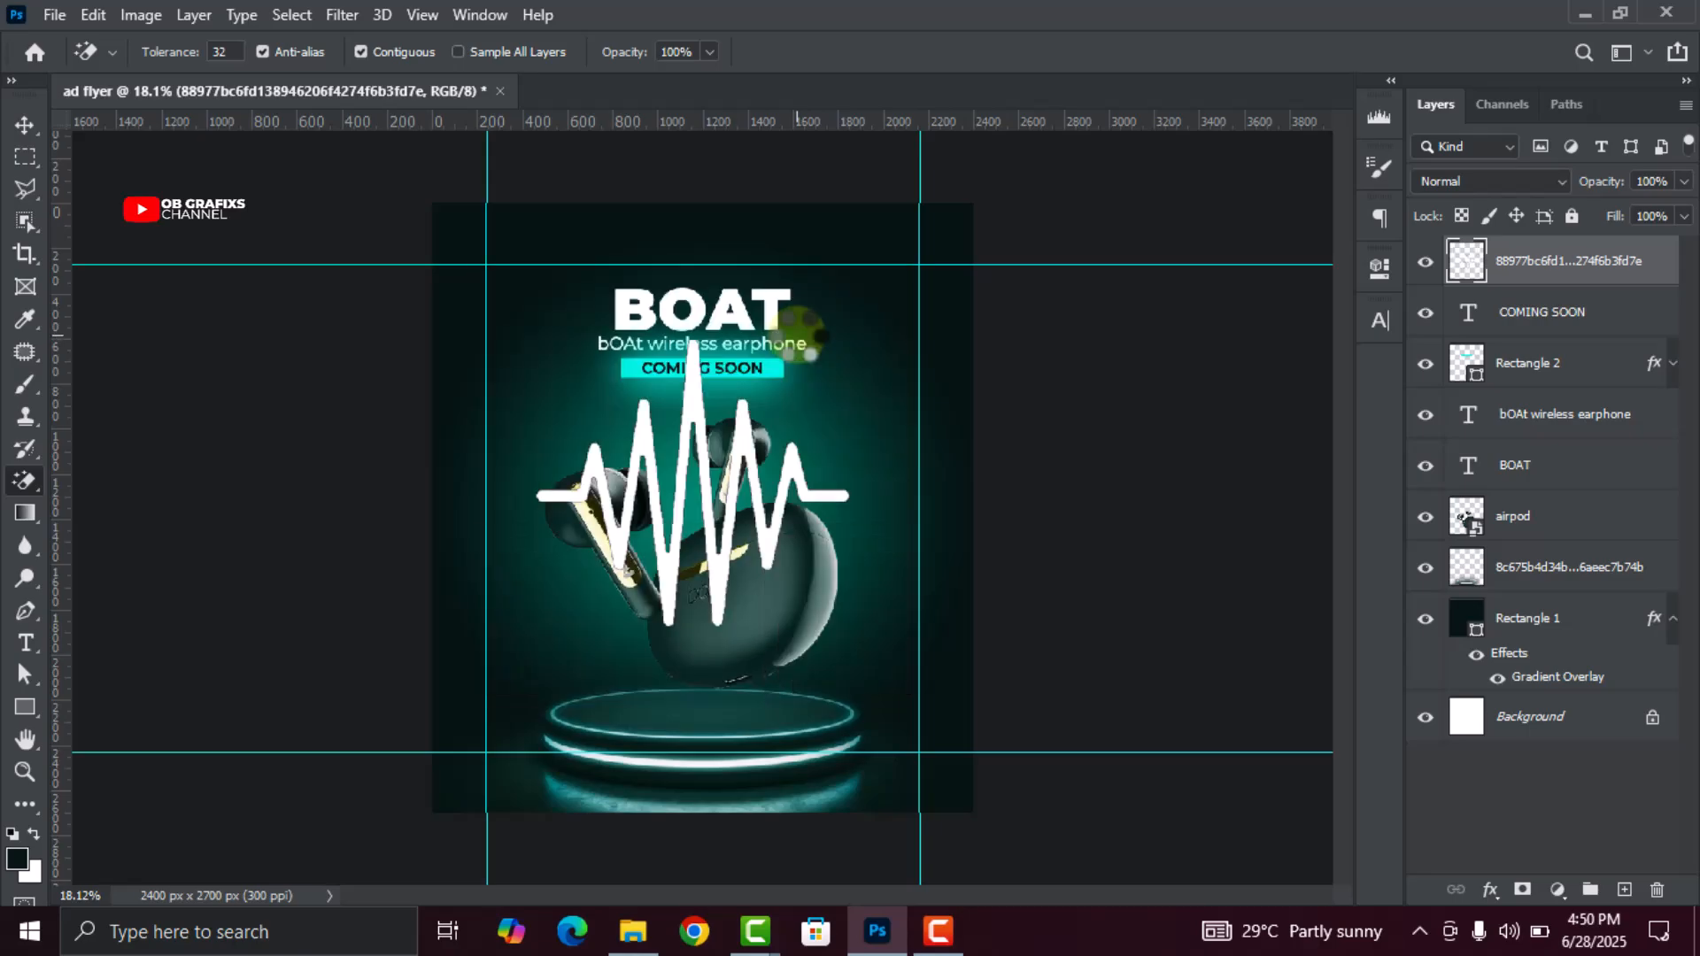
# Scale the sound-wave graphic down to a small icon and place it beside the COMING SOON bar
pyautogui.click(25, 127)
pyautogui.moveTo(850, 627); pyautogui.dragTo(586, 386)
pyautogui.click(140, 236)
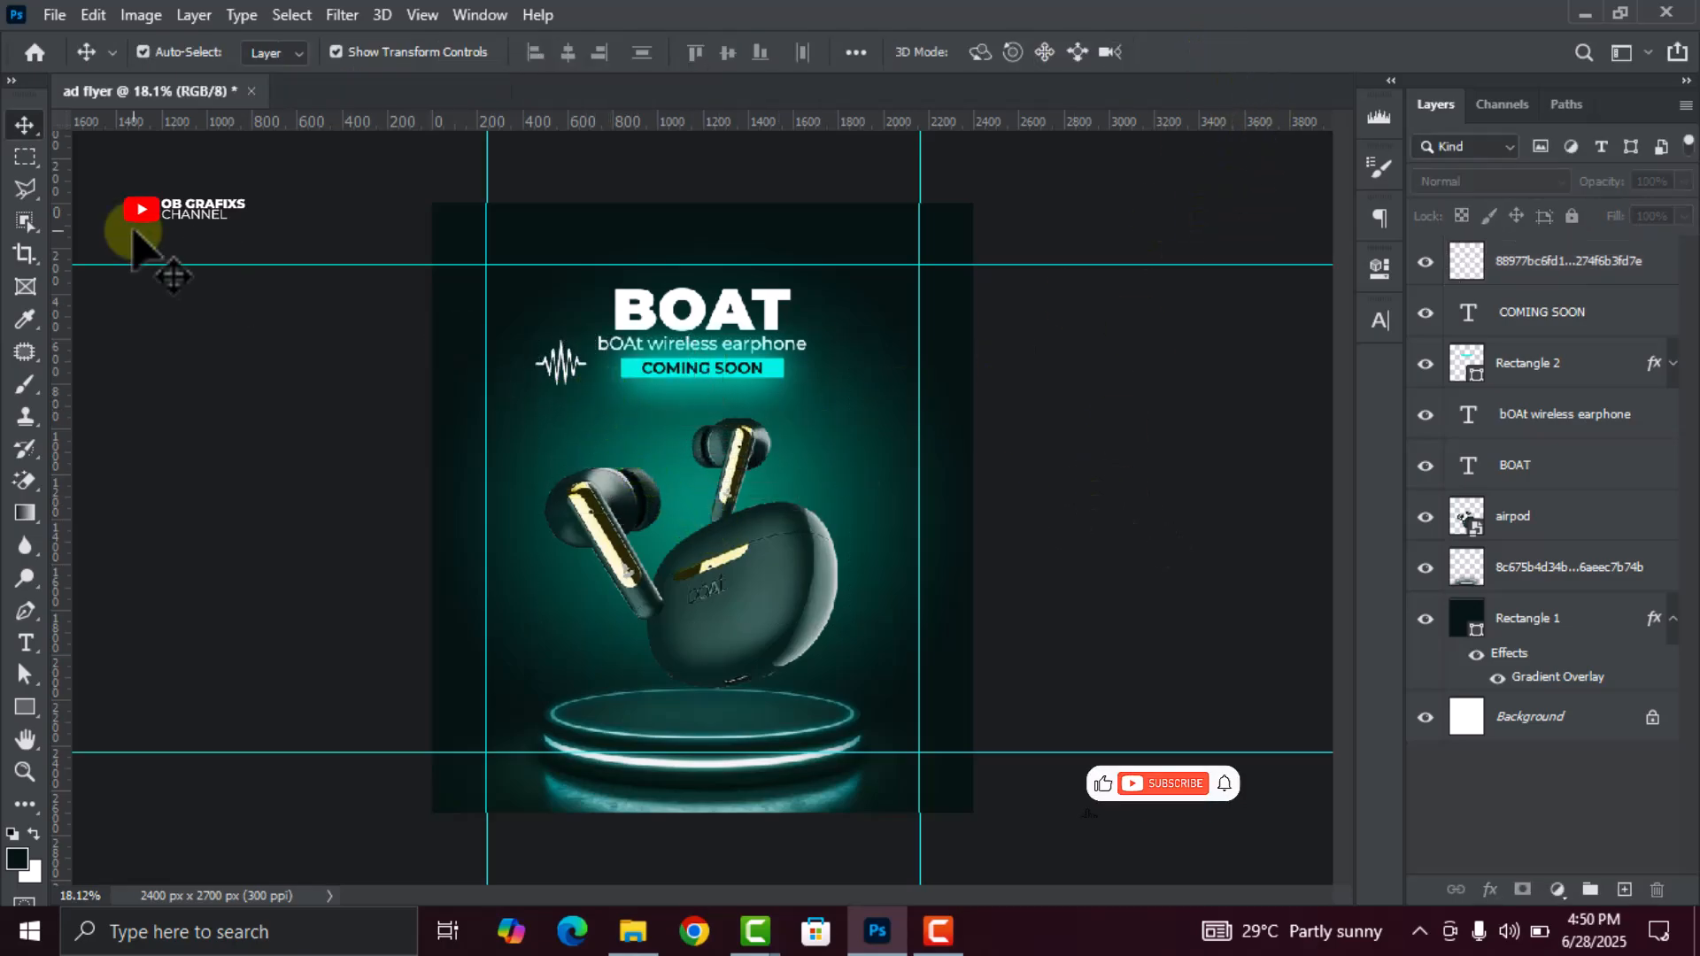
# Undo the accidental move of the green background rectangle and lock its layer
pyautogui.scroll(5, 174, 258)
pyautogui.moveTo(695, 387); pyautogui.dragTo(670, 435)
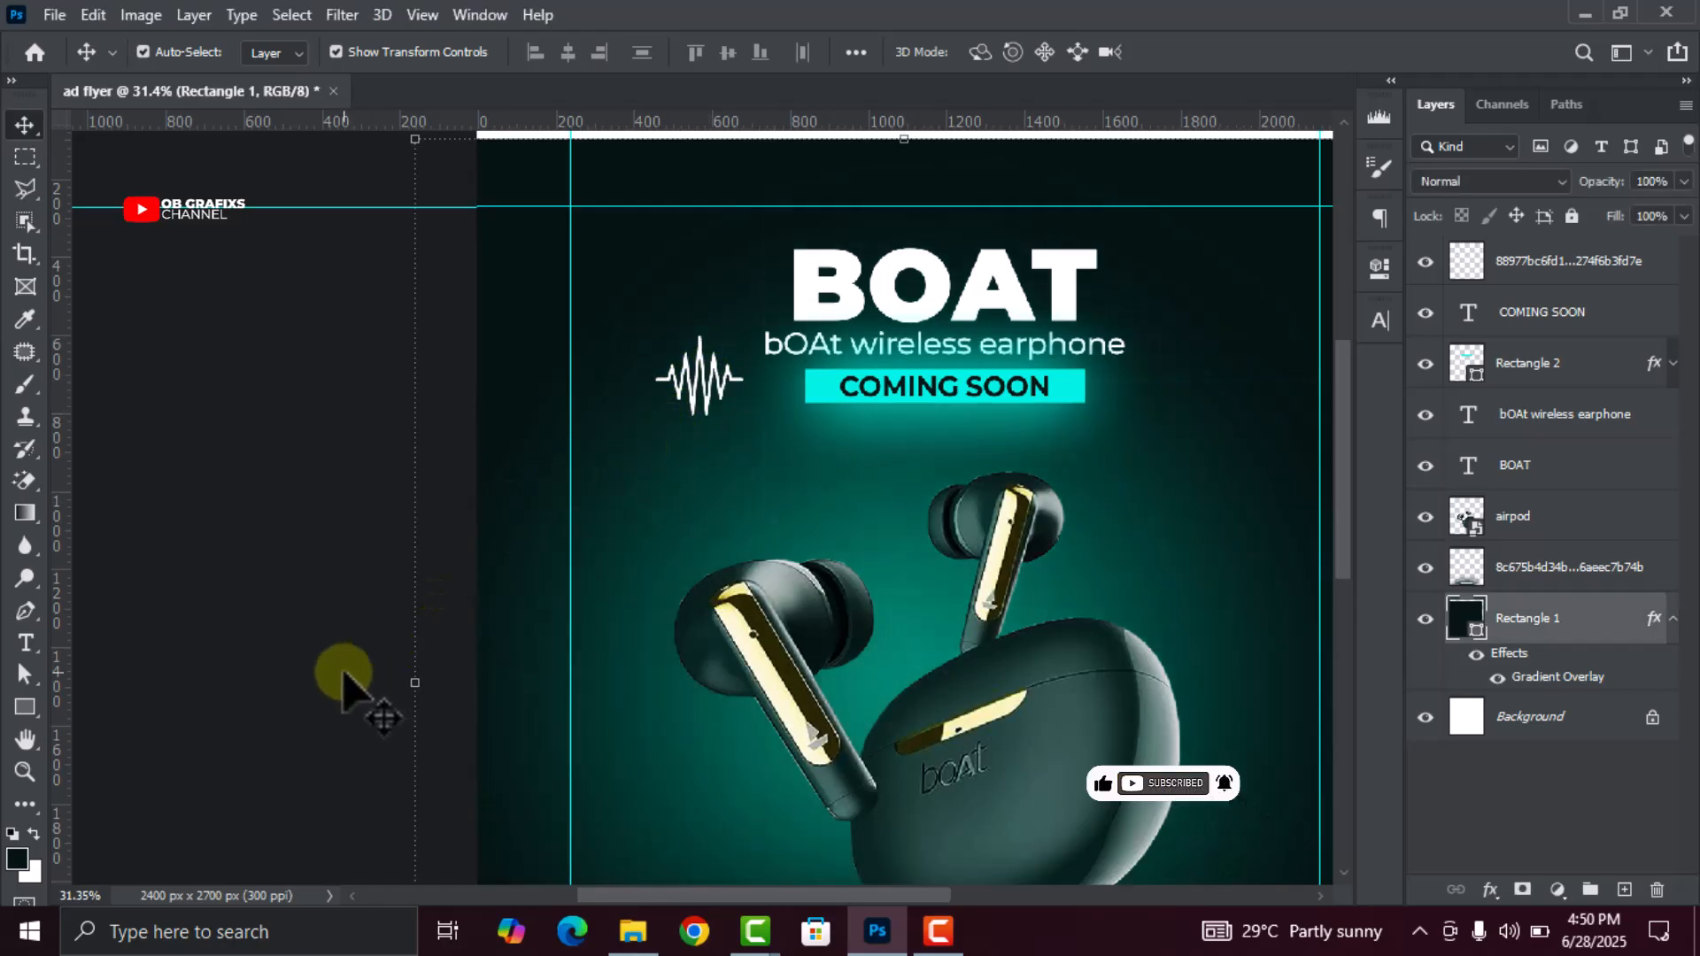
pyautogui.hotkey('ctrl', 'z')
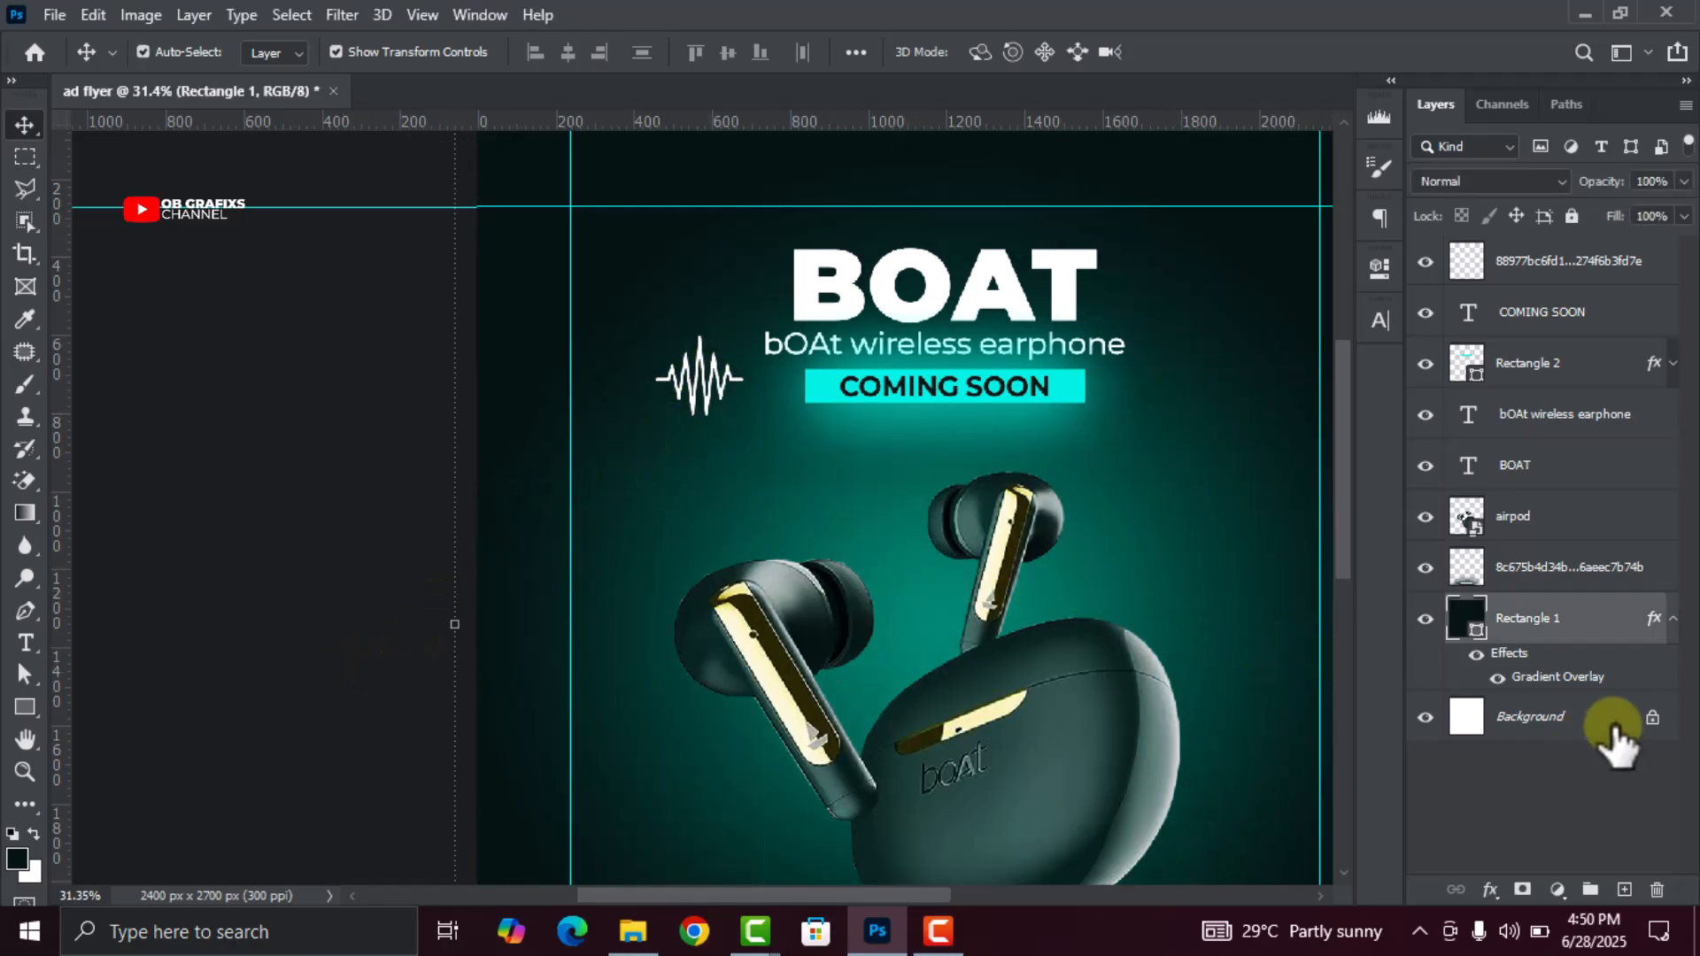
pyautogui.click(1568, 216)
# Shrink the sound-wave icon slightly and move it closer to the vertical margin guide, just below the tagline's level
pyautogui.moveTo(707, 379); pyautogui.dragTo(643, 424)
pyautogui.click(704, 378)
pyautogui.click(1222, 49)
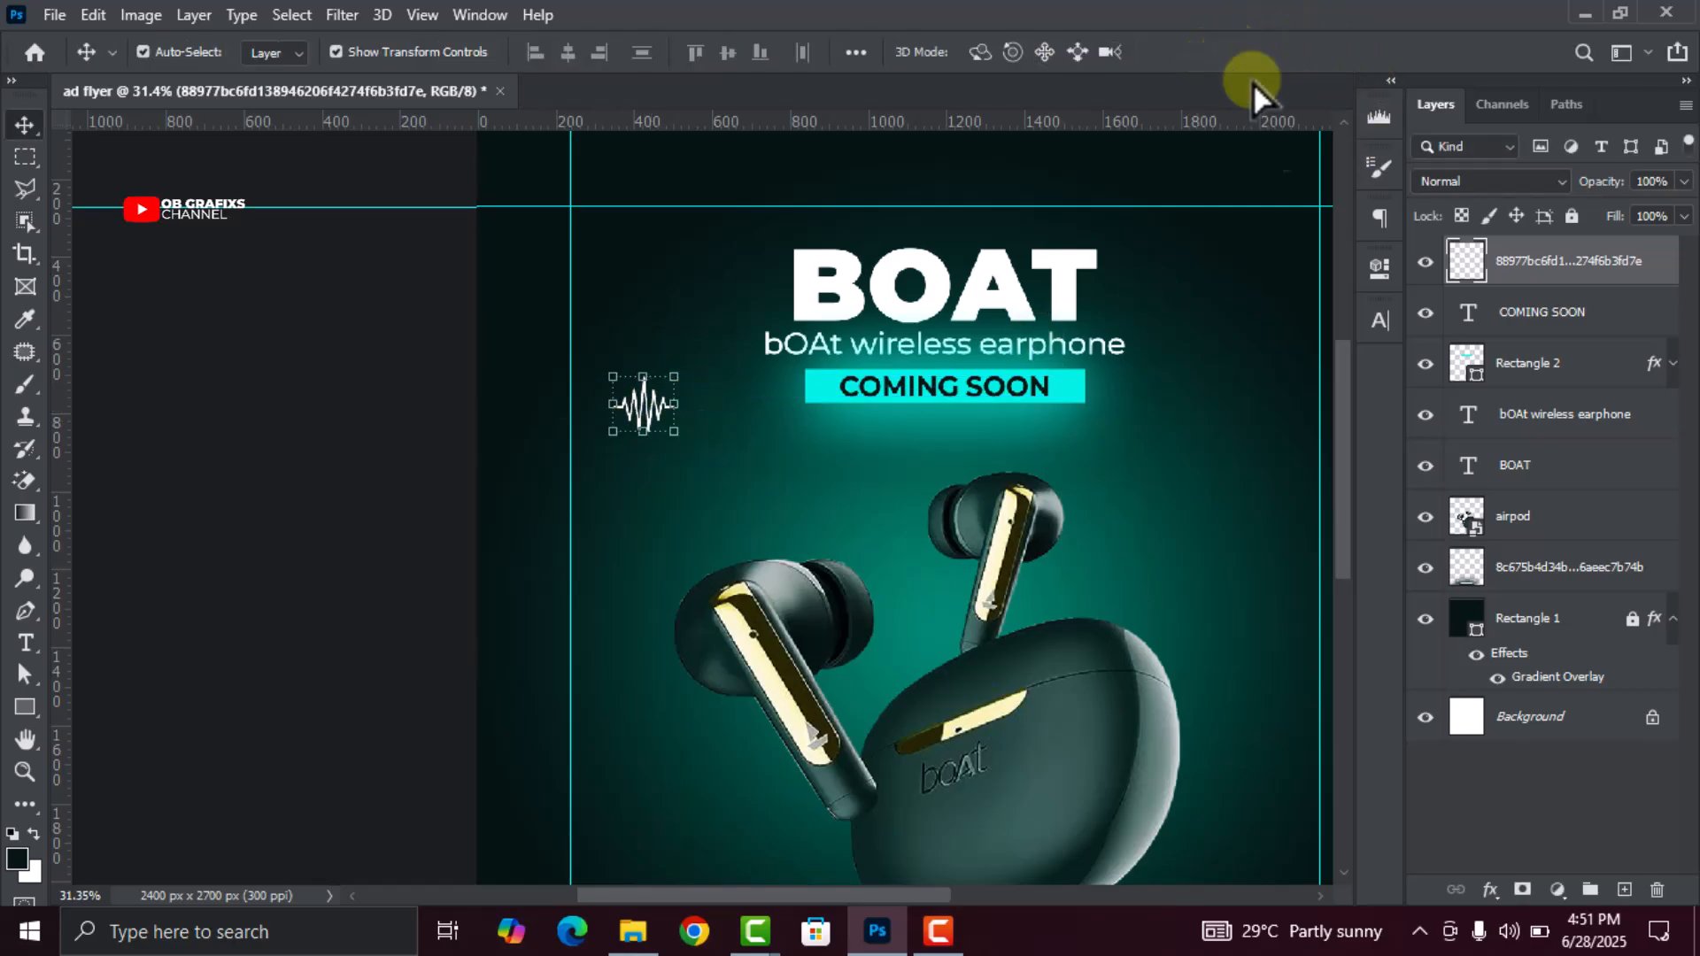
# Apply a Color Overlay to the sound-wave icon in cyan 00ffea, sampled from the COMING SOON bar, at 100% opacity
pyautogui.click(1492, 875)
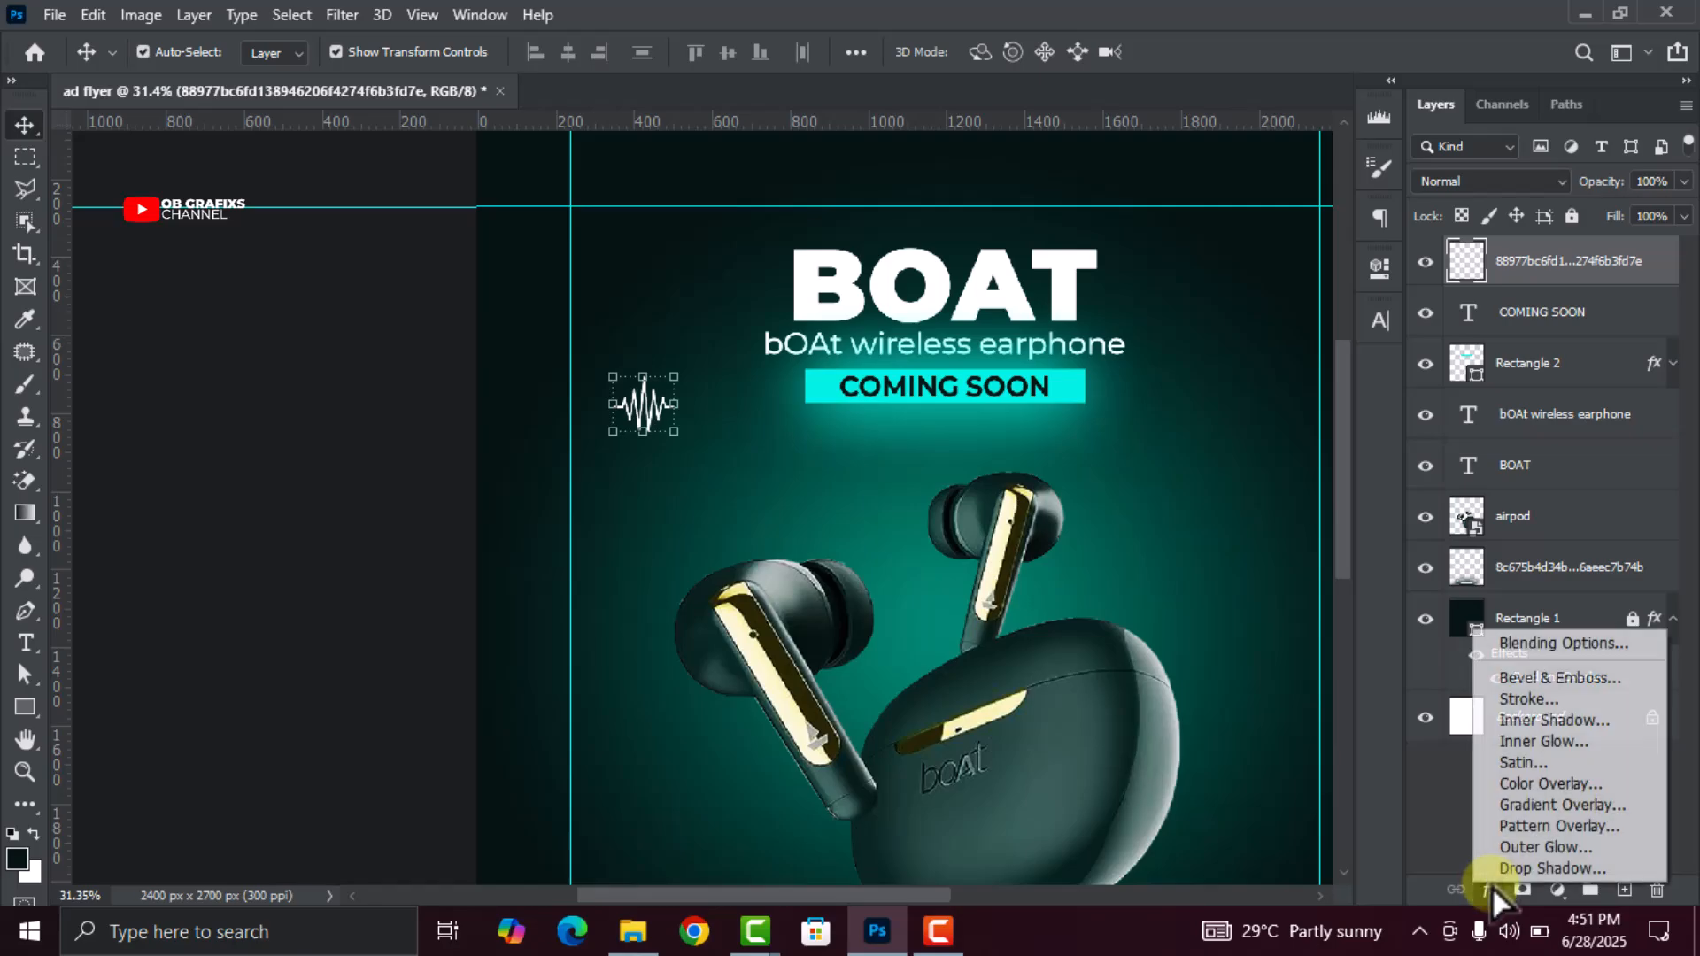
pyautogui.click(1526, 786)
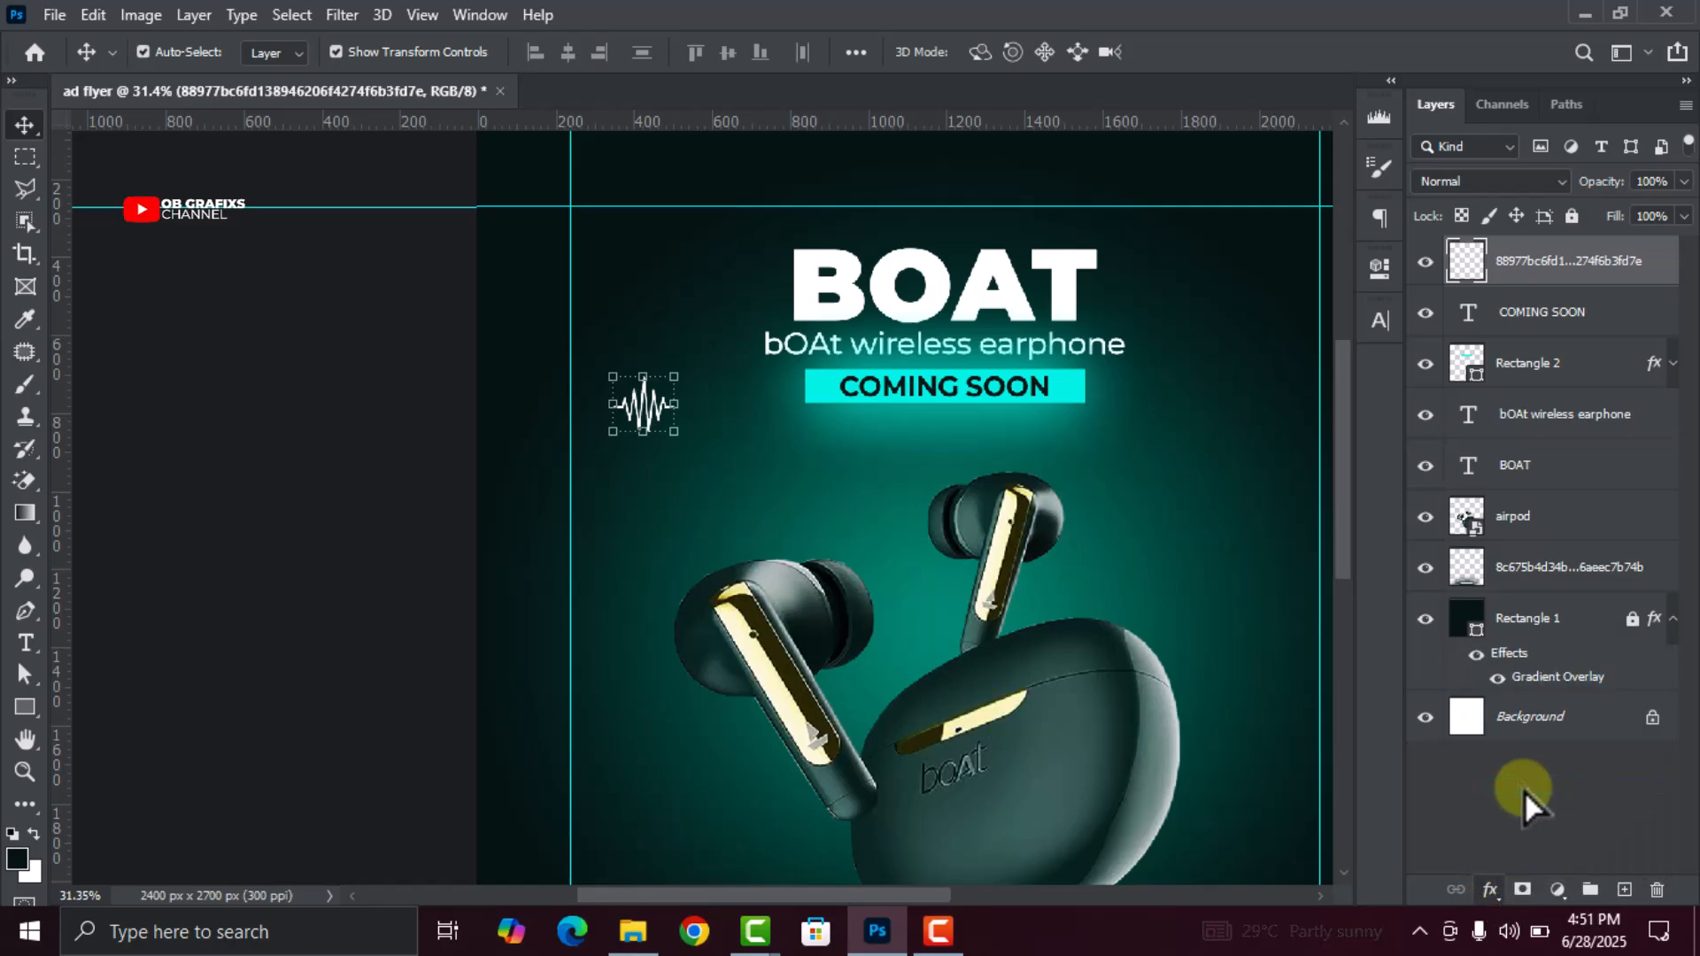
pyautogui.moveTo(955, 227); pyautogui.dragTo(1299, 221)
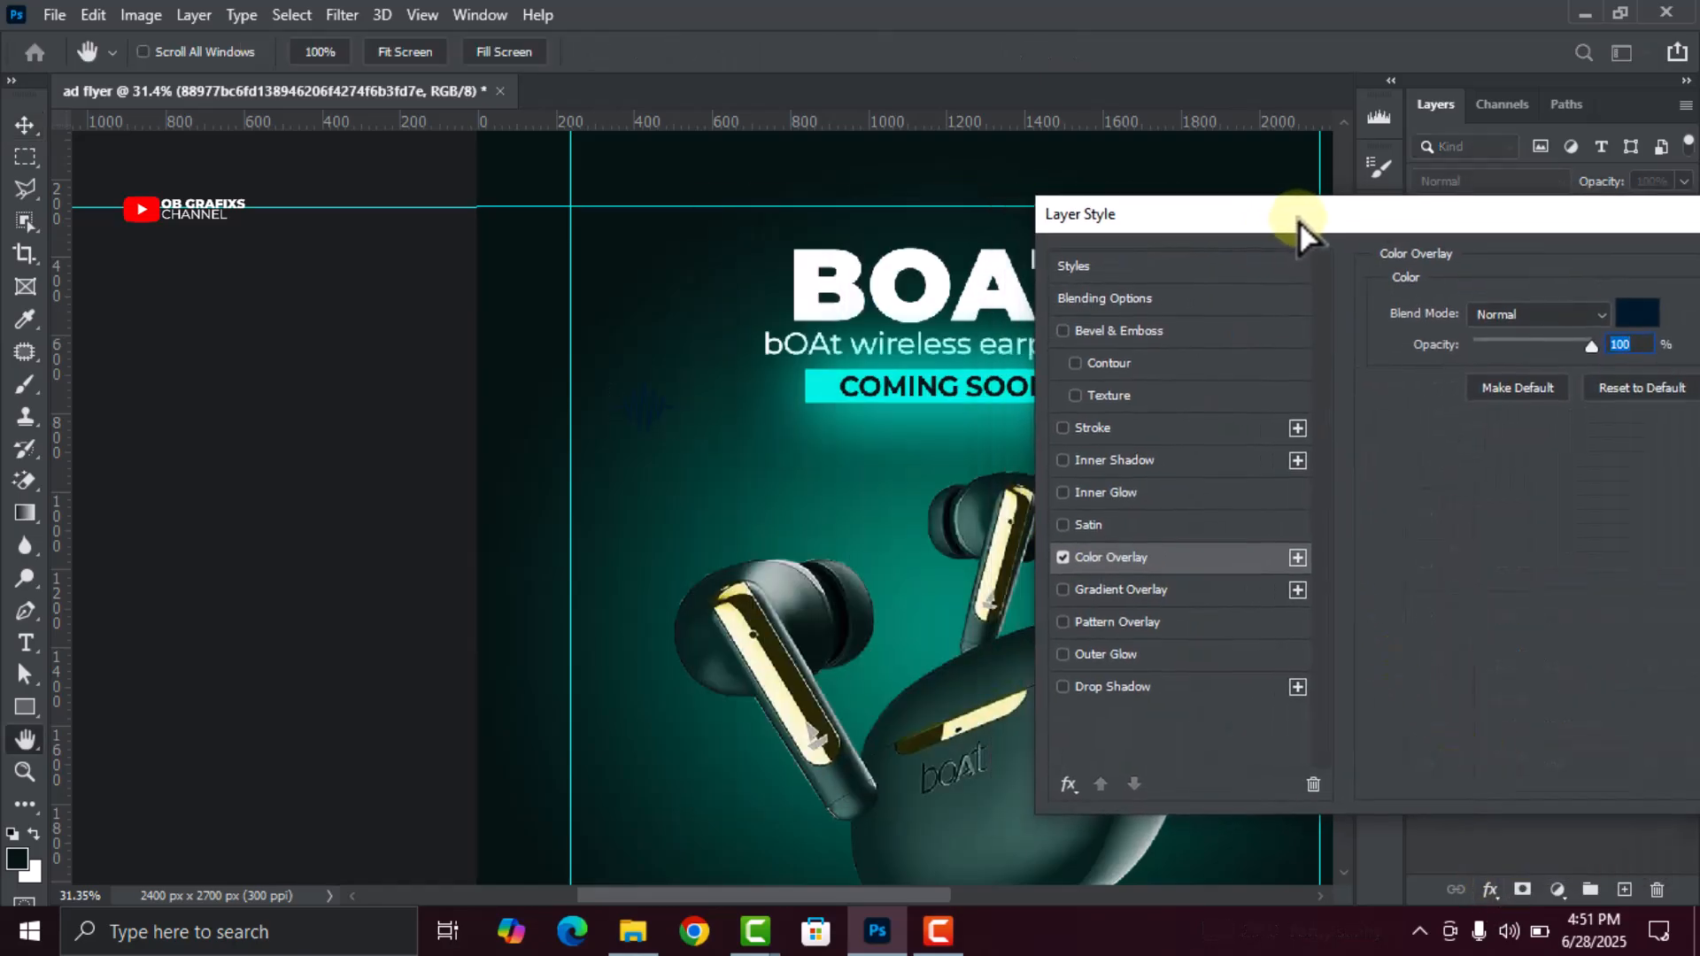
pyautogui.click(1632, 319)
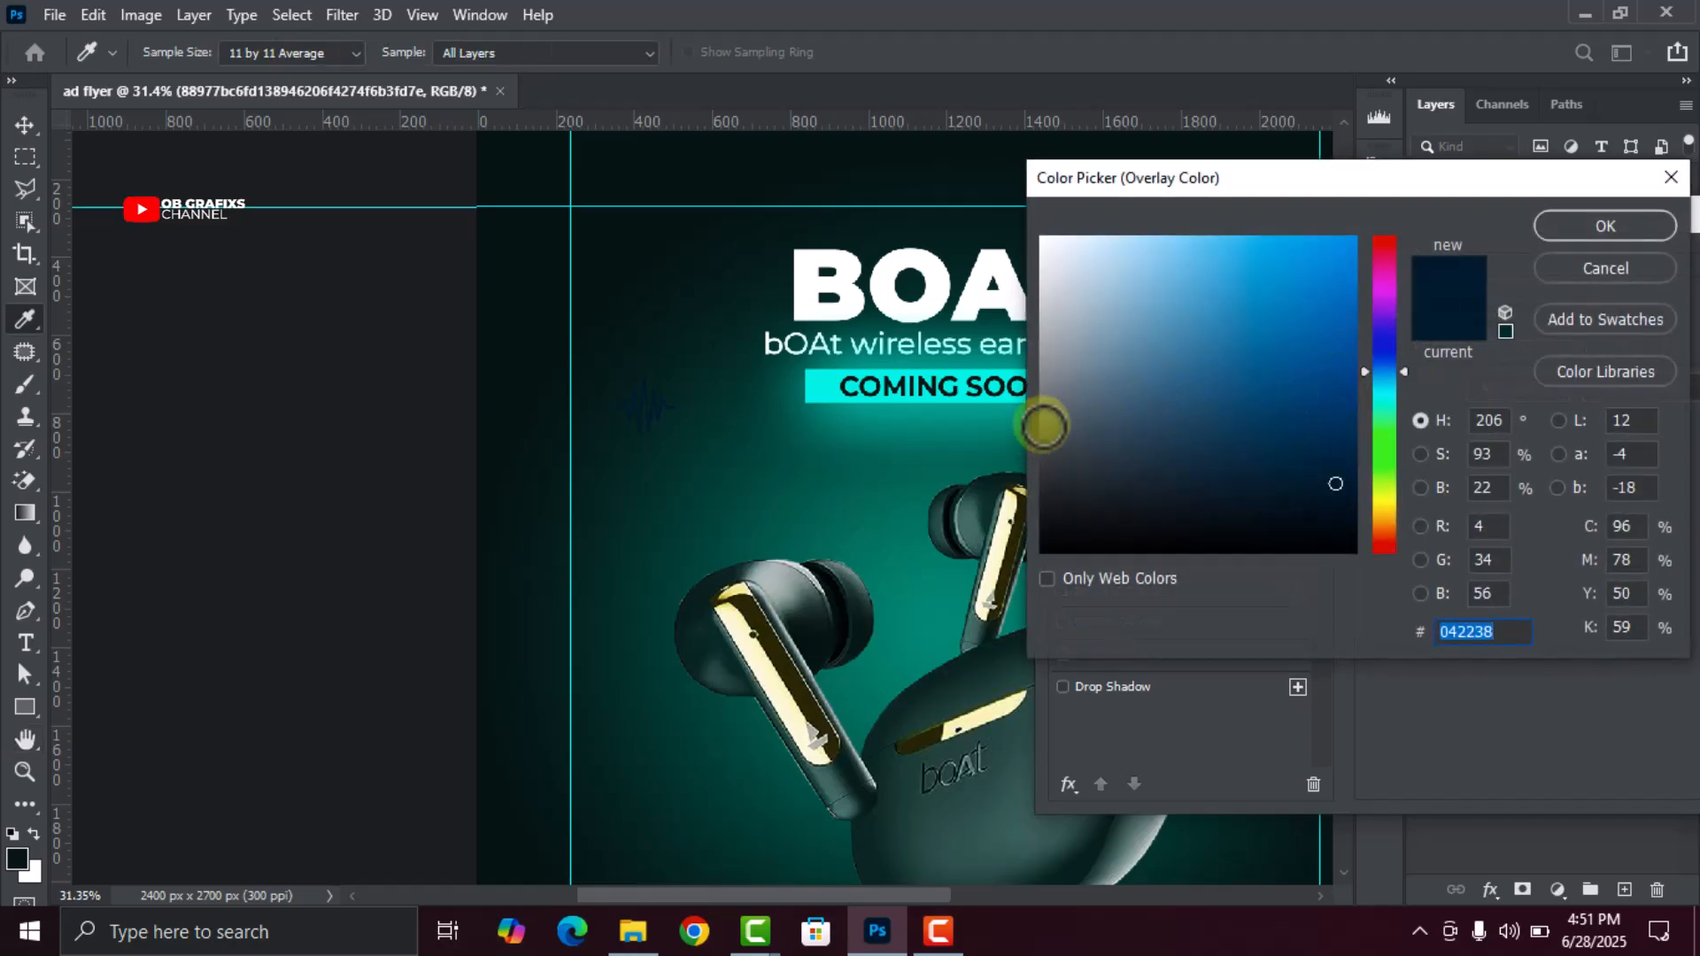
pyautogui.click(823, 384)
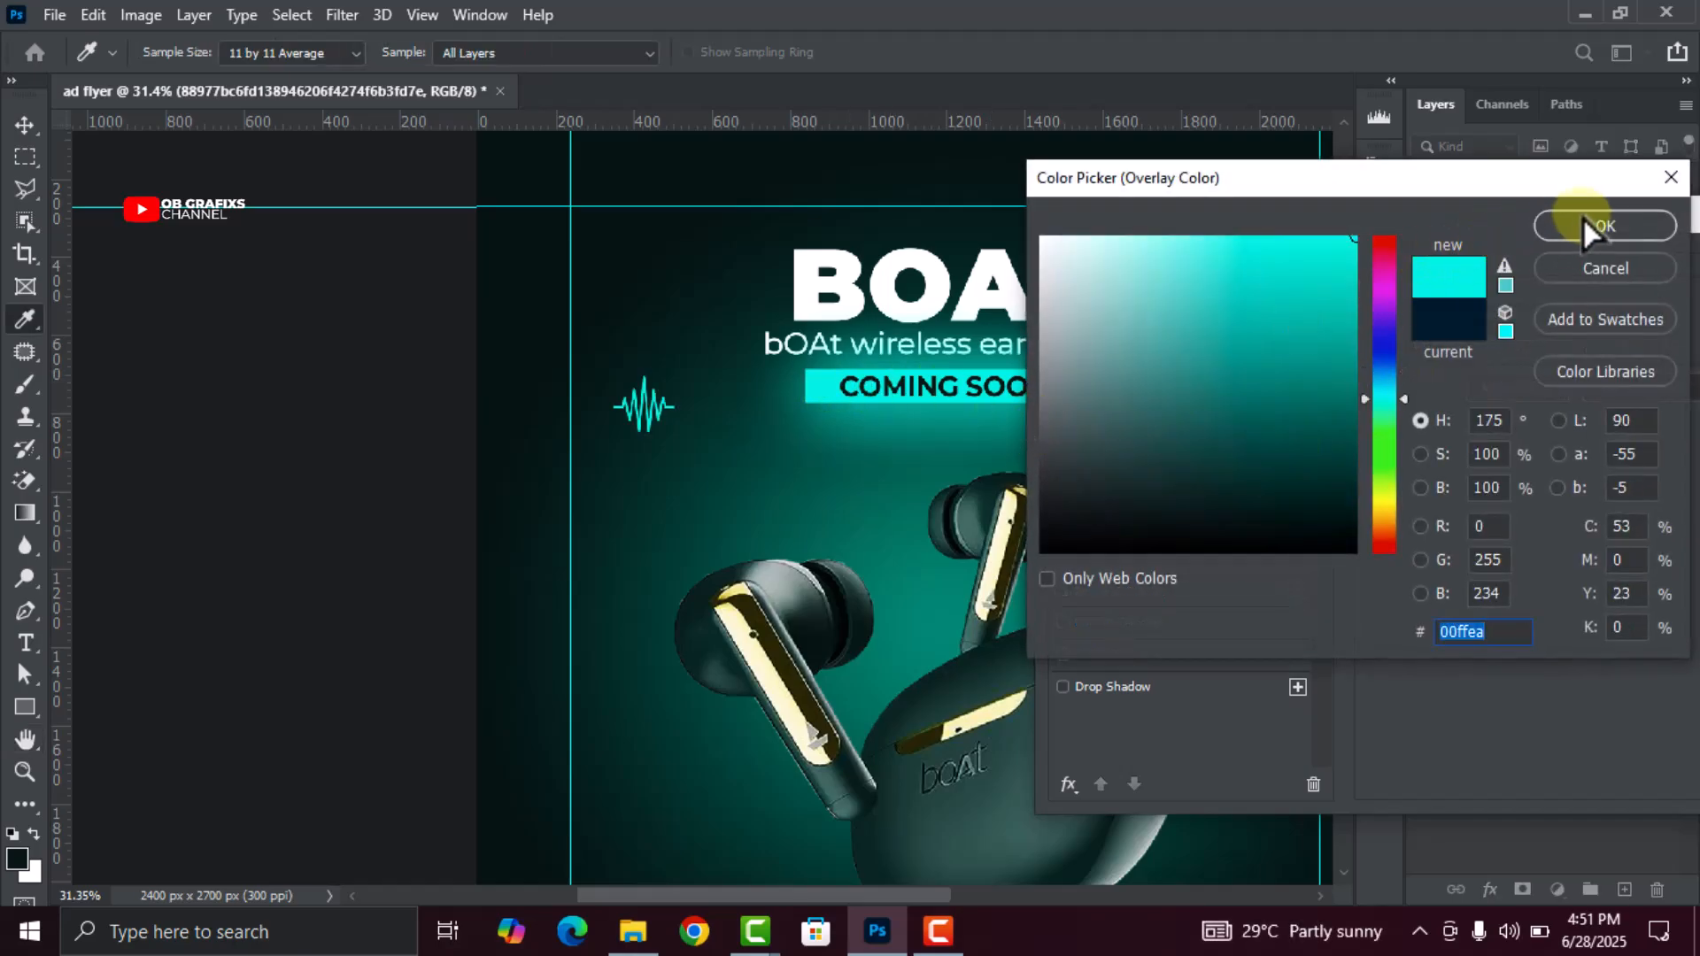
pyautogui.click(1584, 226)
pyautogui.moveTo(1509, 220); pyautogui.dragTo(1038, 212)
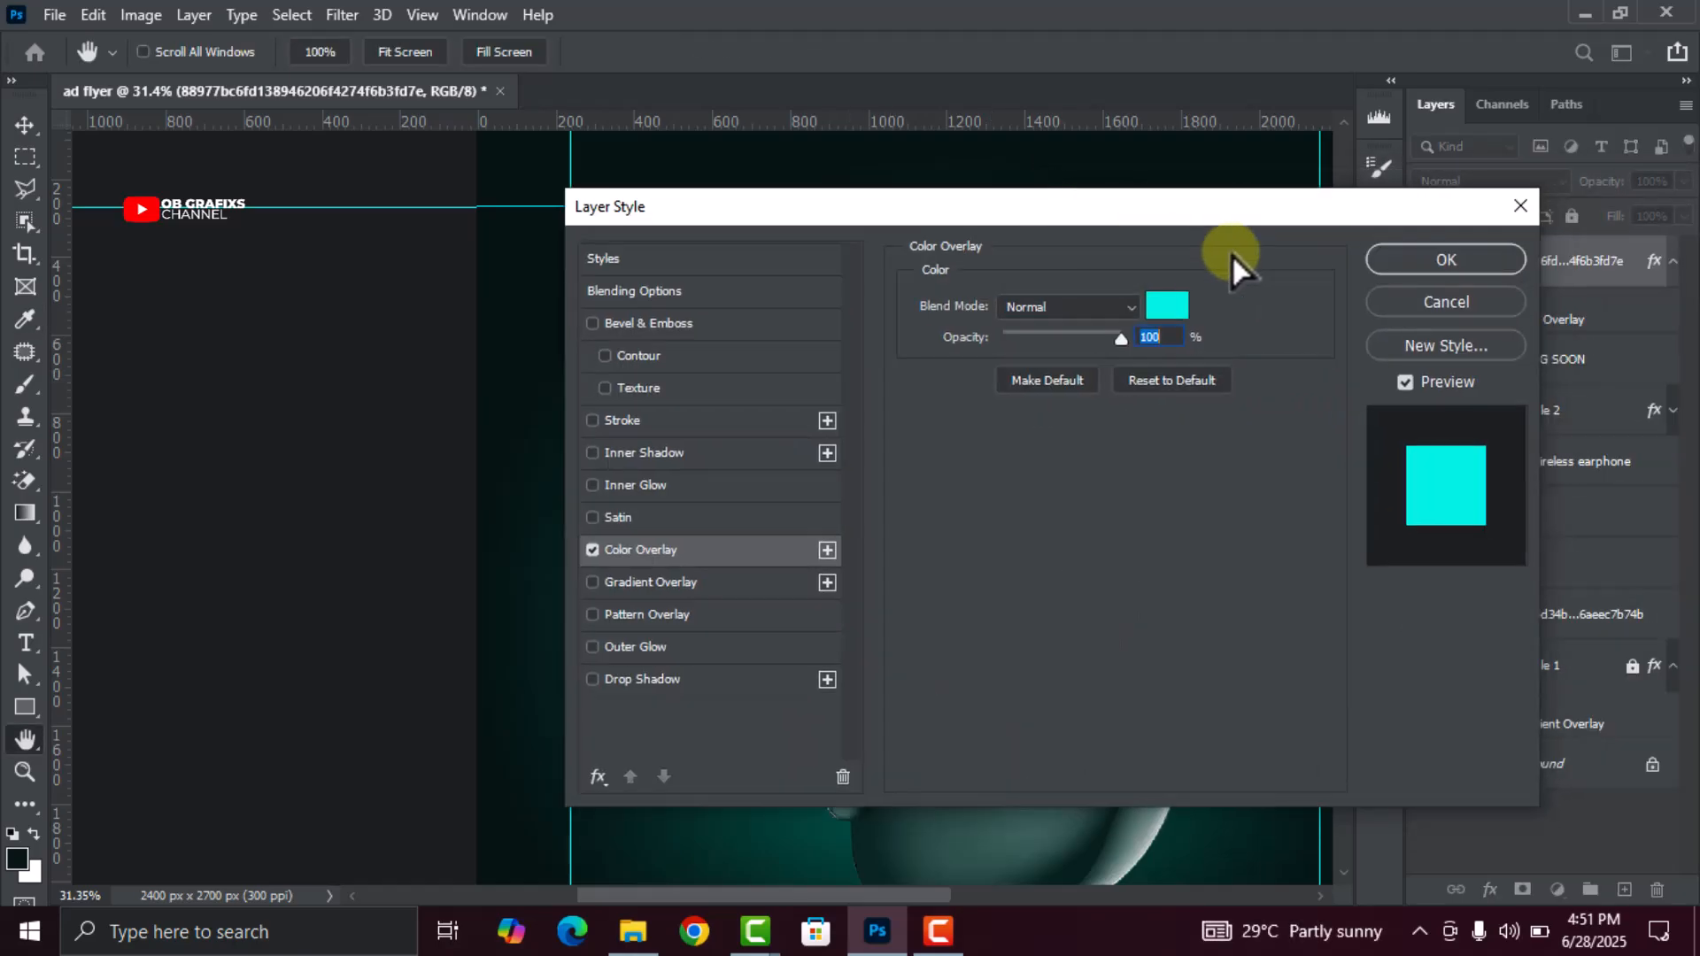
pyautogui.click(1413, 264)
pyautogui.click(146, 544)
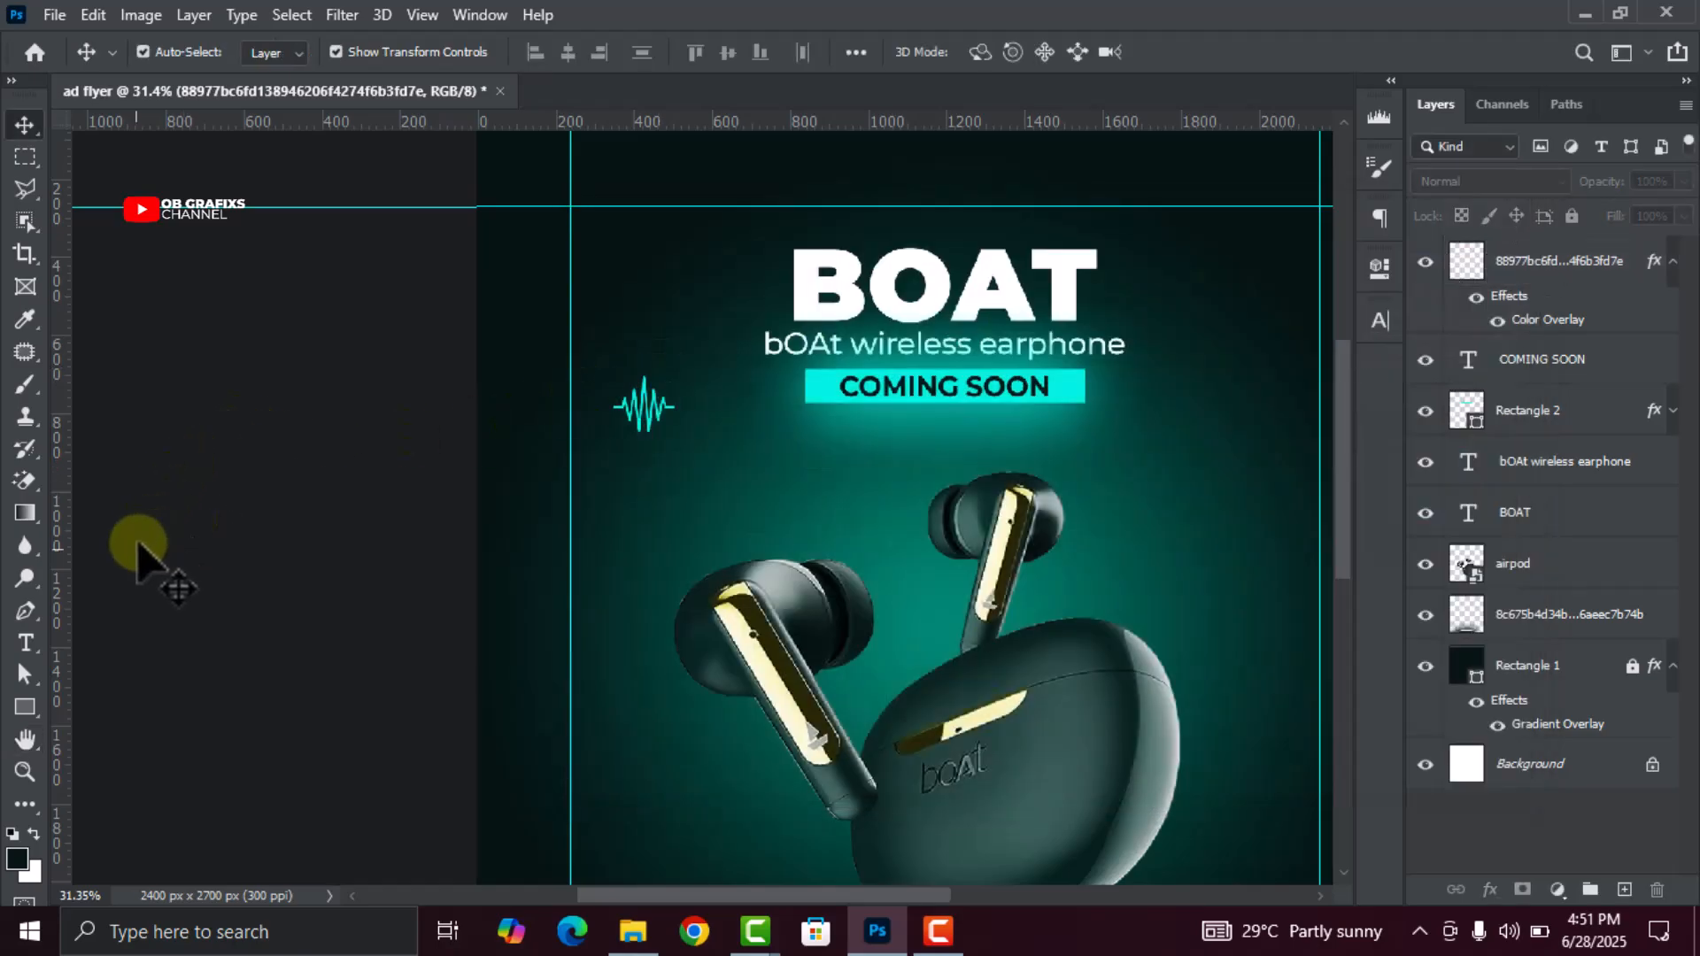
# Draw a rectangle about 203 × 177 px around the sound-wave icon
pyautogui.click(25, 707)
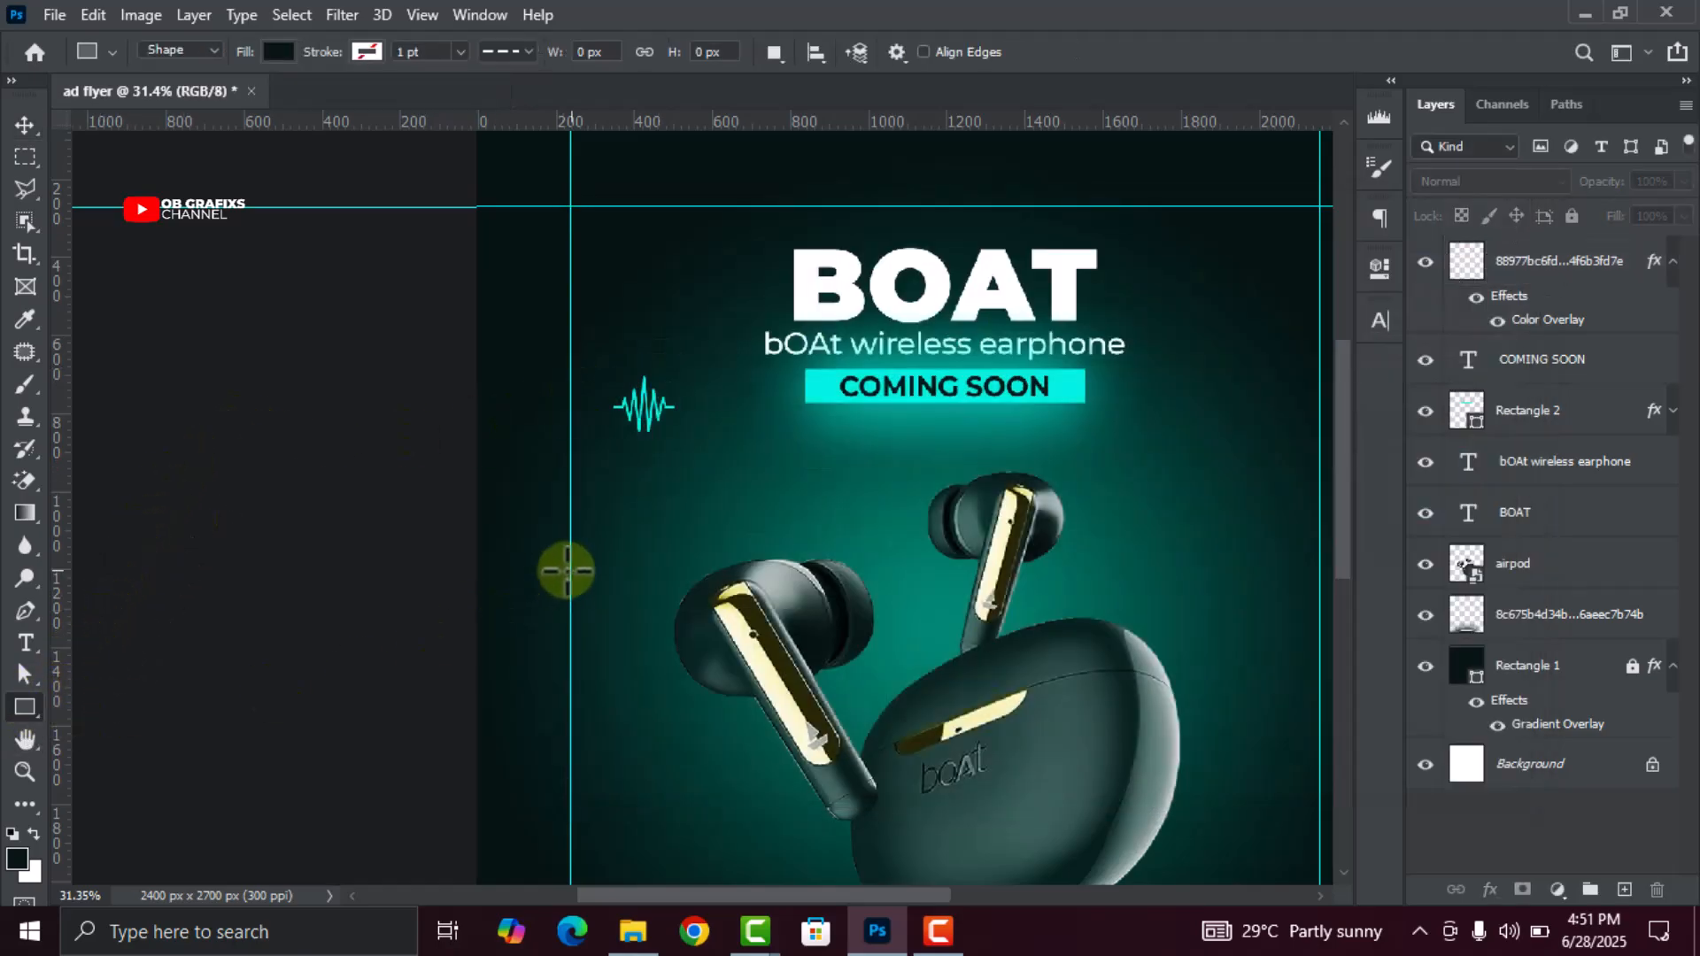
pyautogui.rightClick(34, 710)
pyautogui.click(124, 705)
pyautogui.scroll(1, 647, 399)
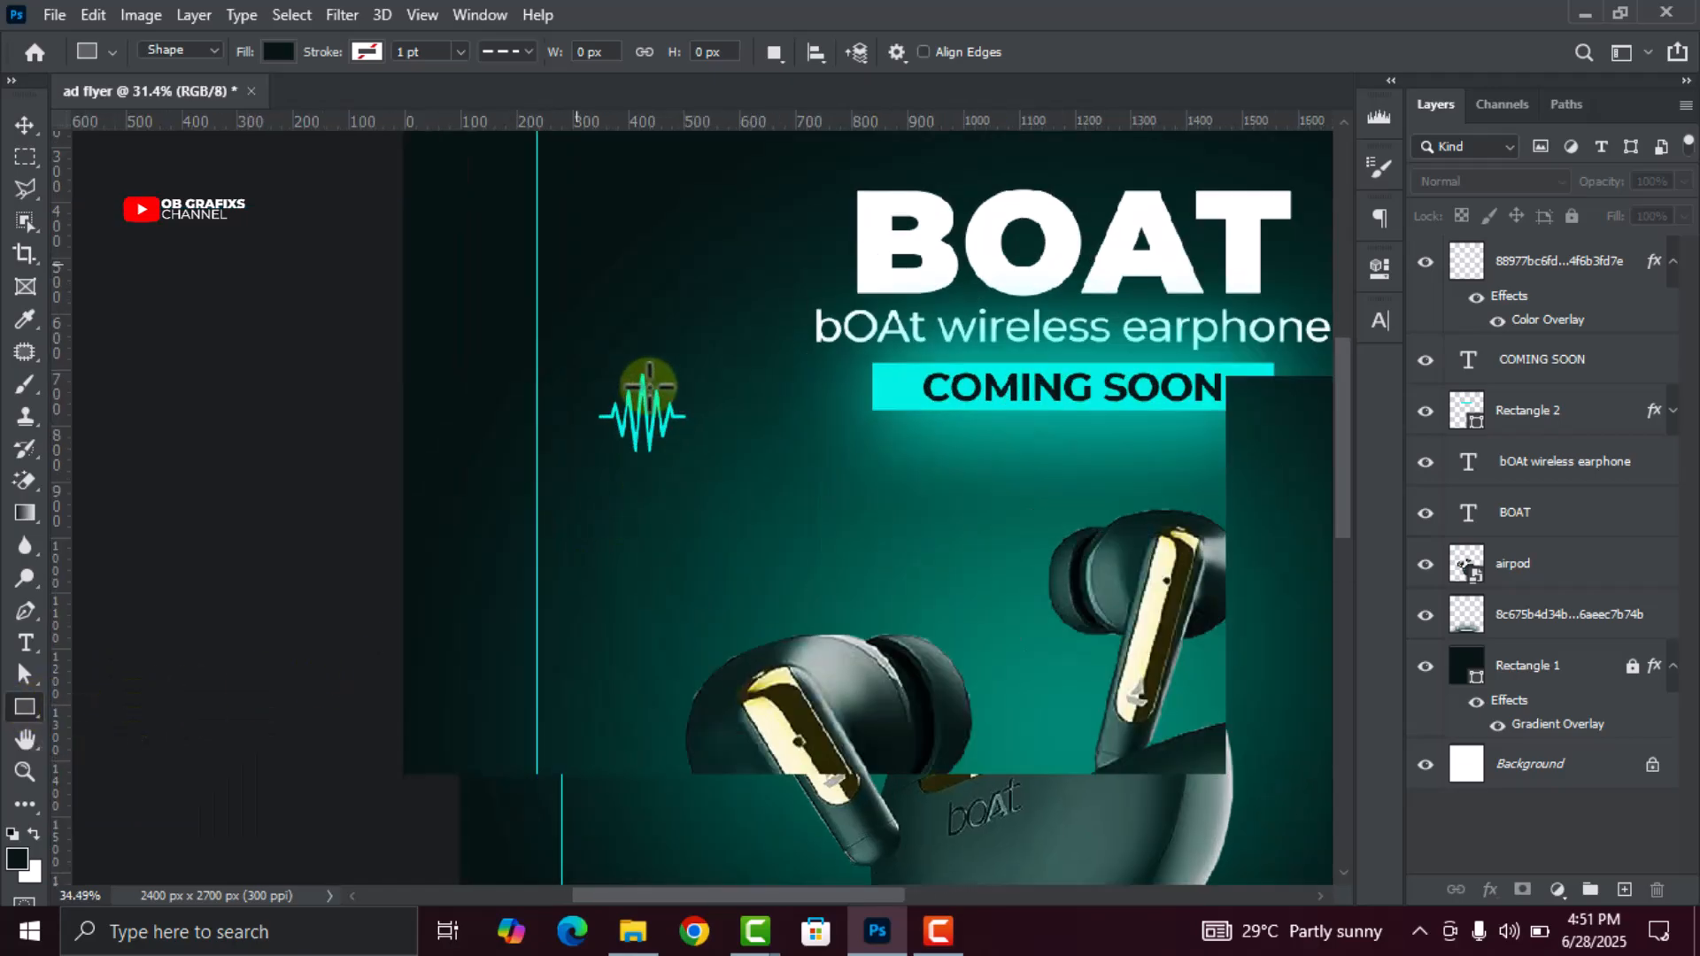
pyautogui.scroll(2, 647, 389)
pyautogui.moveTo(578, 360); pyautogui.dragTo(703, 467)
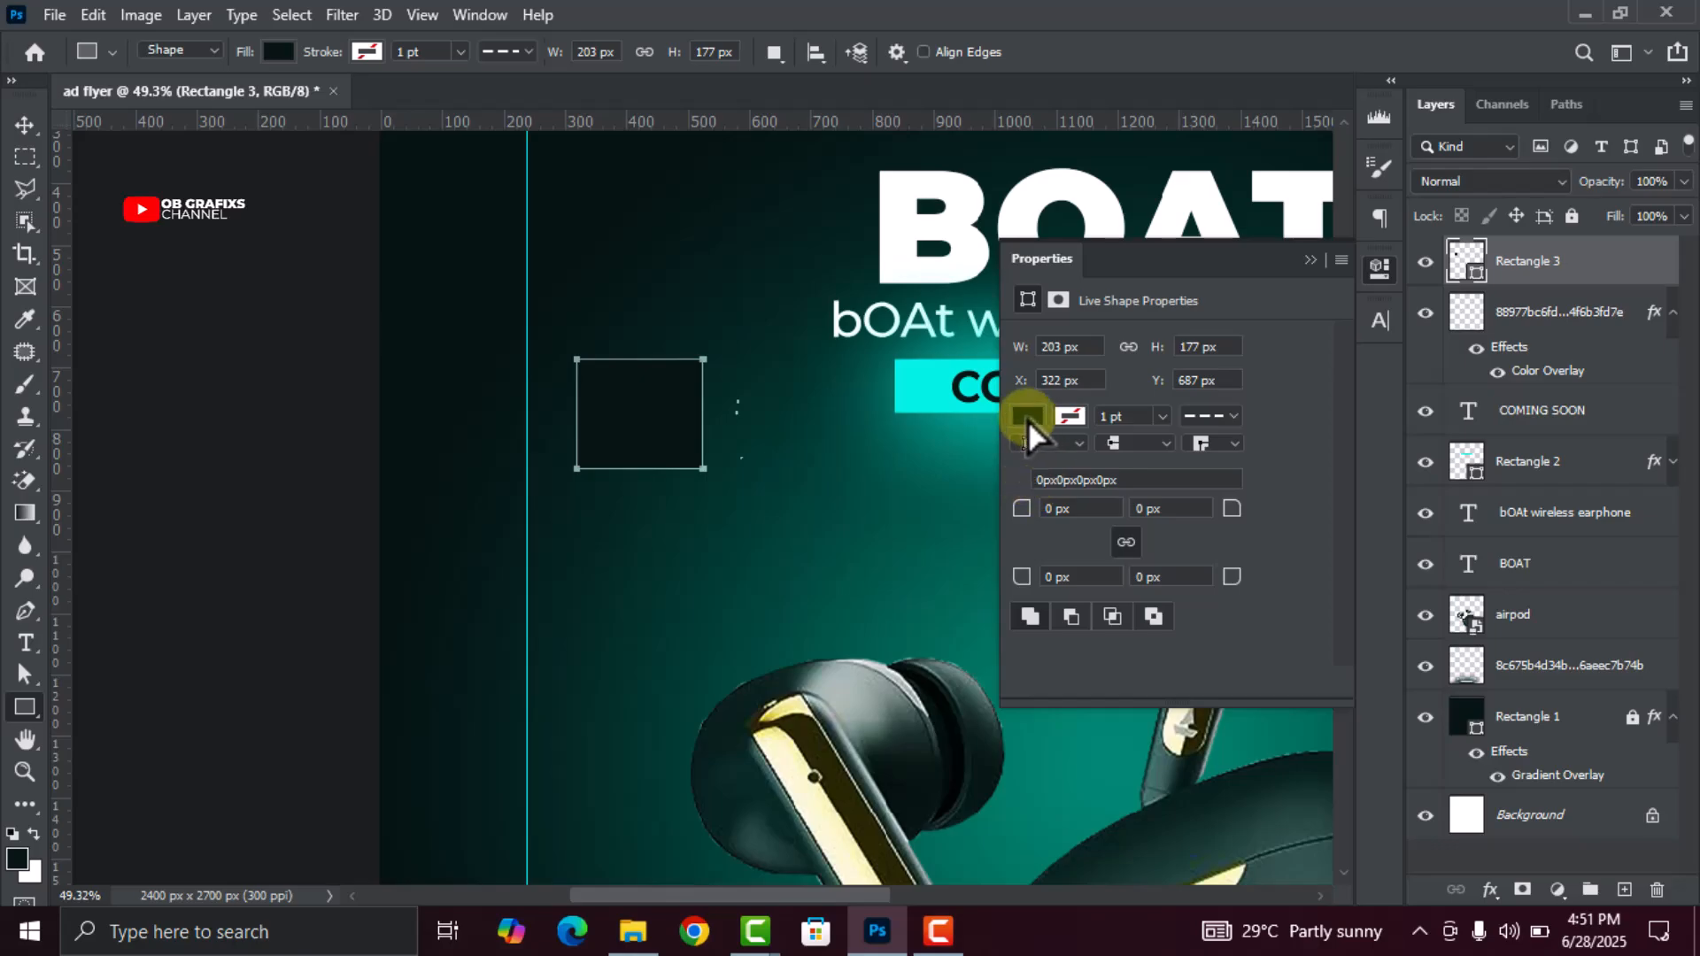
# Set the icon rectangle to no fill with a solid cyan stroke
pyautogui.click(1027, 416)
pyautogui.click(1039, 464)
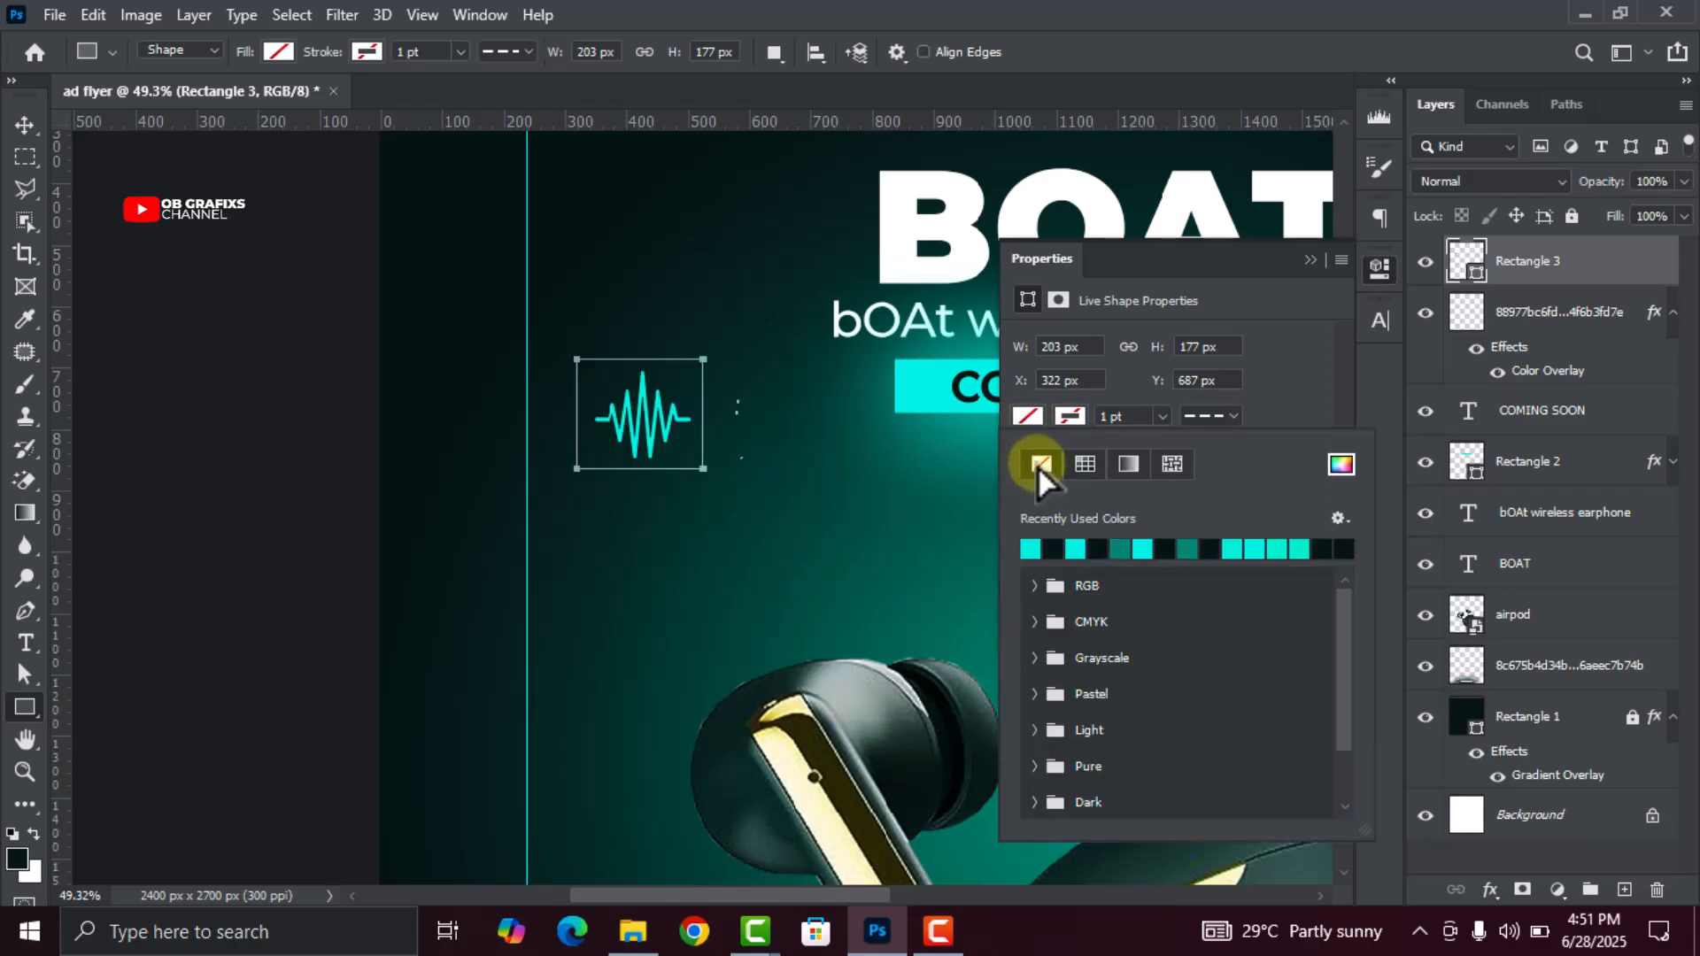
pyautogui.click(1068, 417)
pyautogui.click(1071, 417)
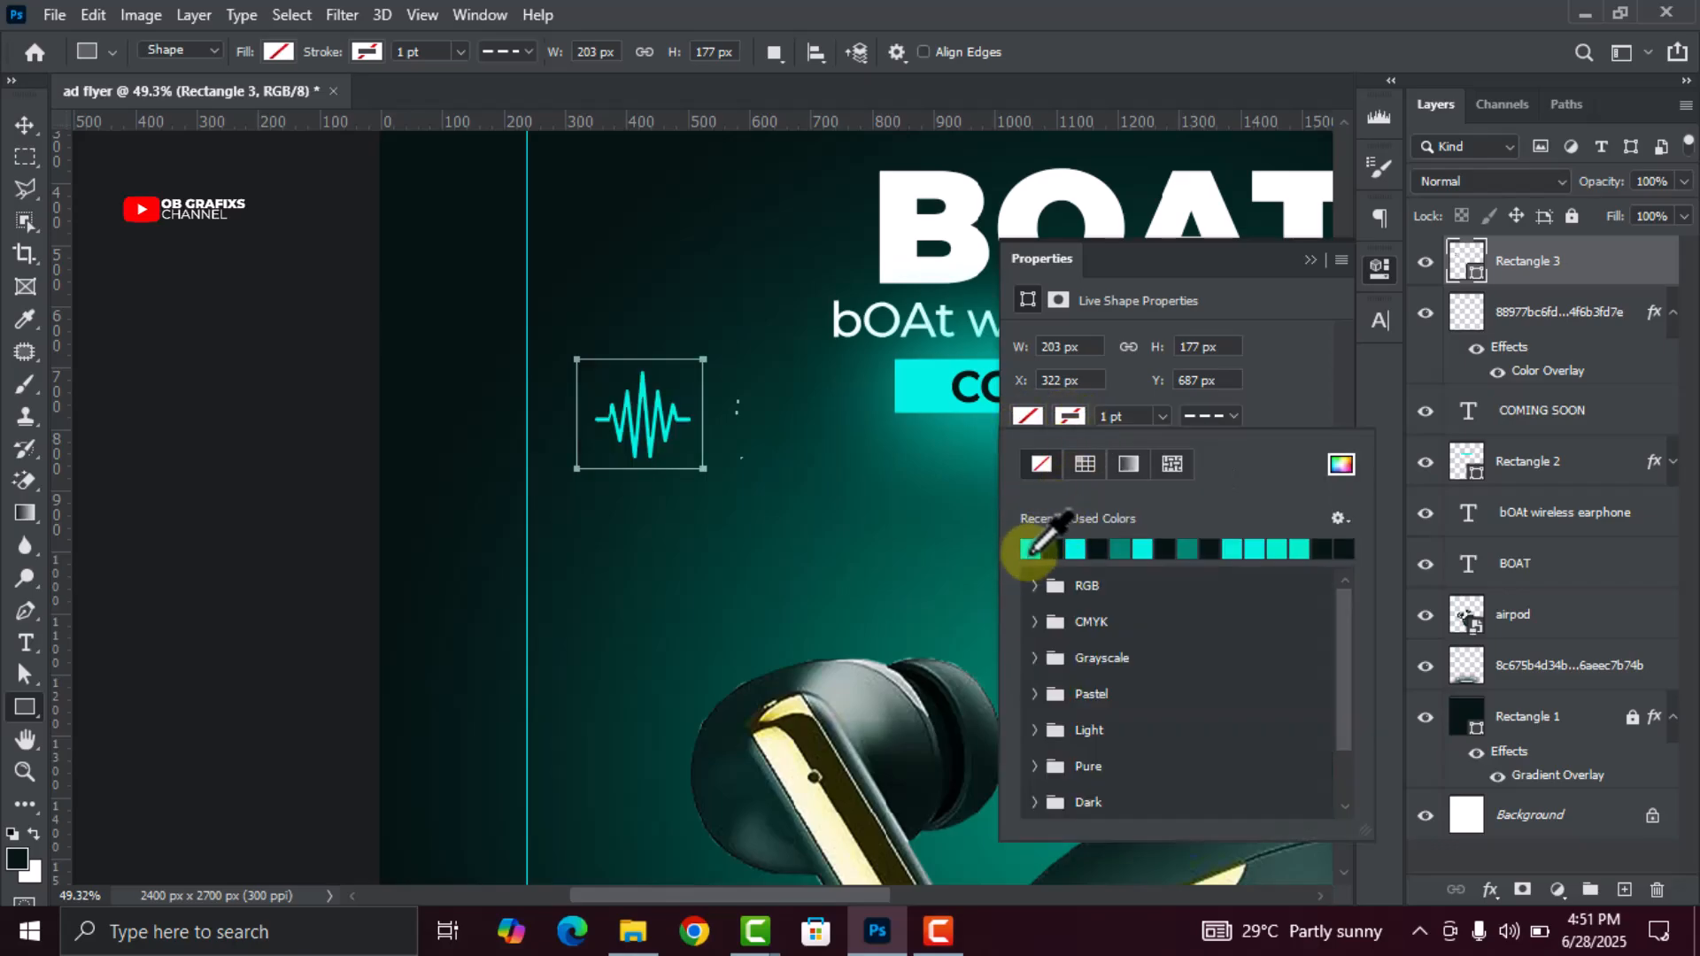
pyautogui.click(1226, 414)
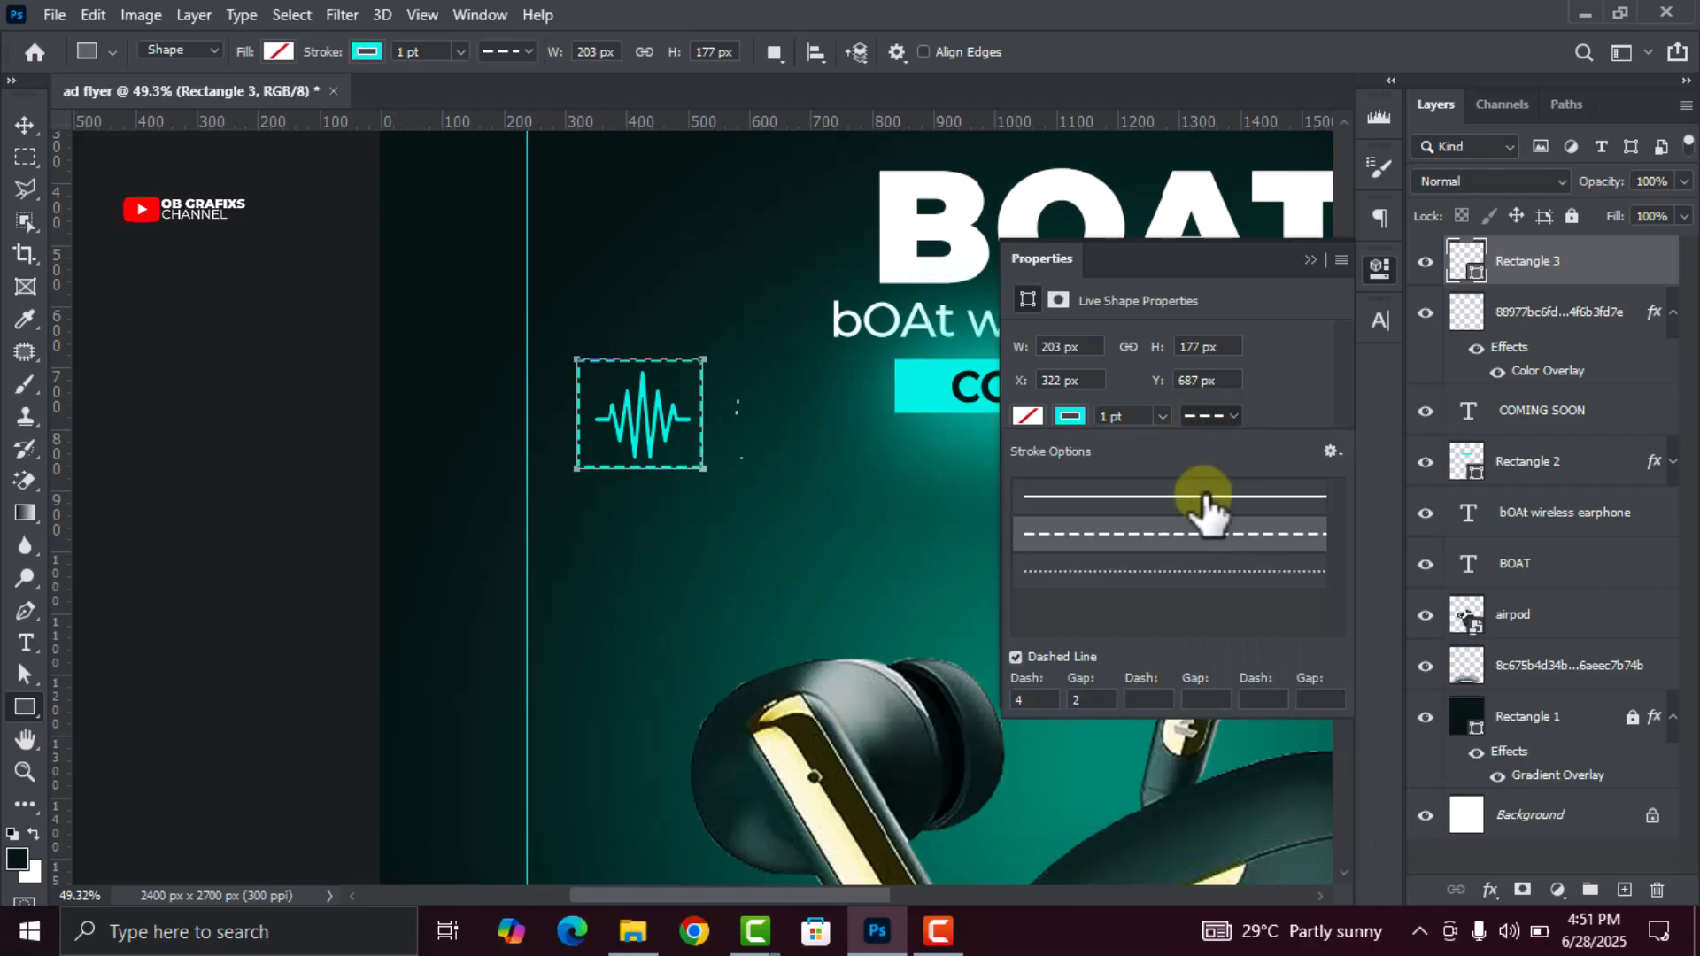
pyautogui.click(1204, 498)
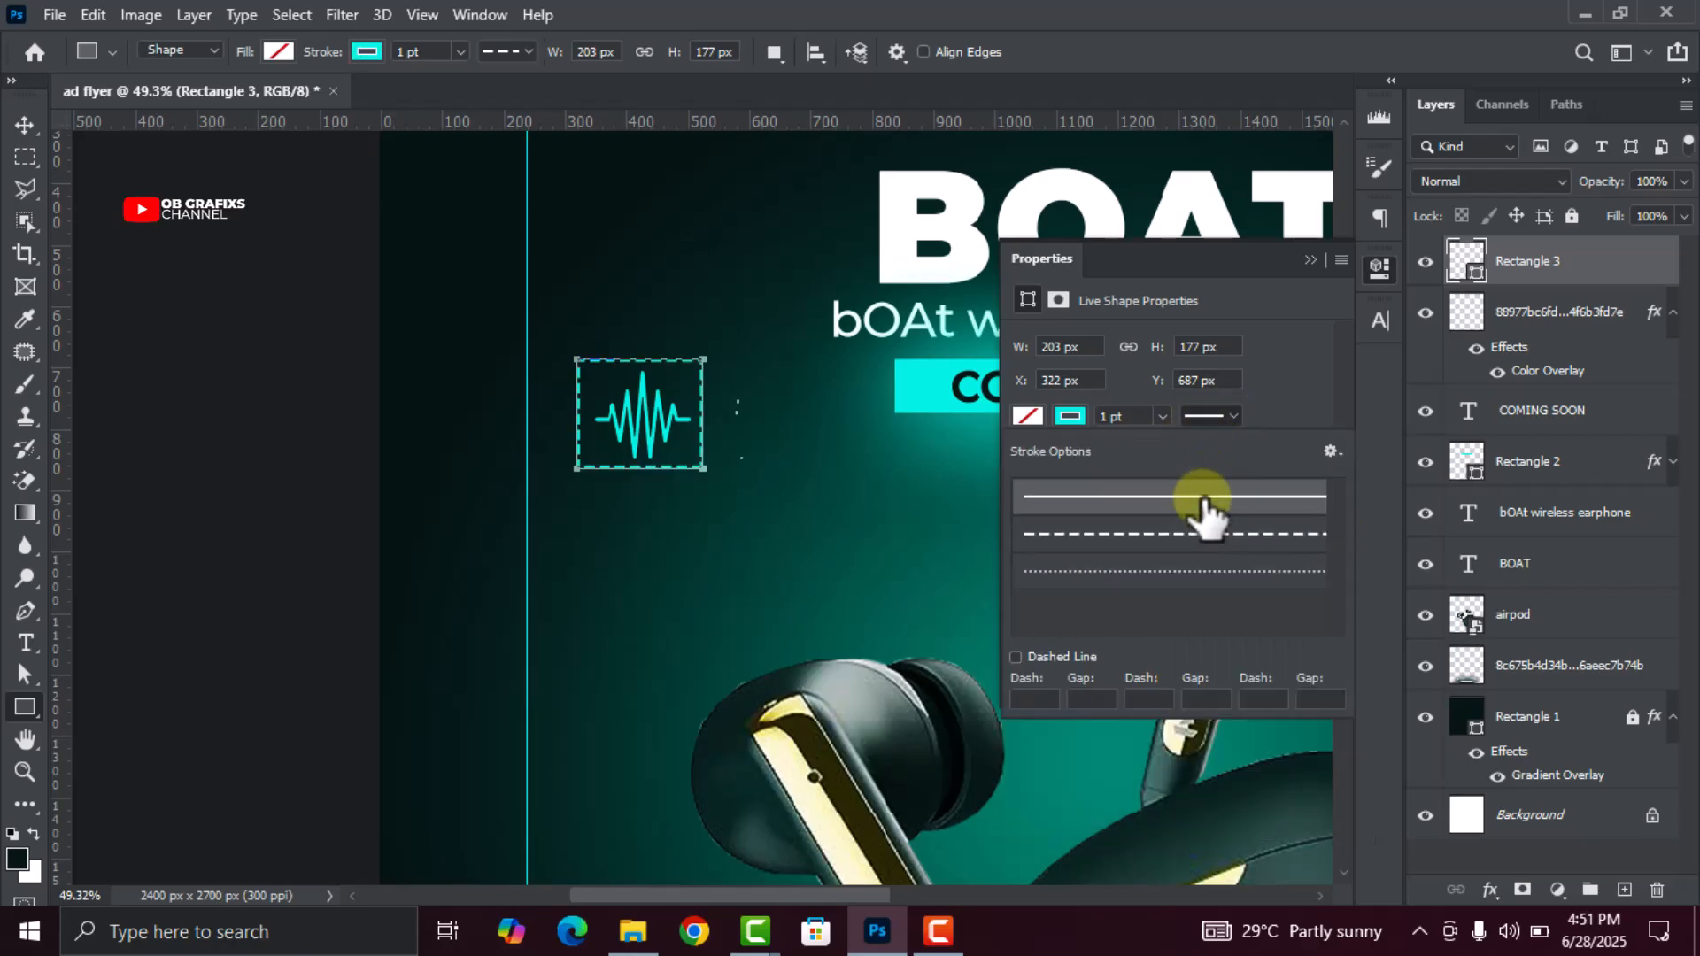
# Set the icon rectangle's stroke to 2 pt and its corner radius to 10 px
pyautogui.click(1108, 416)
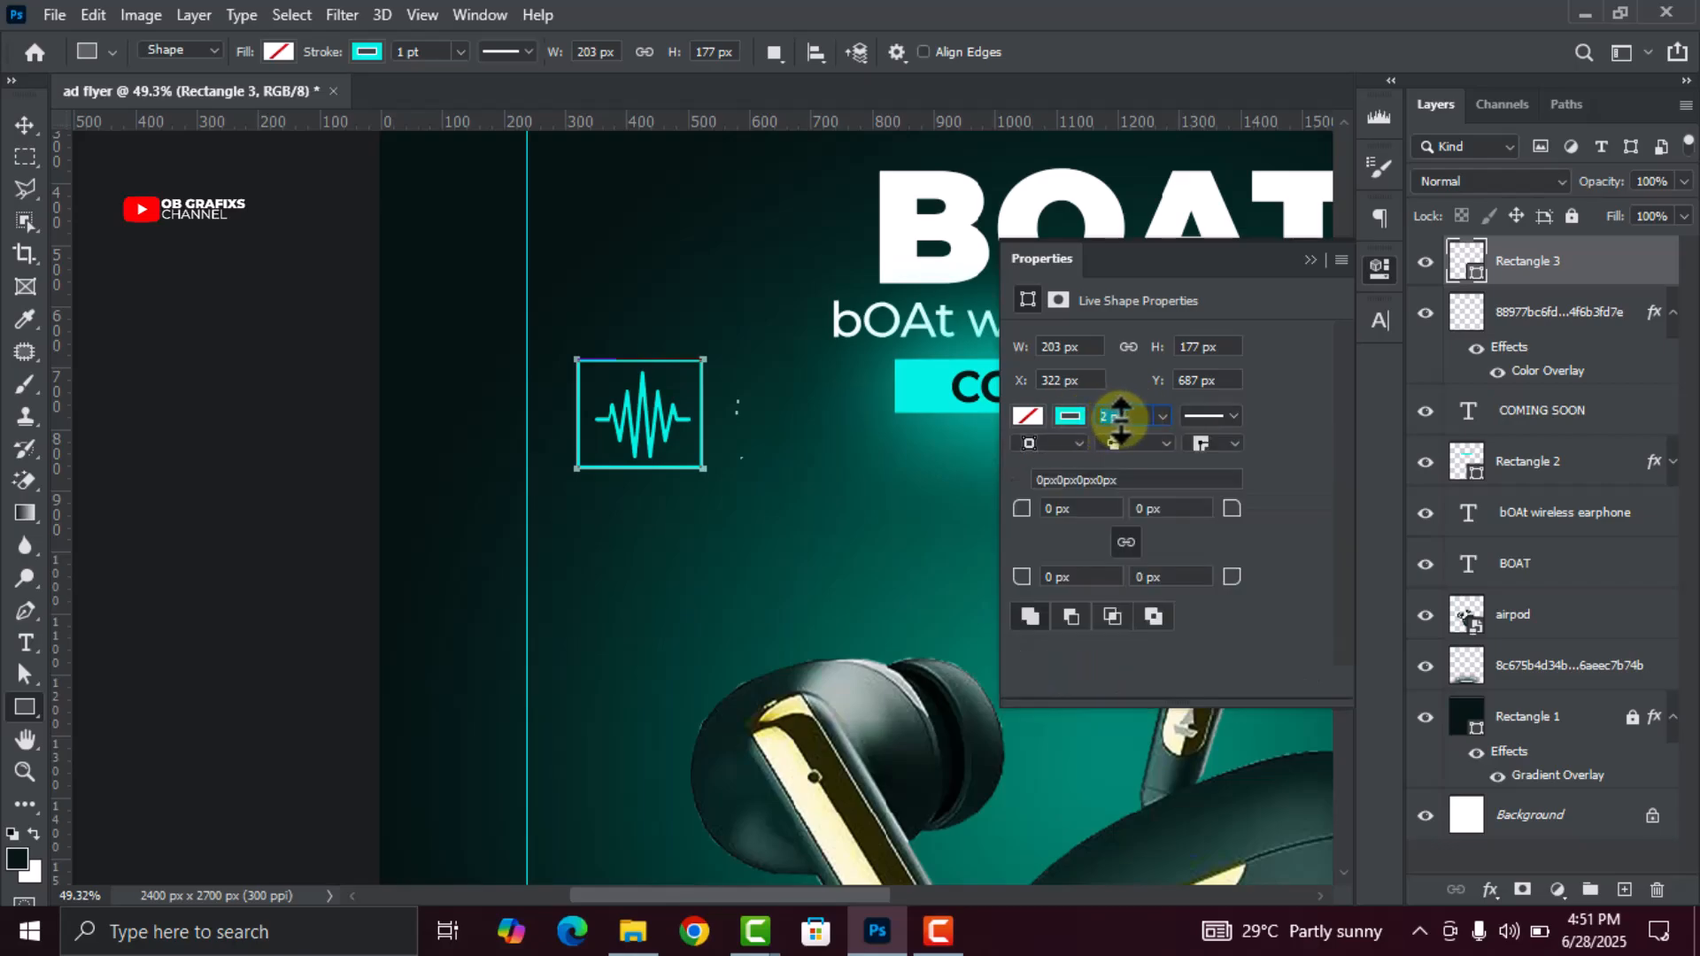
pyautogui.click(1020, 506)
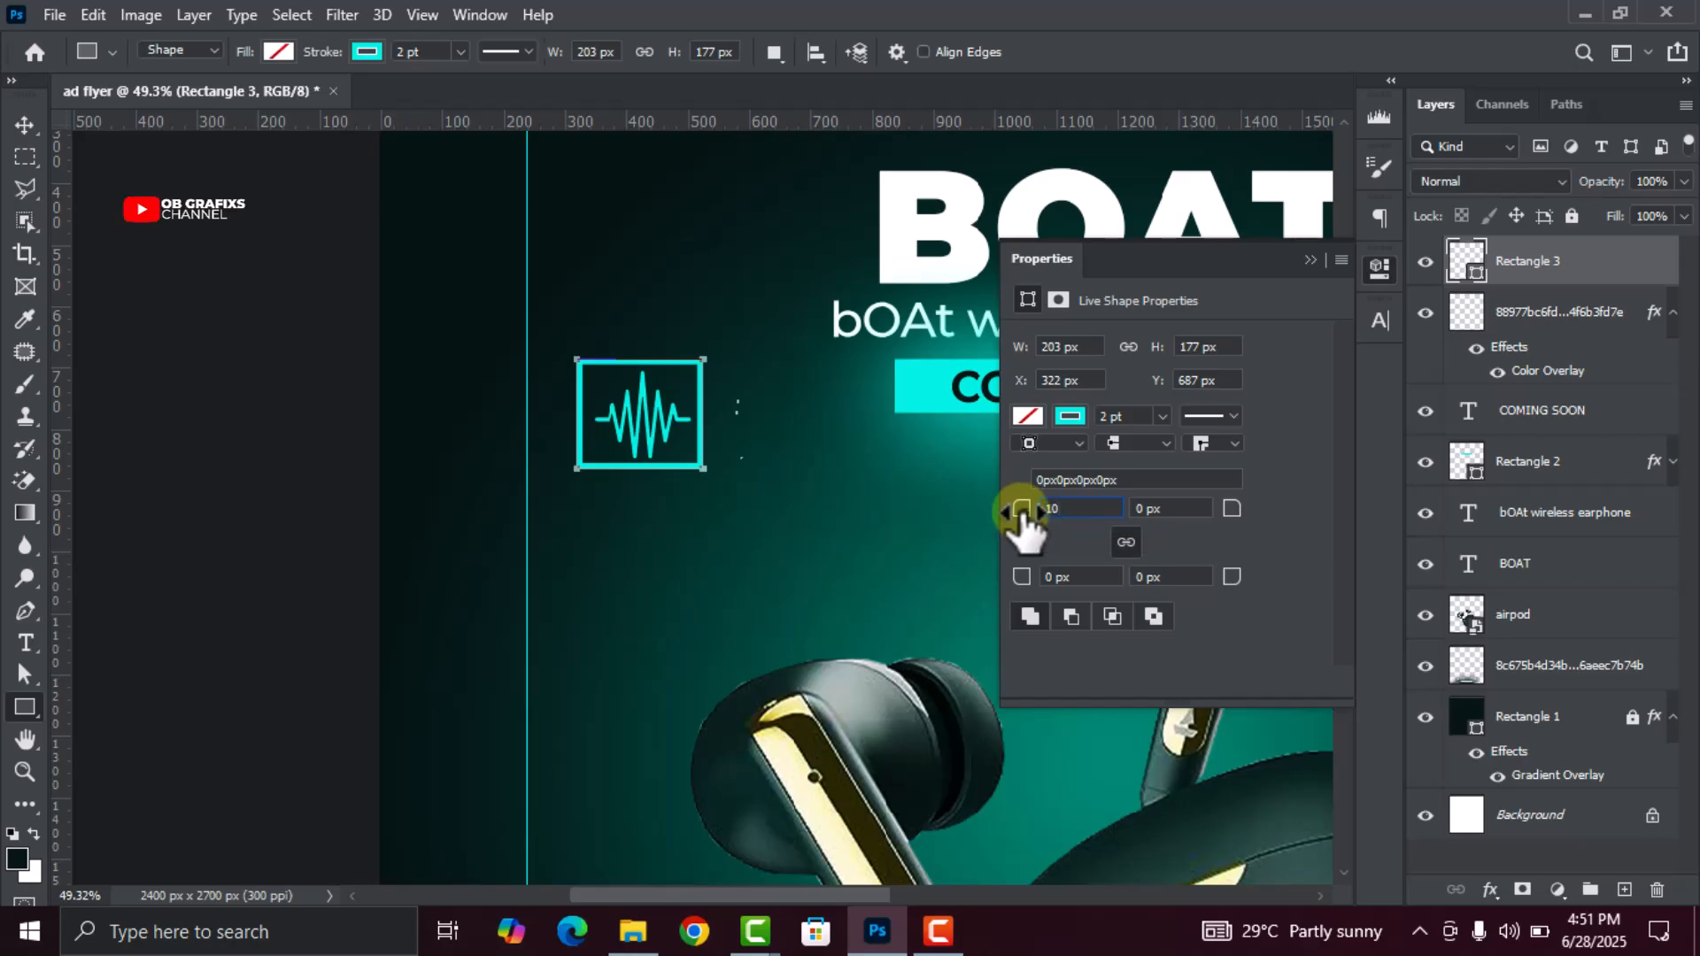
pyautogui.click(1380, 269)
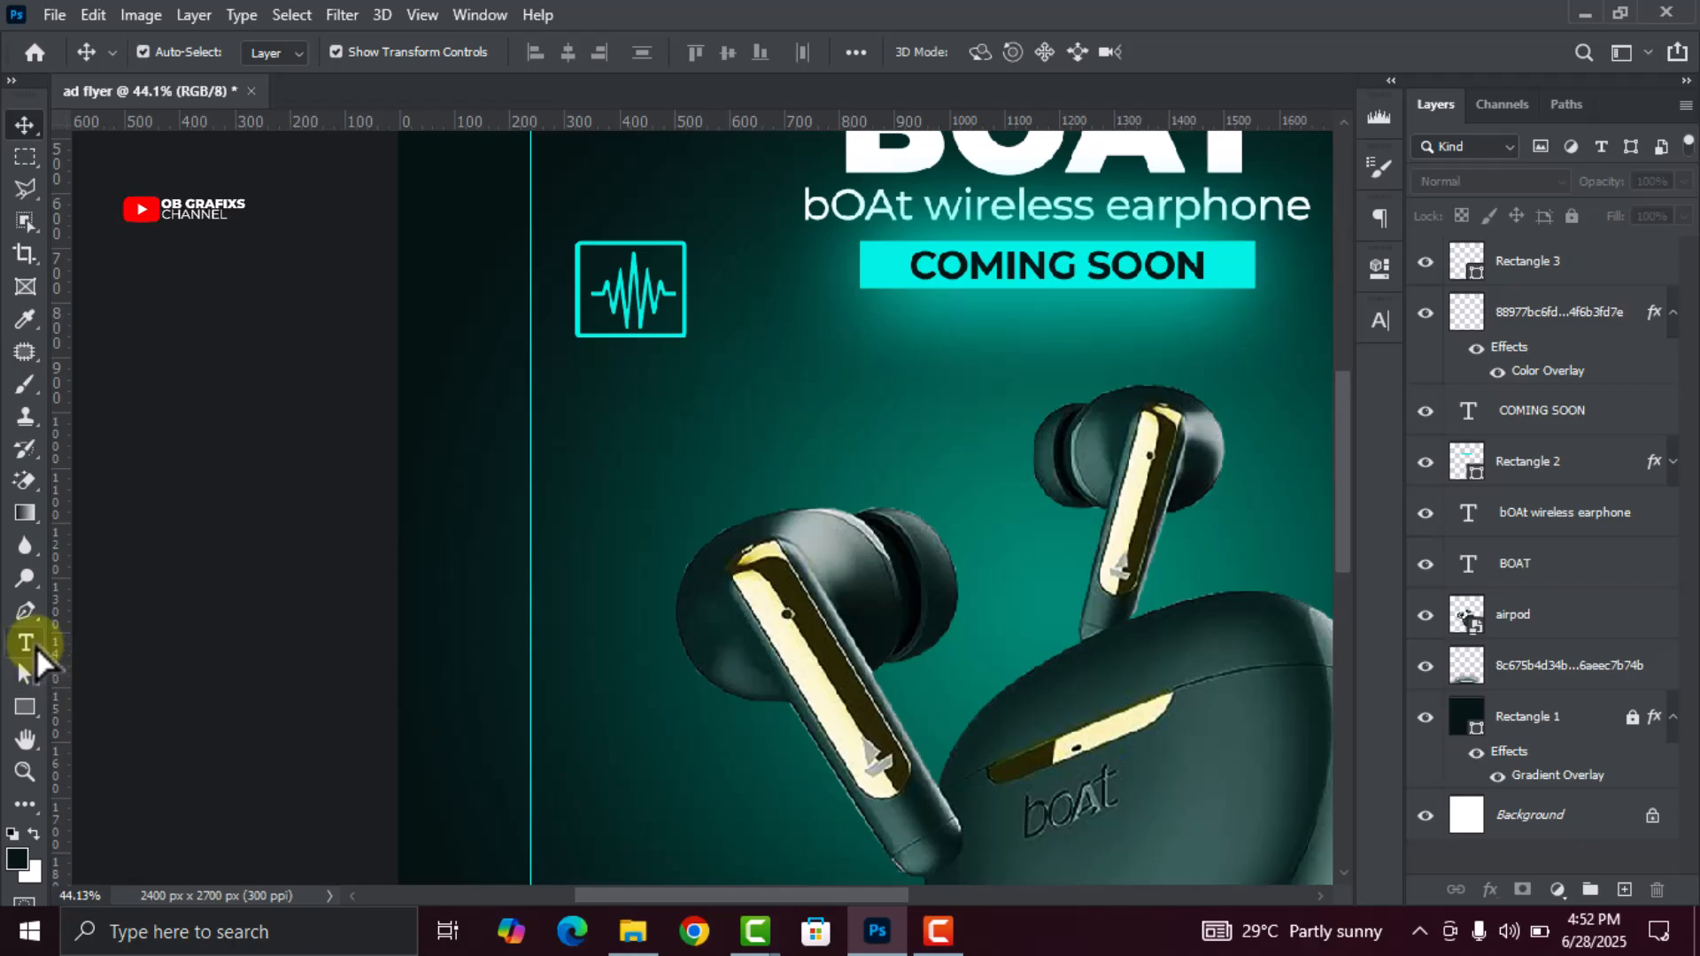
# Add the centred two-line text "Noise Cancelation" below the sound-wave icon
pyautogui.click(26, 644)
pyautogui.click(637, 470)
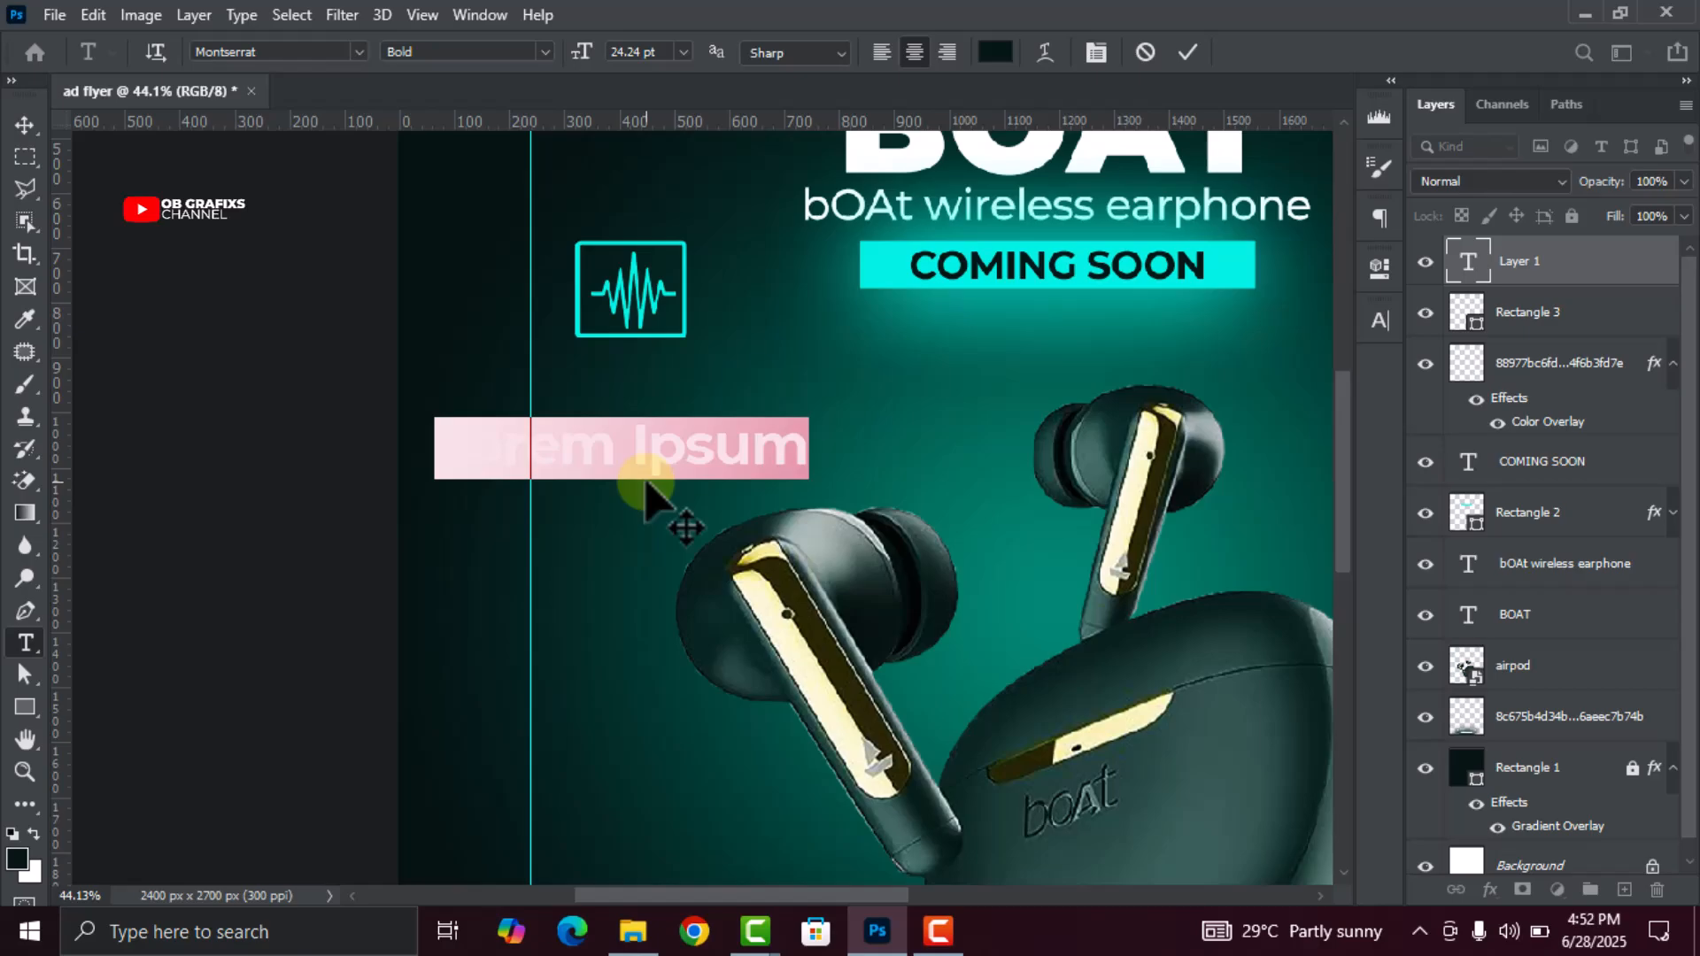
pyautogui.write('Noise')
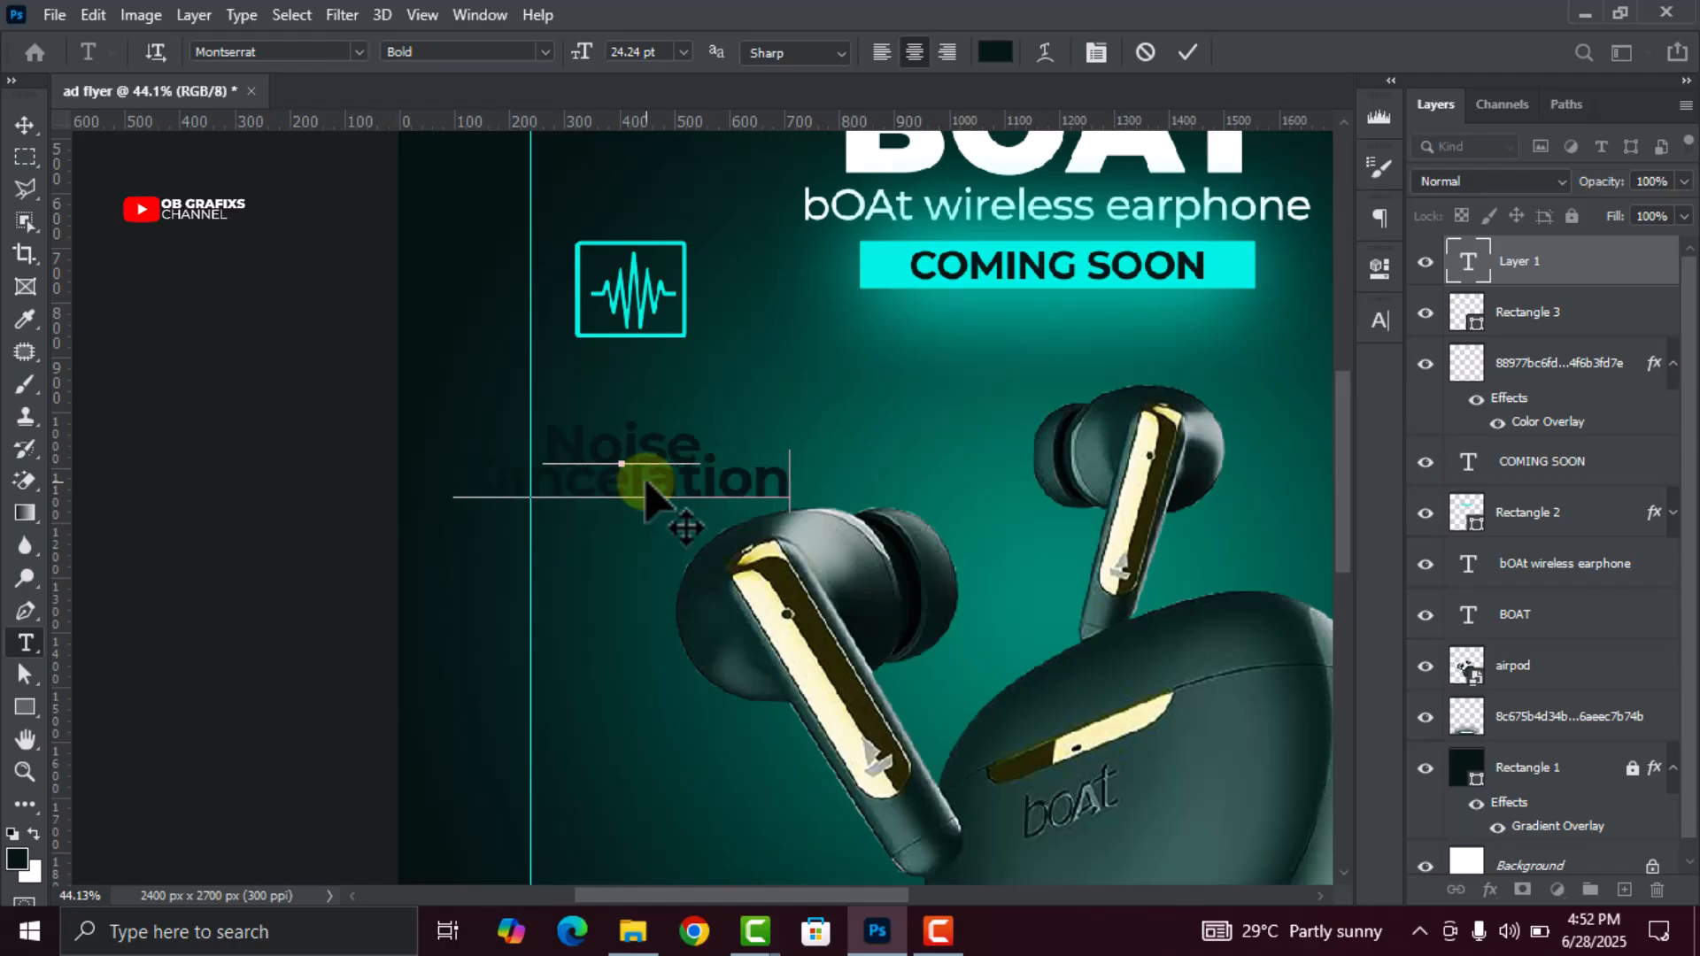
pyautogui.click(1188, 52)
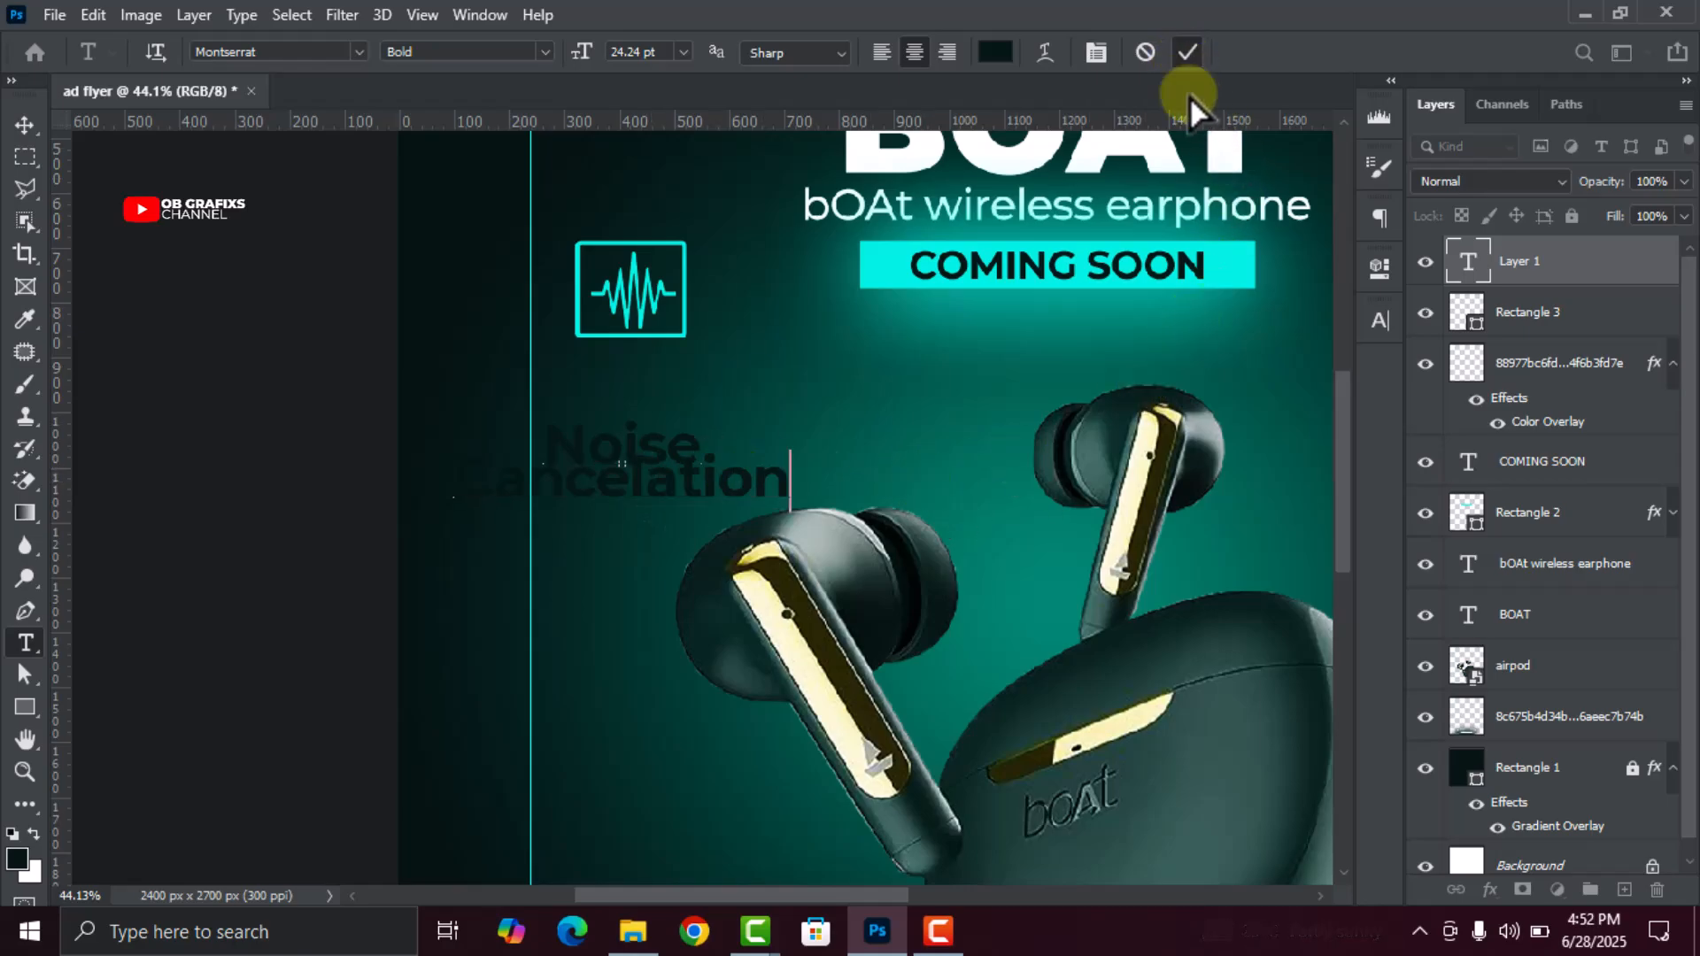
# Recolour the Noise Cancelation text with the COMING SOON bar's cyan and set its weight to Montserrat Medium
pyautogui.doubleClick(1461, 263)
pyautogui.click(1314, 461)
pyautogui.click(939, 265)
pyautogui.press('Return')
pyautogui.click(1337, 357)
pyautogui.click(1296, 543)
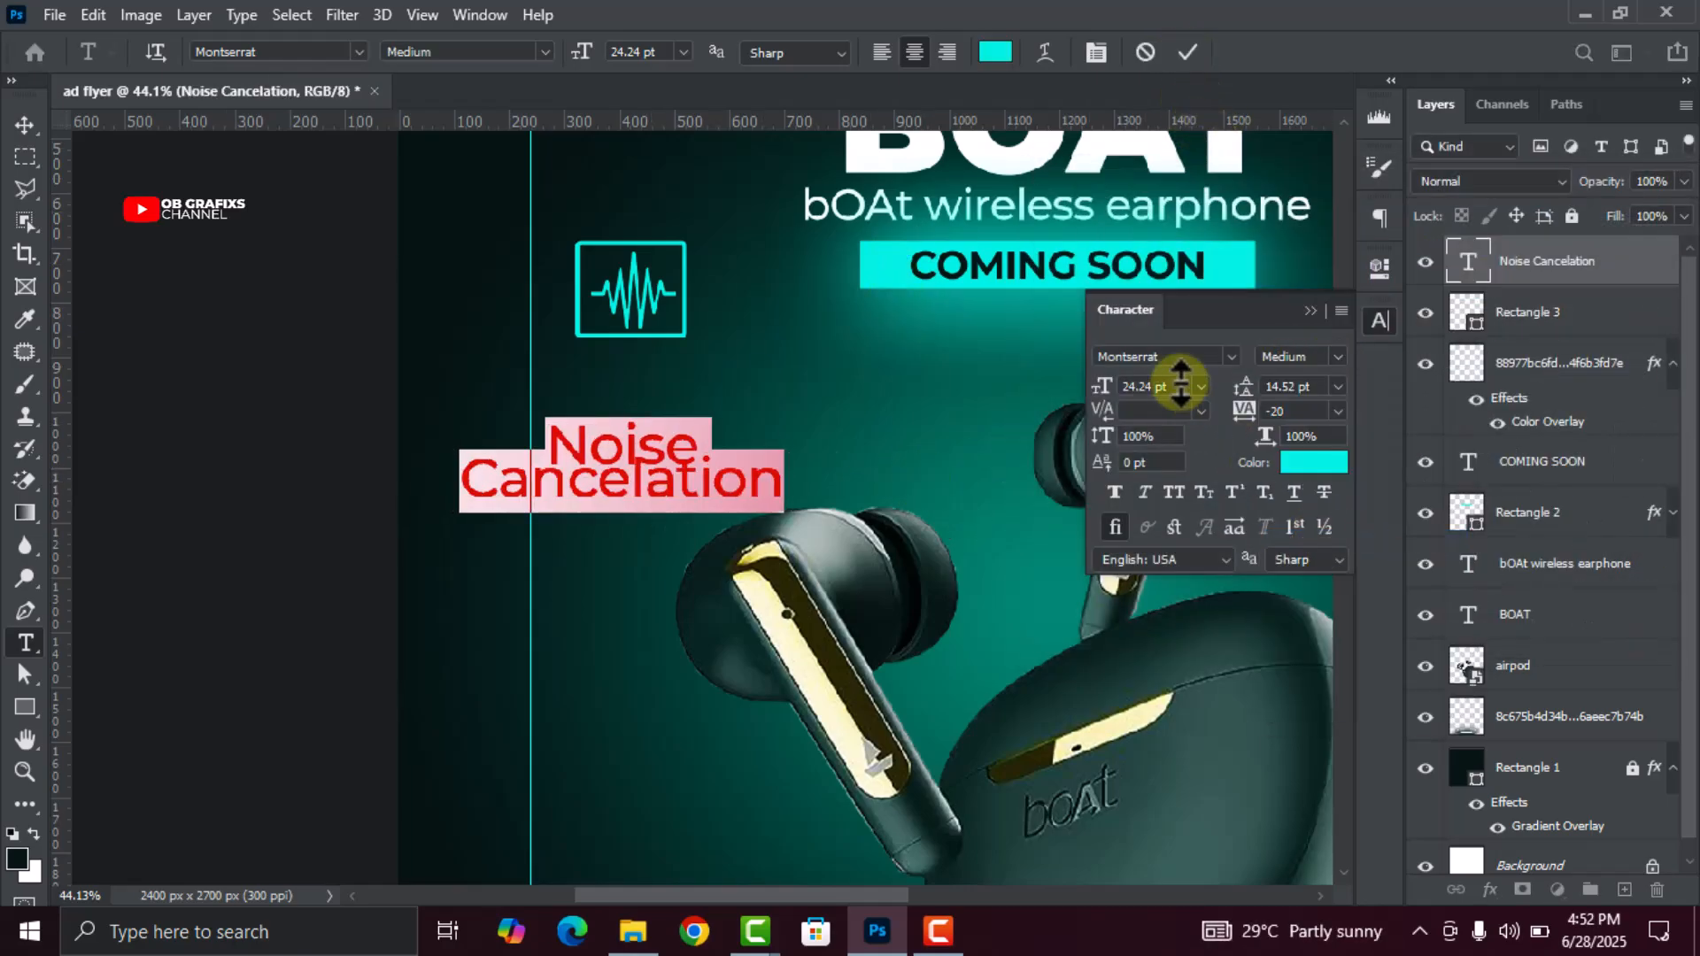
# Reduce the Noise Cancelation text to about the icon box's width and move it directly under the box
pyautogui.scroll(-15, 1165, 387)
pyautogui.click(1187, 51)
pyautogui.press('v')
pyautogui.scroll(3, 614, 398)
pyautogui.moveTo(655, 487); pyautogui.dragTo(669, 373)
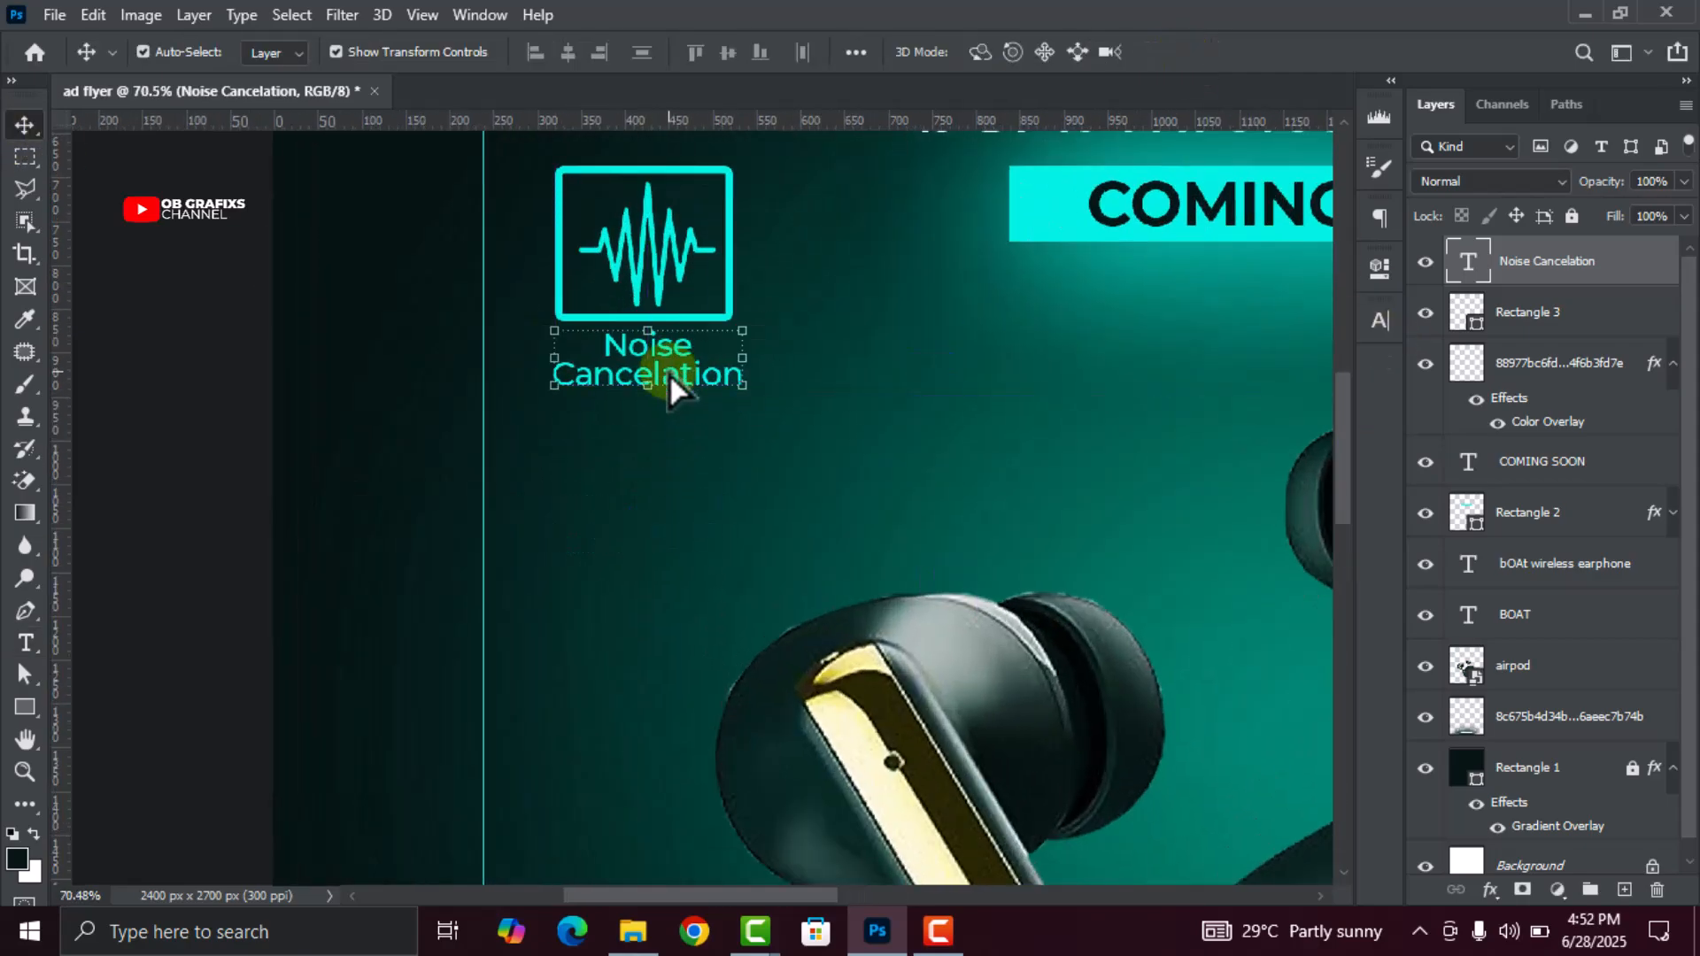
pyautogui.click(165, 479)
# Duplicate the rounded icon box and move the copy straight down below the Noise Cancelation label
pyautogui.click(707, 315)
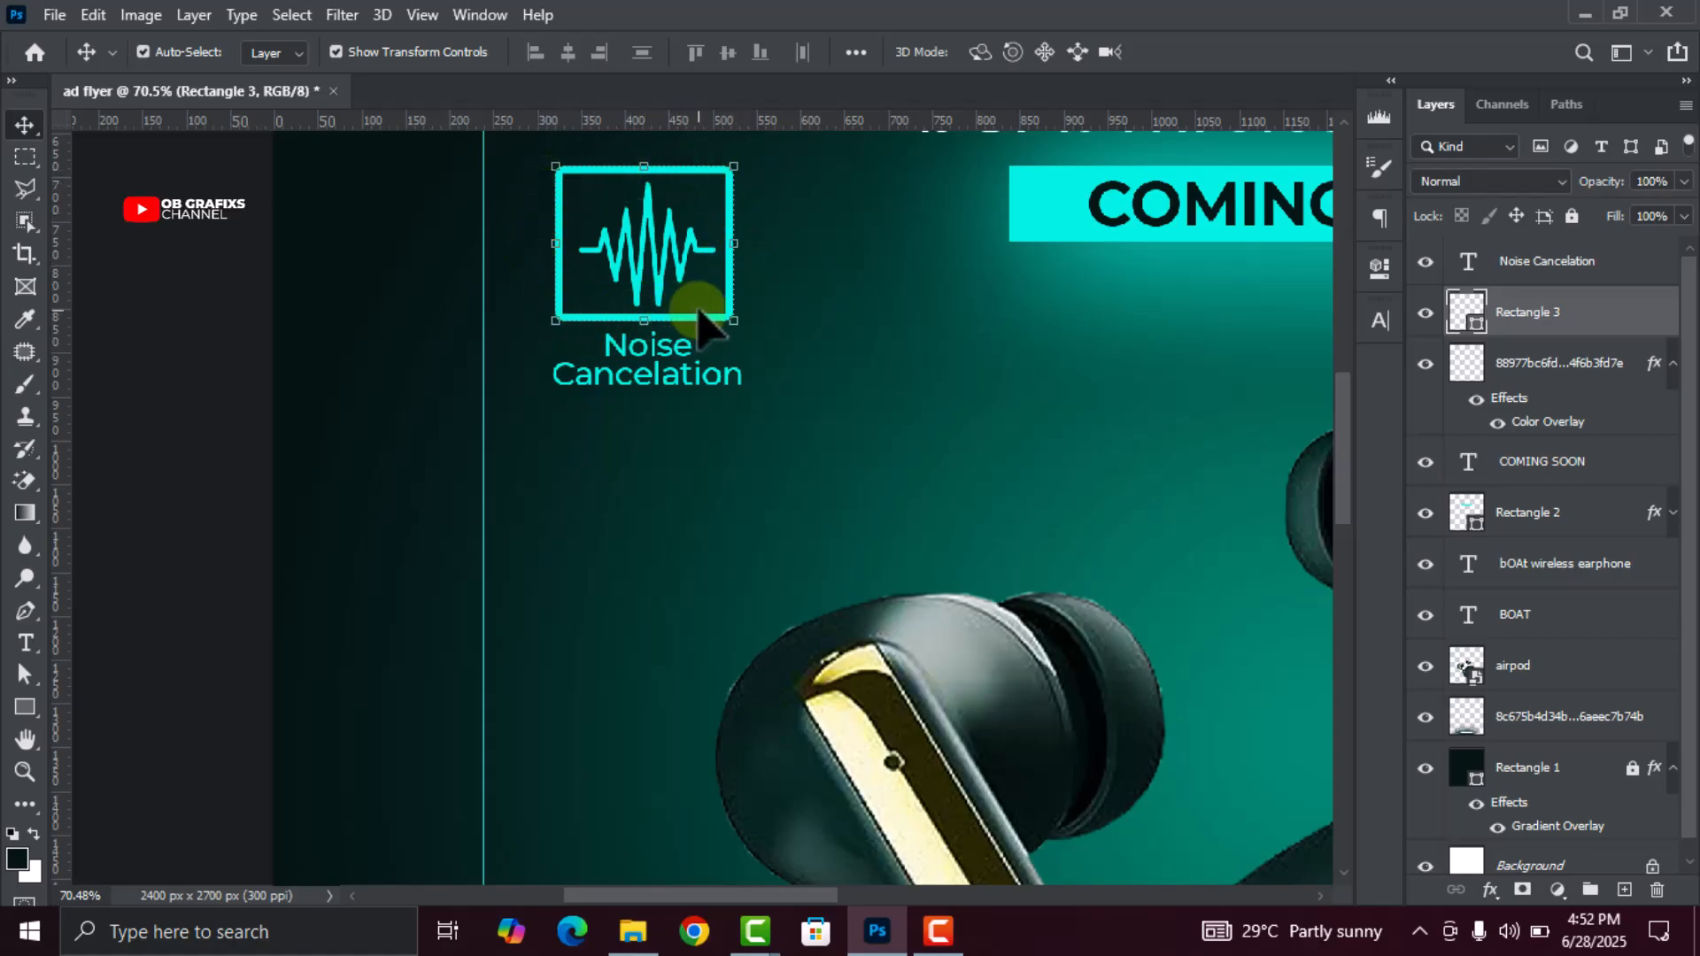
pyautogui.press('ctrl')
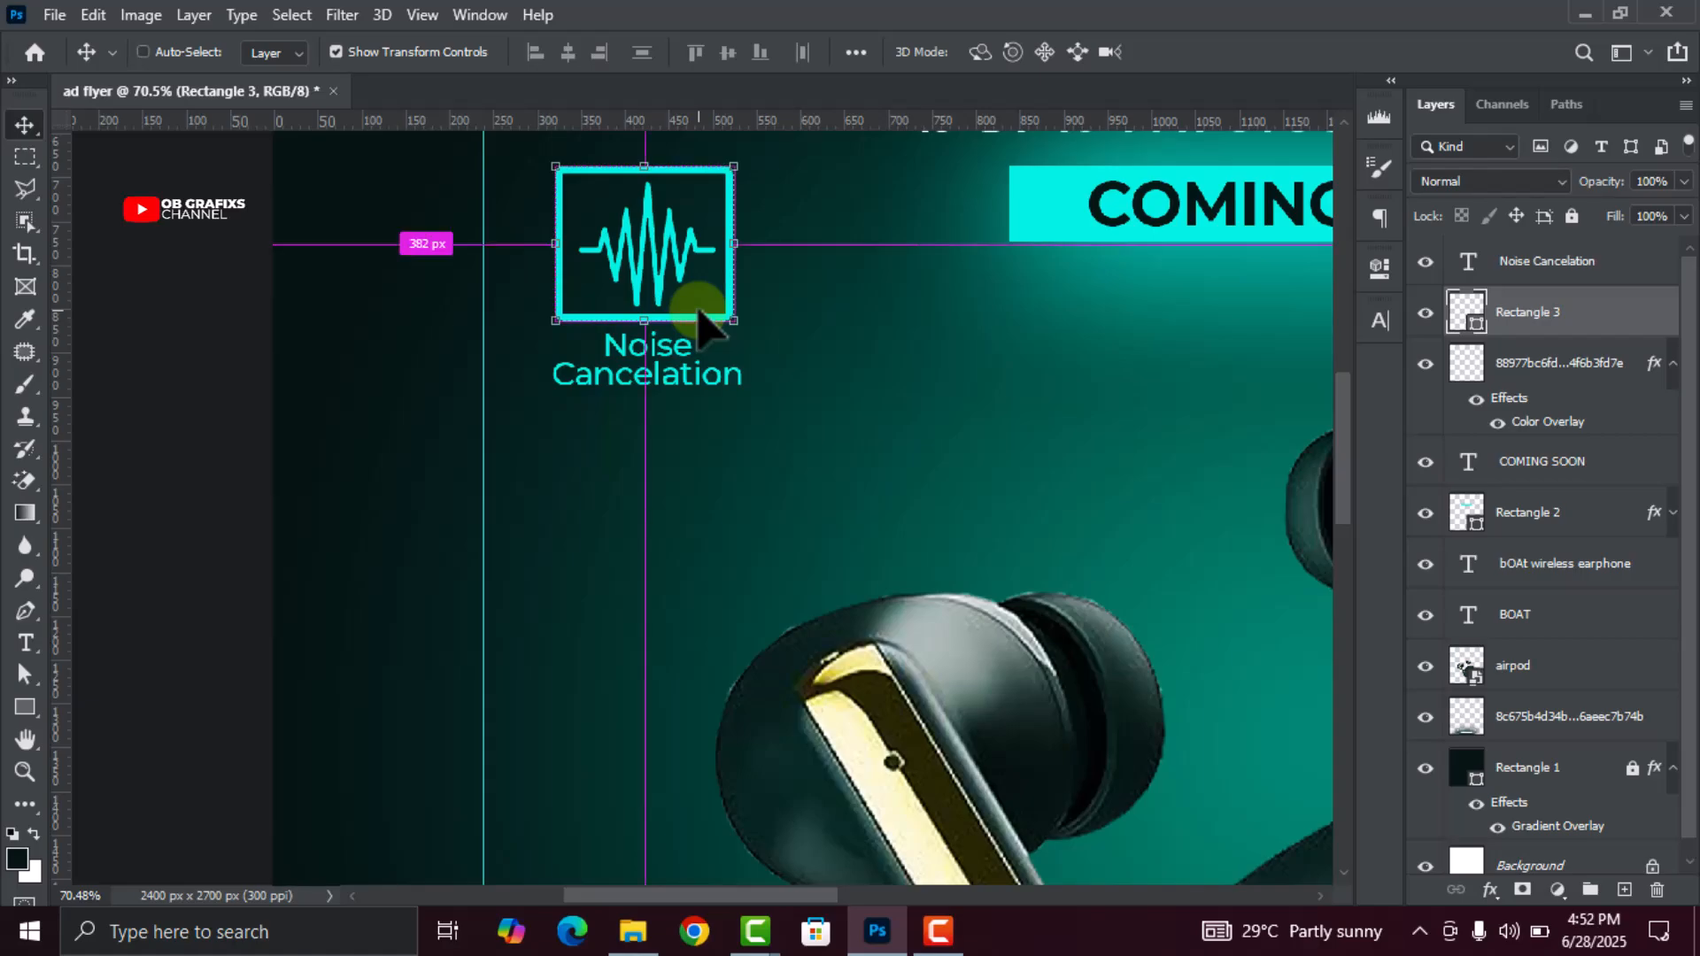
pyautogui.hotkey('ctrl', 'j')
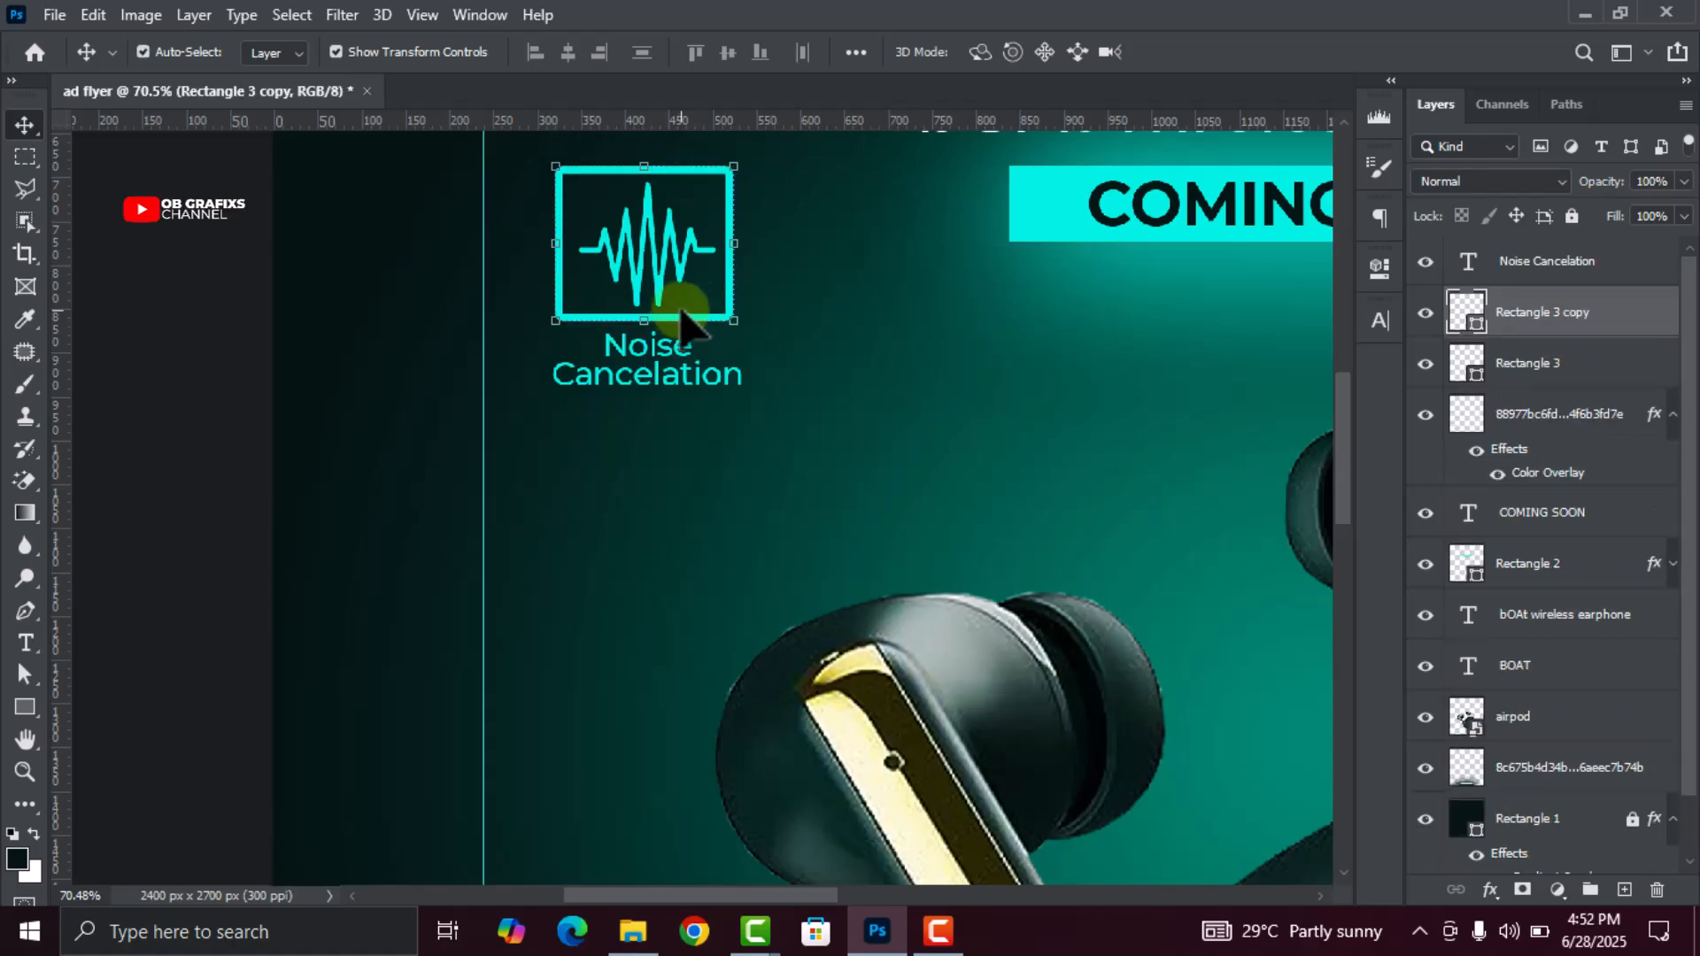
pyautogui.moveTo(693, 319); pyautogui.dragTo(694, 597)
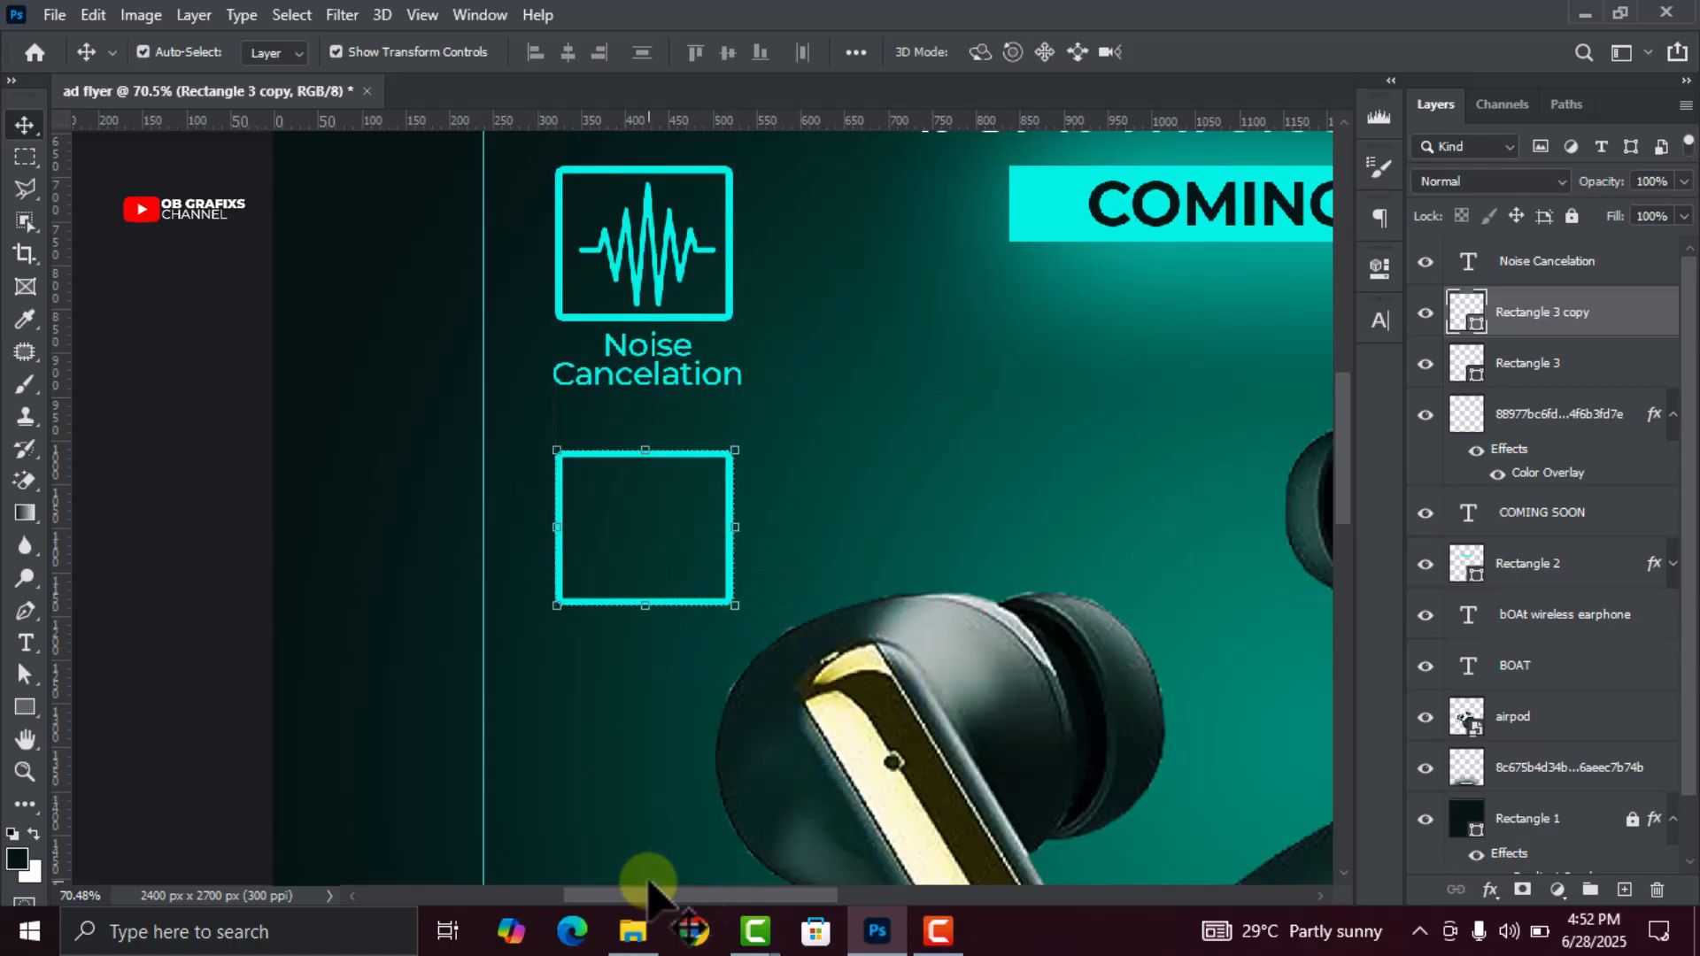
# Place the Bluetooth icon image from the flyer design folder, scale it to about 77% and move it clear of the icon boxes
pyautogui.click(631, 934)
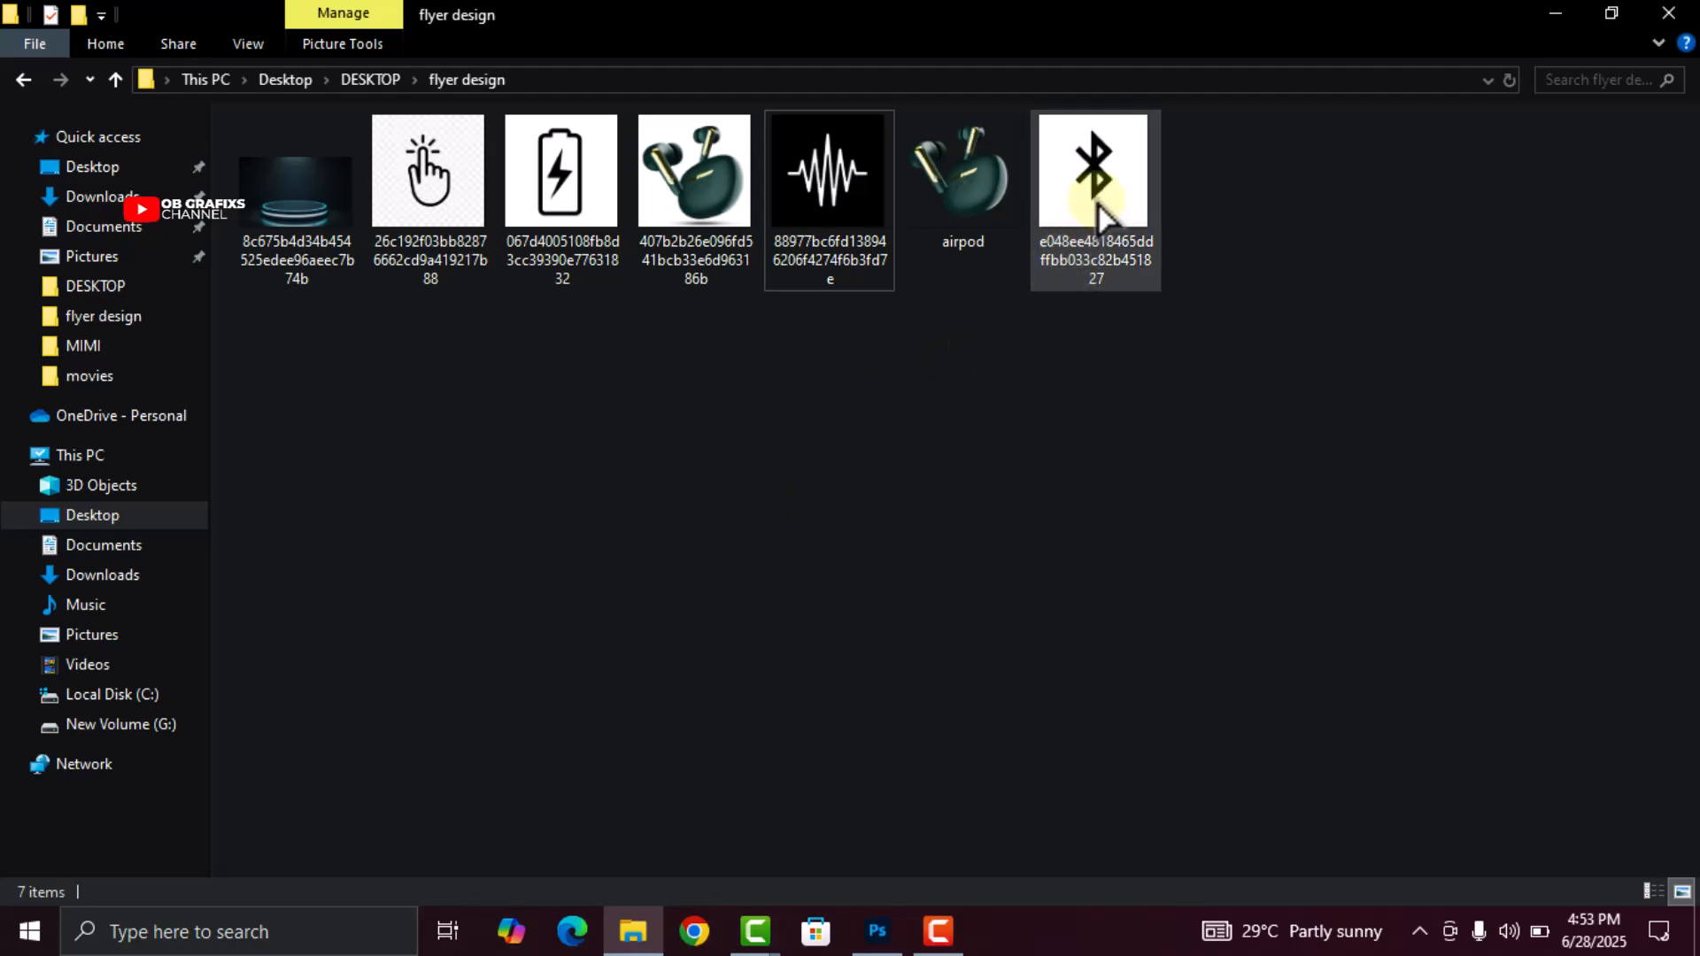
pyautogui.moveTo(1111, 191); pyautogui.dragTo(781, 536)
pyautogui.scroll(-4, 779, 531)
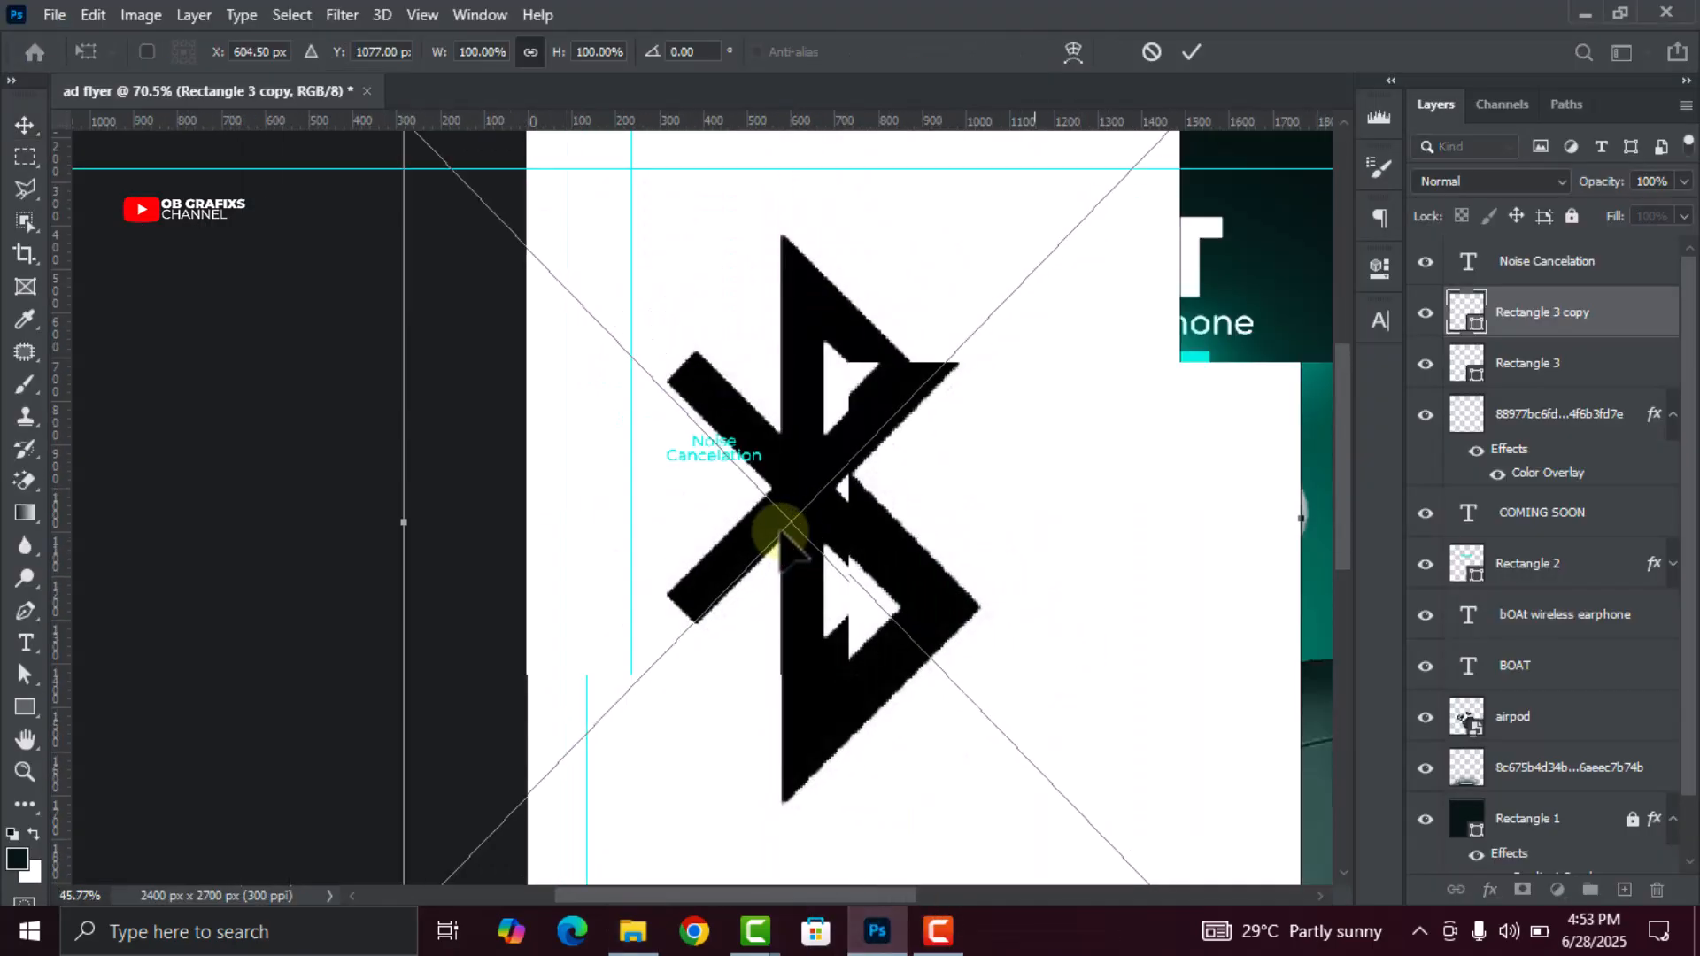
pyautogui.click(1190, 53)
pyautogui.hotkey('ctrl', 't')
pyautogui.moveTo(678, 338); pyautogui.dragTo(675, 334)
pyautogui.moveTo(804, 482); pyautogui.dragTo(972, 407)
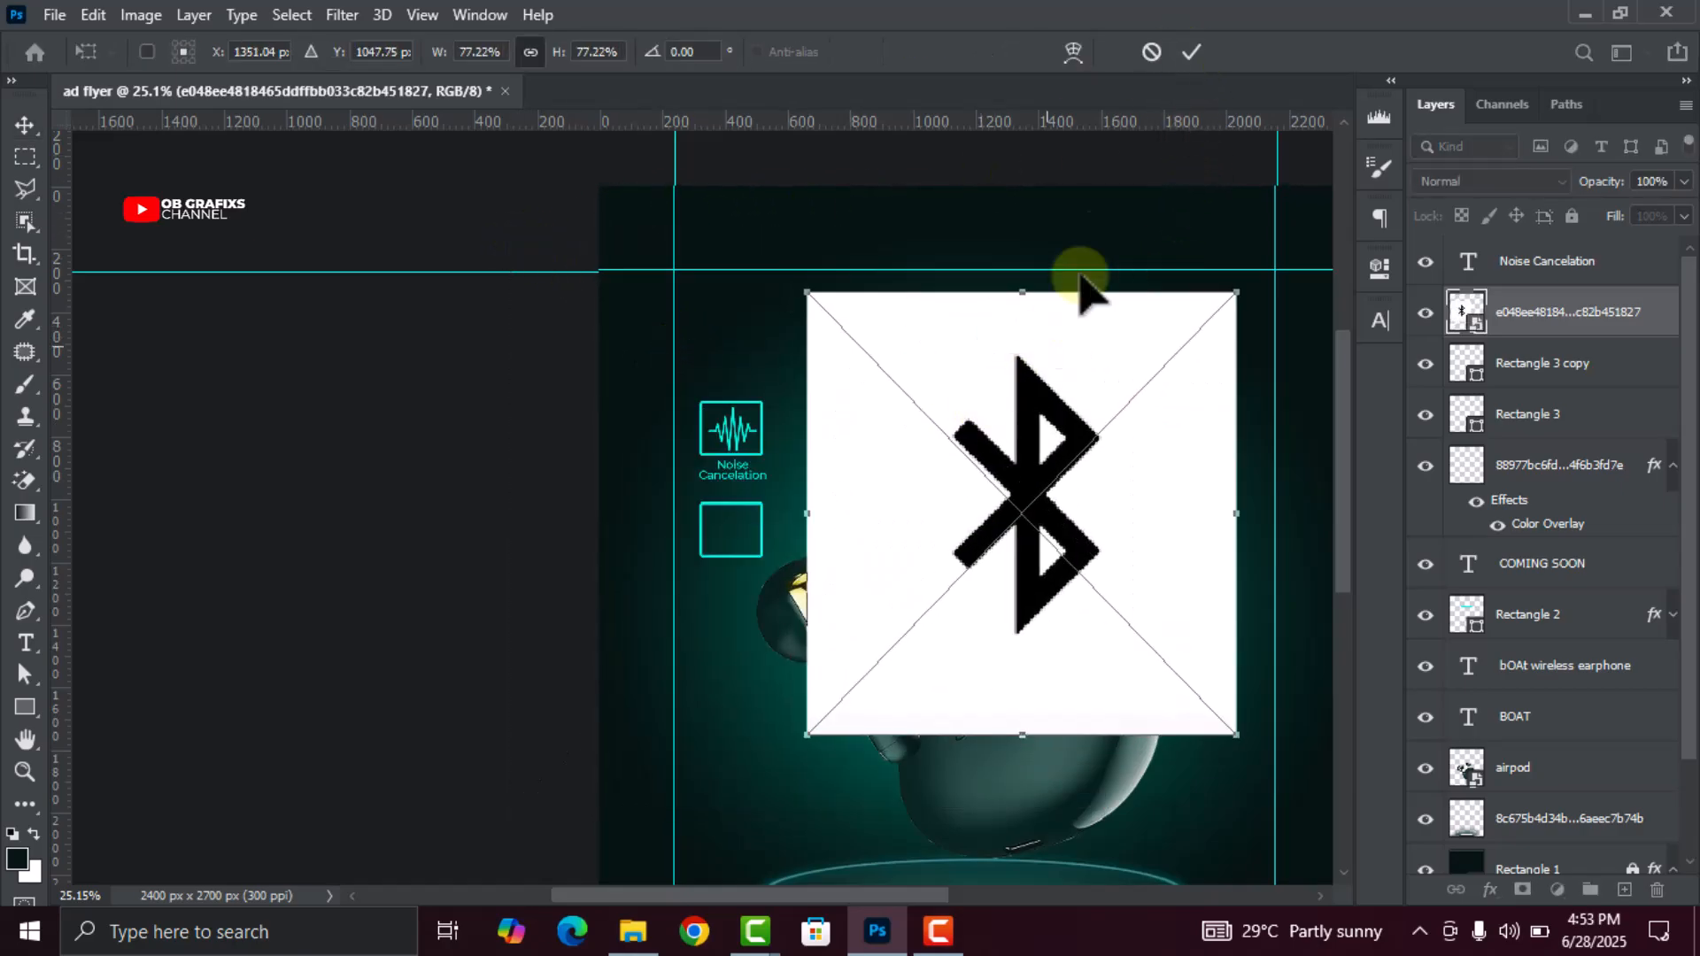
pyautogui.click(1199, 60)
# Rasterize the Bluetooth image layer and erase its white background with the Magic Eraser
pyautogui.rightClick(1539, 312)
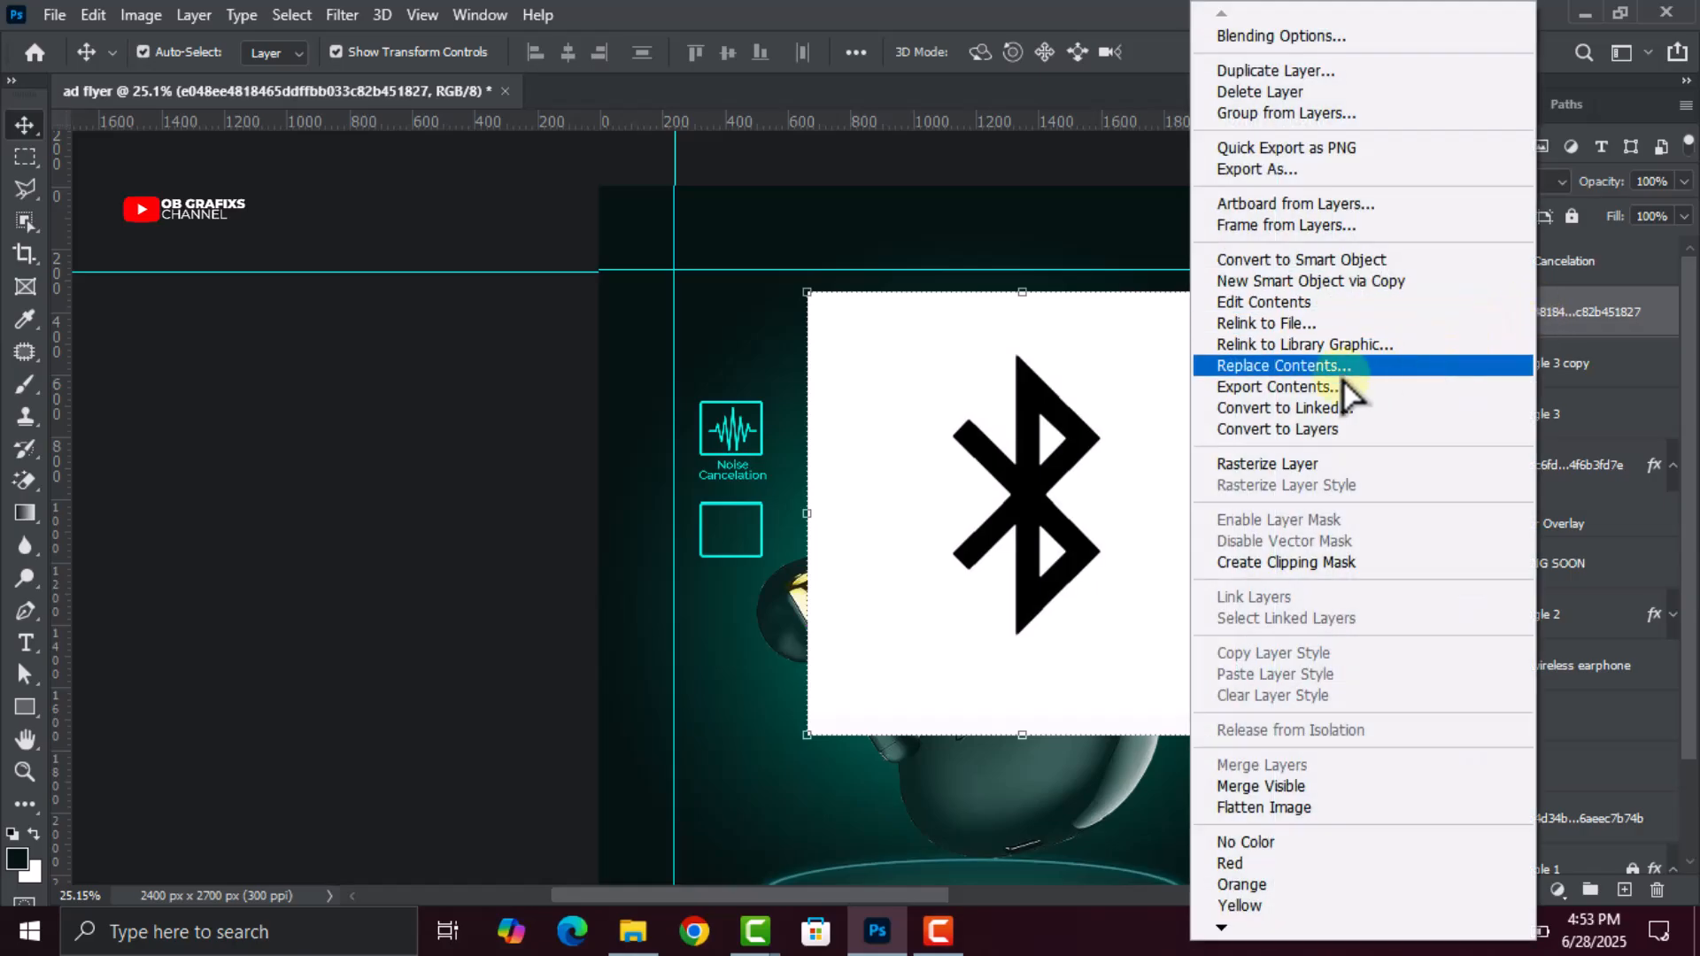
pyautogui.click(1303, 460)
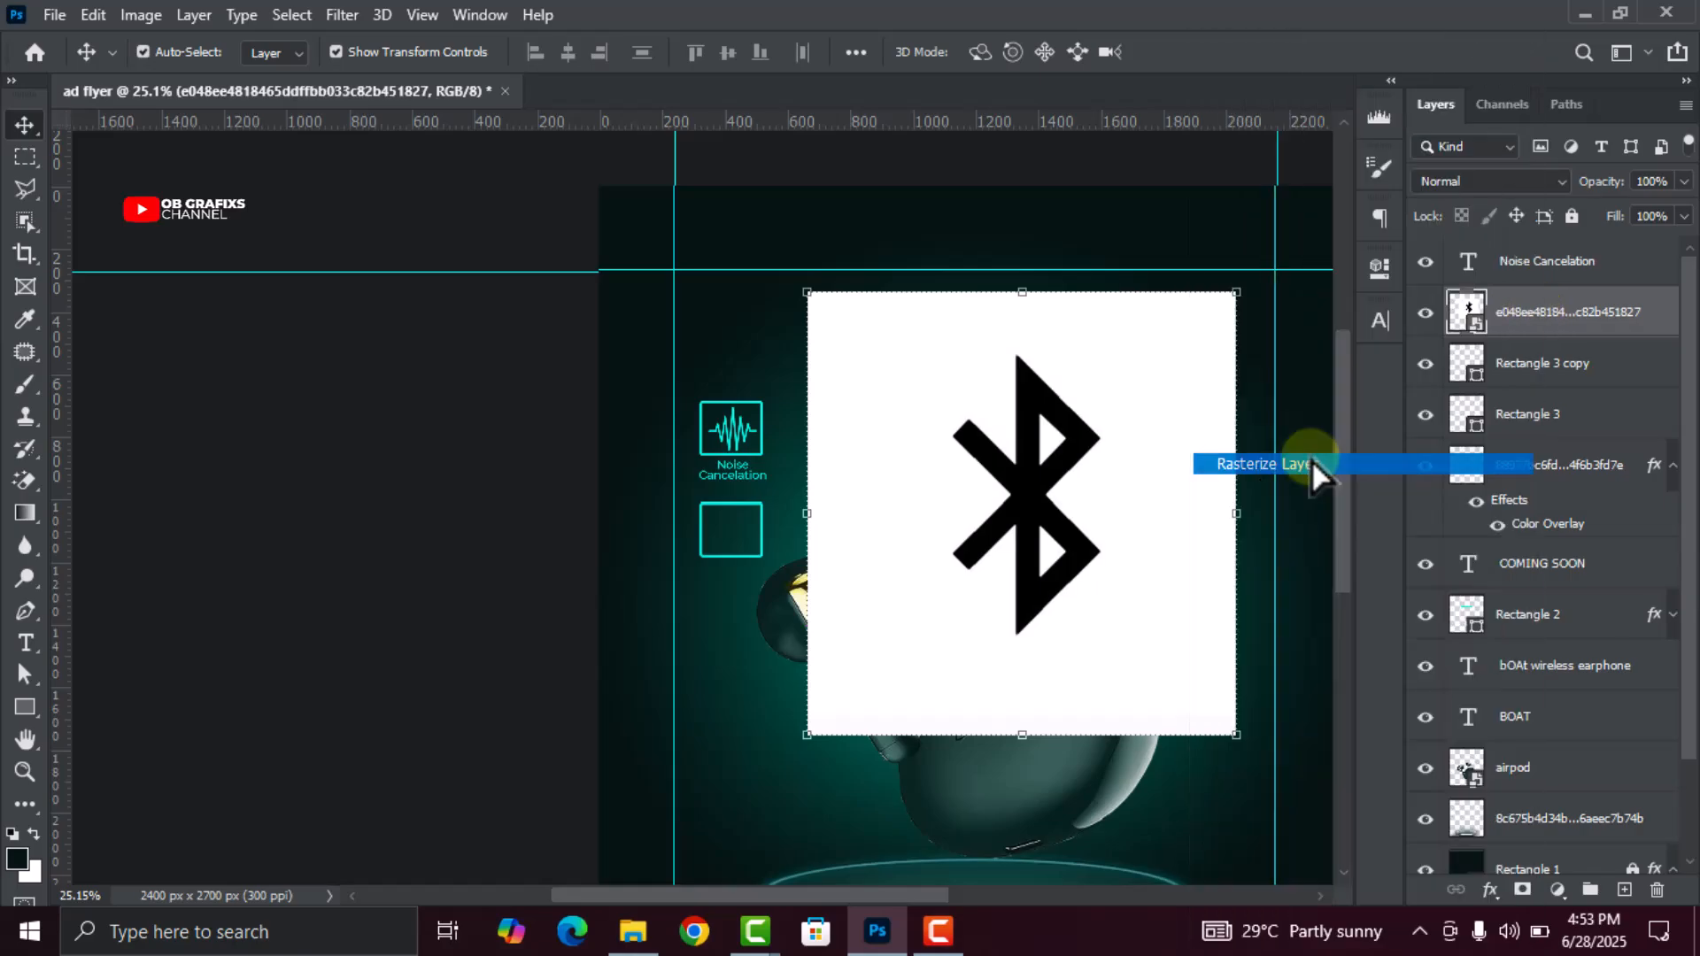
pyautogui.click(26, 485)
pyautogui.click(1132, 514)
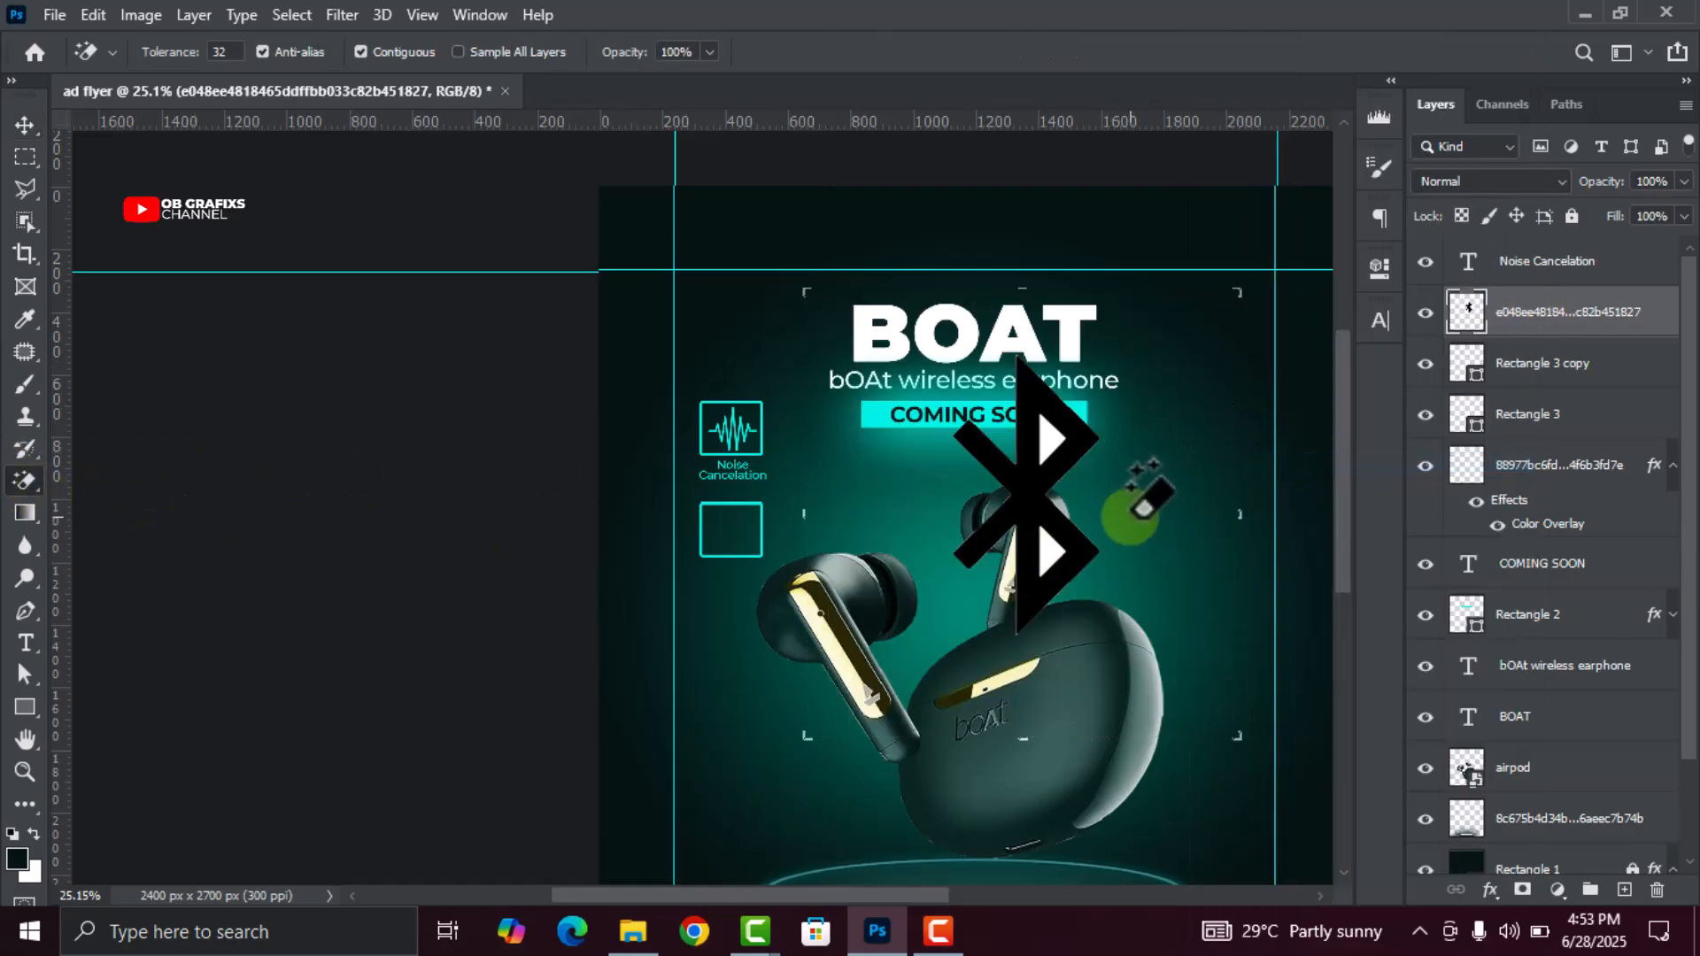
pyautogui.scroll(3, 1132, 515)
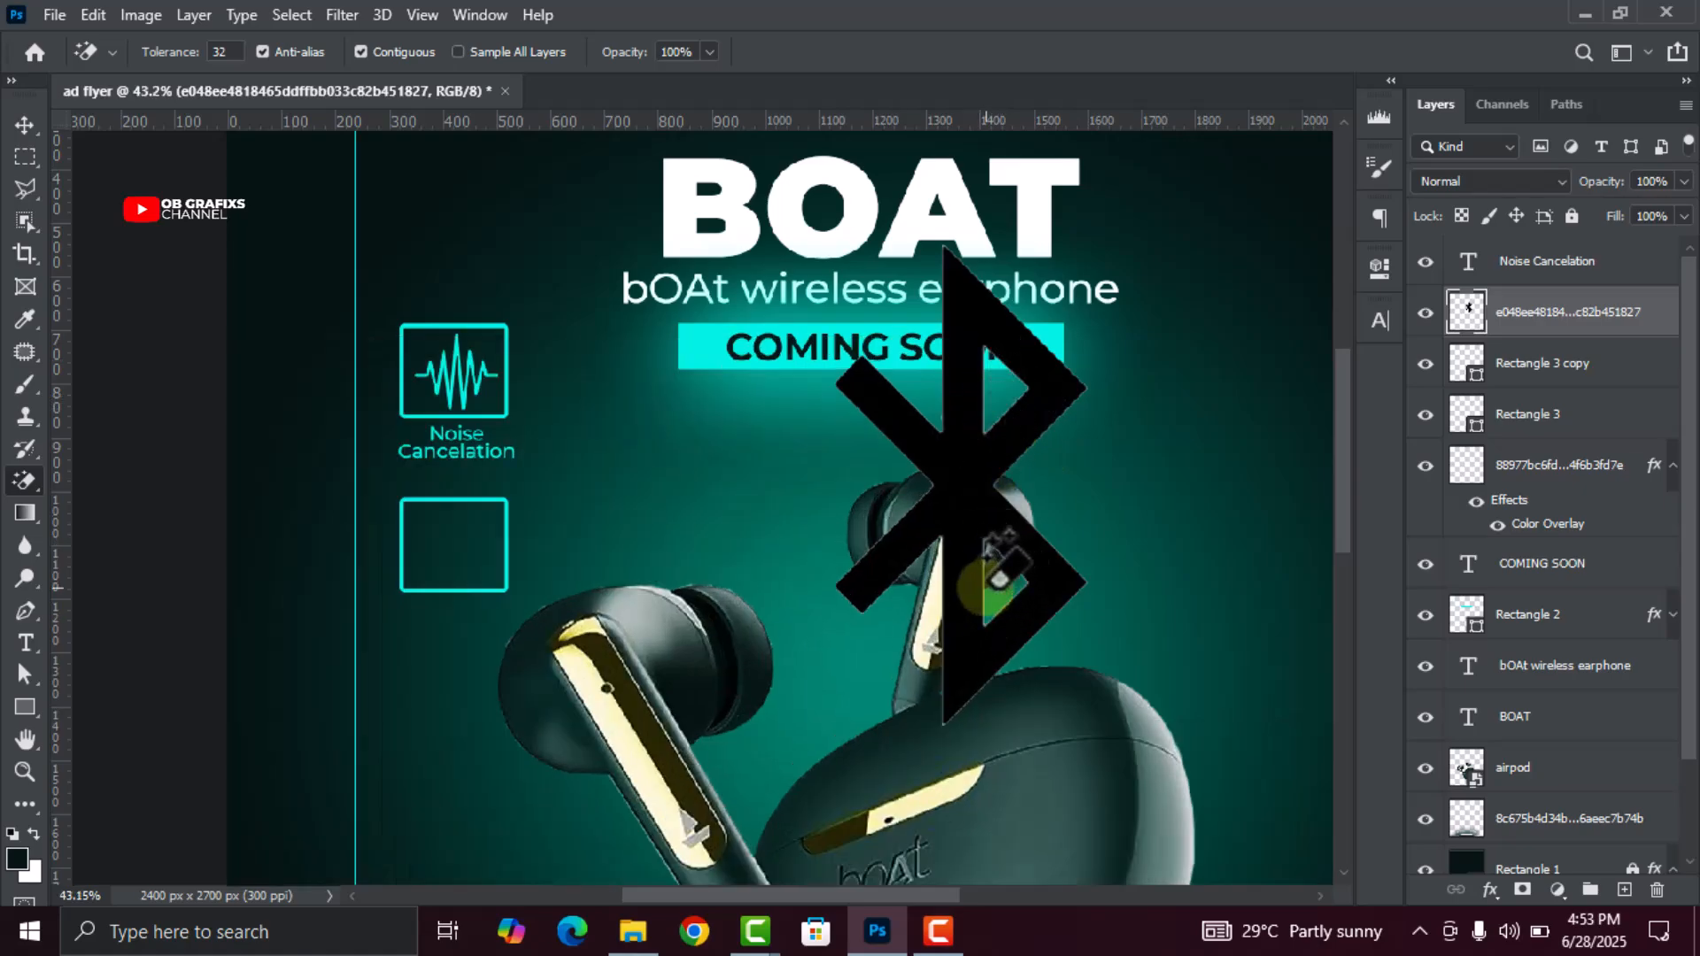
# Apply a cyan Color Overlay at 100% opacity to the Bluetooth icon
pyautogui.click(25, 124)
pyautogui.click(1490, 890)
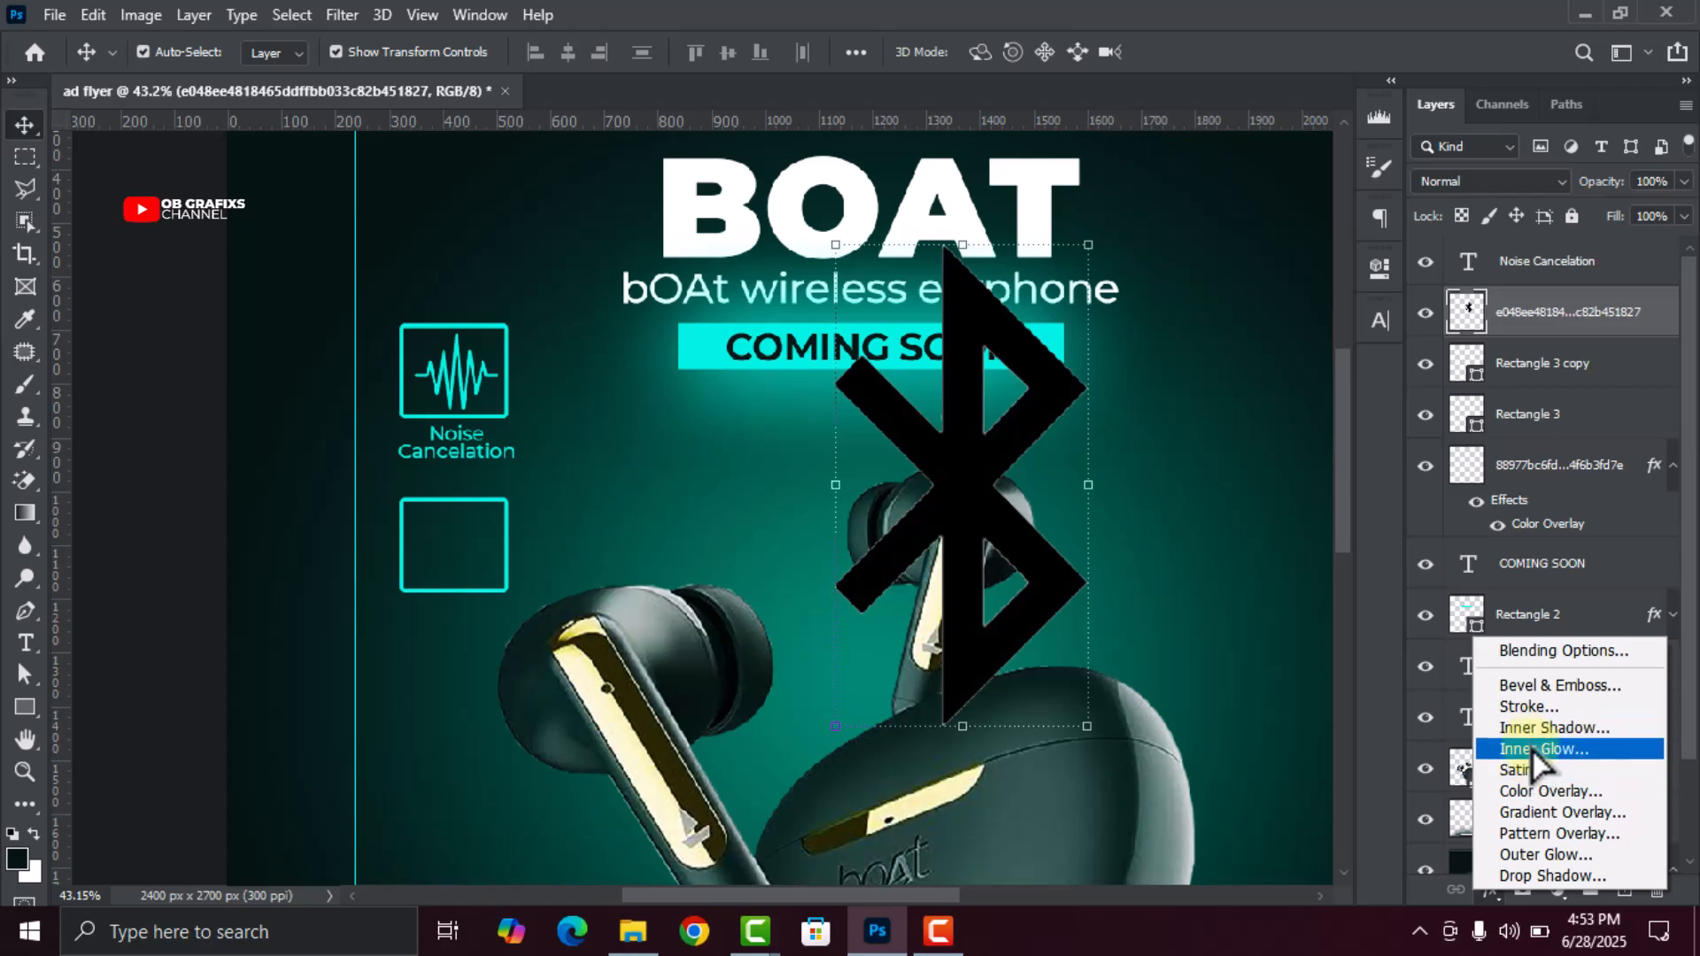
pyautogui.click(1434, 696)
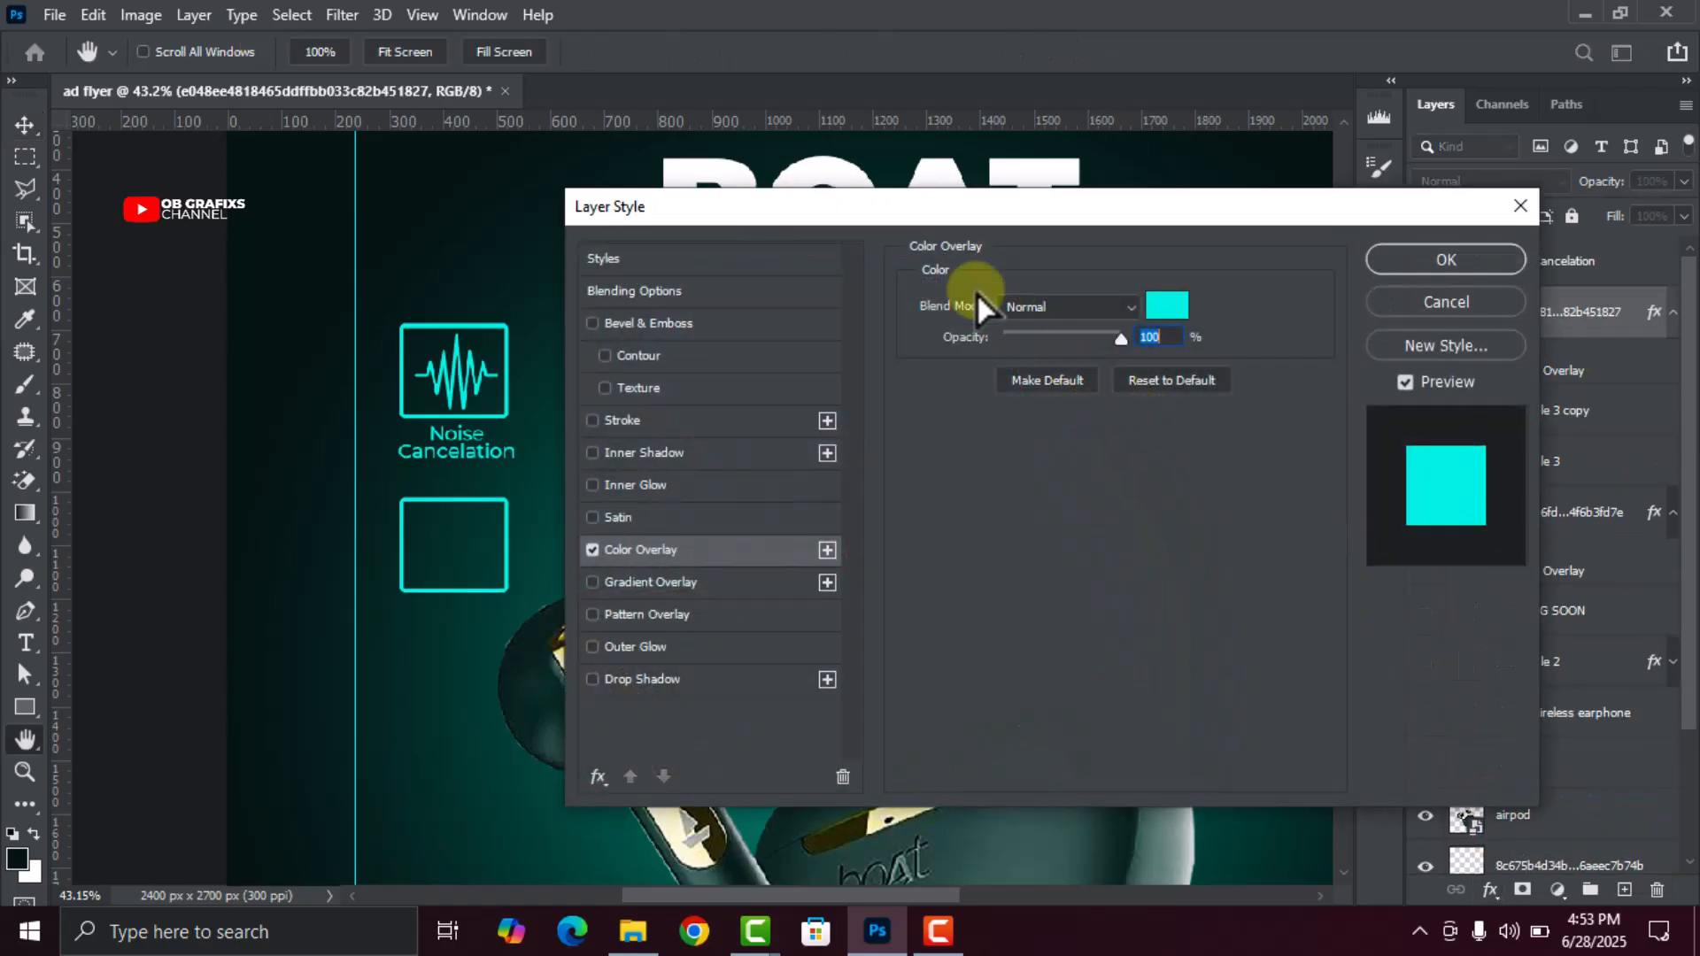
pyautogui.click(1441, 252)
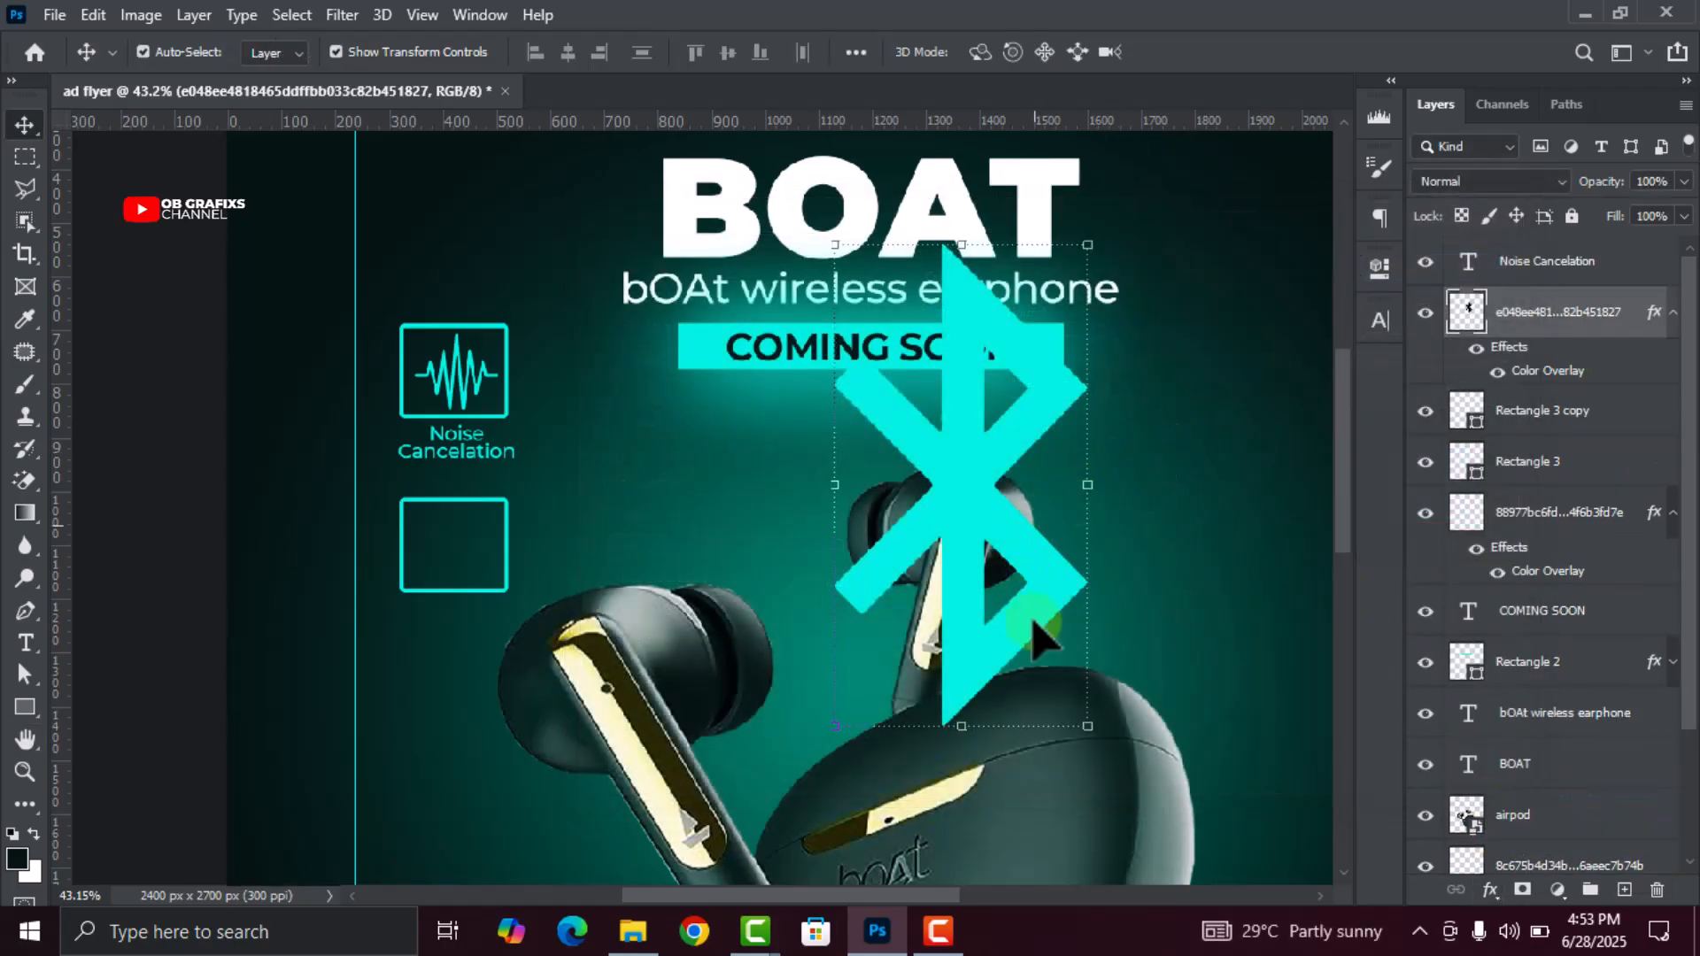
# Scale the Bluetooth icon down to about 13%, centre it inside the empty lower box and collapse its layer effects
pyautogui.click(1073, 701)
pyautogui.moveTo(1073, 701); pyautogui.dragTo(459, 556)
pyautogui.scroll(1, 423, 518)
pyautogui.scroll(5, 423, 518)
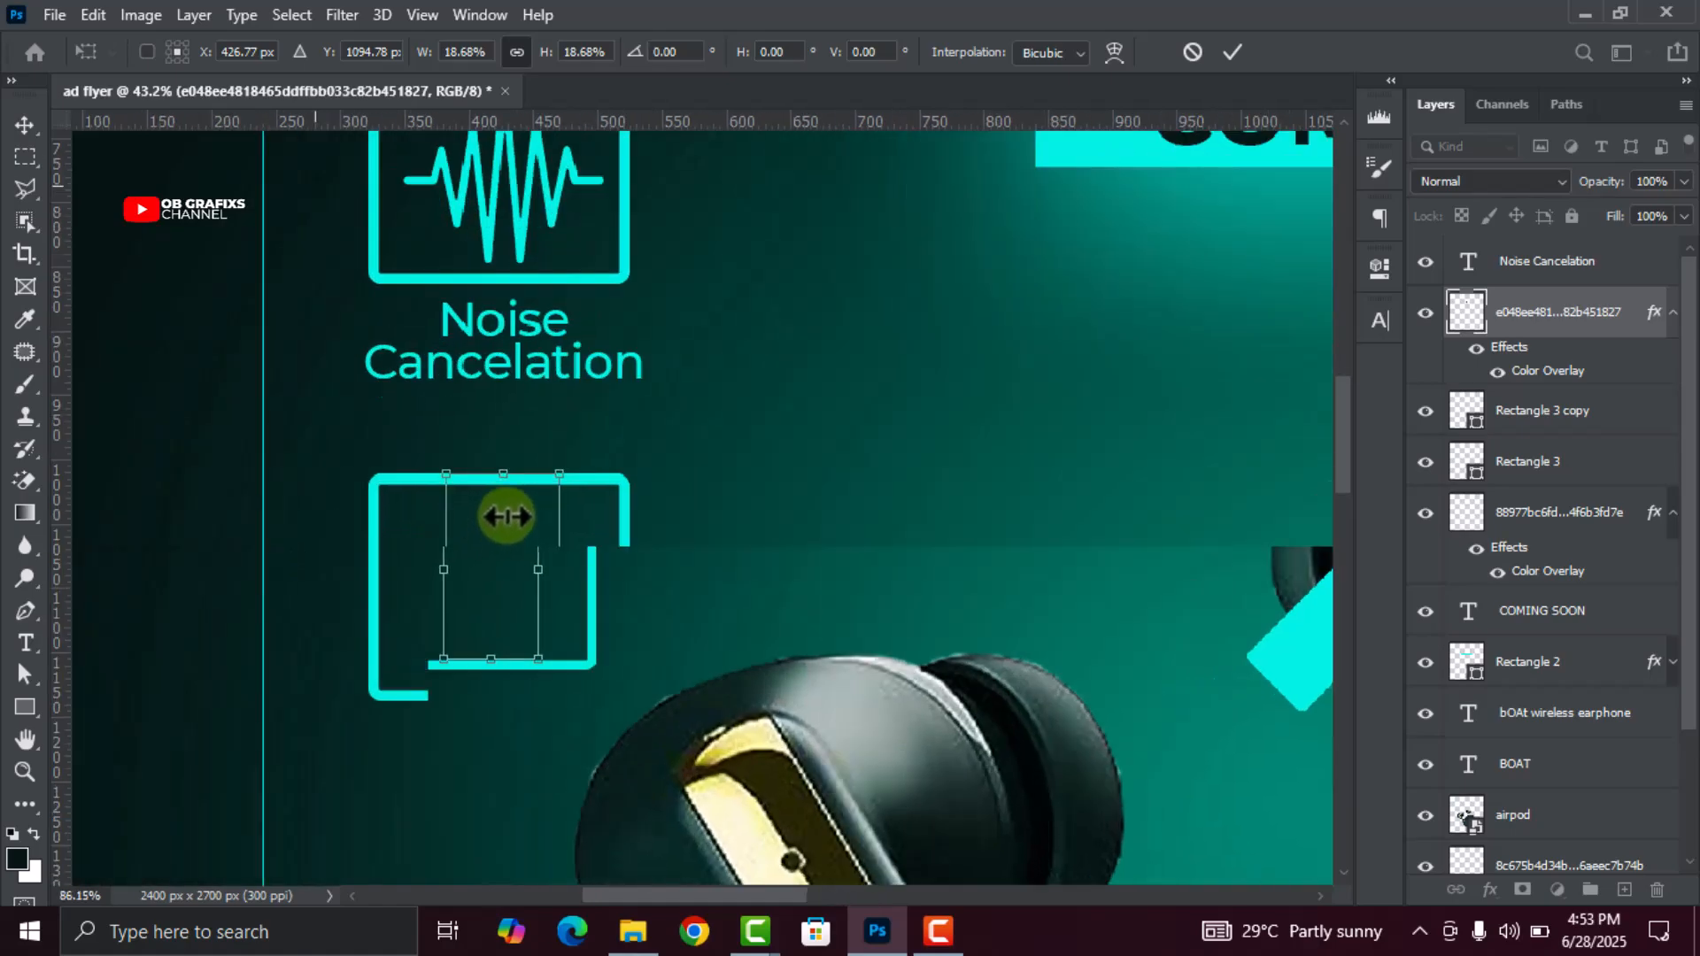
pyautogui.moveTo(517, 461); pyautogui.dragTo(506, 535)
pyautogui.moveTo(515, 631); pyautogui.dragTo(516, 602)
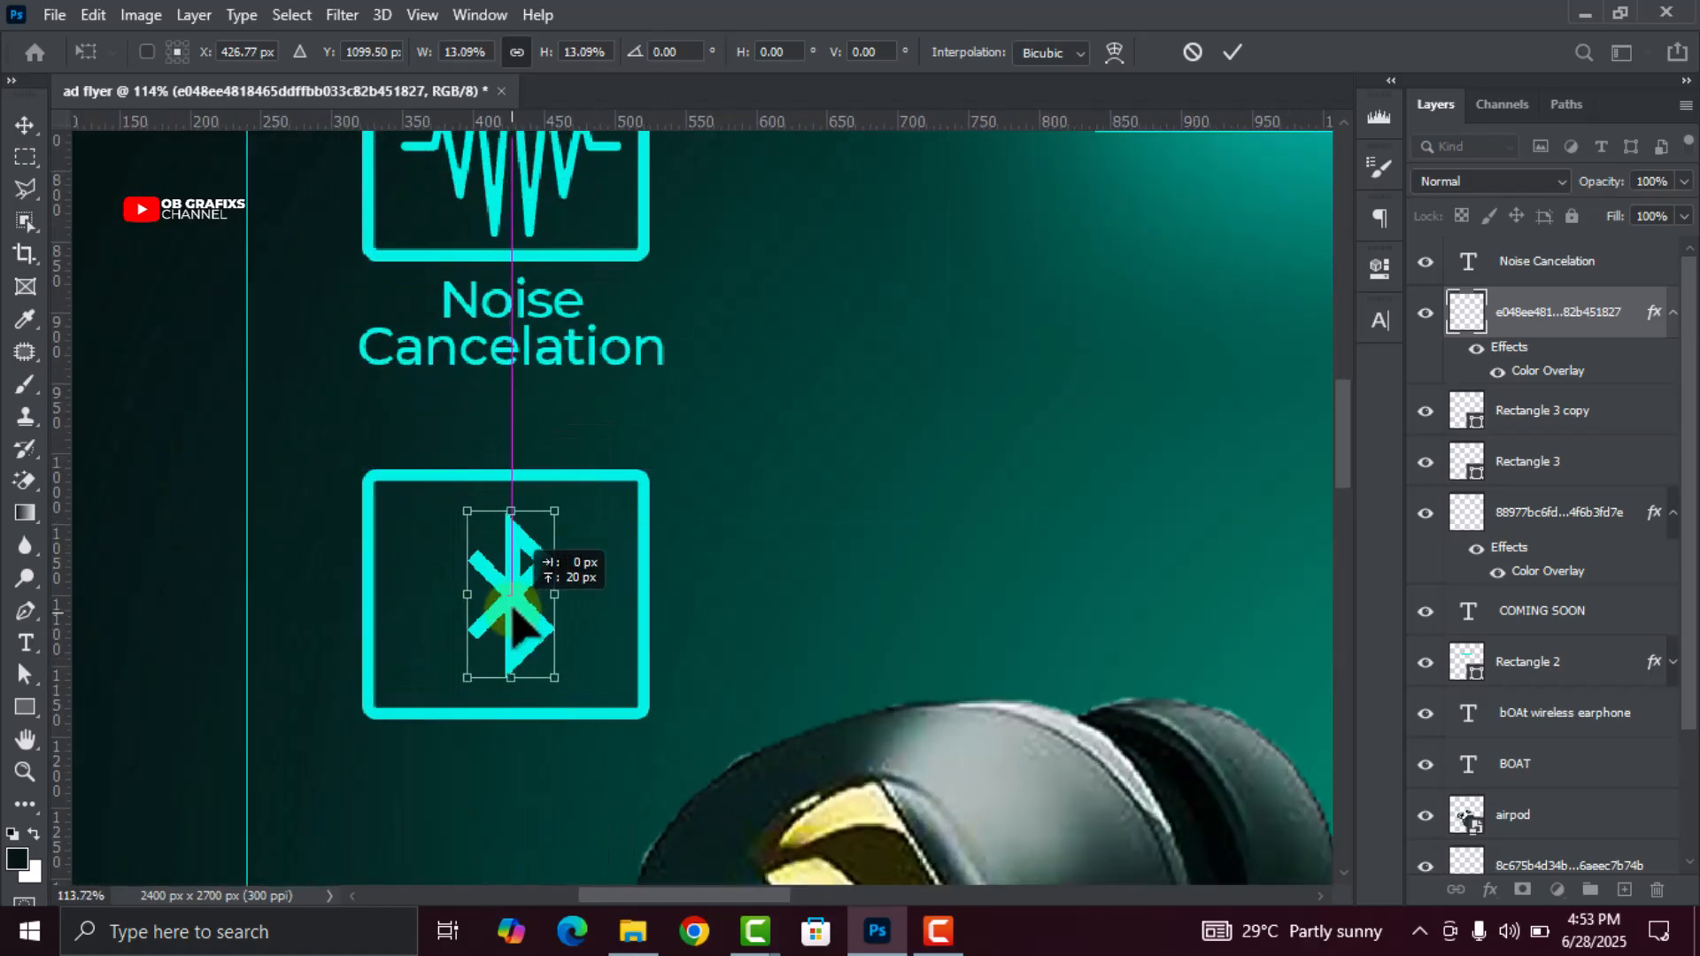
pyautogui.click(1243, 51)
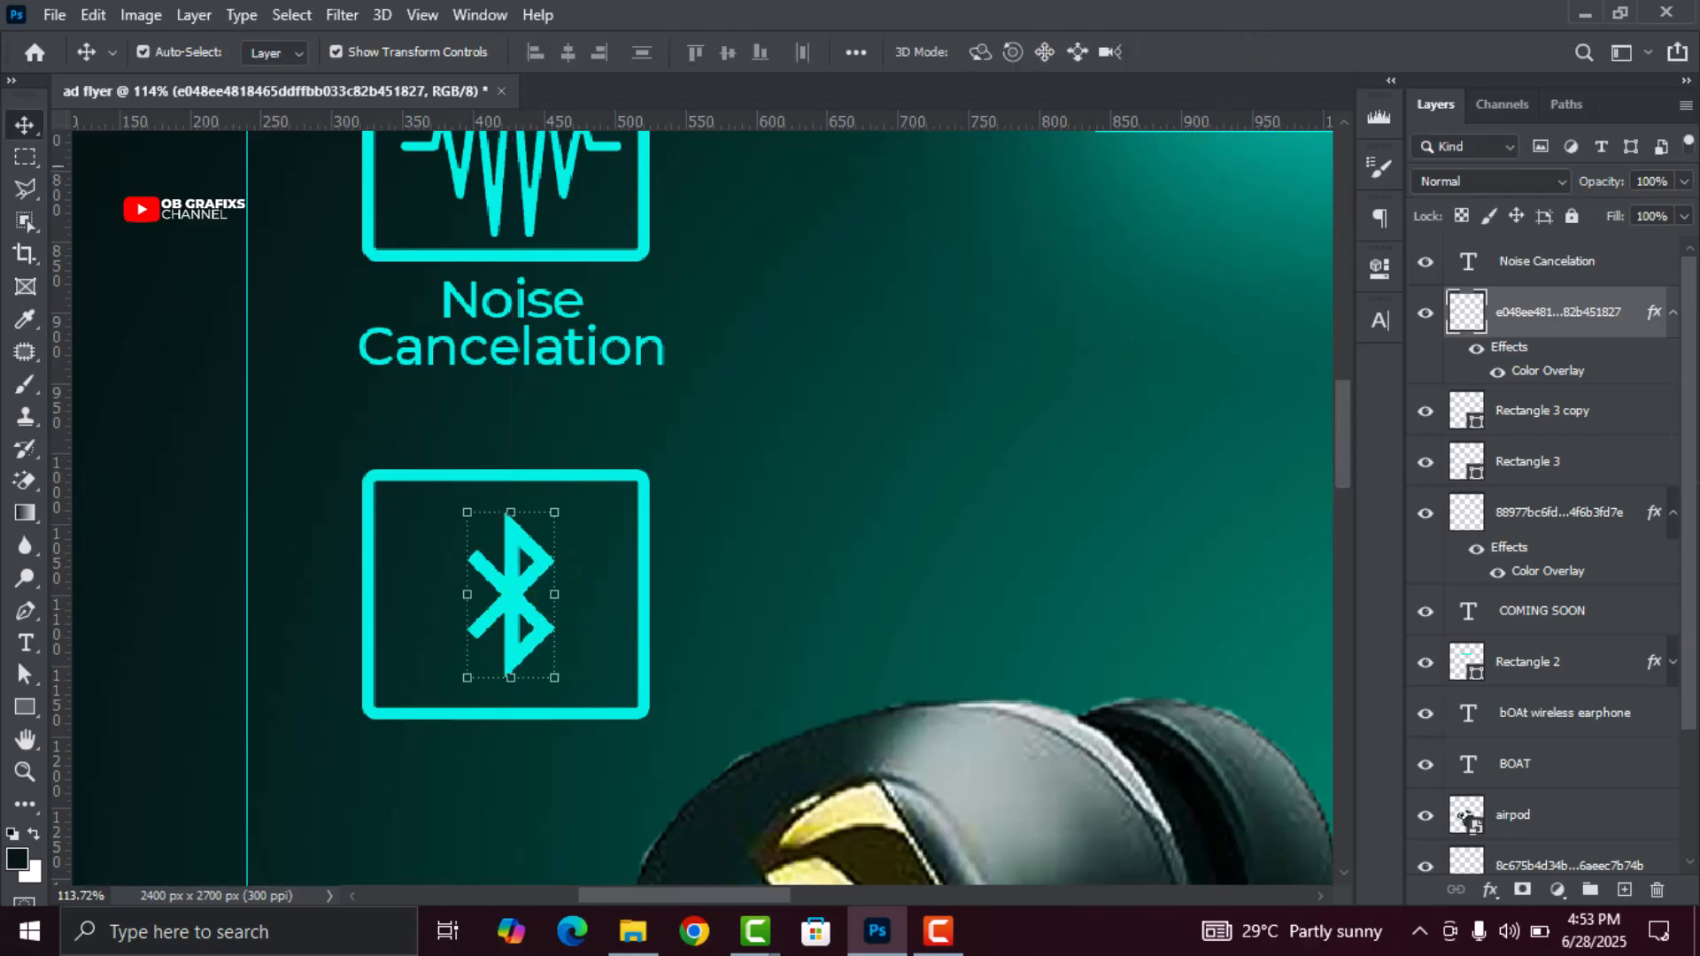
pyautogui.click(1673, 315)
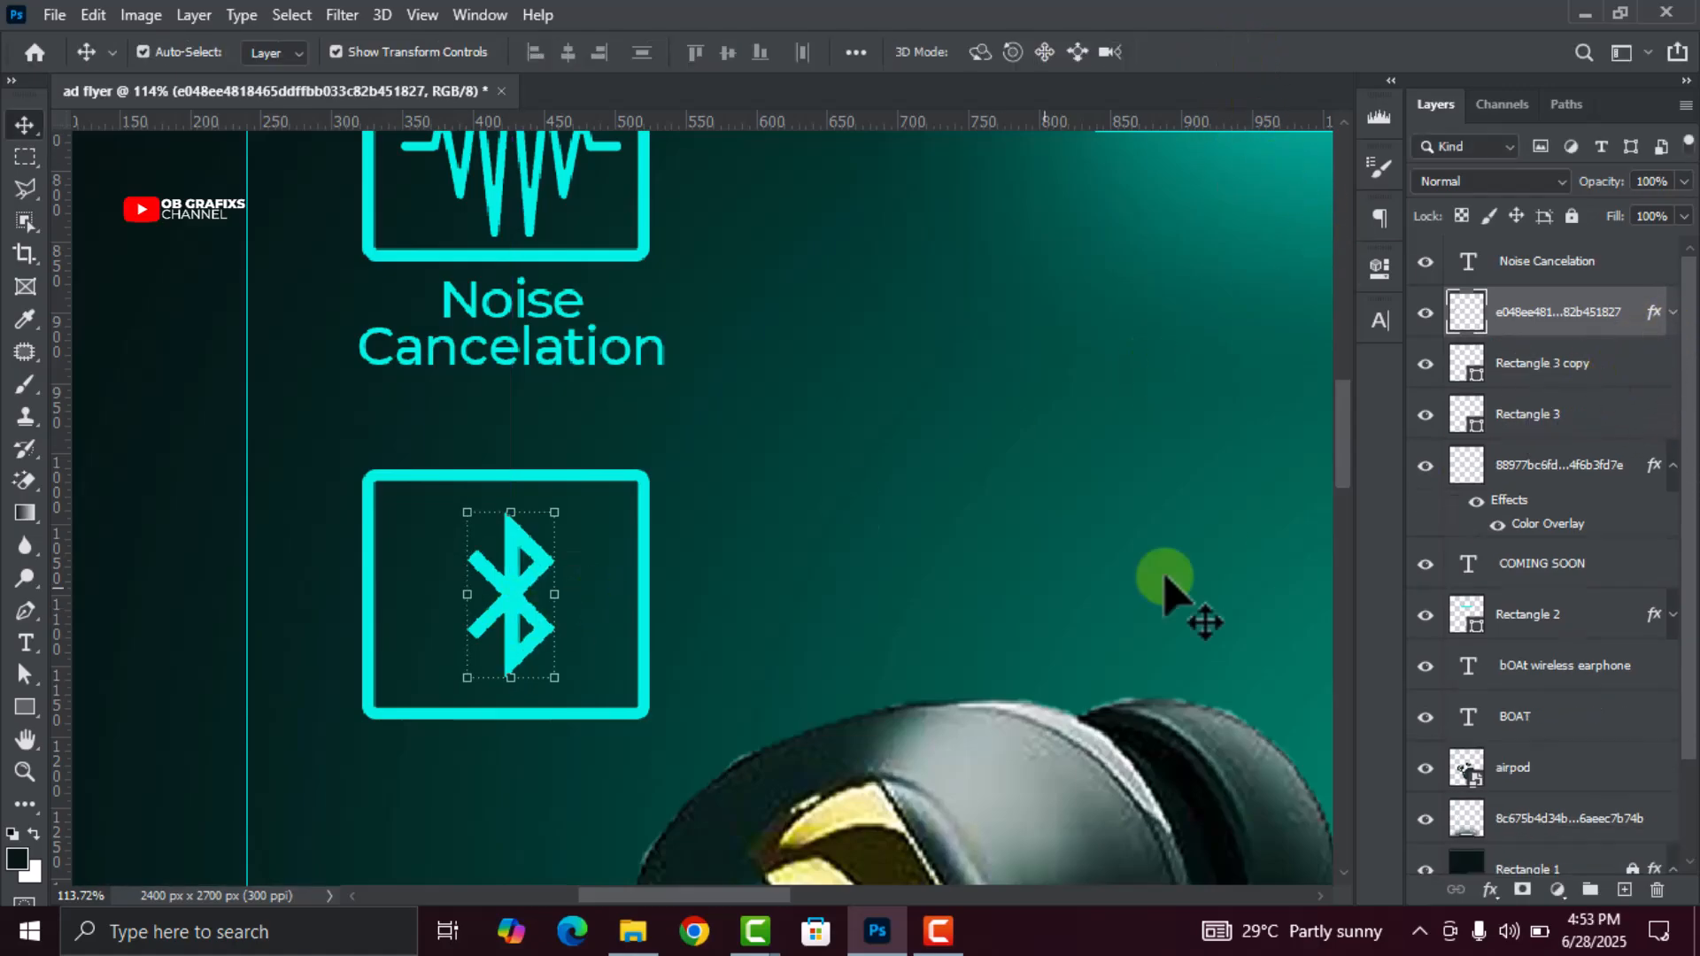
# Duplicate the Noise Cancelation label and move the copy directly below the Bluetooth box
pyautogui.click(553, 347)
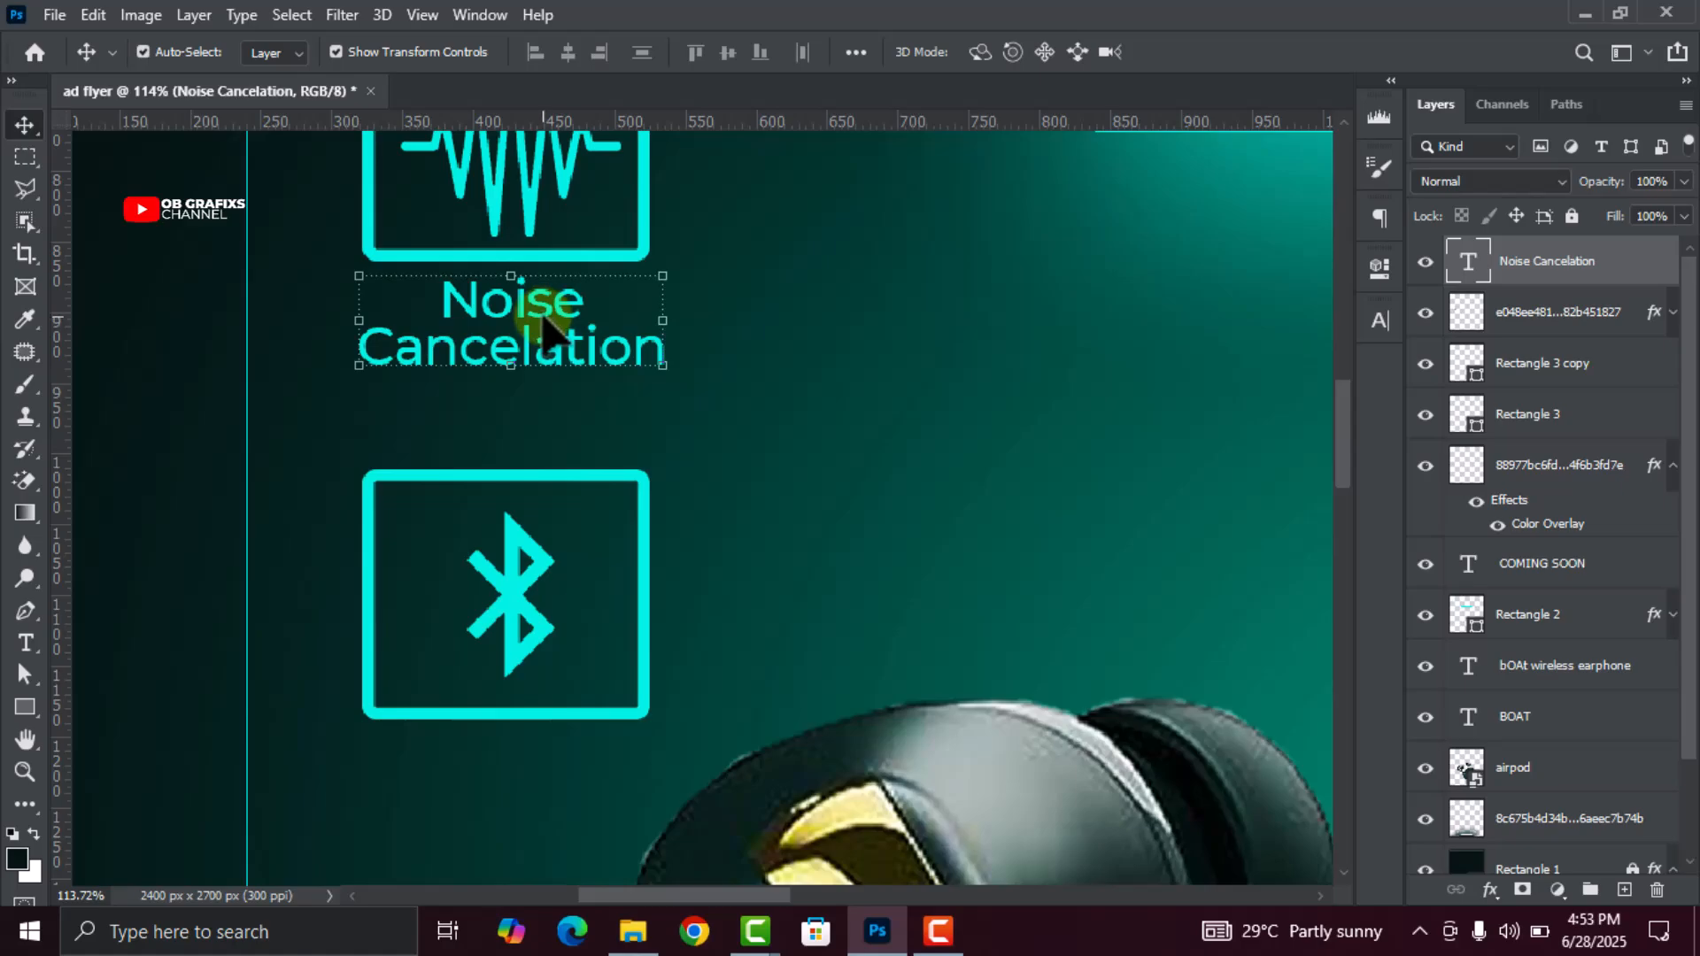
pyautogui.hotkey('ctrl', 'j')
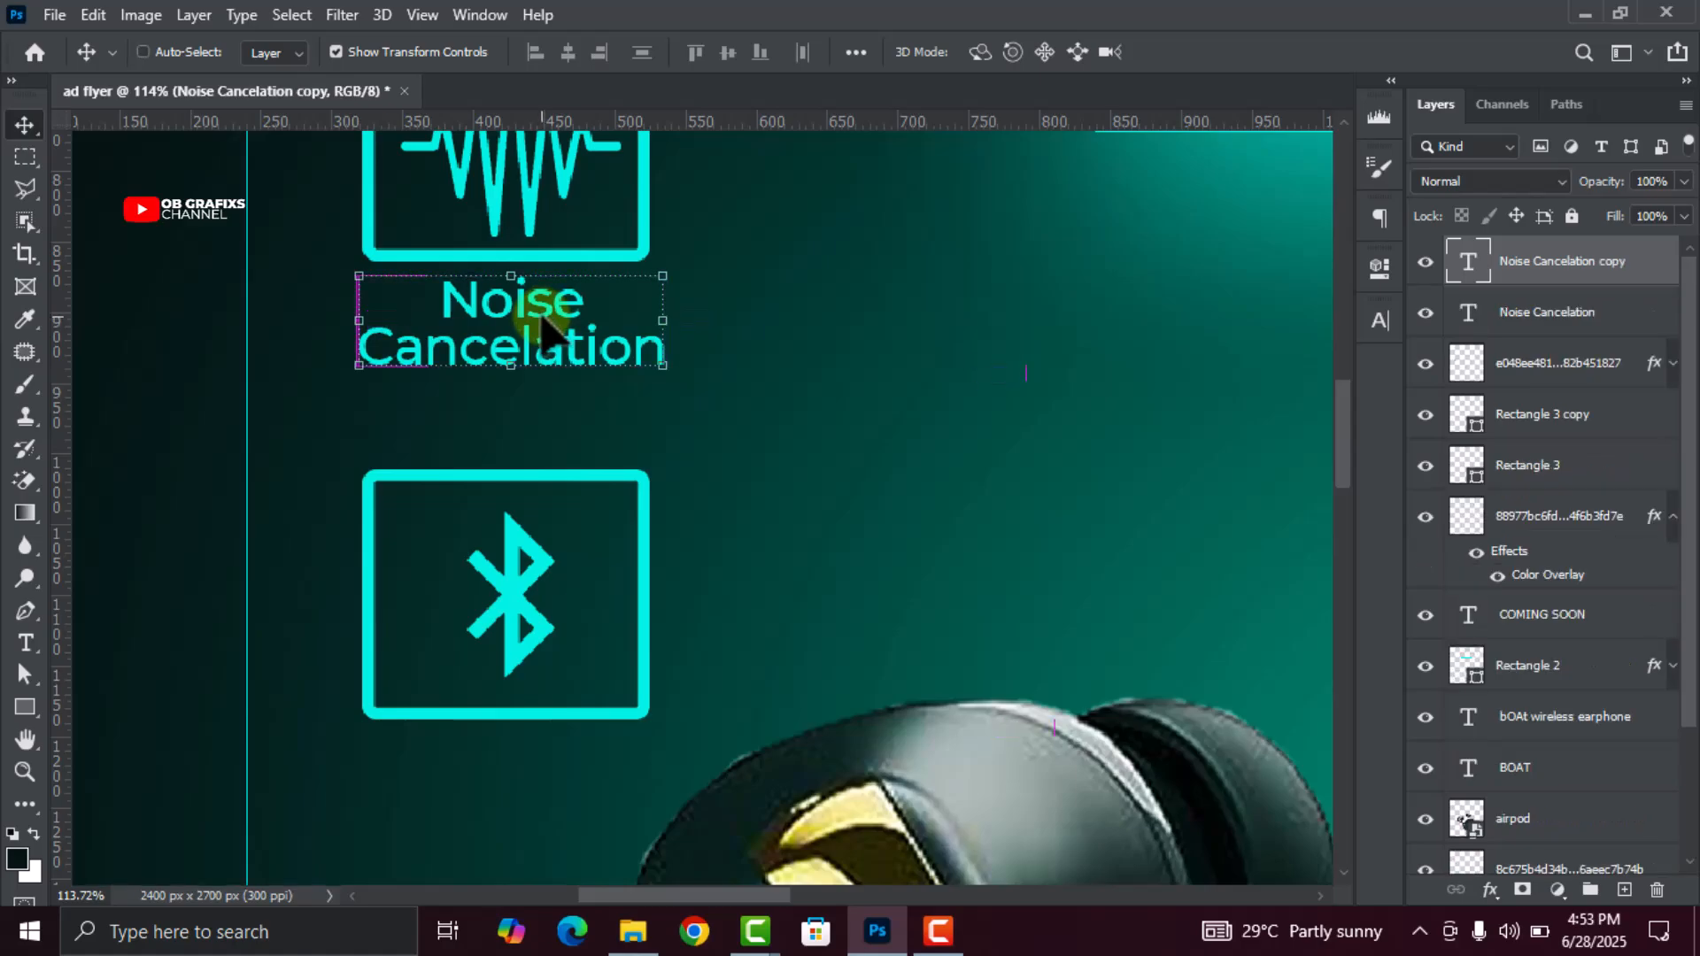
pyautogui.moveTo(543, 321); pyautogui.dragTo(542, 784)
pyautogui.scroll(-3, 542, 784)
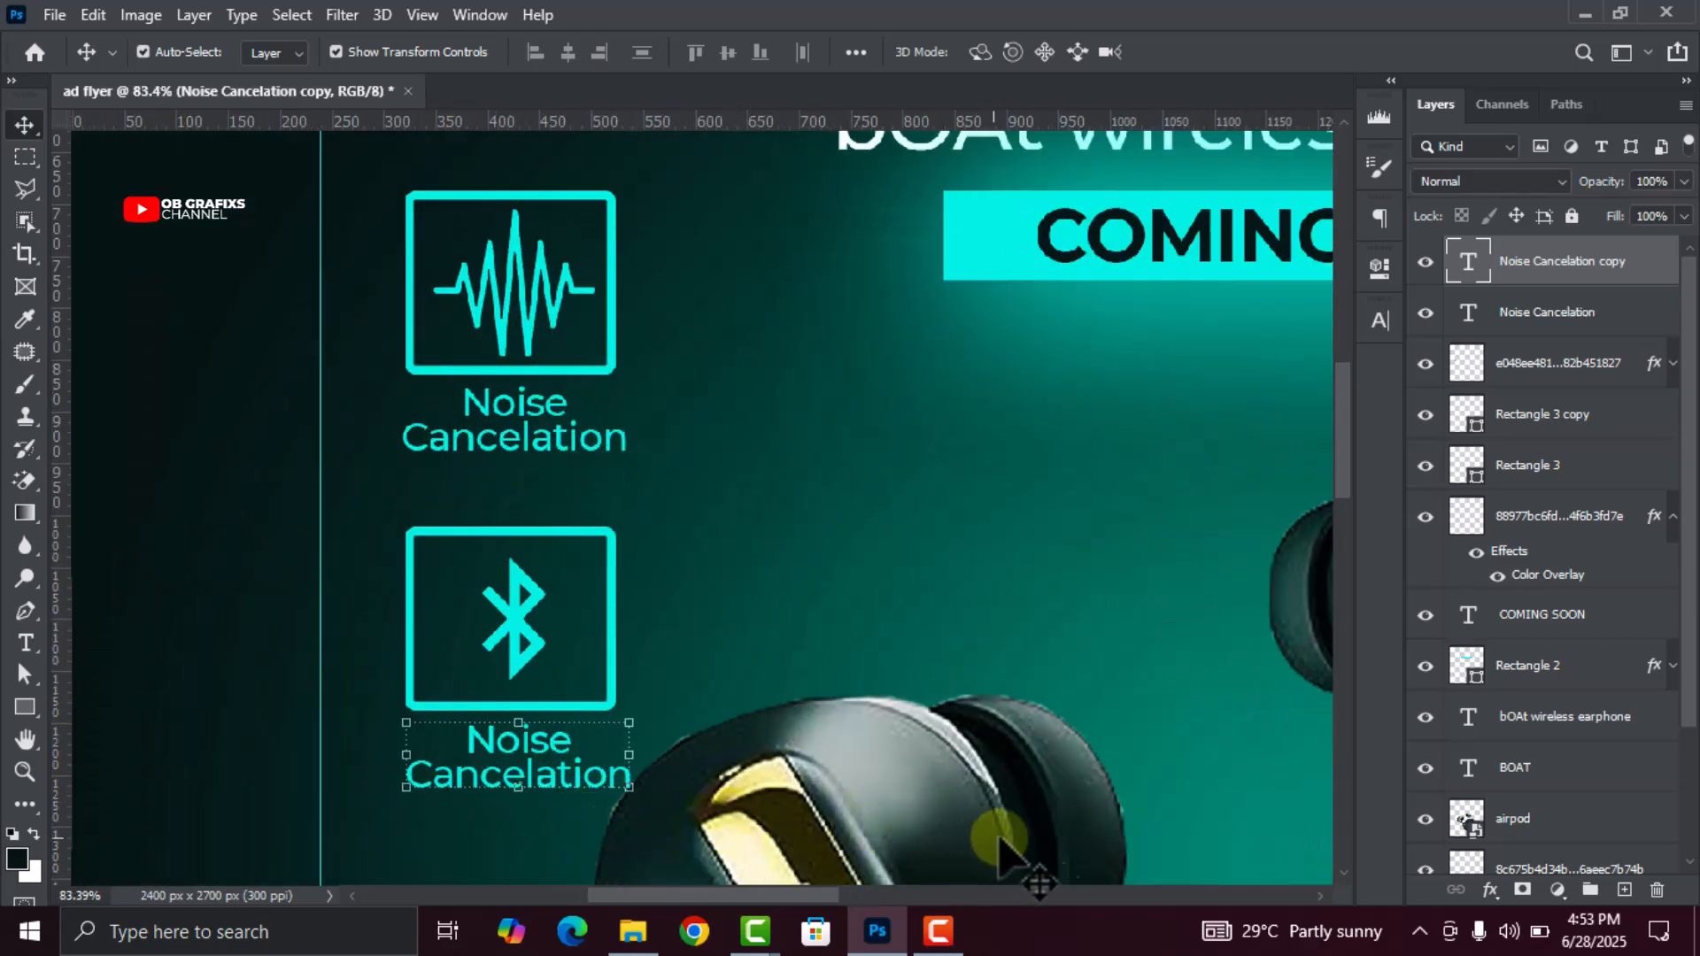
# Replace the copied label's text with the two-line "Bluetooth V5.1" and centre it under the Bluetooth box
pyautogui.doubleClick(1470, 264)
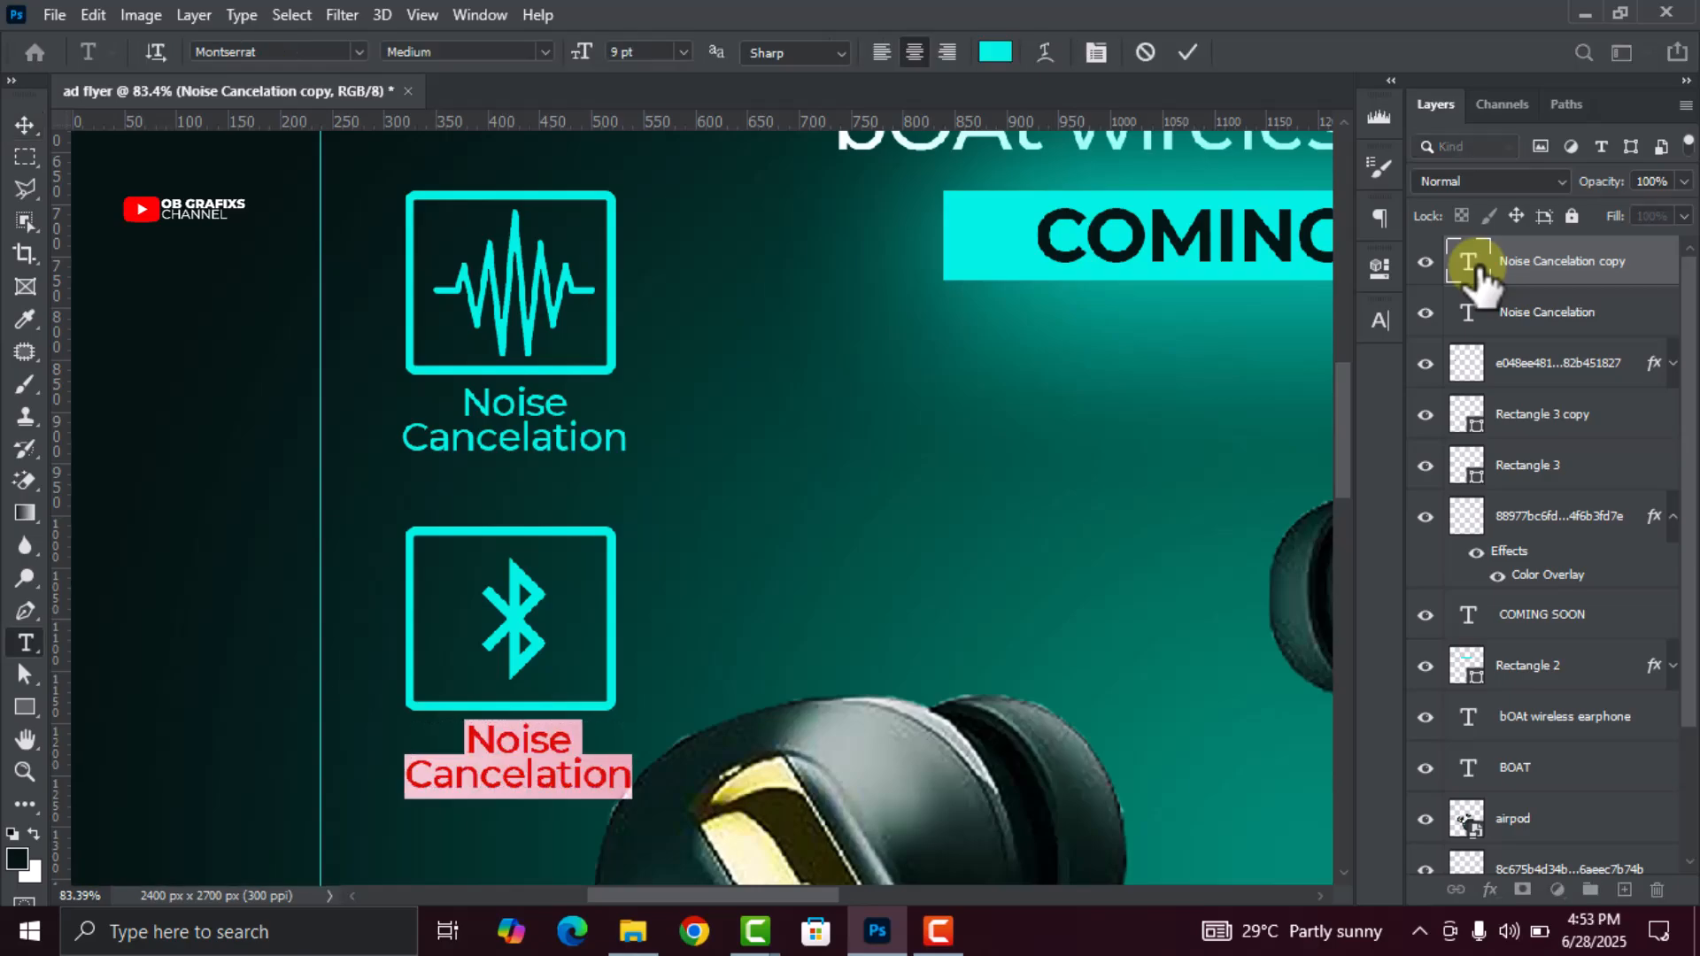
pyautogui.write('Bluetooth')
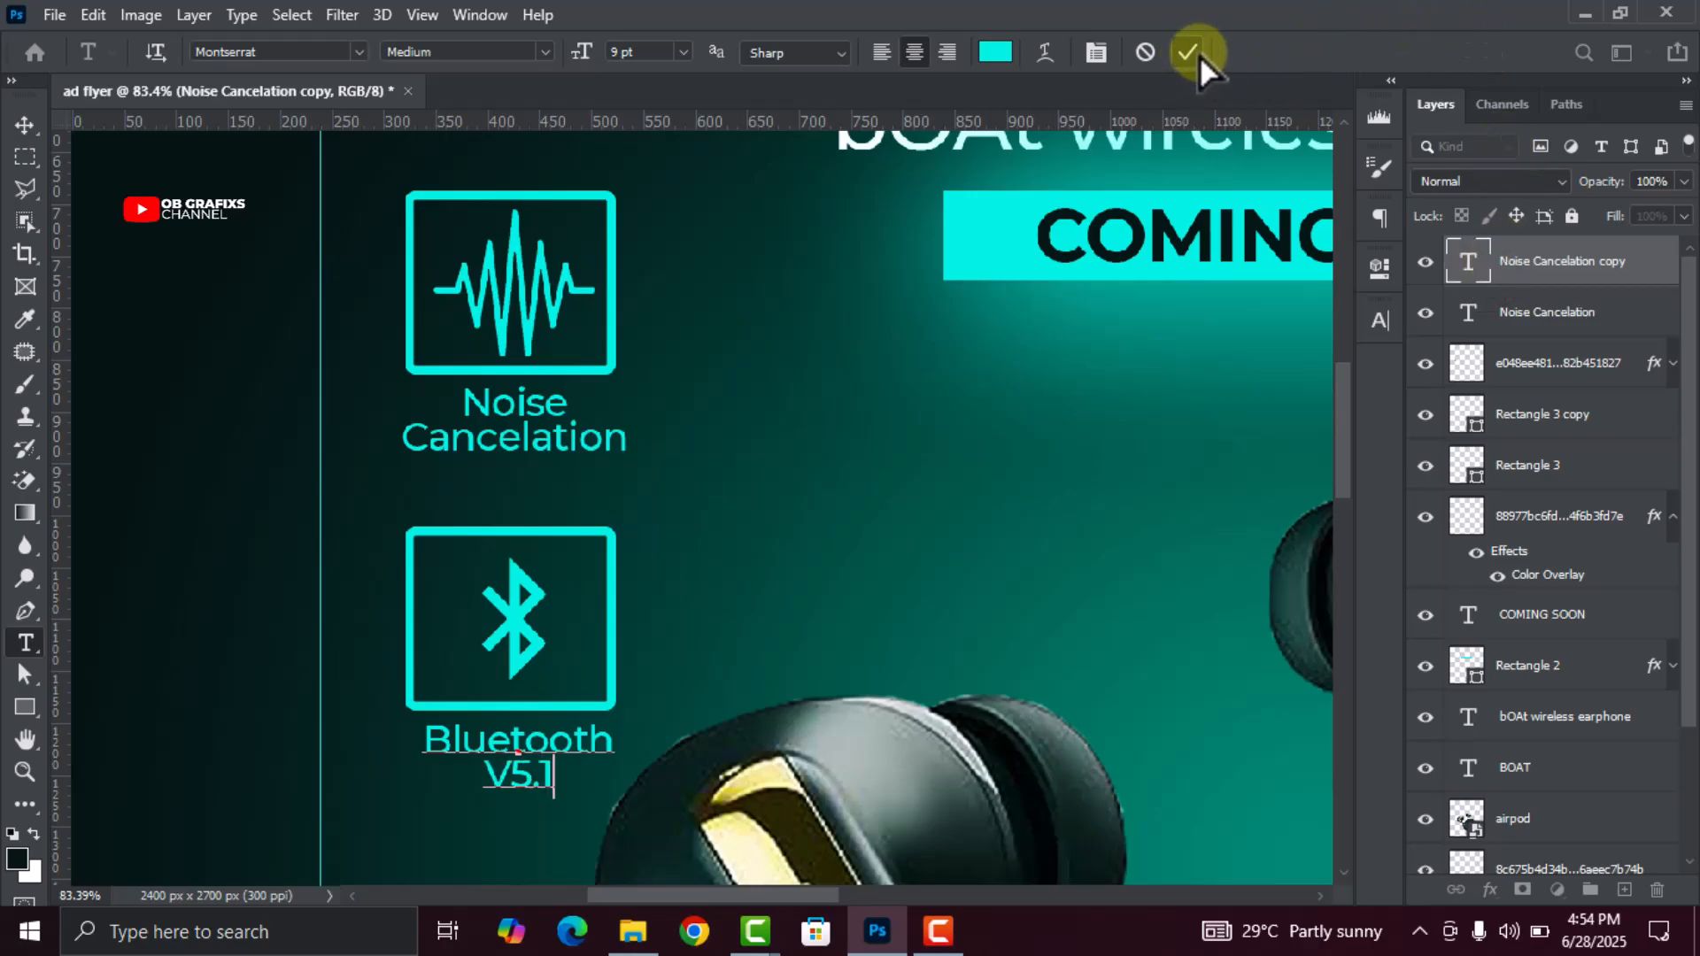
pyautogui.click(24, 124)
pyautogui.moveTo(512, 746); pyautogui.dragTo(506, 745)
pyautogui.scroll(-5, 523, 607)
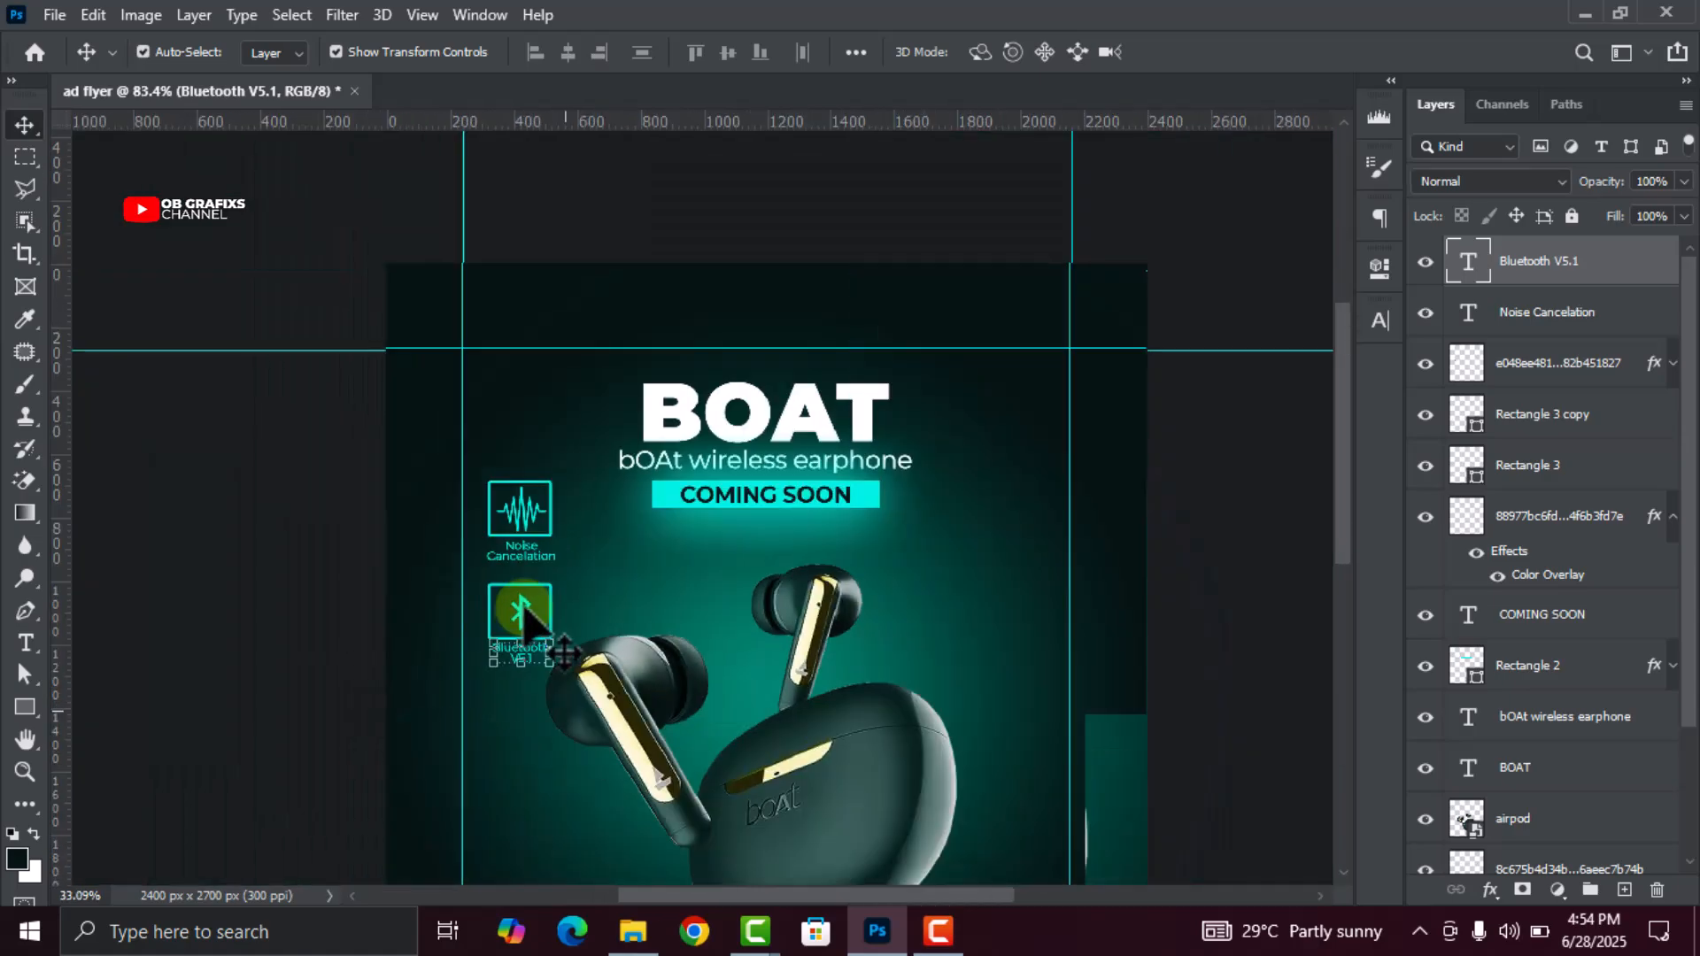
pyautogui.scroll(-2, 523, 607)
pyautogui.click(1106, 593)
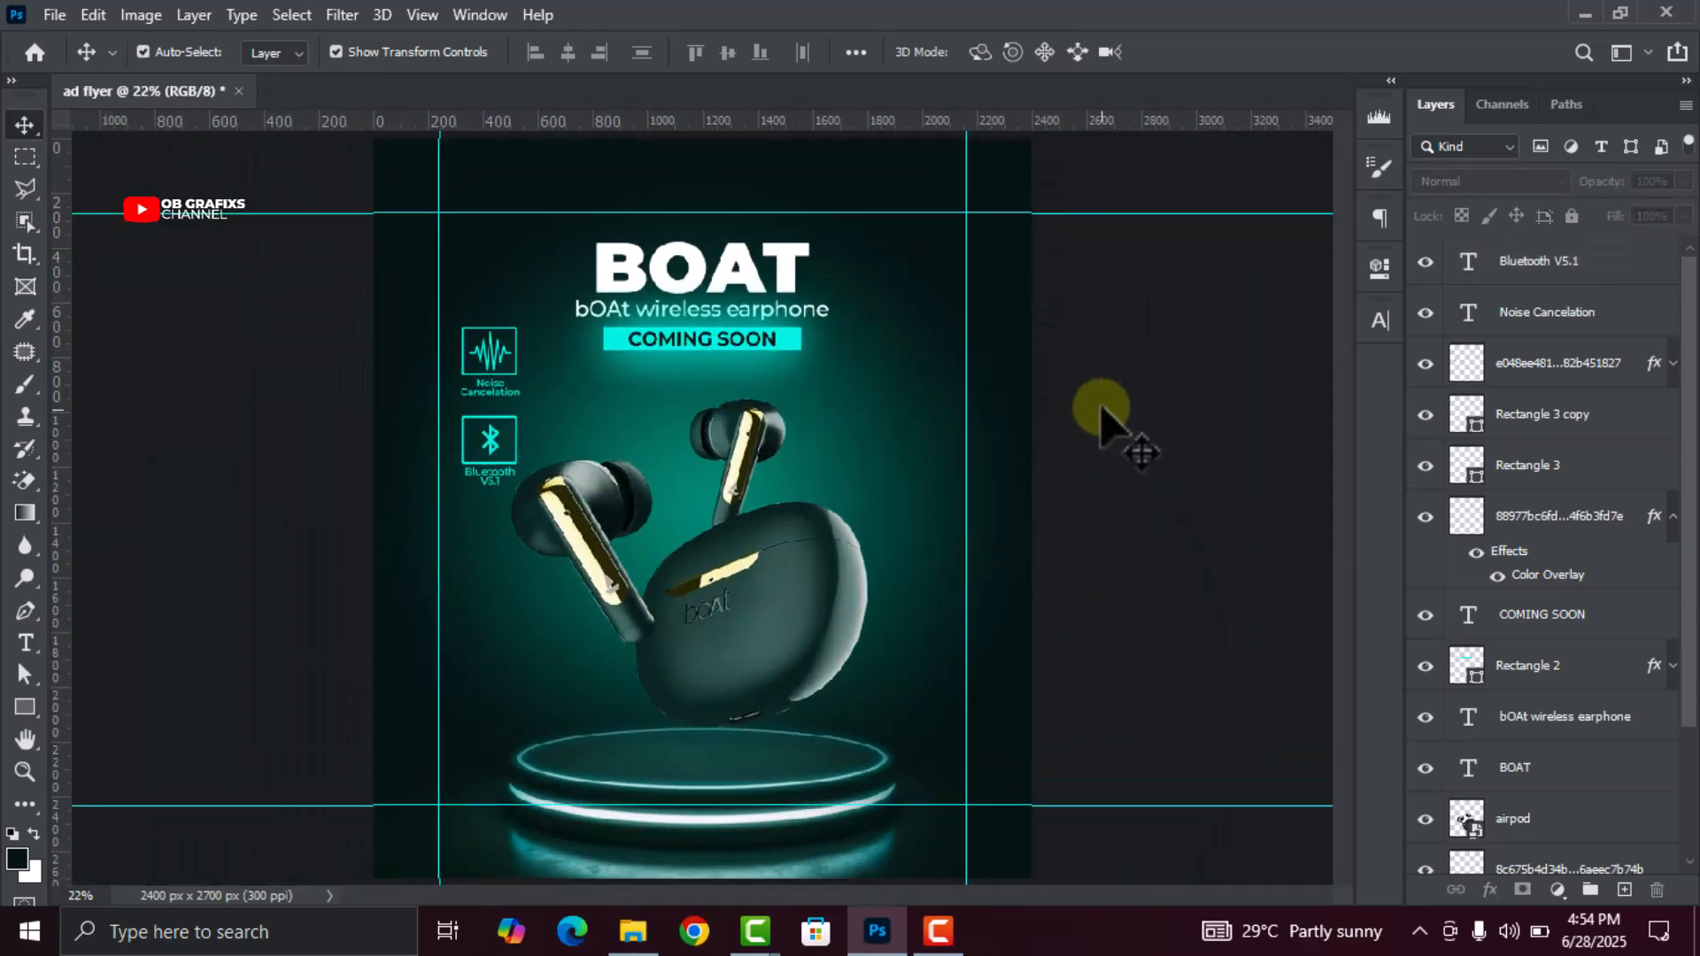
# Add four horizontal guides aligned with the top and bottom edges of the sound-wave and Bluetooth boxes
pyautogui.scroll(1, 1098, 363)
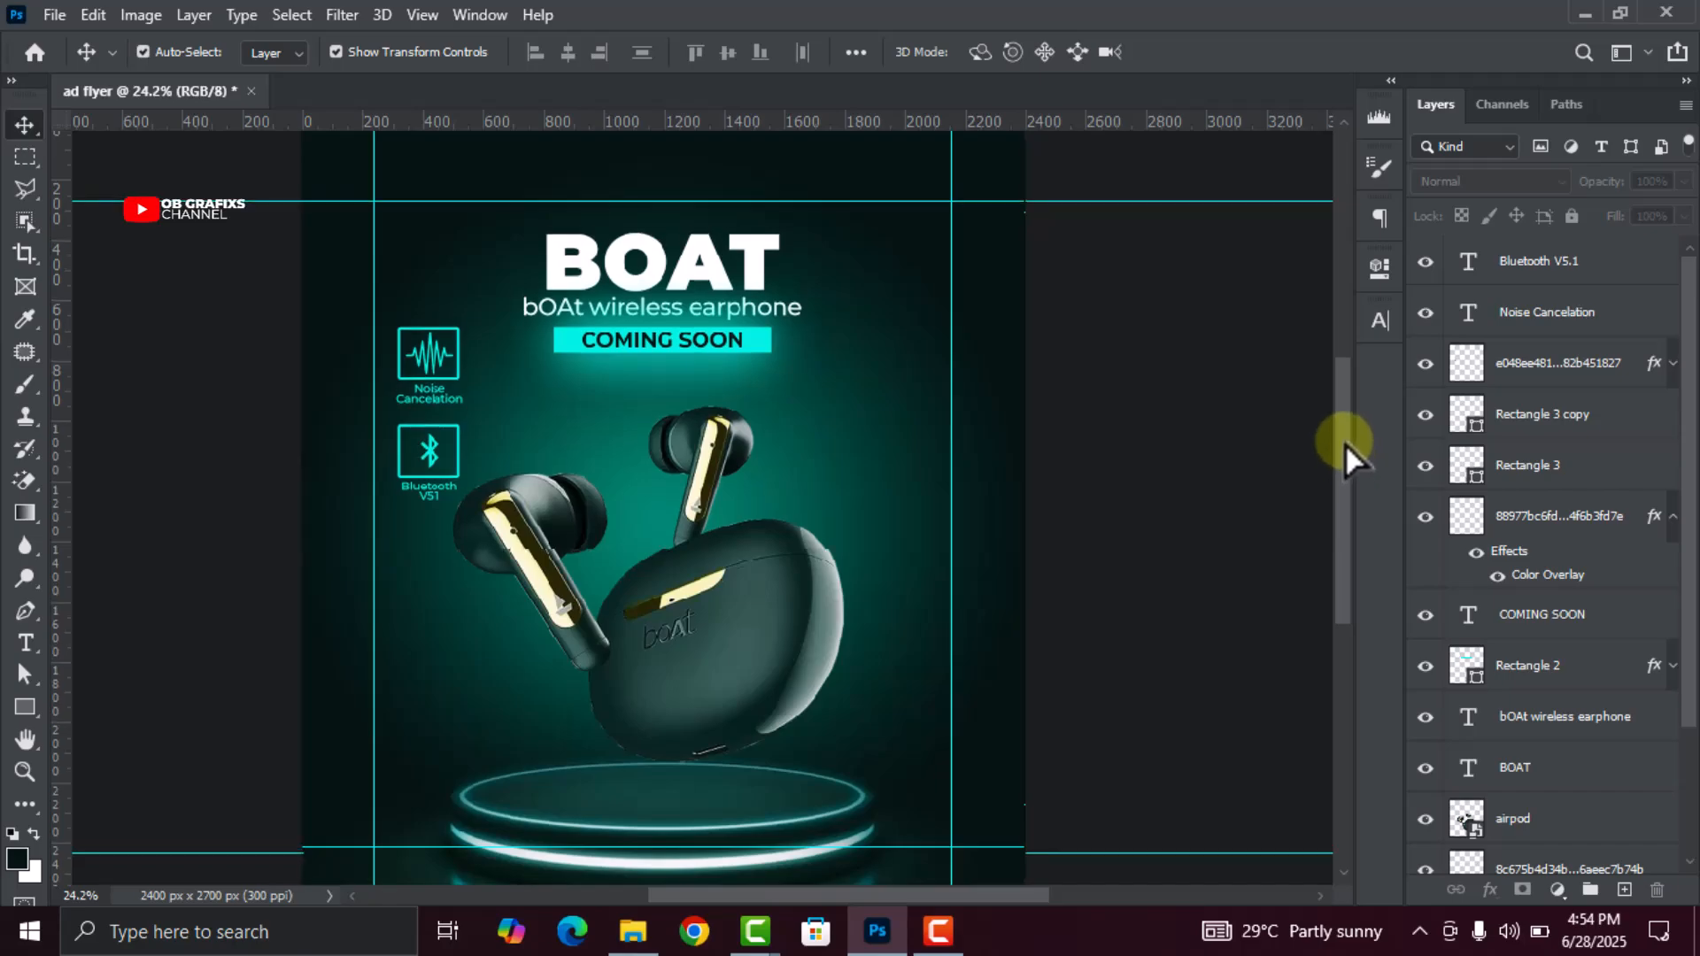
pyautogui.moveTo(1345, 444); pyautogui.dragTo(1346, 429)
pyautogui.scroll(2, 588, 235)
pyautogui.moveTo(747, 133); pyautogui.dragTo(753, 412)
pyautogui.scroll(1, 748, 469)
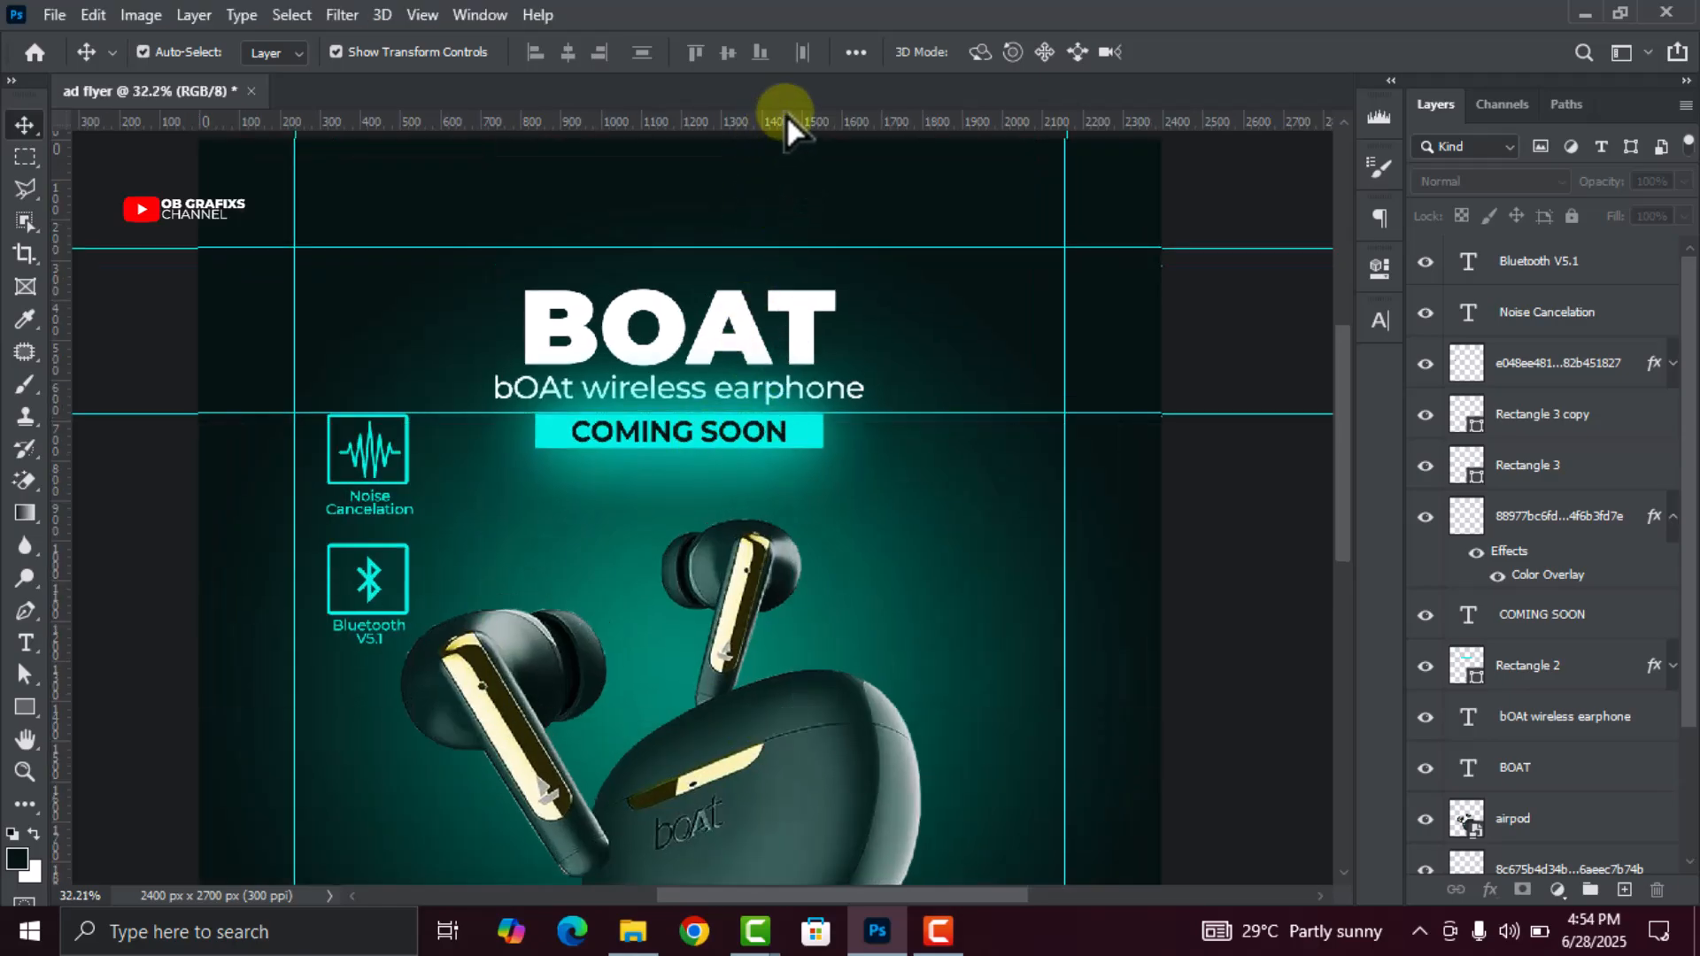
pyautogui.moveTo(783, 133); pyautogui.dragTo(767, 485)
pyautogui.moveTo(873, 124); pyautogui.dragTo(853, 543)
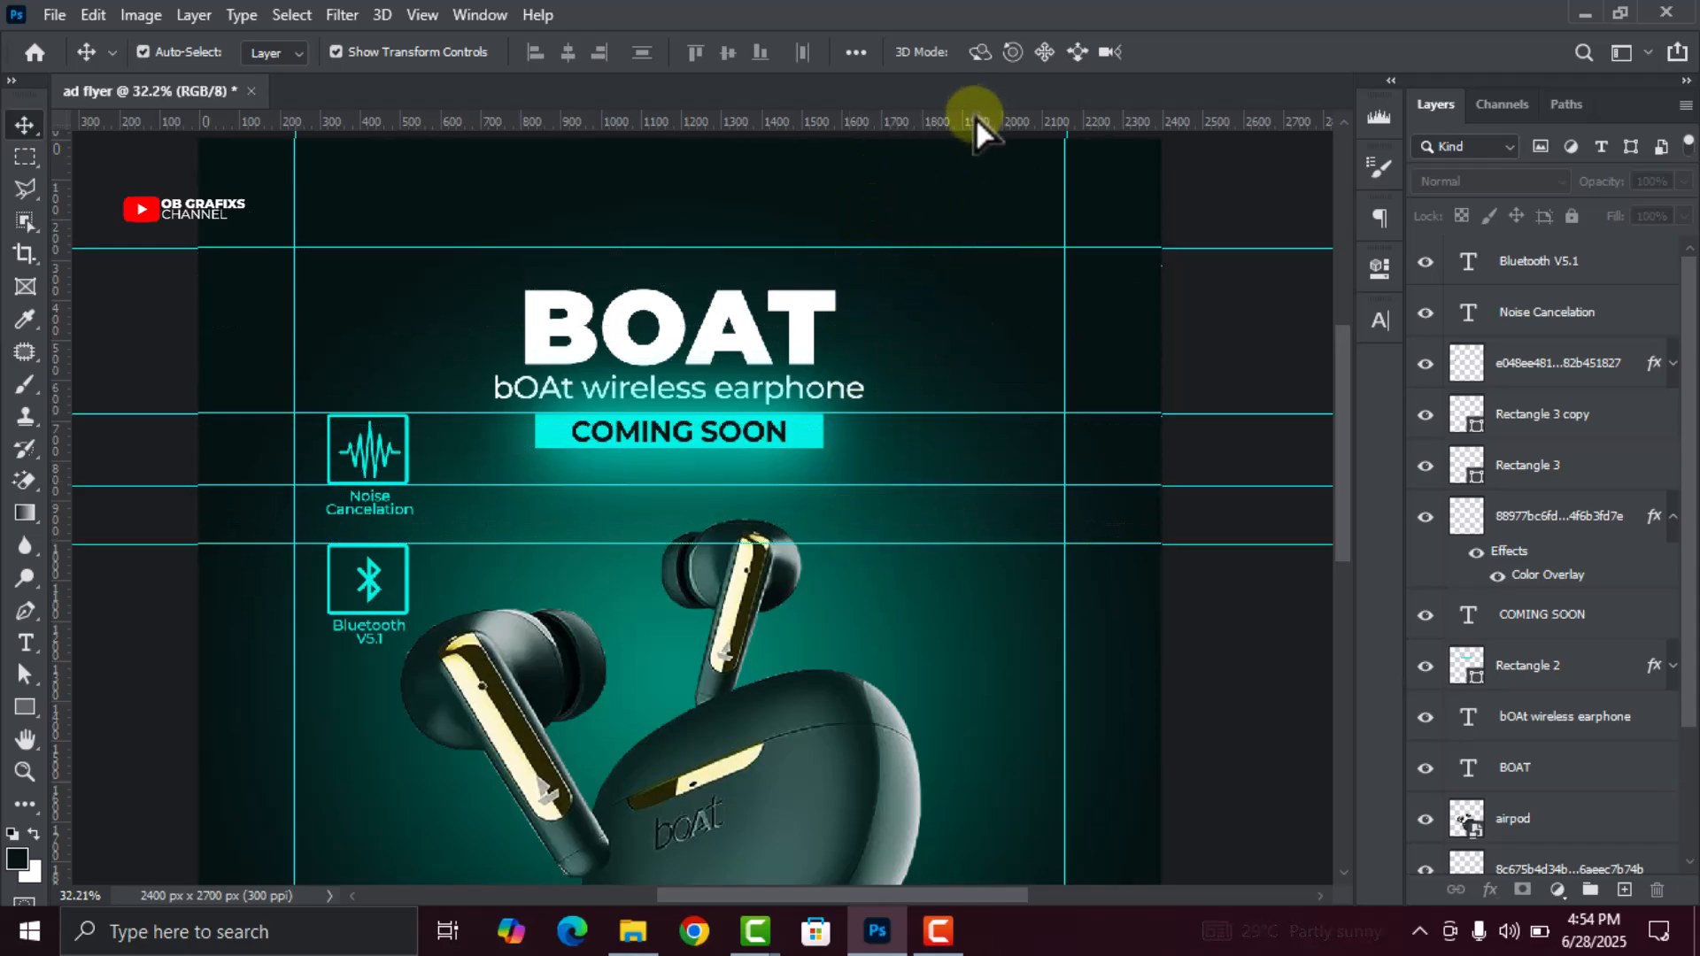
pyautogui.moveTo(974, 129); pyautogui.dragTo(896, 618)
pyautogui.scroll(1, 947, 425)
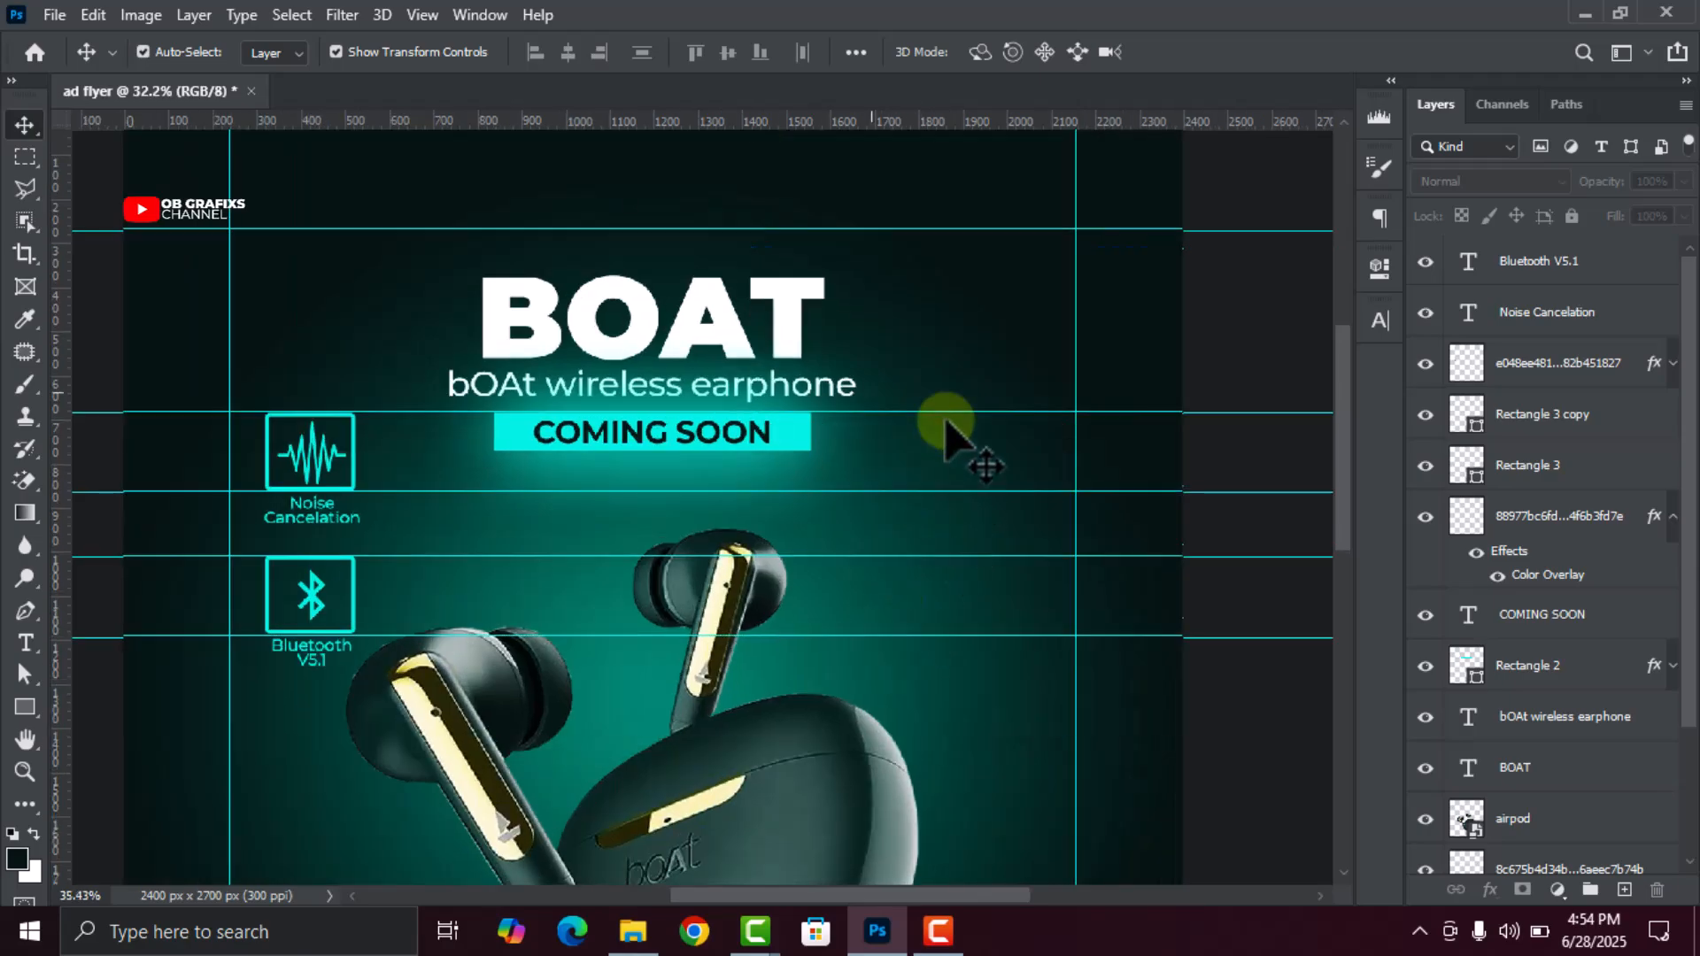
# Duplicate the sound-wave icon's box and move the copy level across to the flyer's right side, between the upper pair of new guides
pyautogui.click(355, 469)
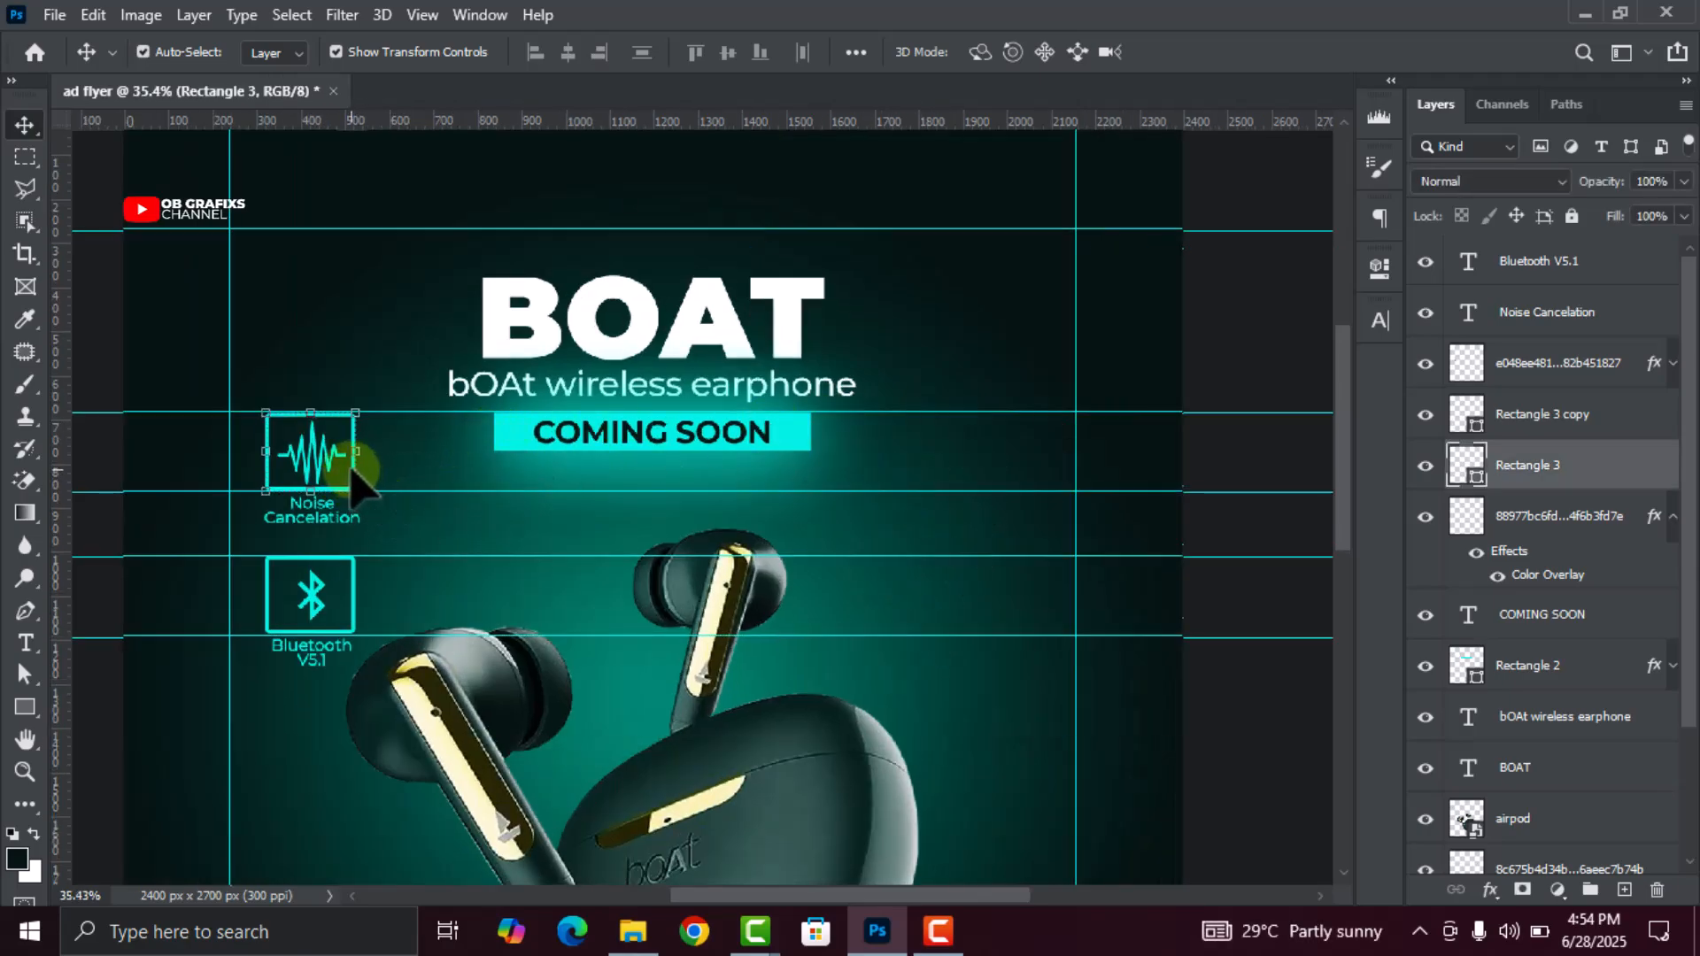
pyautogui.hotkey('ctrl', 'j')
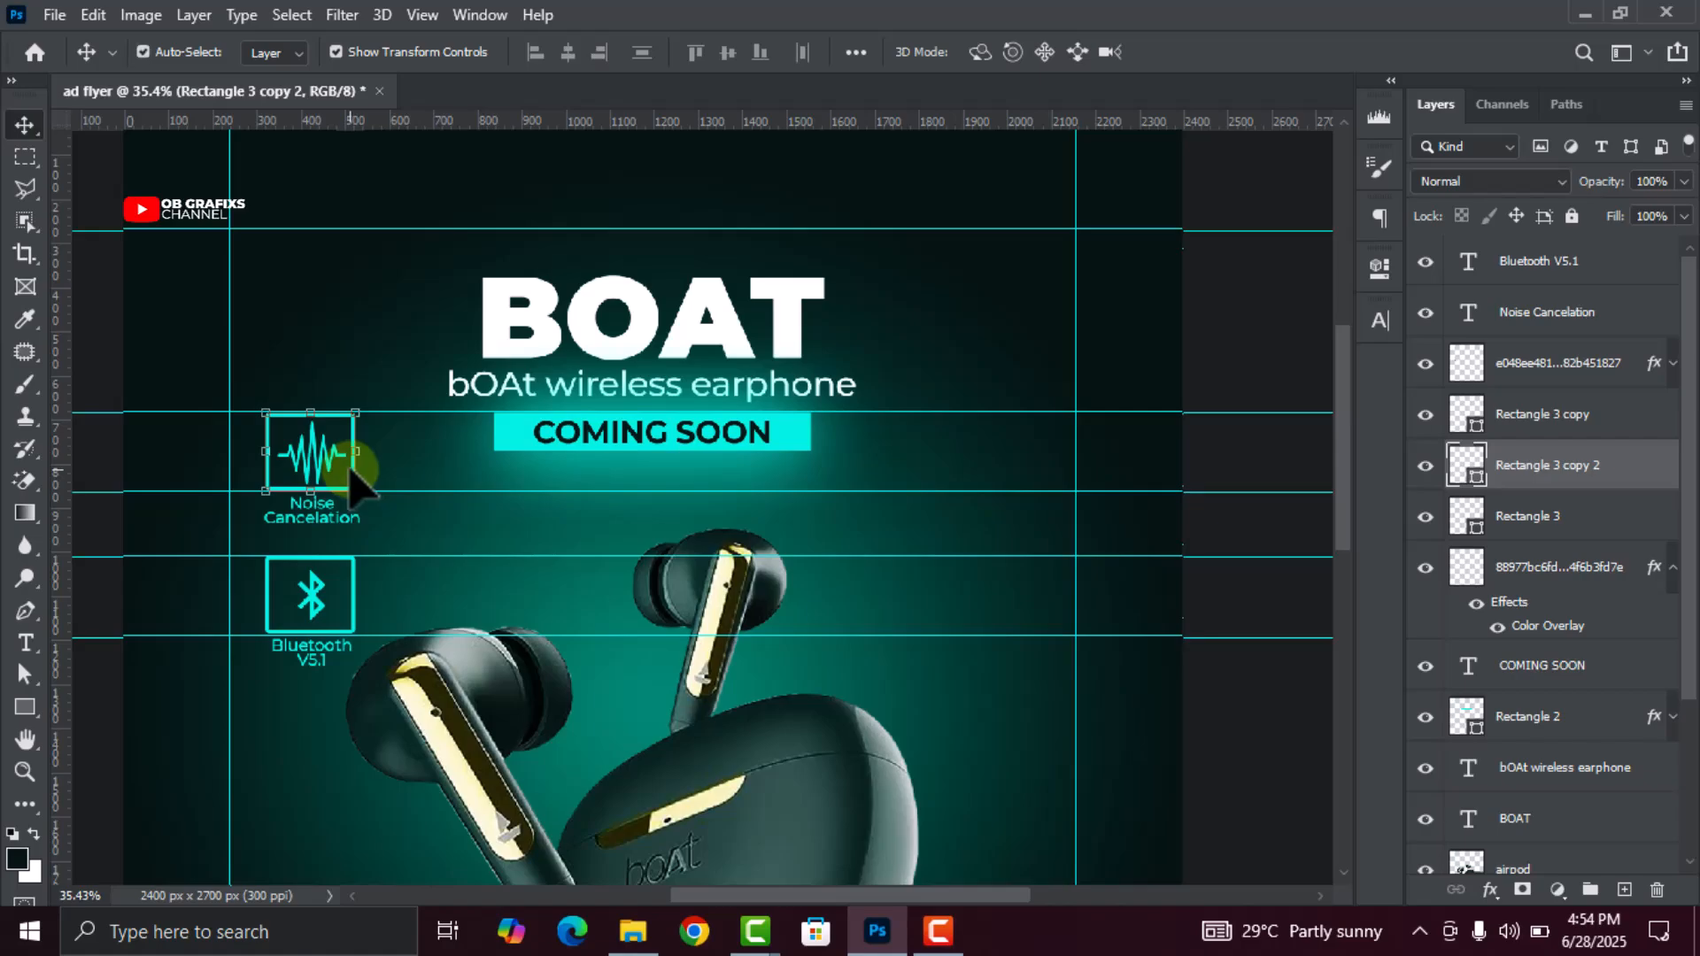
pyautogui.moveTo(352, 471); pyautogui.dragTo(410, 483)
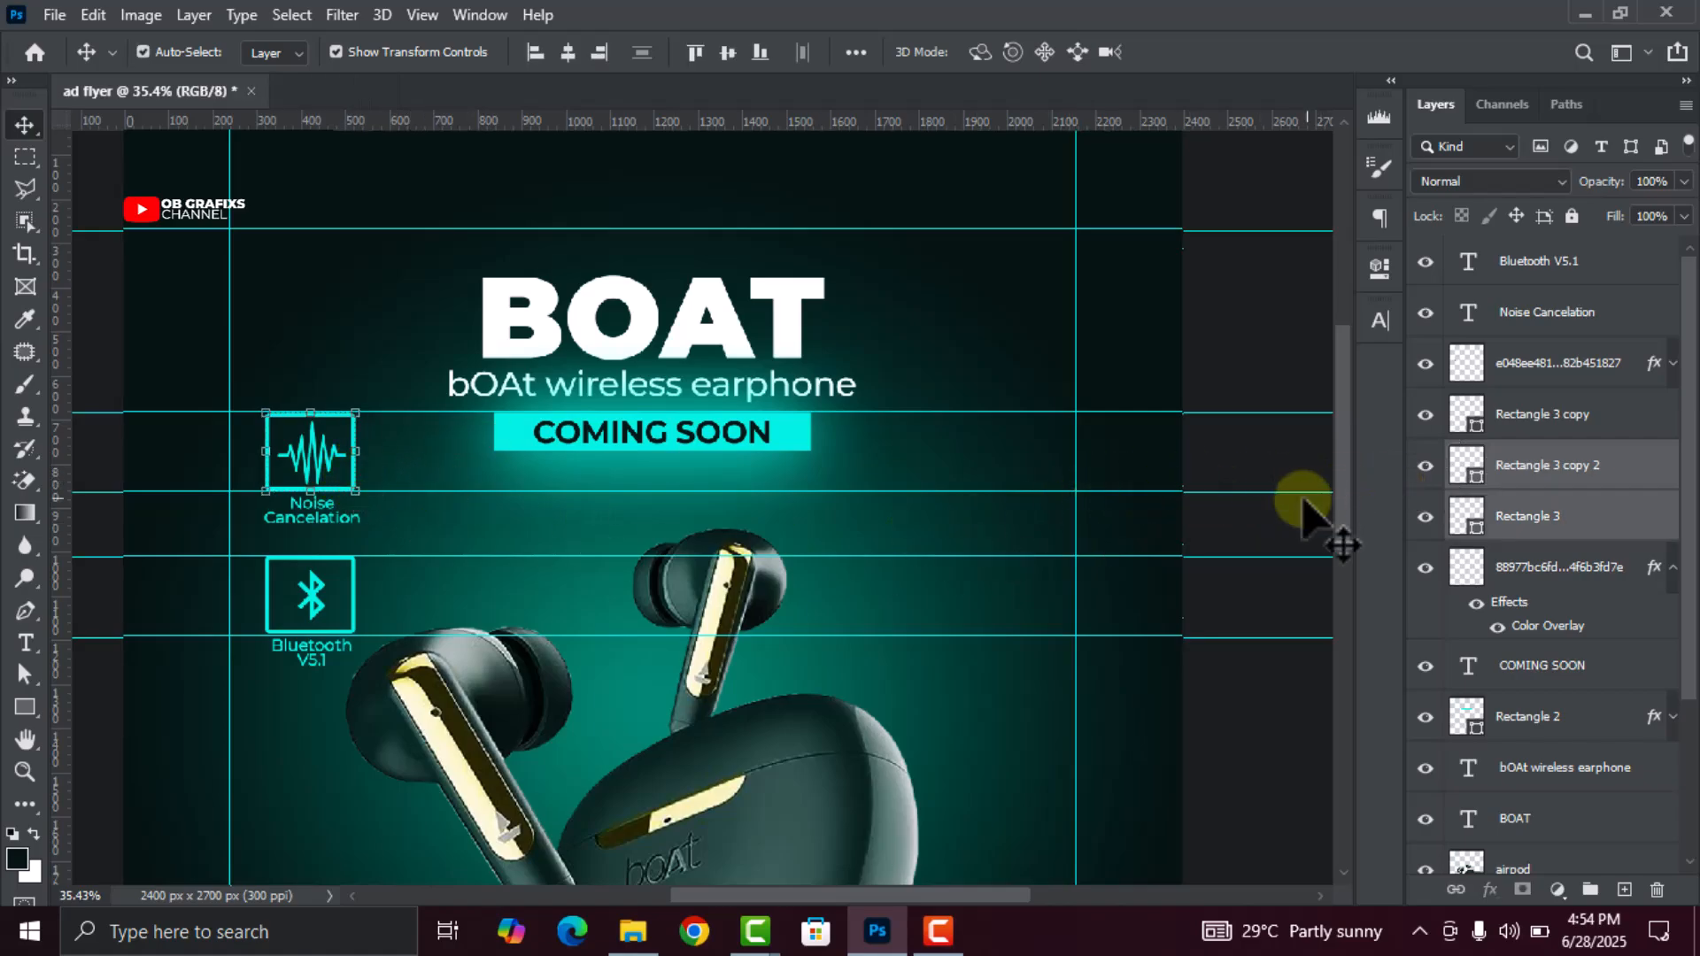
pyautogui.click(1569, 483)
pyautogui.scroll(3, 227, 542)
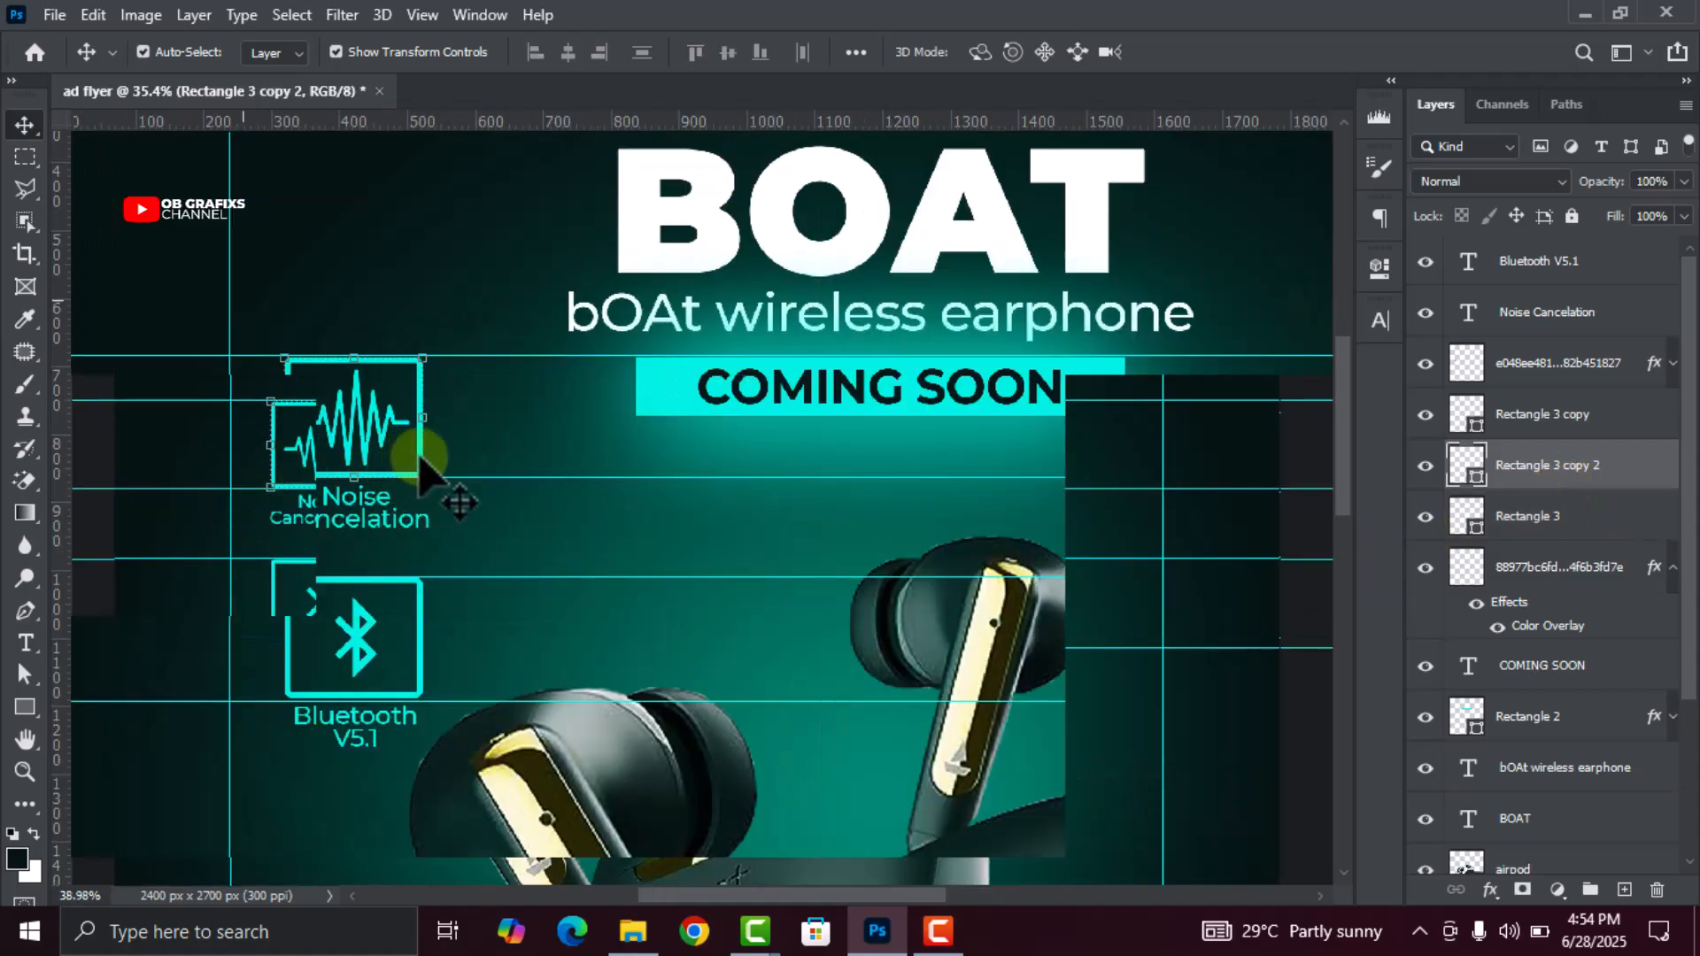
pyautogui.moveTo(912, 479); pyautogui.dragTo(1267, 451)
pyautogui.scroll(-3, 509, 673)
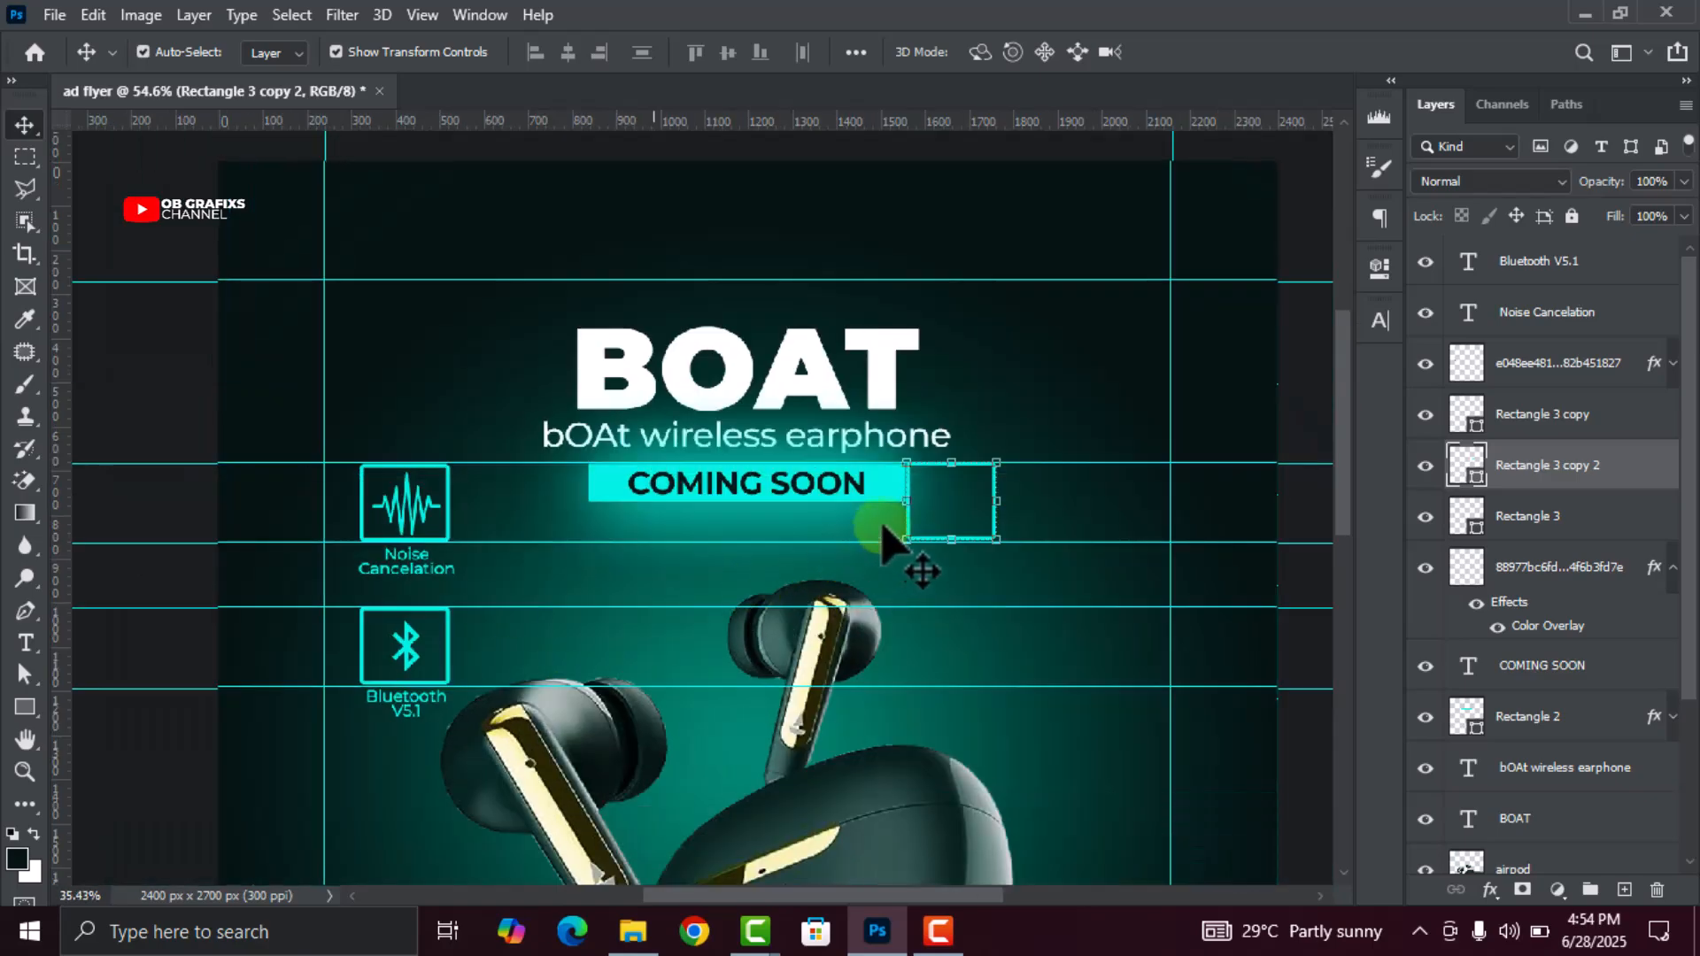
pyautogui.scroll(2, 1018, 504)
pyautogui.moveTo(990, 532); pyautogui.dragTo(1140, 529)
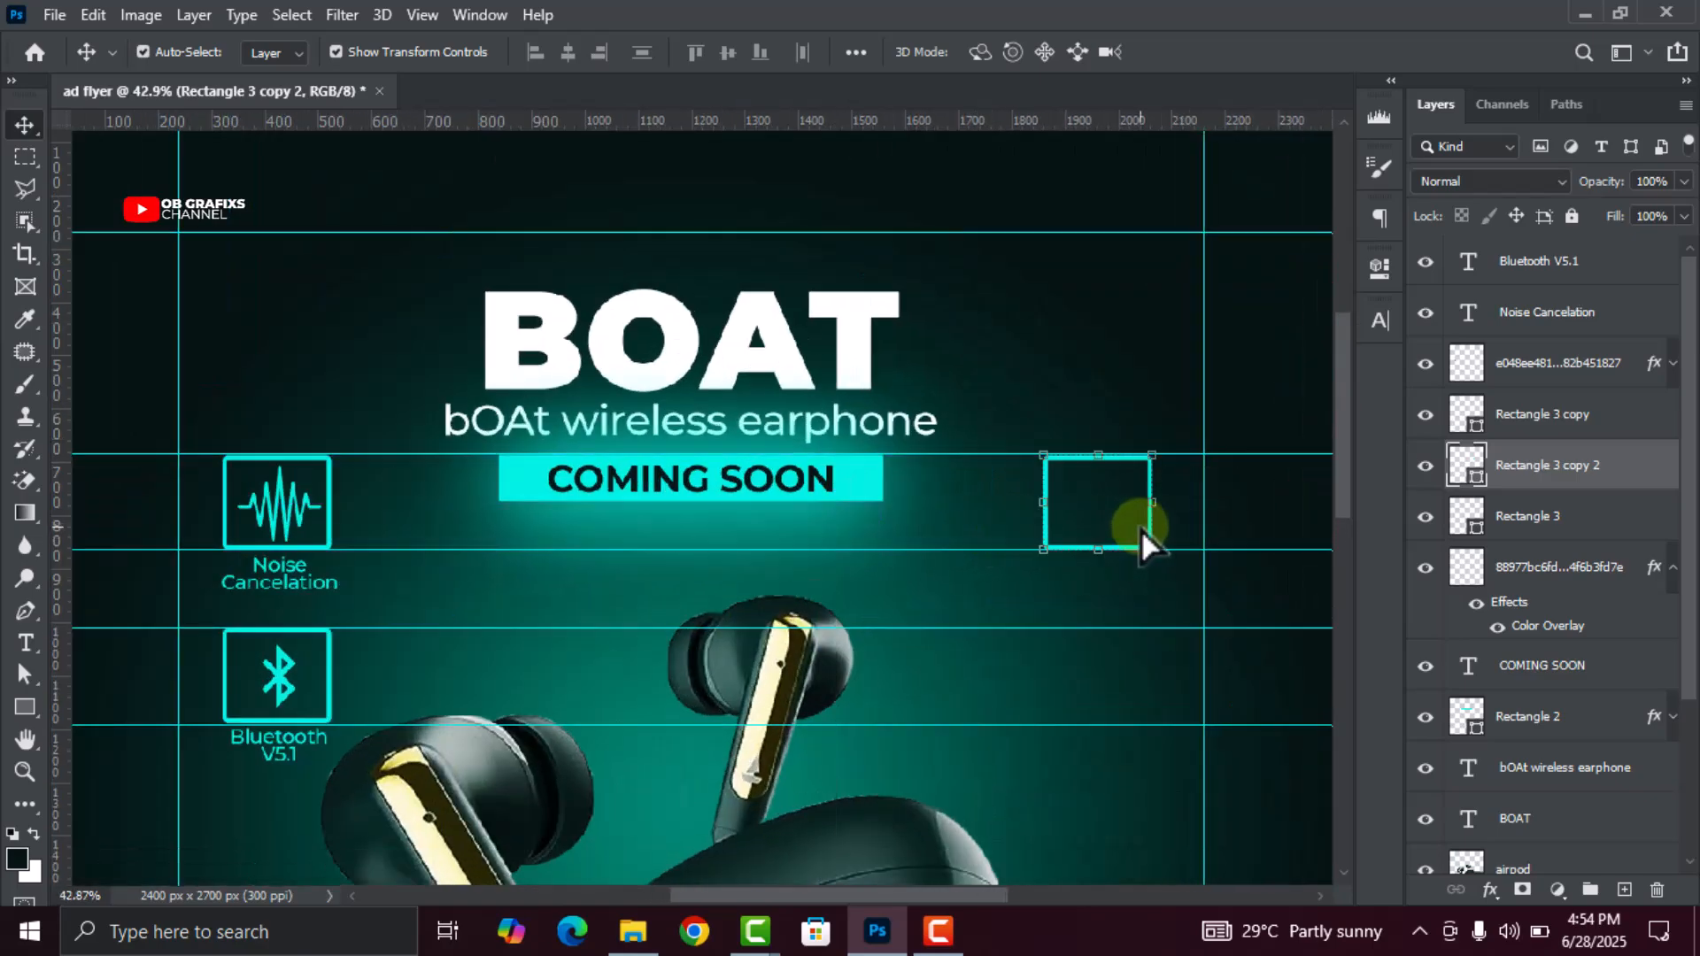
# Place the tapping-hand icon image from the flyer design folder at 100% over the COMING SOON bar
pyautogui.click(634, 930)
pyautogui.moveTo(430, 172); pyautogui.dragTo(810, 660)
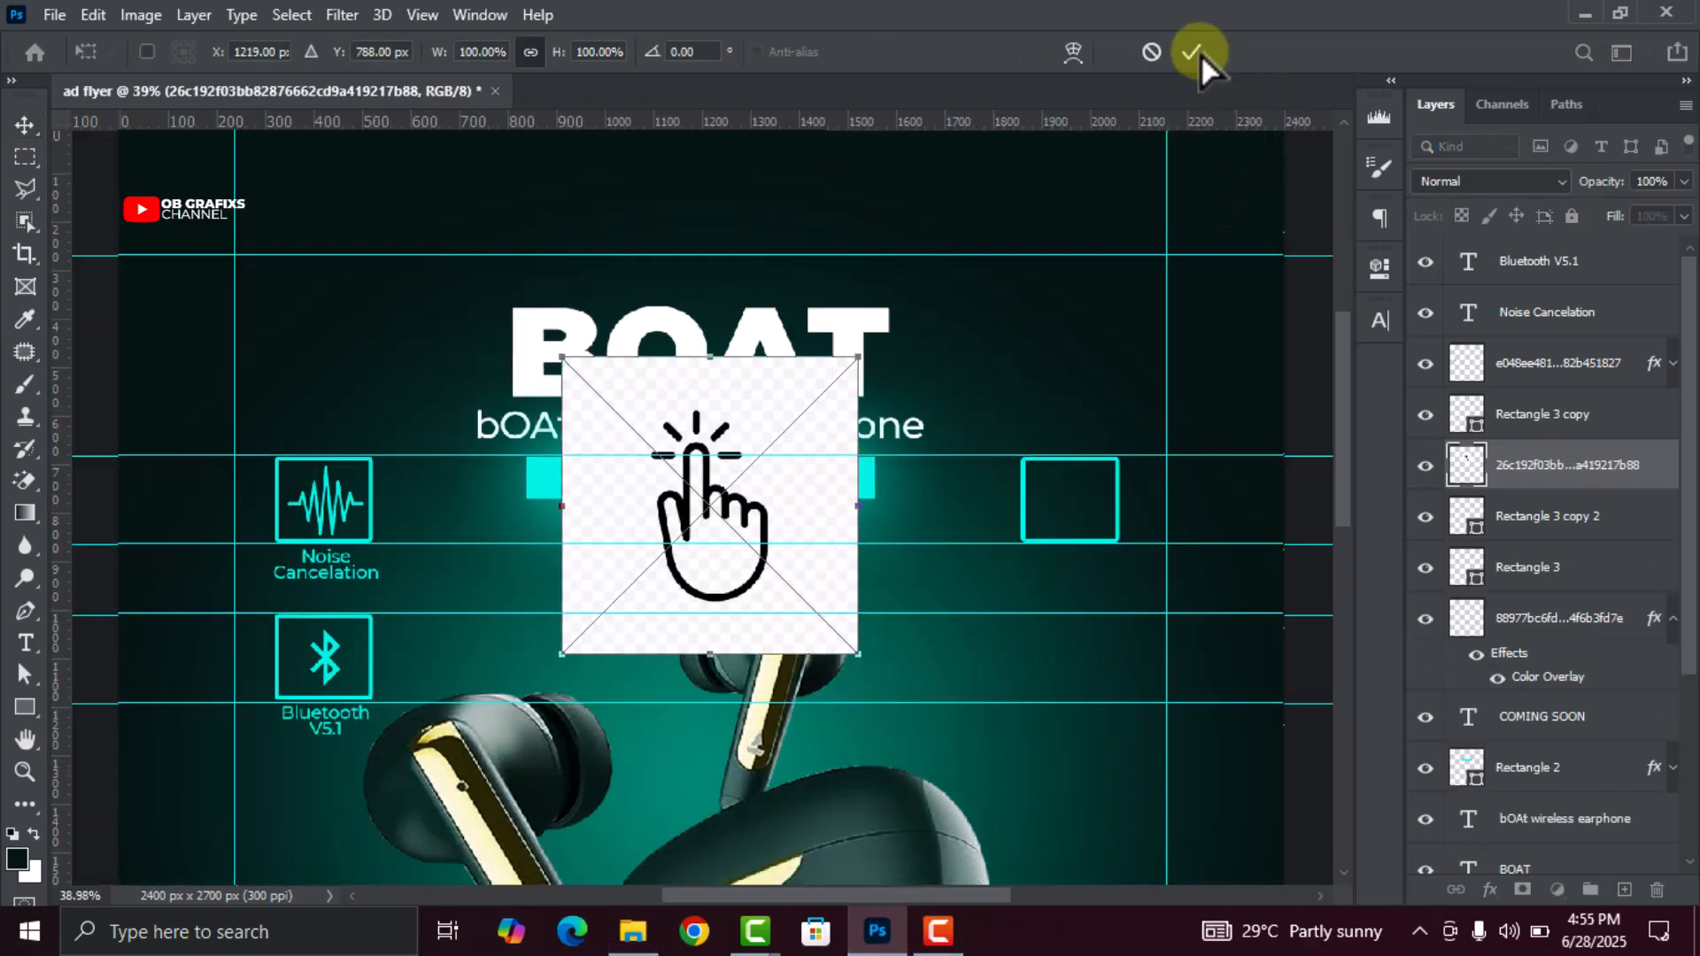
pyautogui.click(1195, 53)
# Rasterize the tapping-hand icon layer and erase its white background, including the areas inside the hand, with the Magic Eraser
pyautogui.rightClick(1585, 471)
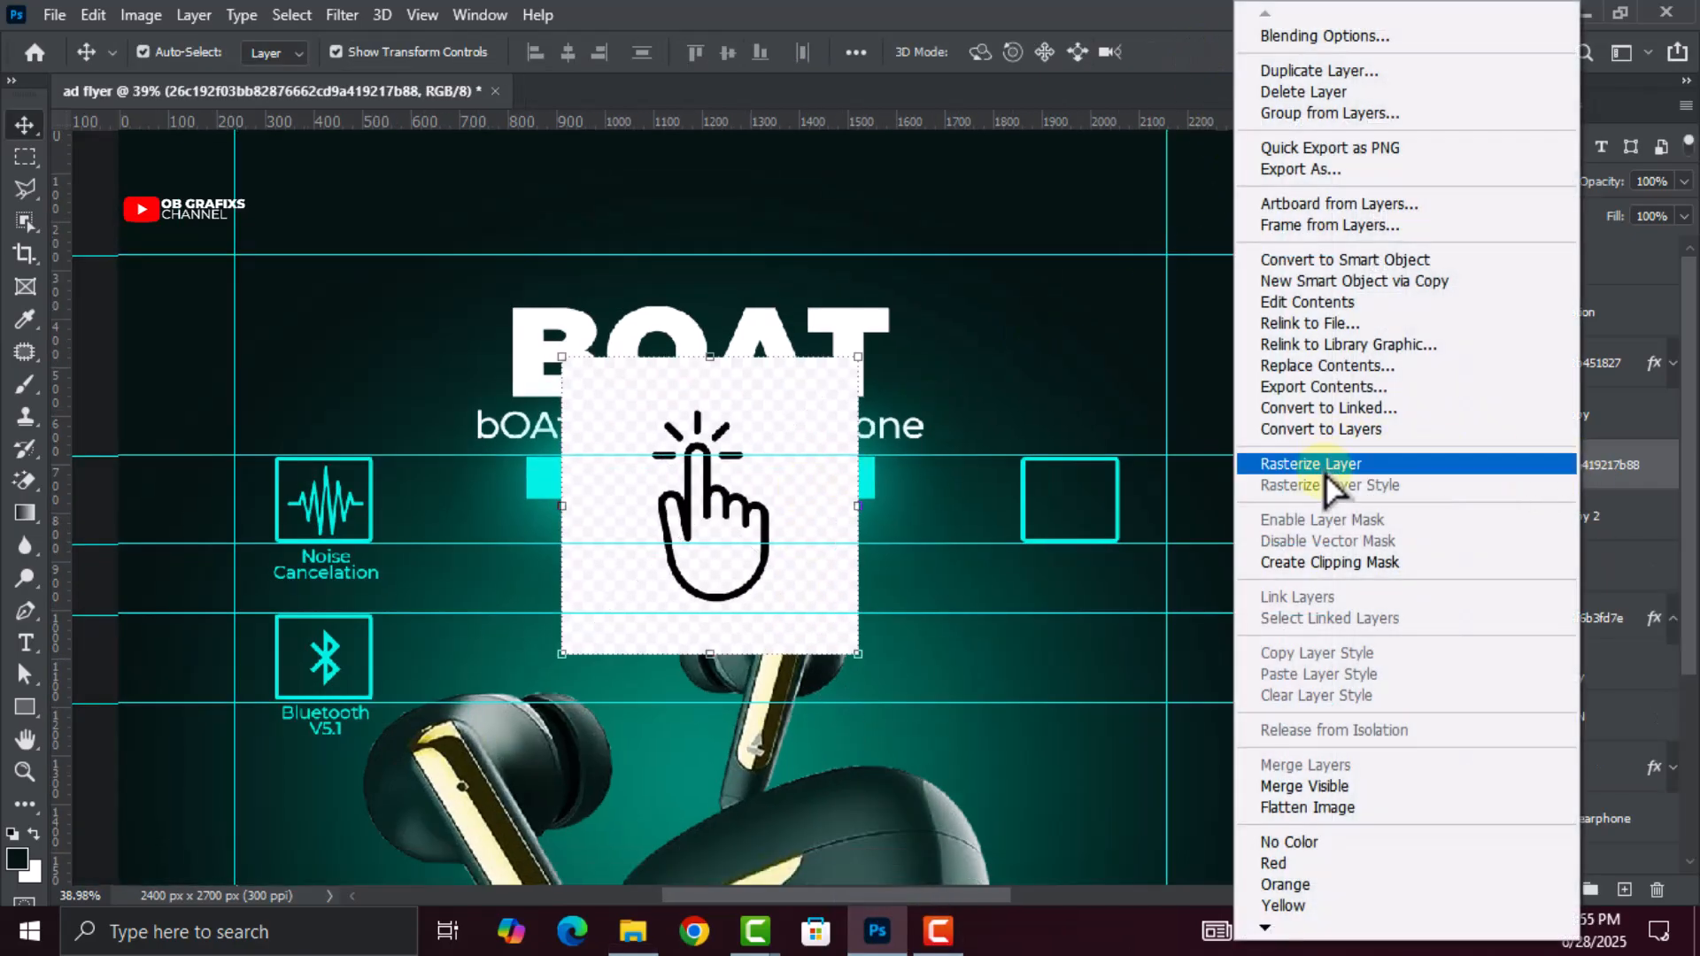
pyautogui.click(1327, 473)
pyautogui.scroll(2, 921, 549)
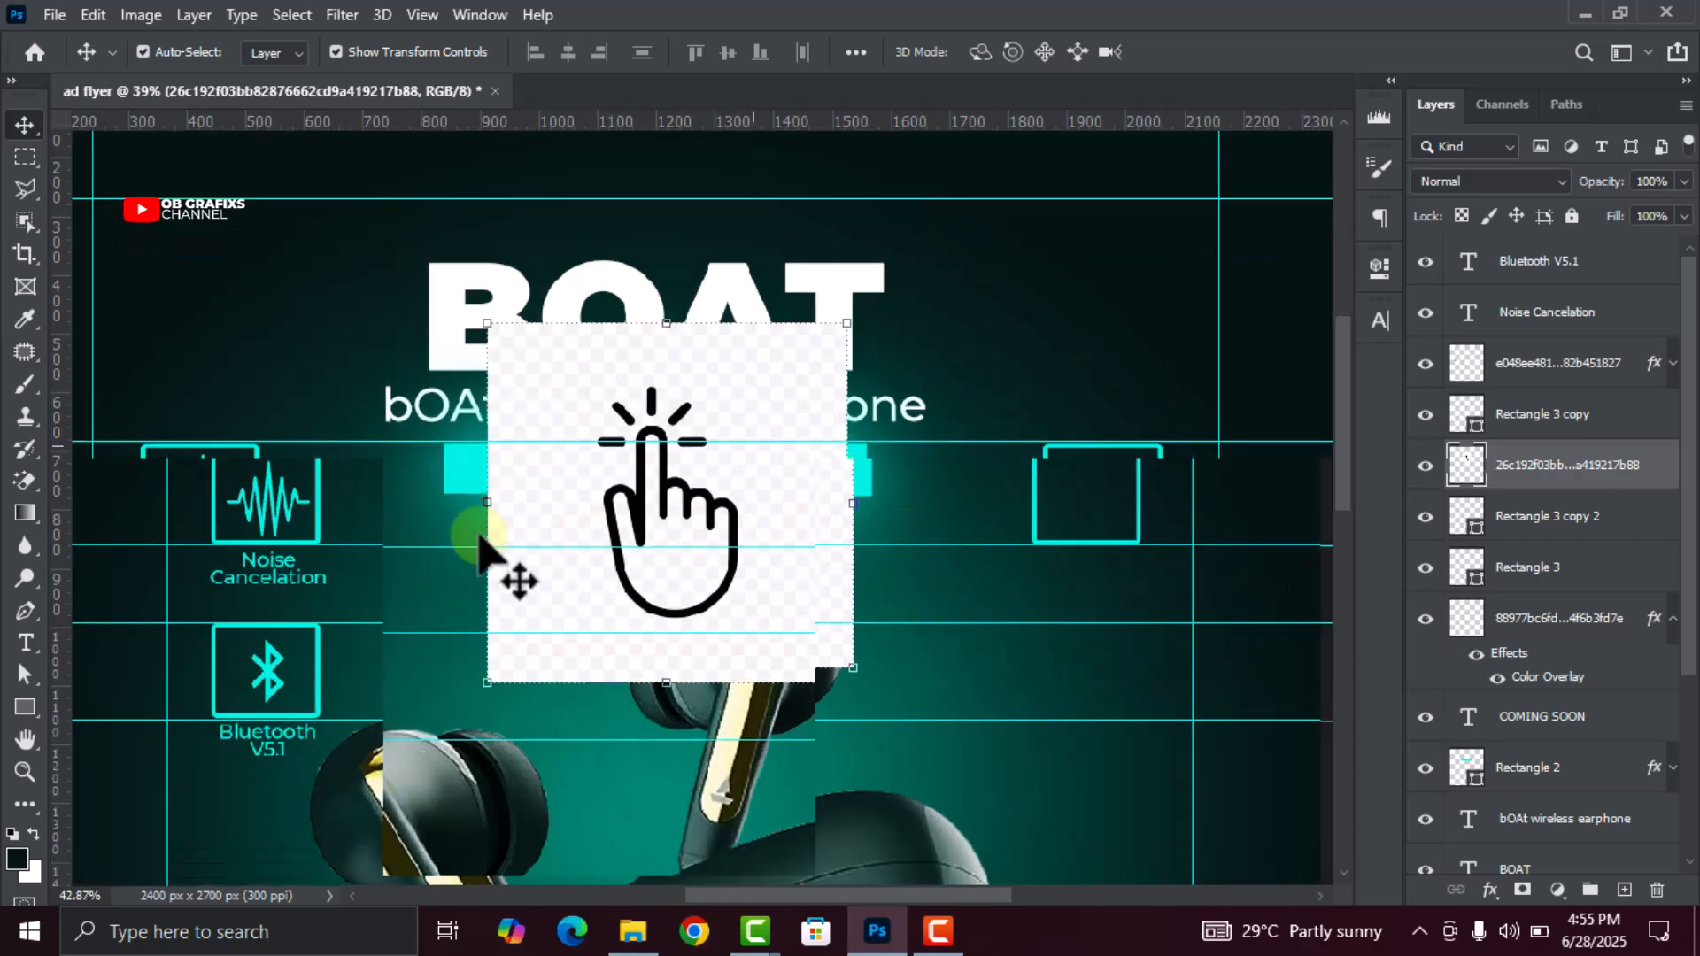
pyautogui.click(25, 480)
pyautogui.click(810, 580)
pyautogui.click(801, 588)
pyautogui.click(686, 531)
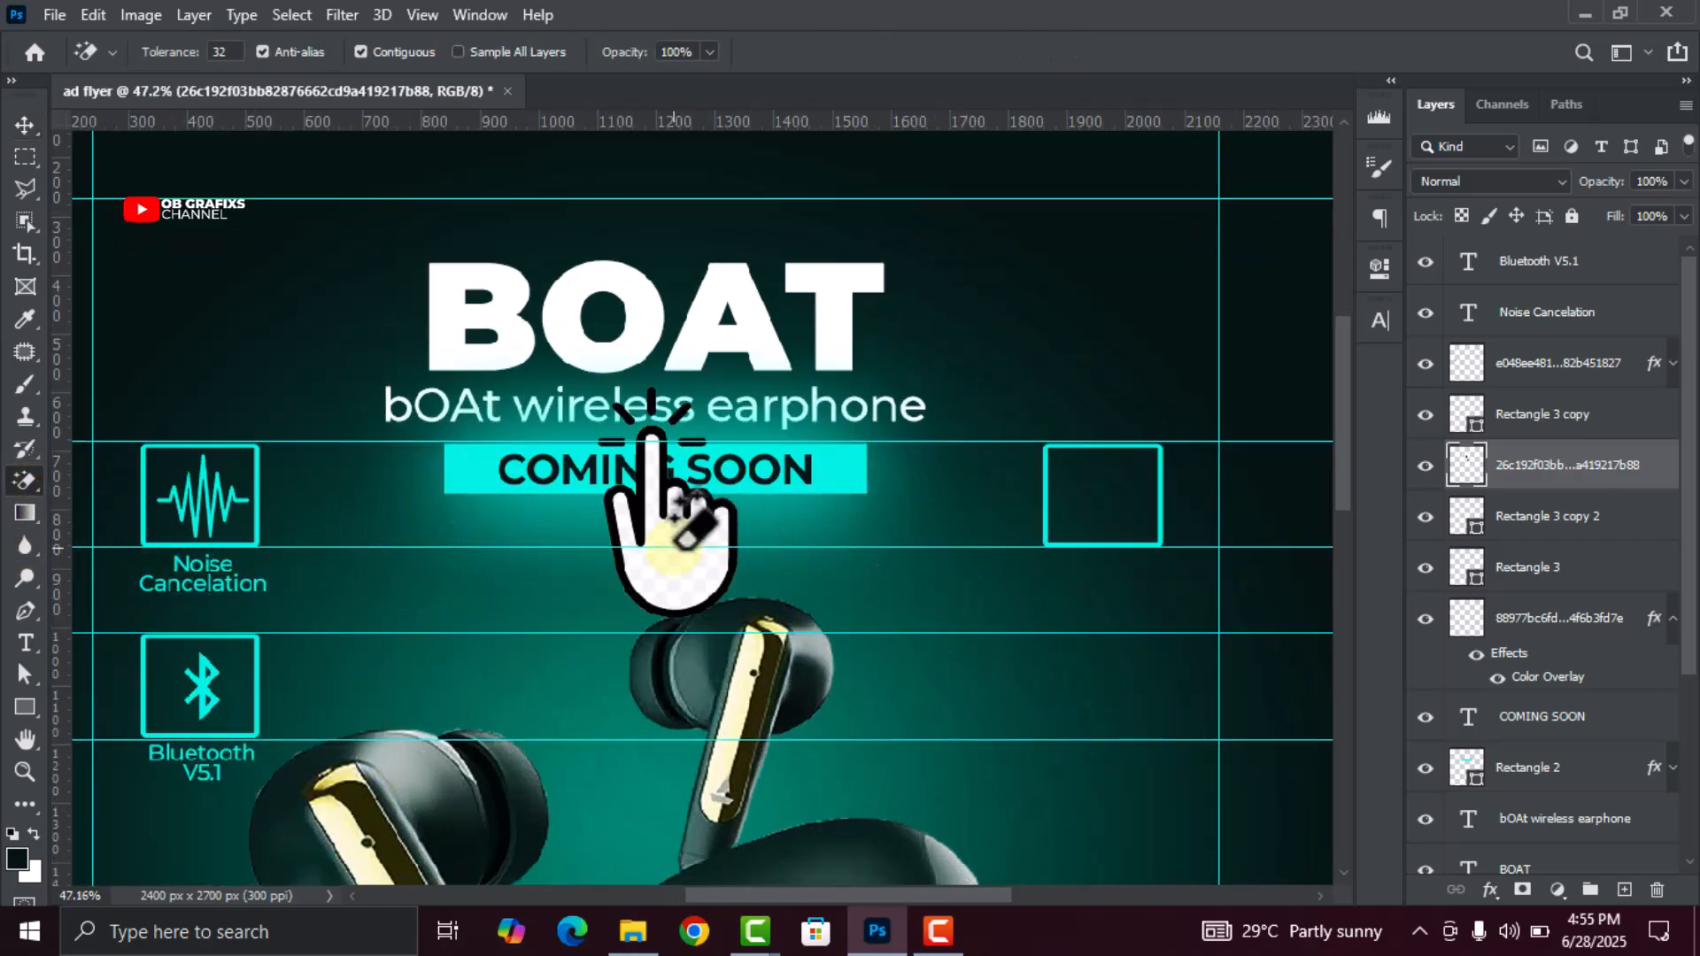
# Give the tapping-hand icon a cyan Color Overlay in Normal blend mode at 100% opacity
pyautogui.click(25, 124)
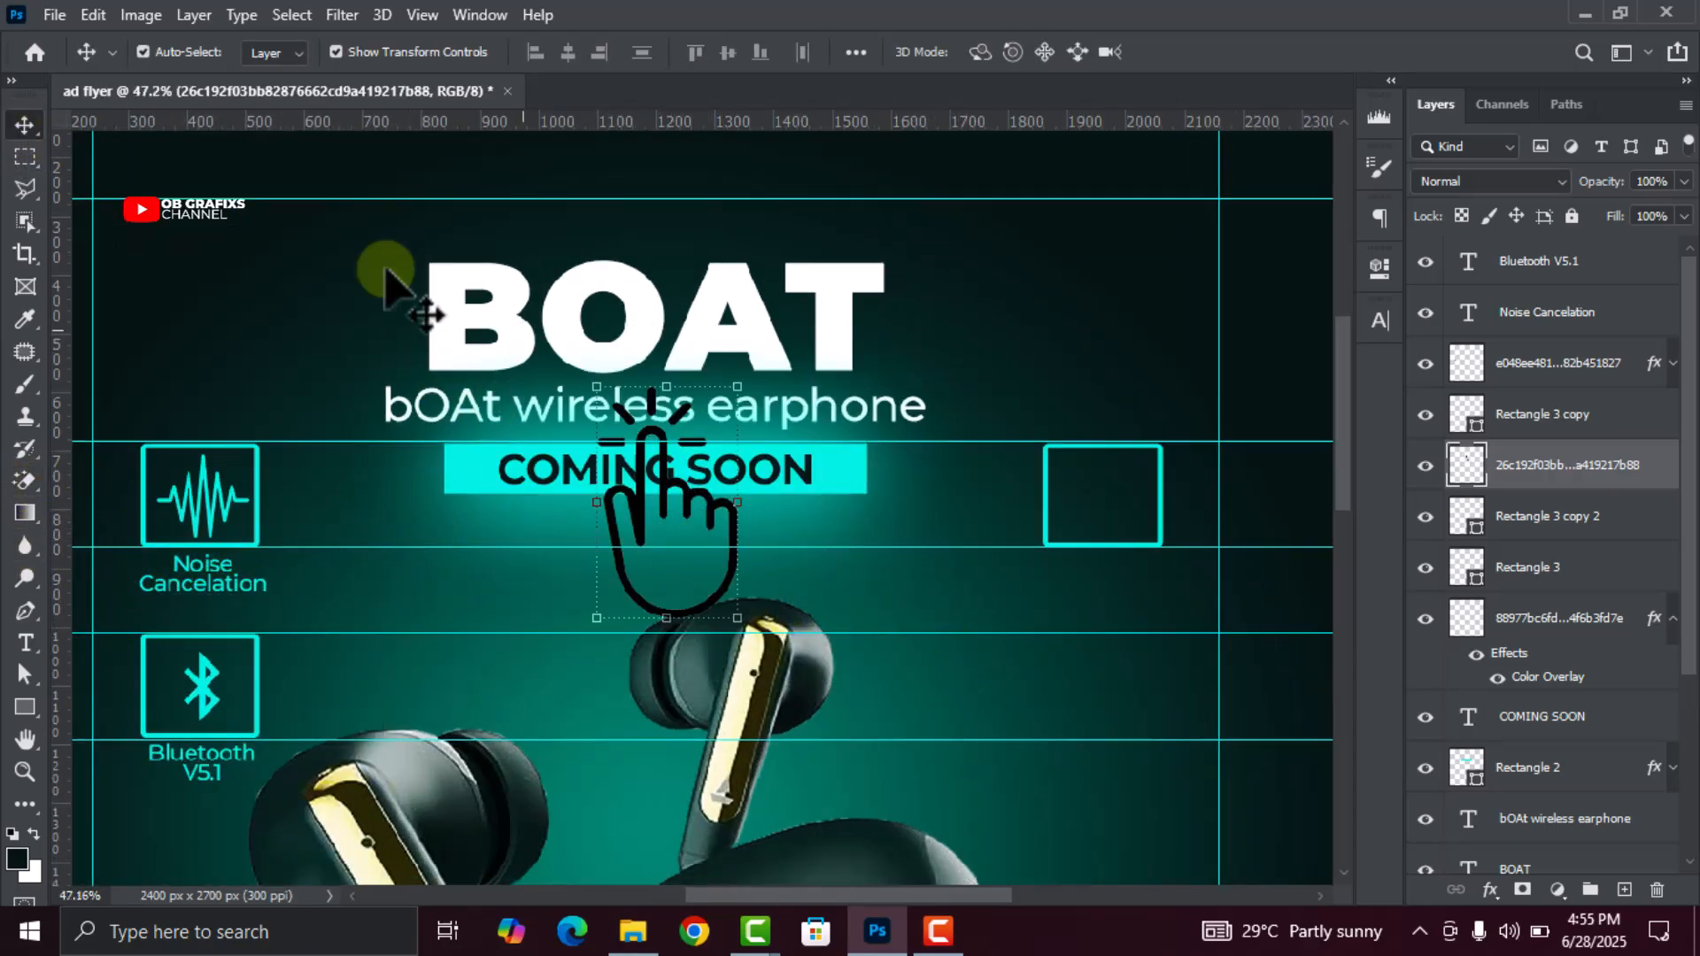
pyautogui.click(1490, 890)
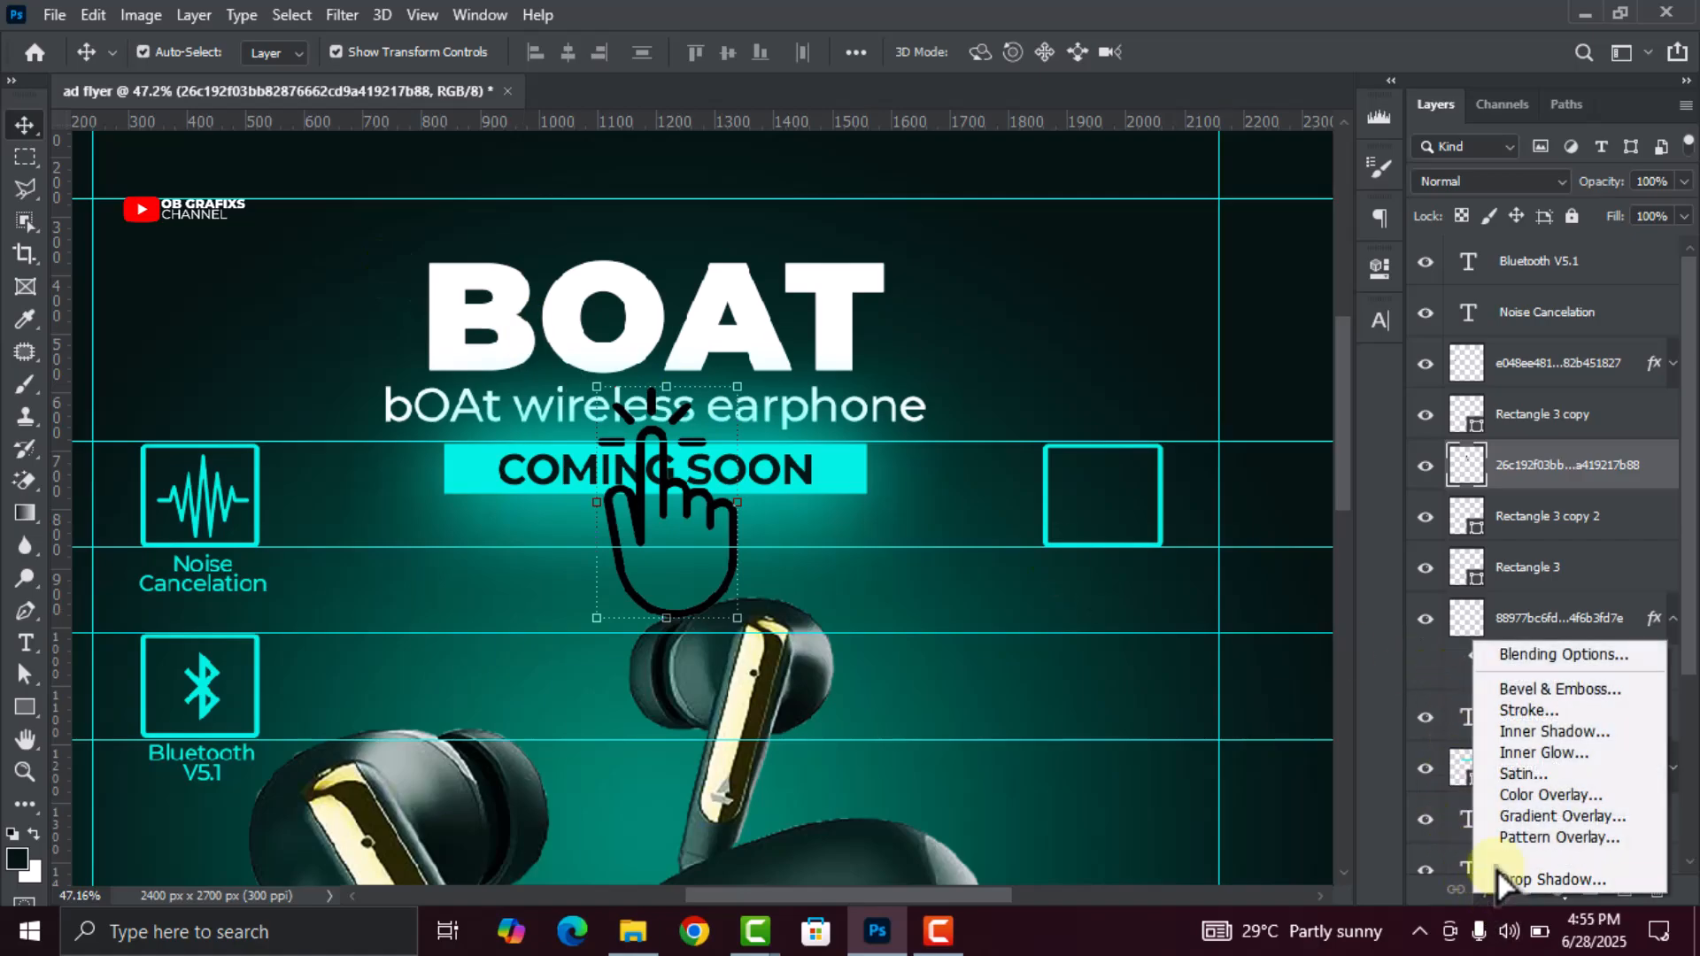
pyautogui.click(1524, 797)
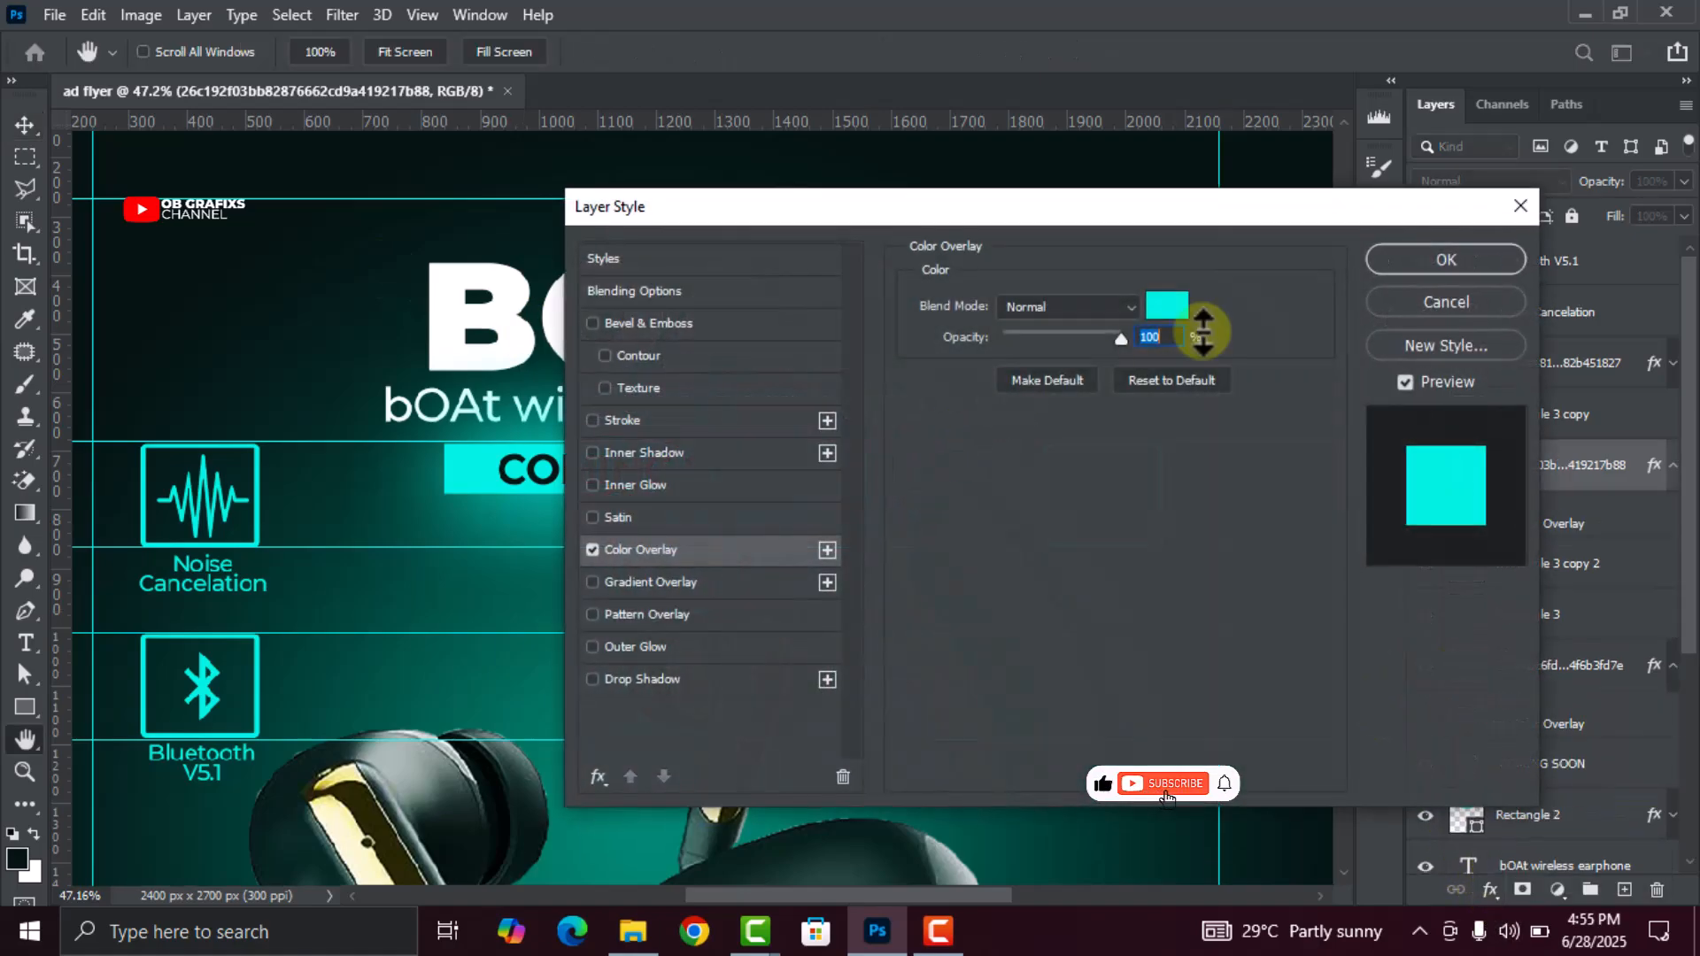
pyautogui.click(1417, 259)
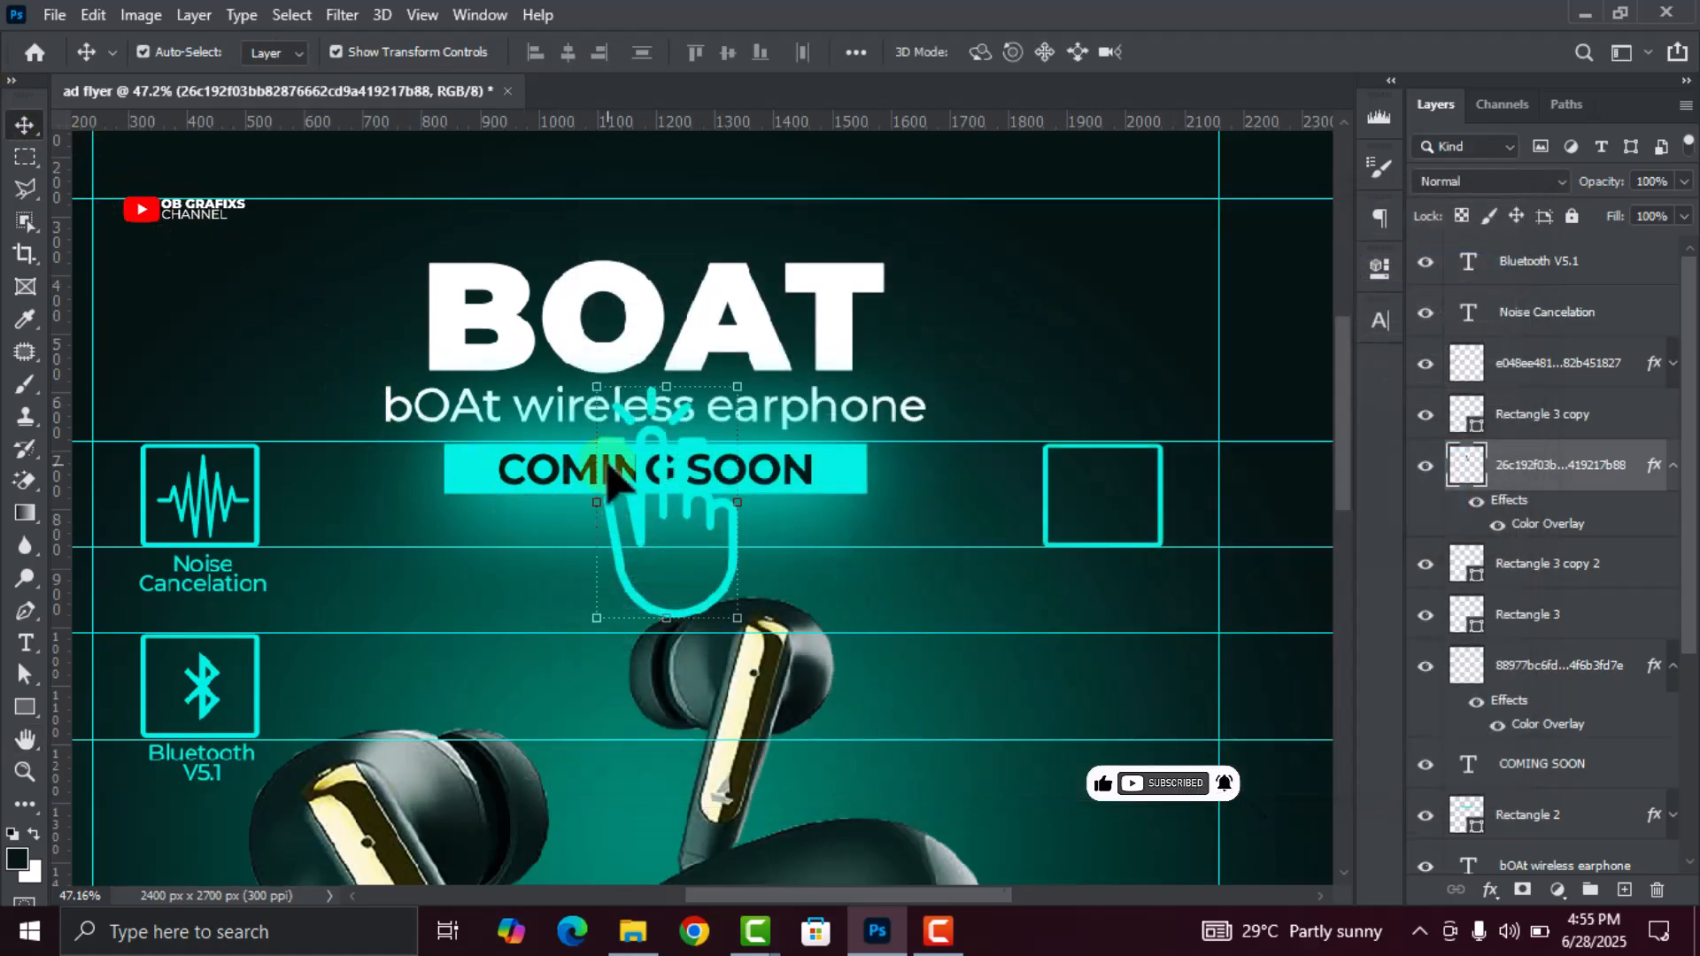
# Shrink the tapping-hand icon and centre it inside the empty box on the flyer's right side
pyautogui.scroll(1, 655, 470)
pyautogui.hotkey('ctrl', 't')
pyautogui.moveTo(624, 394); pyautogui.dragTo(1171, 492)
pyautogui.click(1231, 54)
pyautogui.scroll(-5, 659, 527)
pyautogui.scroll(-7, 649, 509)
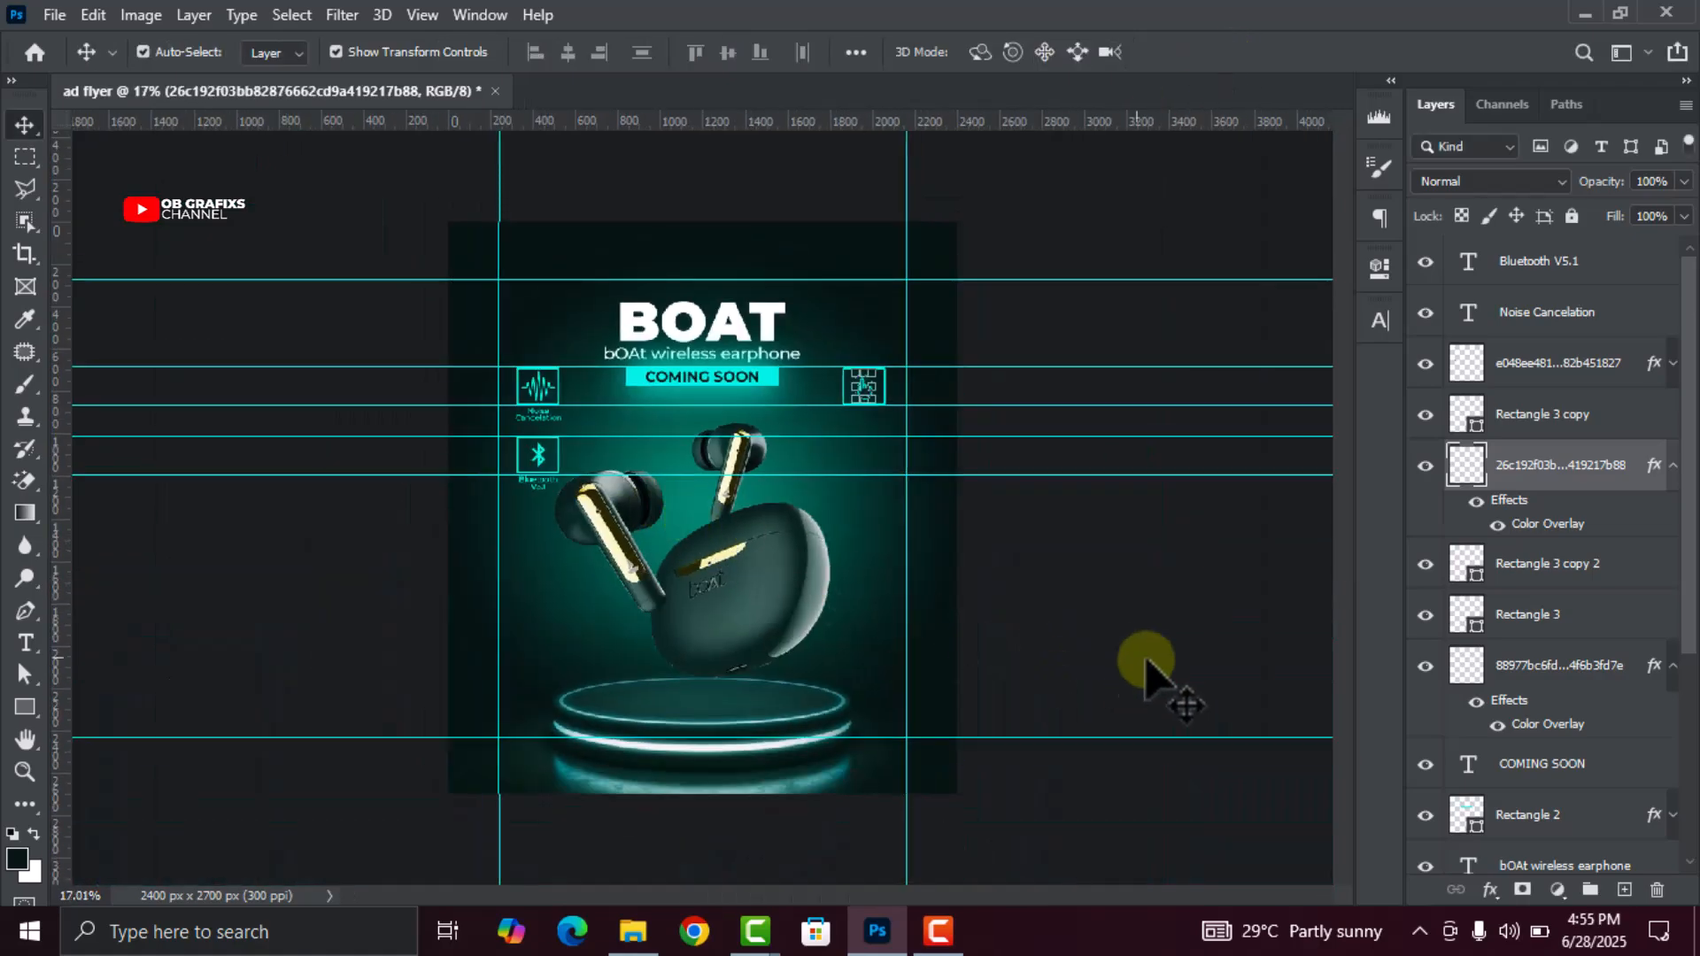
pyautogui.click(1066, 463)
# Duplicate the Noise Cancelation label and position the copy under the tapping-hand box, level with the original
pyautogui.scroll(1, 1053, 376)
pyautogui.scroll(4, 1119, 389)
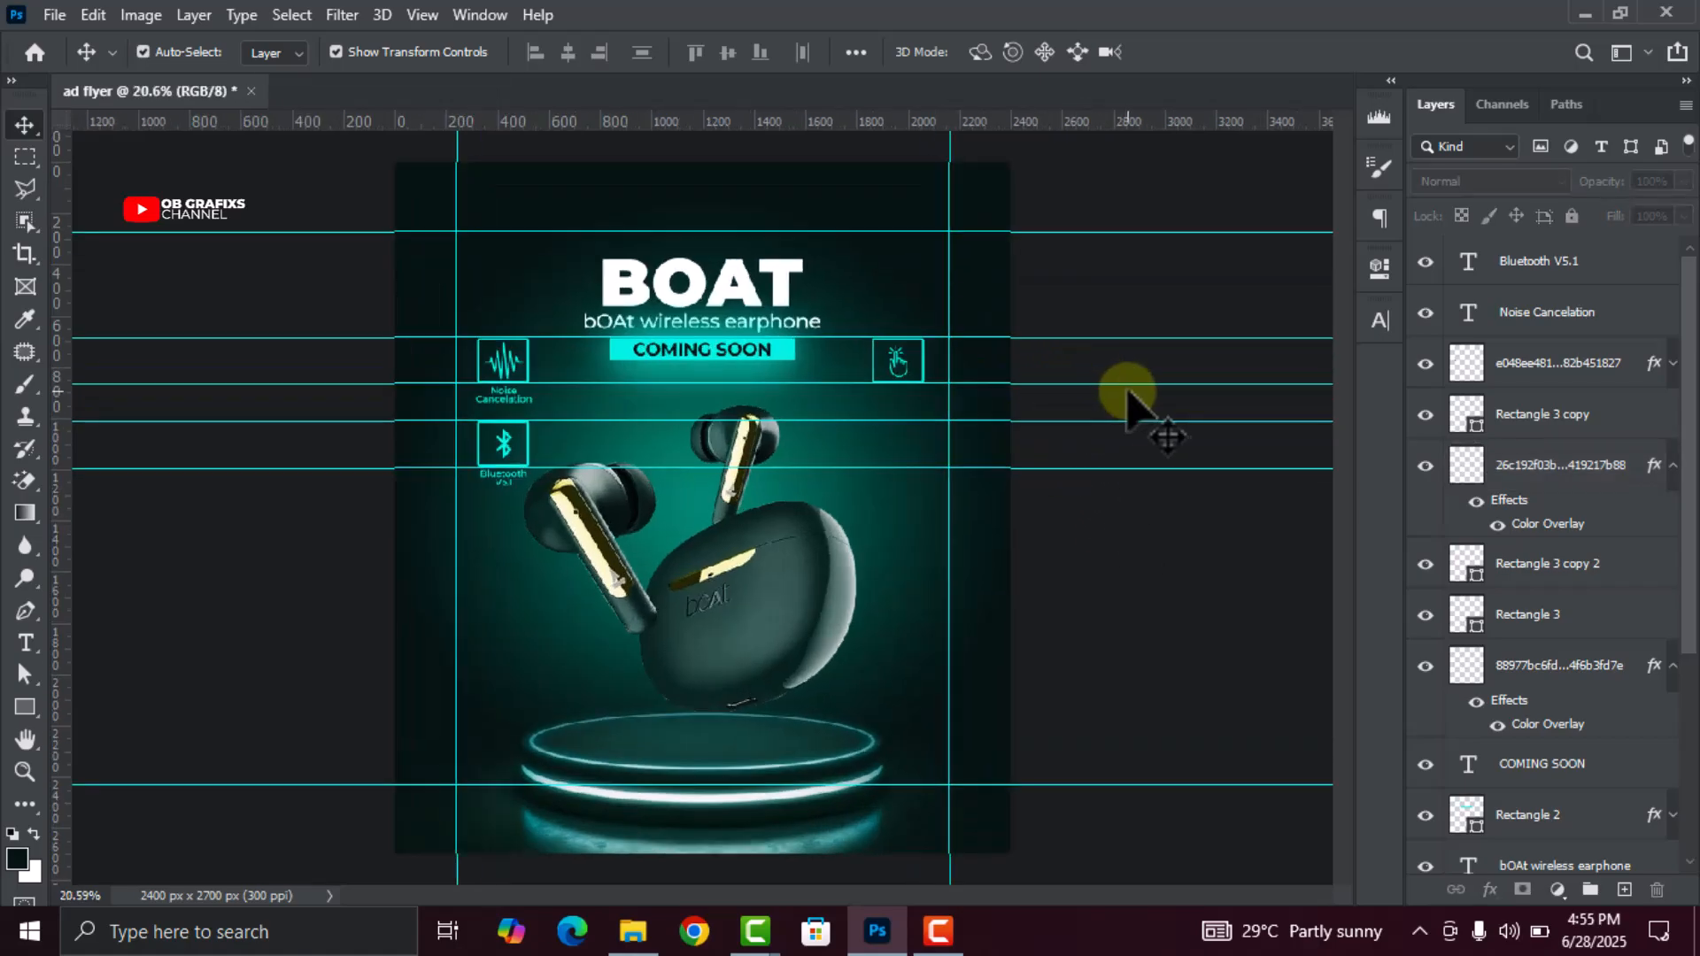
pyautogui.scroll(6, 864, 372)
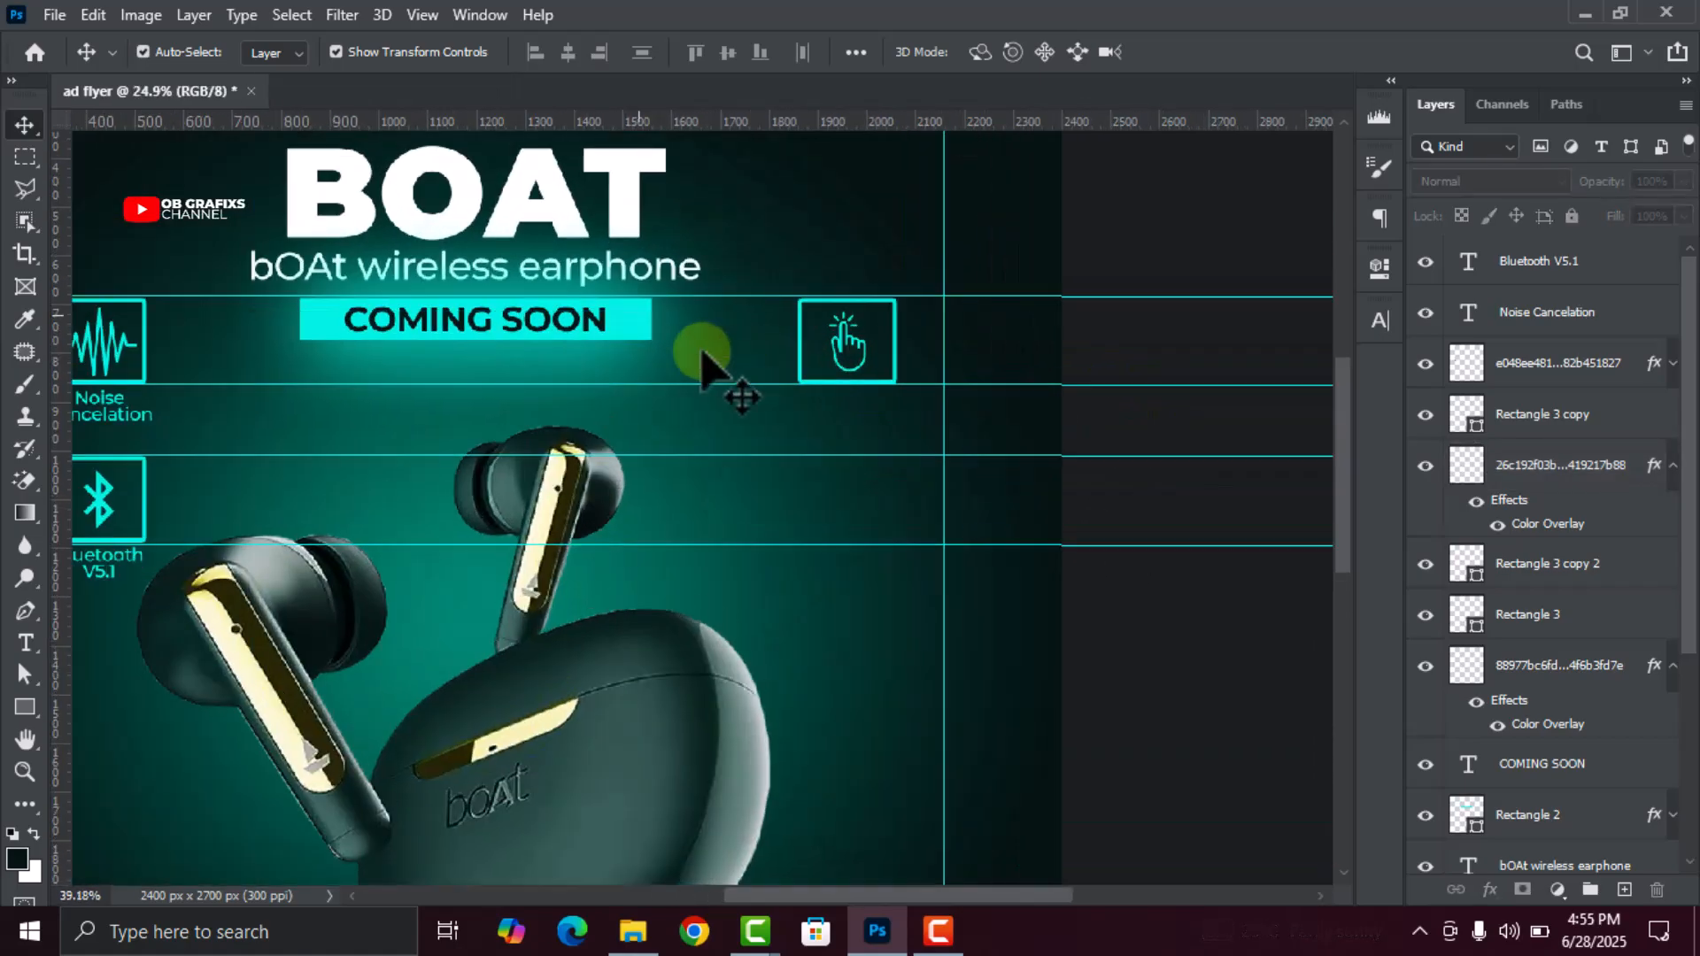
pyautogui.scroll(-3, 965, 522)
pyautogui.scroll(1, 483, 509)
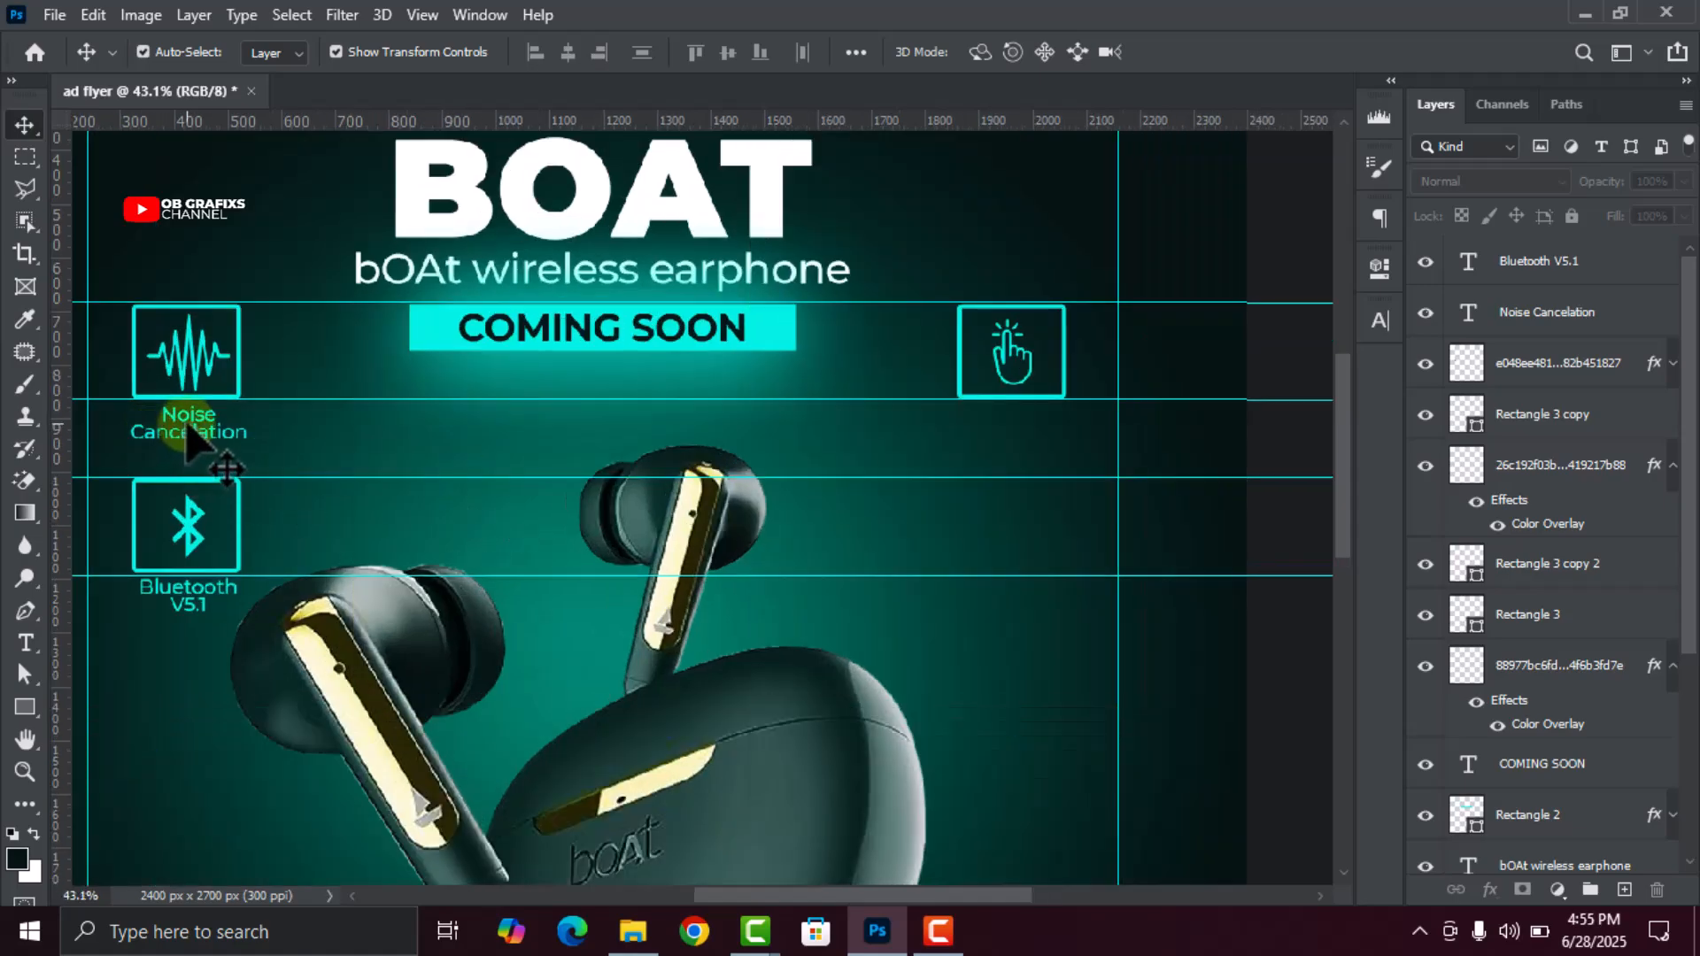
pyautogui.click(187, 432)
pyautogui.moveTo(188, 434); pyautogui.dragTo(1033, 432)
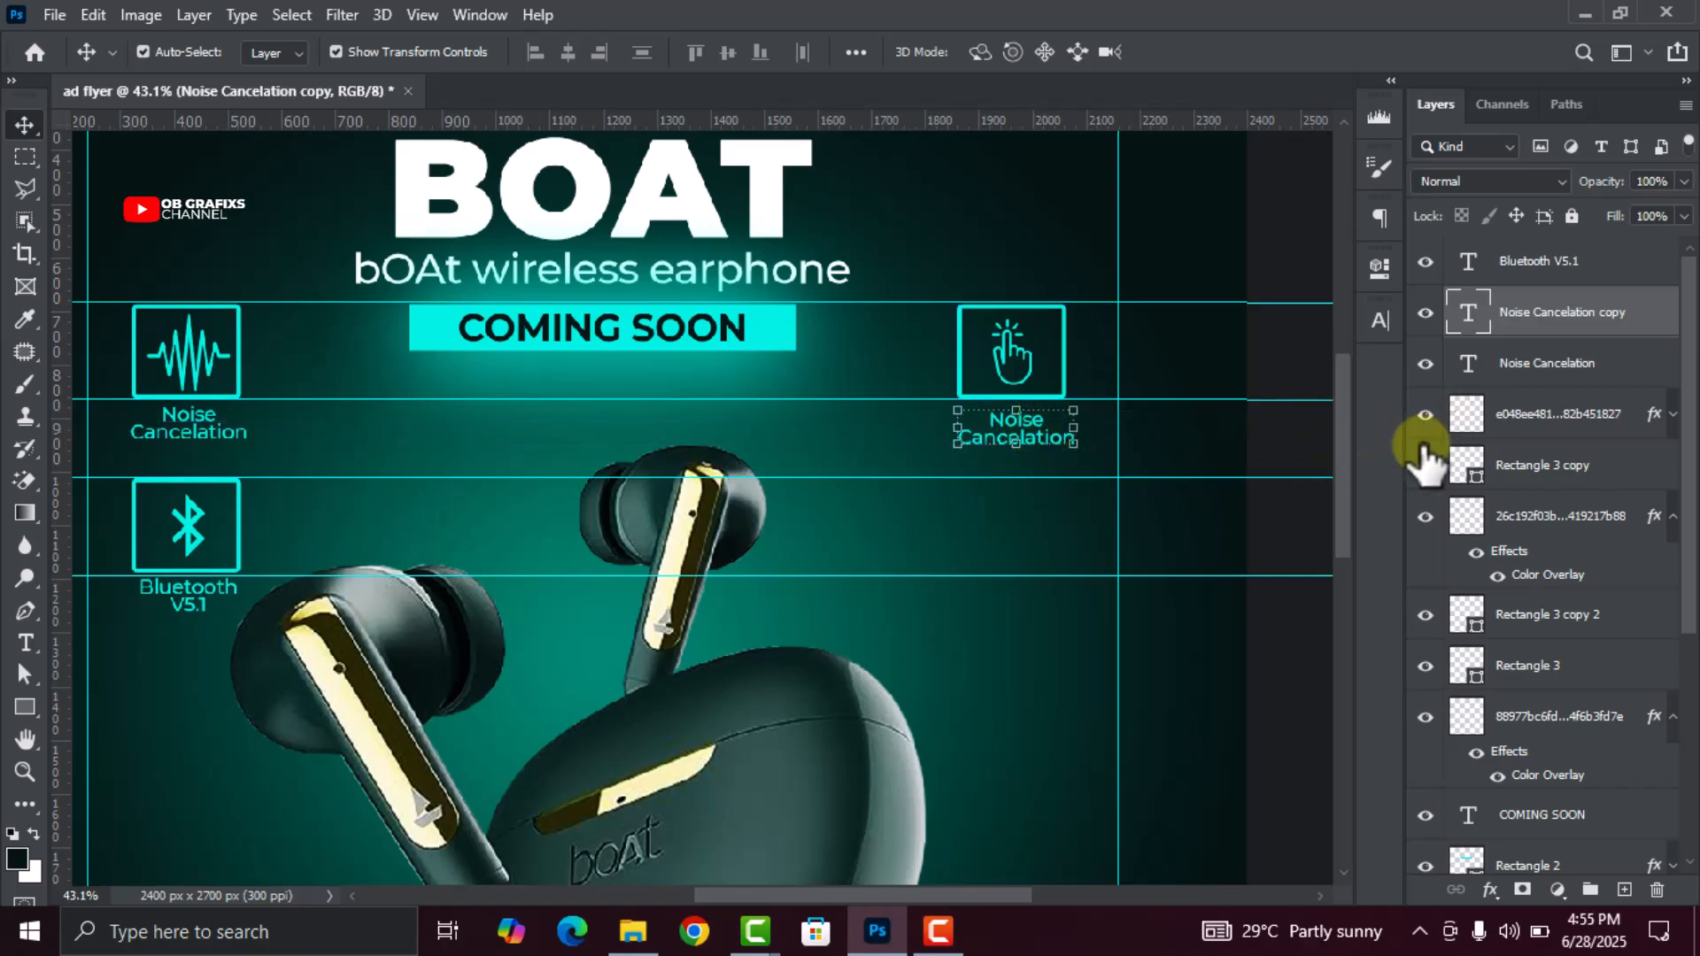
# Replace the copied label's text with the two-line "Smart Touch" and centre it under the tapping-hand box
pyautogui.doubleClick(1471, 315)
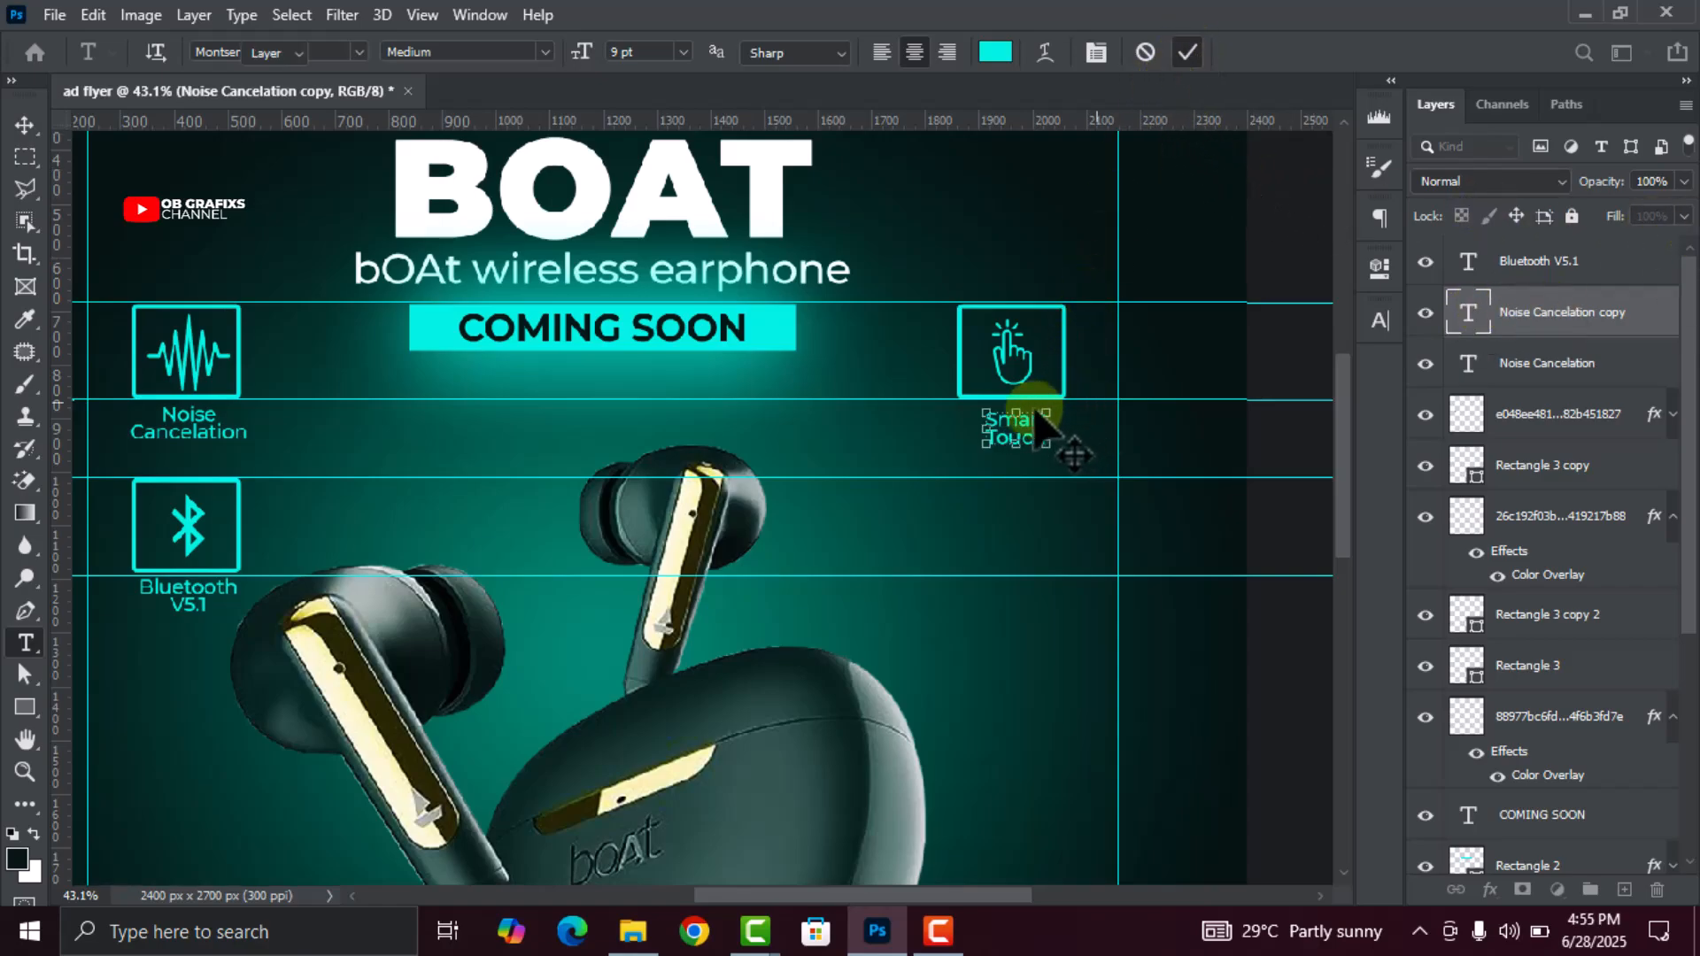
pyautogui.hotkey('ctrl', 'Return')
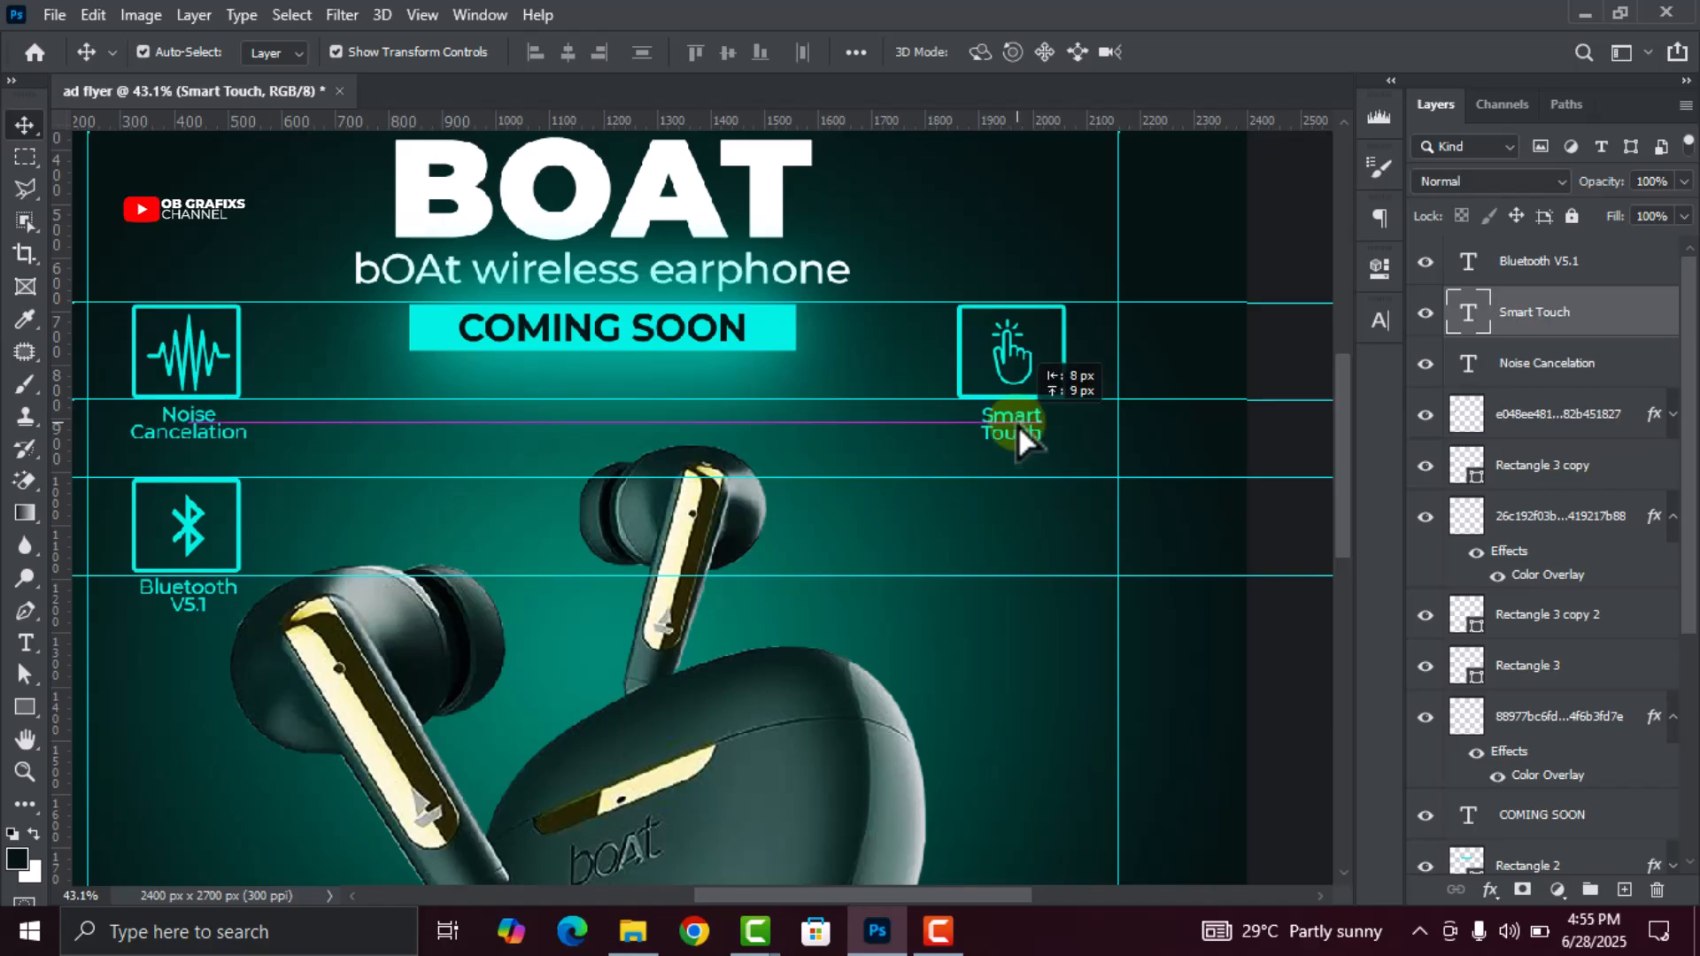
pyautogui.scroll(-5, 1018, 423)
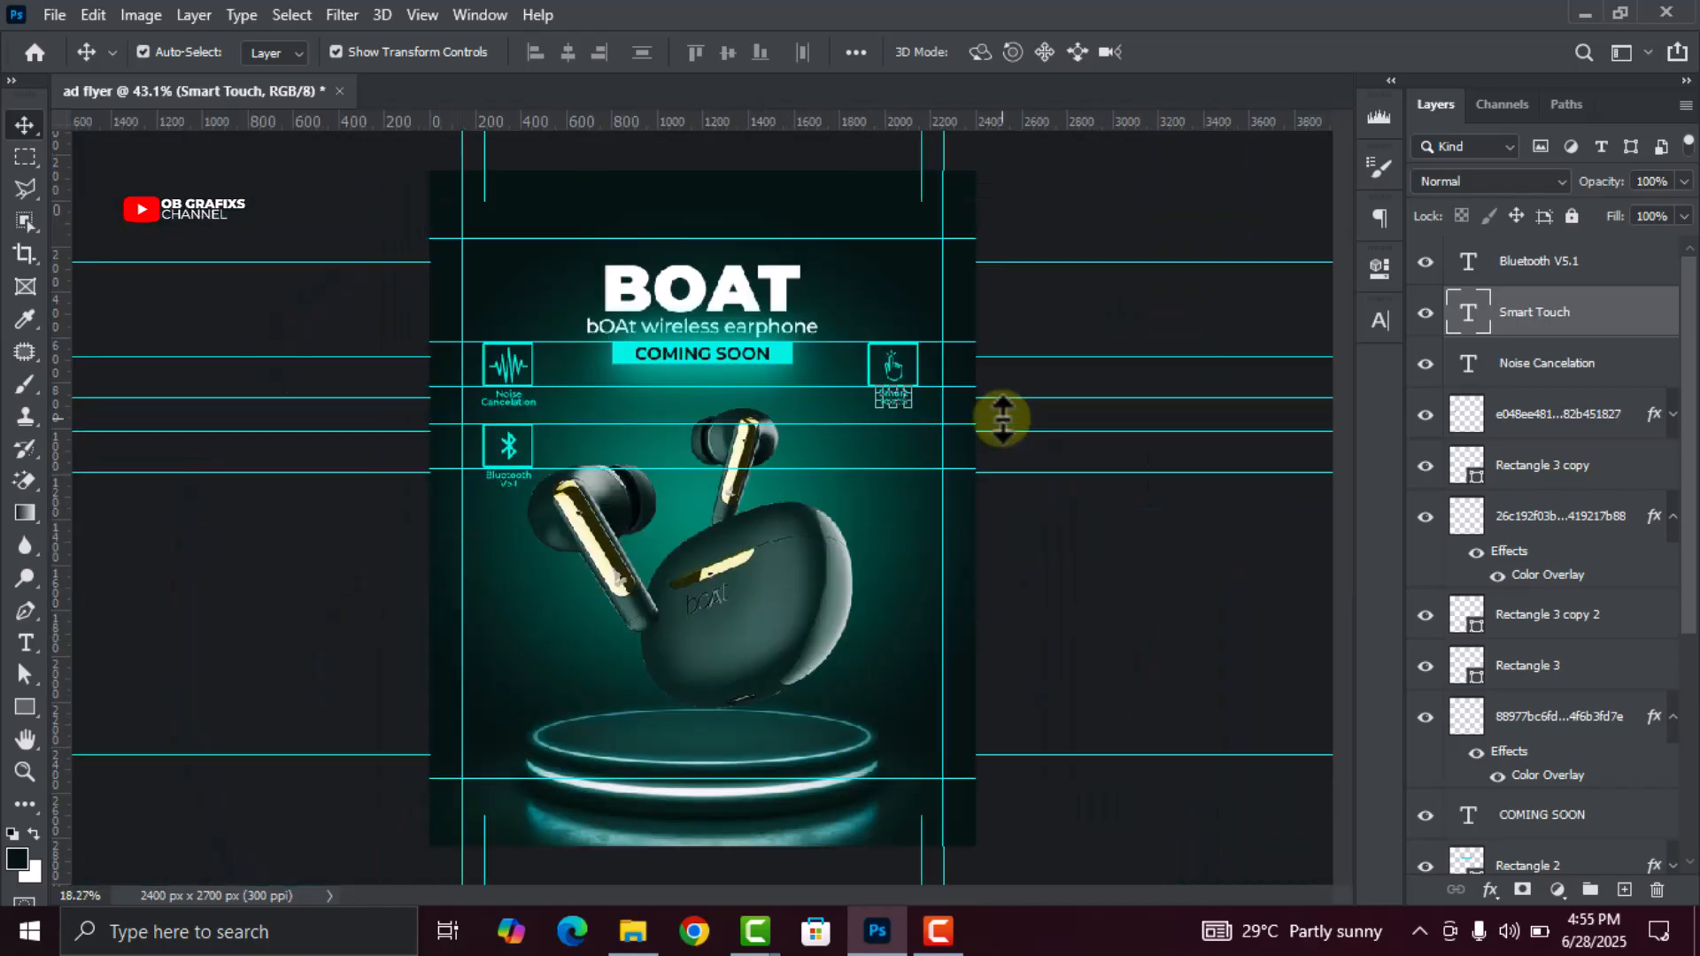
pyautogui.click(949, 572)
# Place the battery icon image with its white background erased and apply the same cyan Color Overlay to it
pyautogui.scroll(4, 1006, 417)
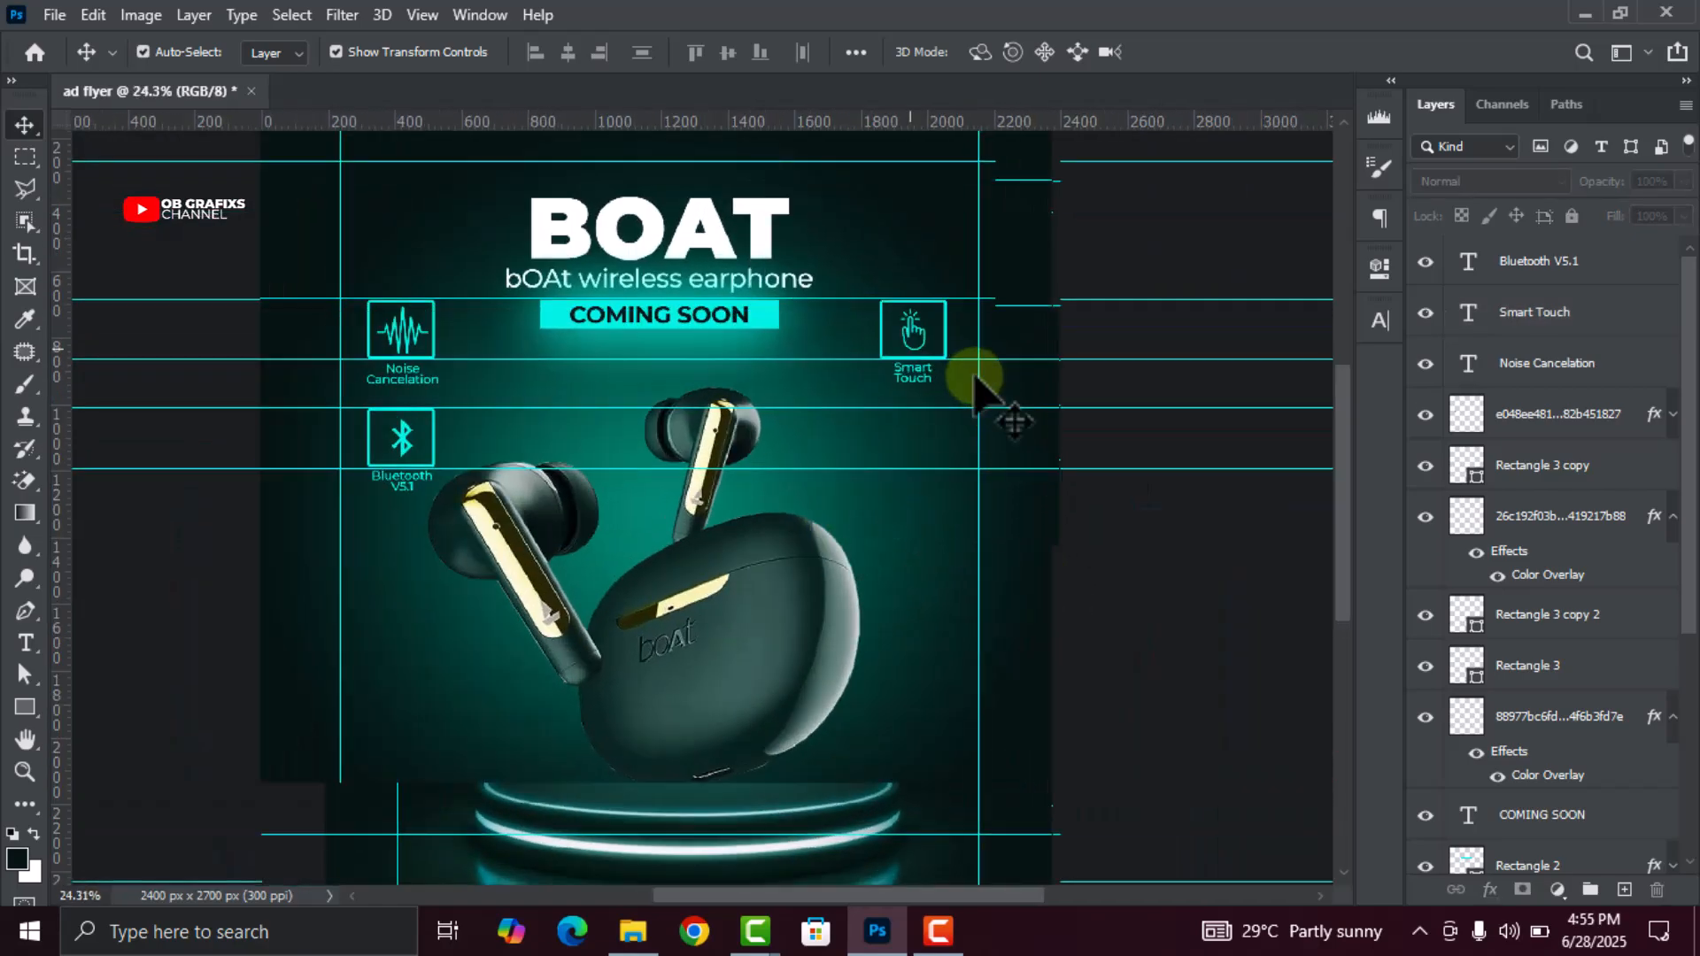
pyautogui.scroll(-1, 930, 377)
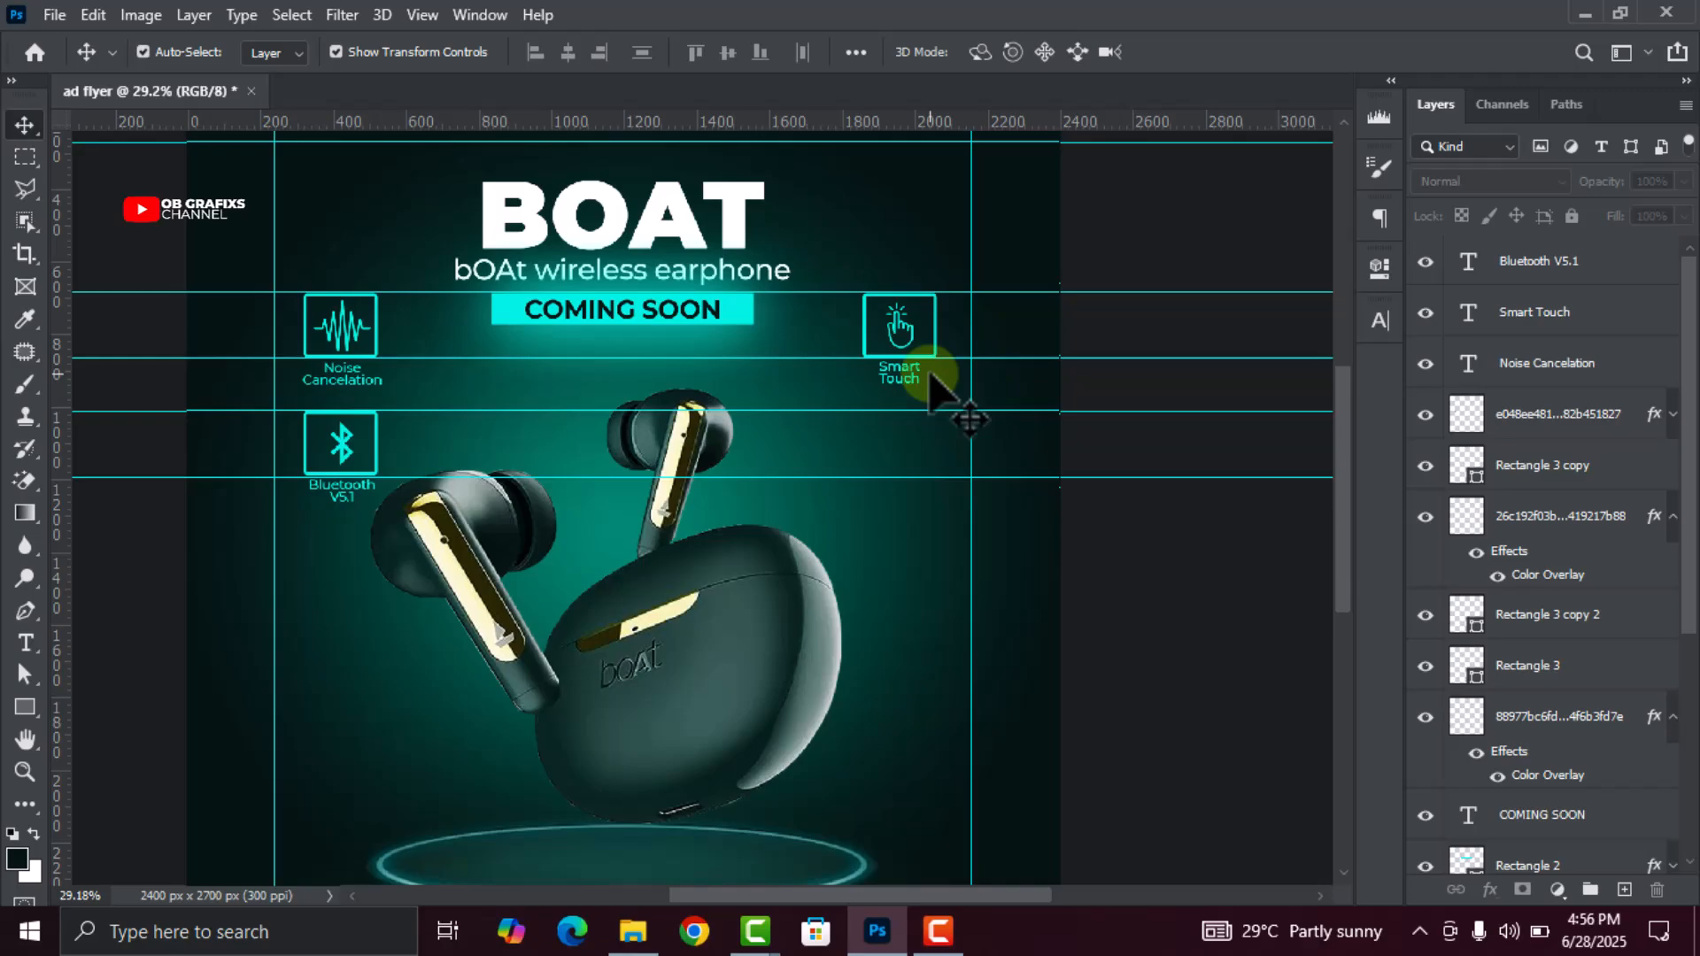
pyautogui.scroll(1, 956, 343)
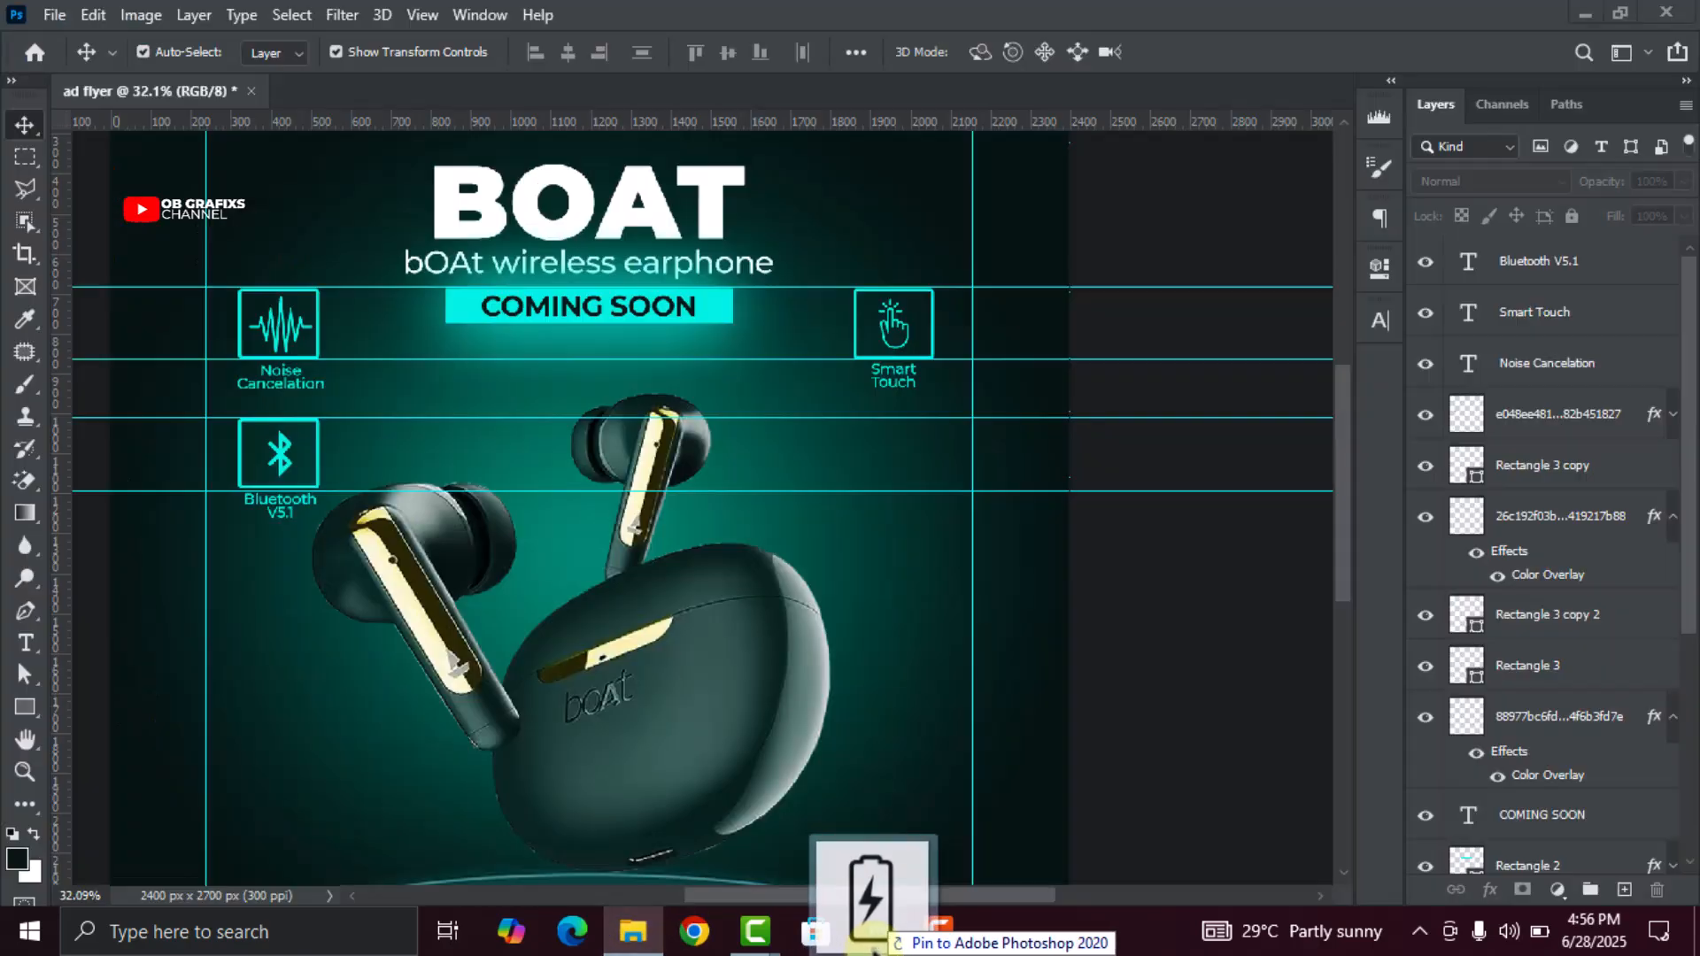
pyautogui.moveTo(873, 891); pyautogui.dragTo(722, 659)
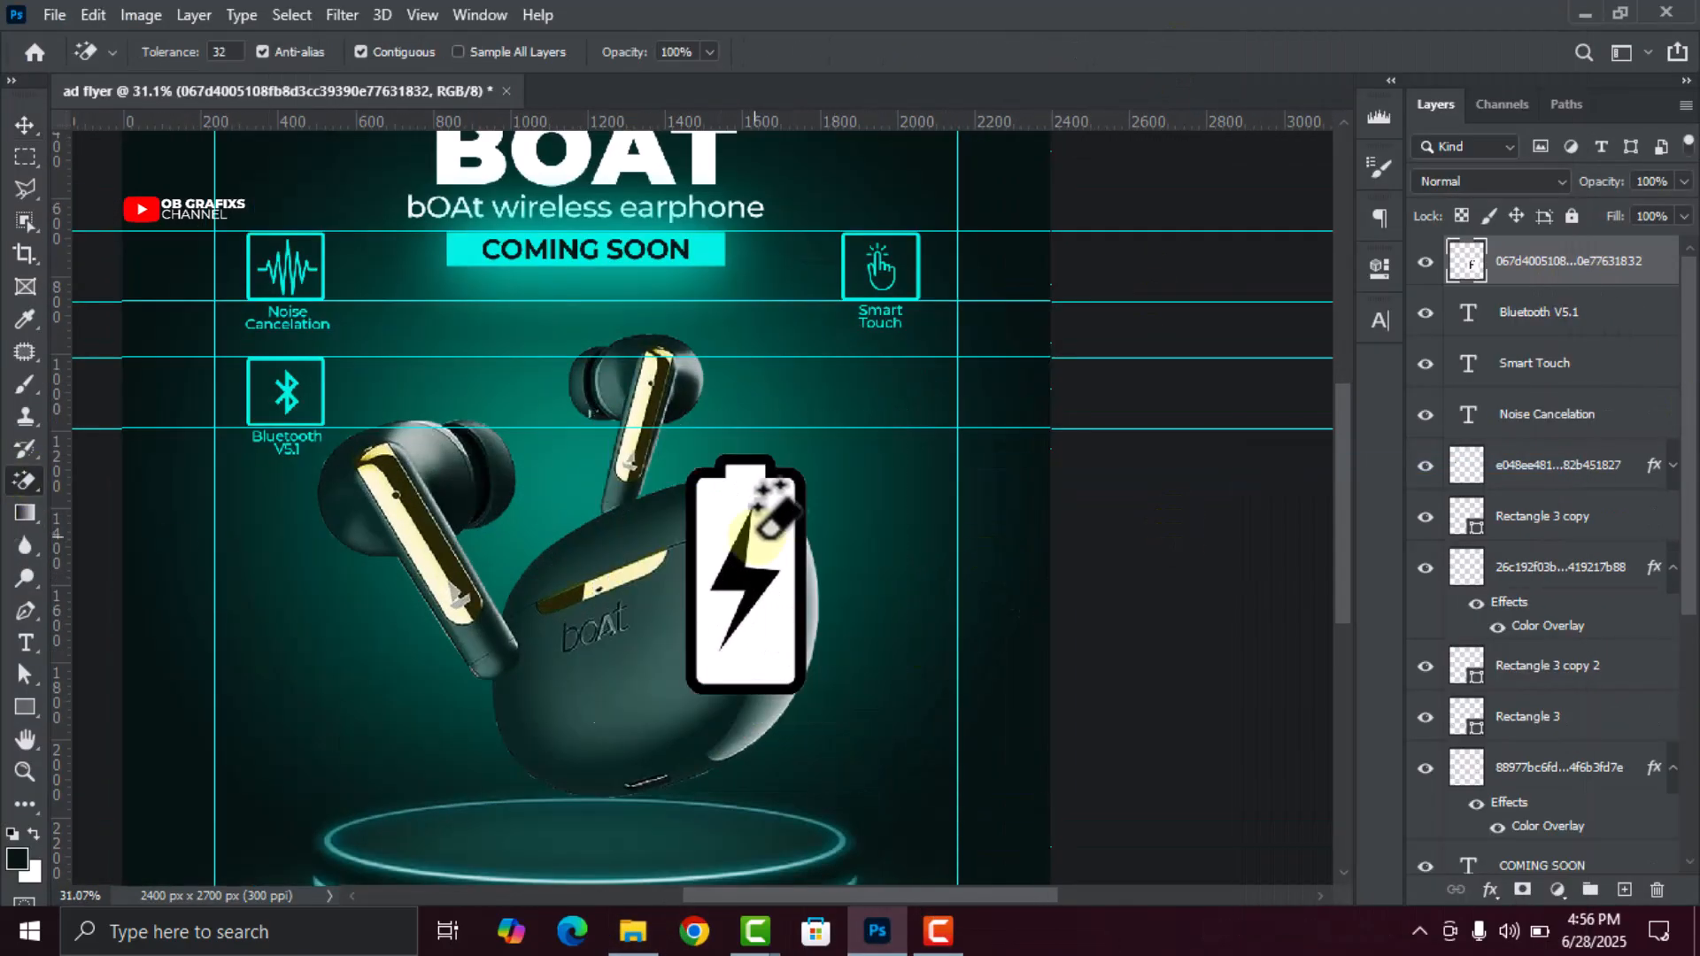
pyautogui.moveTo(1547, 825); pyautogui.dragTo(1548, 800)
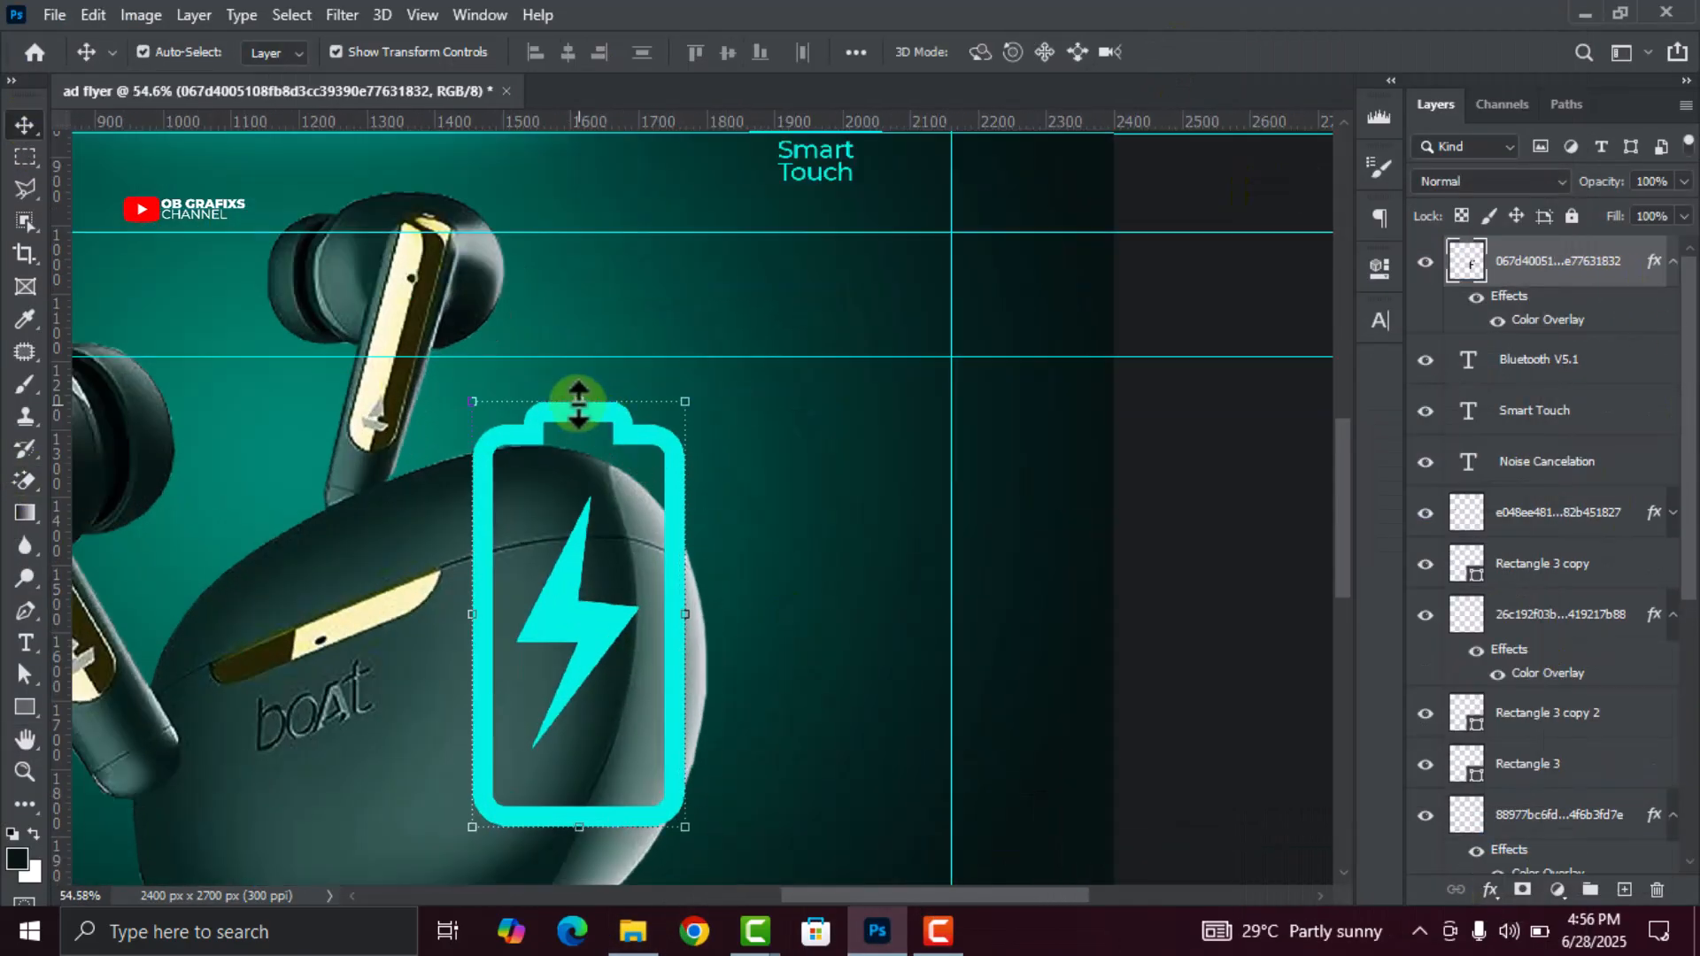
# Shrink the battery icon between the lower pair of guides below Smart Touch and surround it with a copy of the tapping-hand box
pyautogui.hotkey('ctrl', 't')
pyautogui.moveTo(569, 390); pyautogui.dragTo(823, 274)
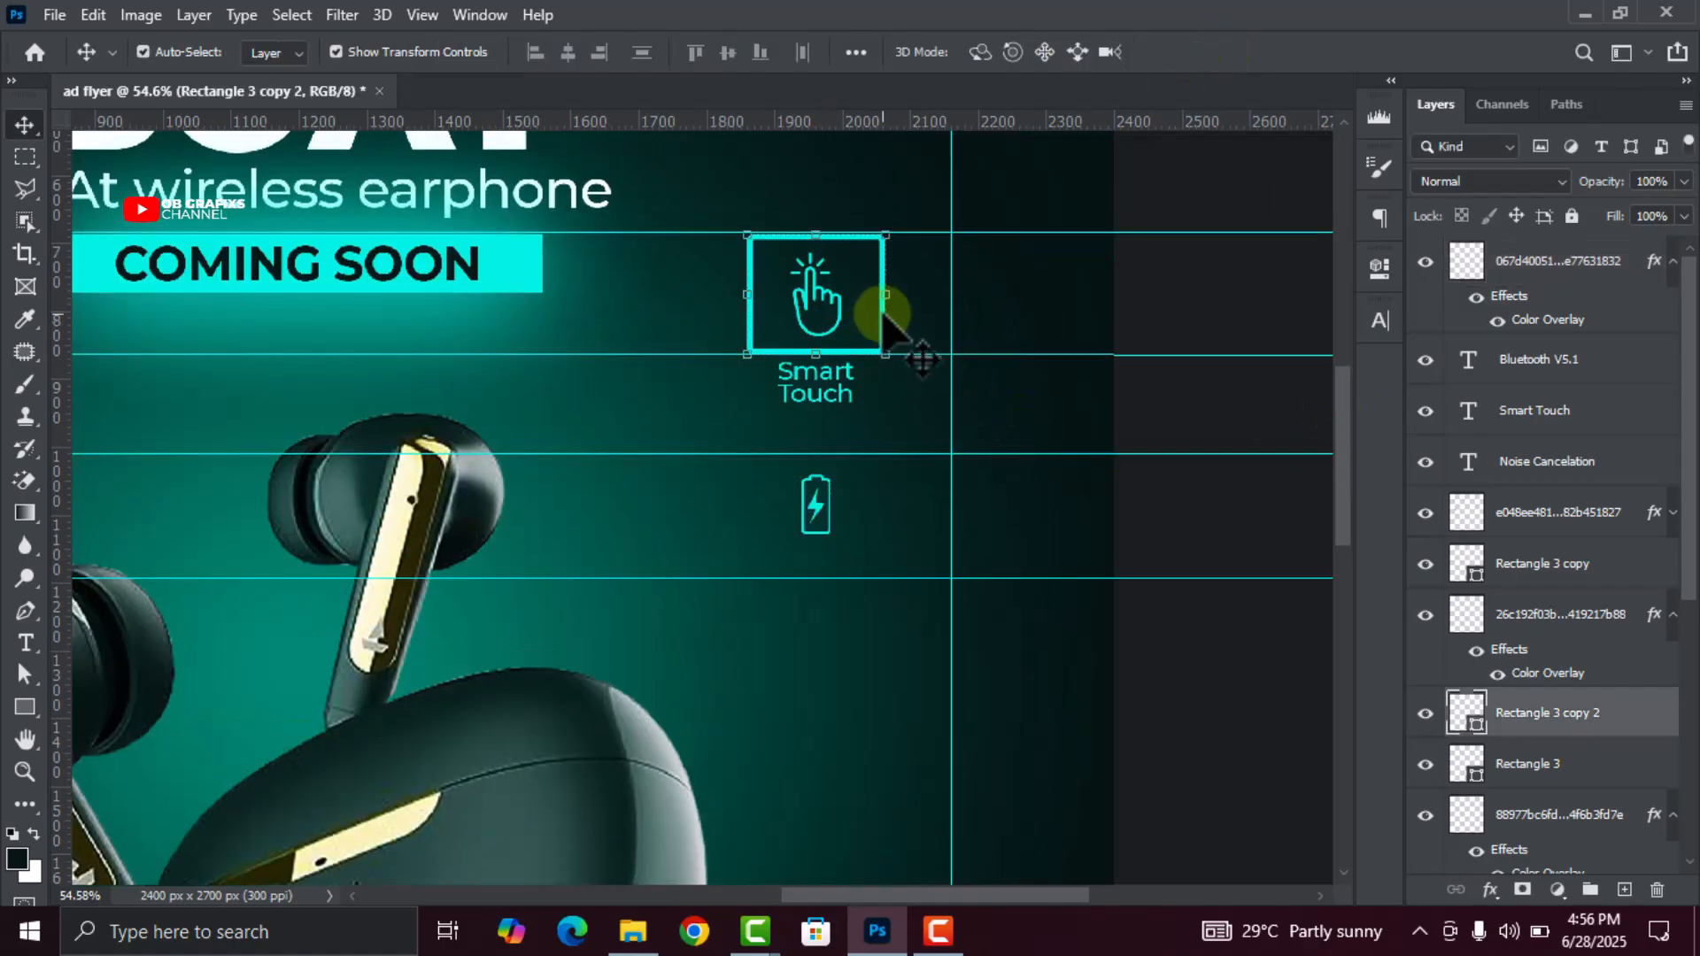
pyautogui.scroll(2, 880, 332)
pyautogui.moveTo(880, 334); pyautogui.dragTo(870, 625)
# Duplicate the Smart Touch label under the battery box and replace its text with the three-line "200 H Standby Time"
pyautogui.moveTo(848, 428); pyautogui.dragTo(805, 708)
pyautogui.doubleClick(1470, 411)
pyautogui.write('200 H')
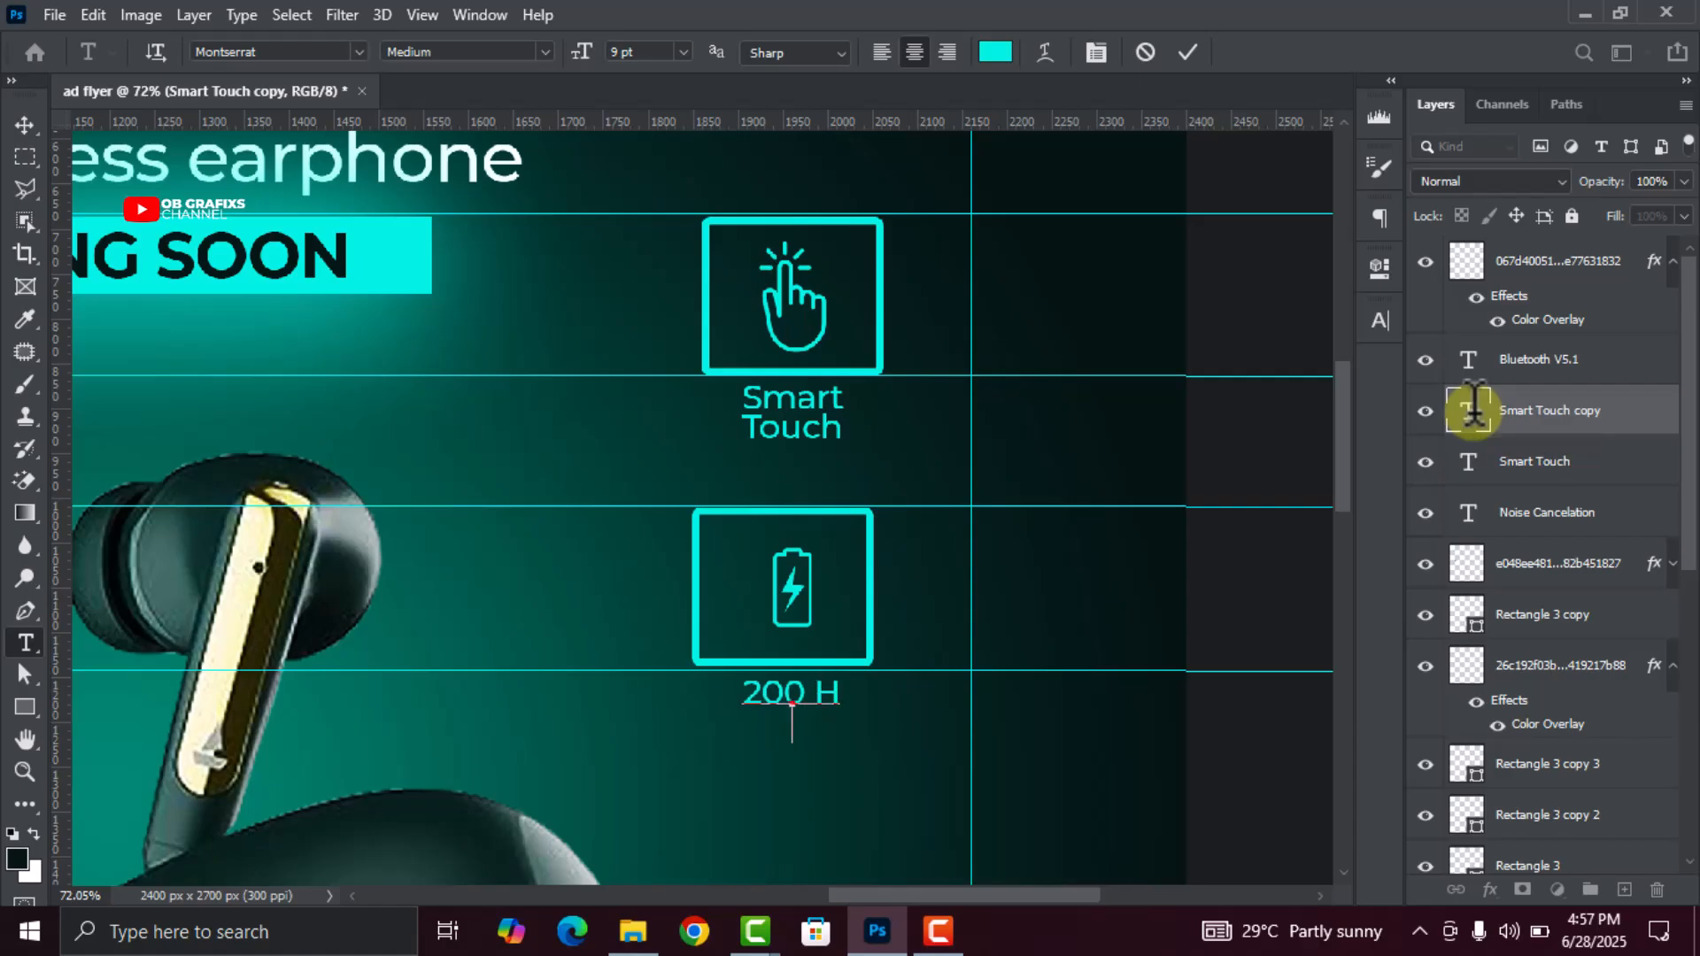
pyautogui.write(' Standby Time')
pyautogui.scroll(-8, 1116, 380)
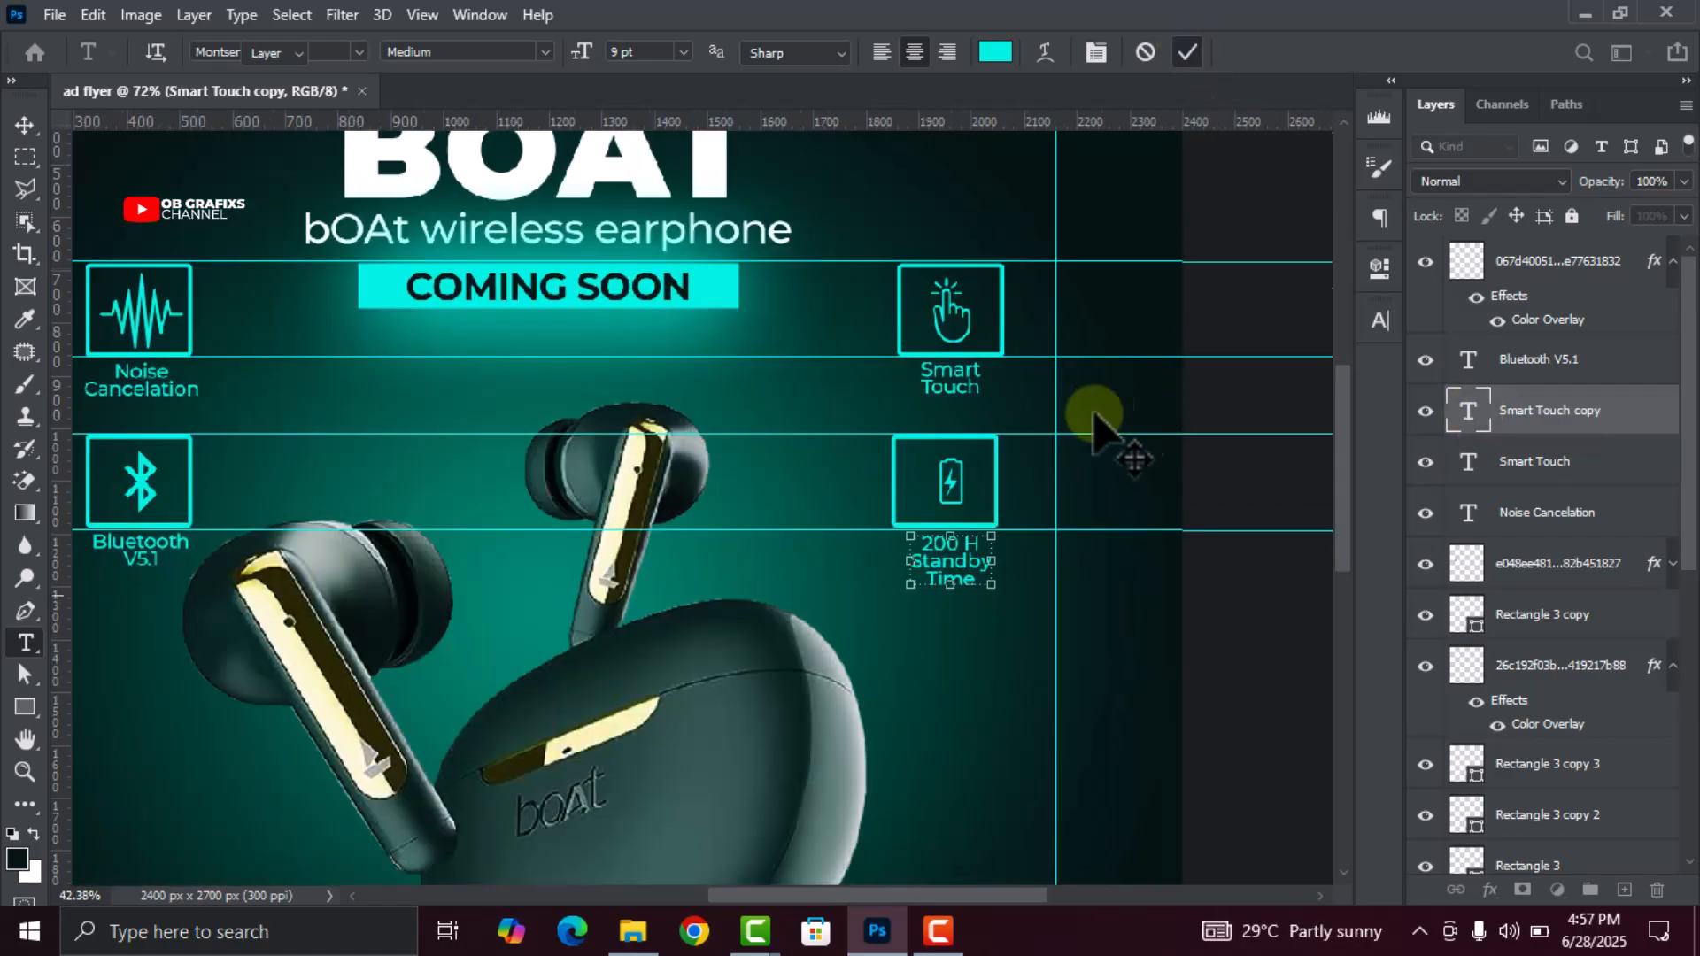
pyautogui.click(1104, 409)
# Remove the four horizontal guides aligned with the feature boxes, keeping the flyer's margin guides
pyautogui.scroll(1, 714, 544)
pyautogui.scroll(1, 681, 593)
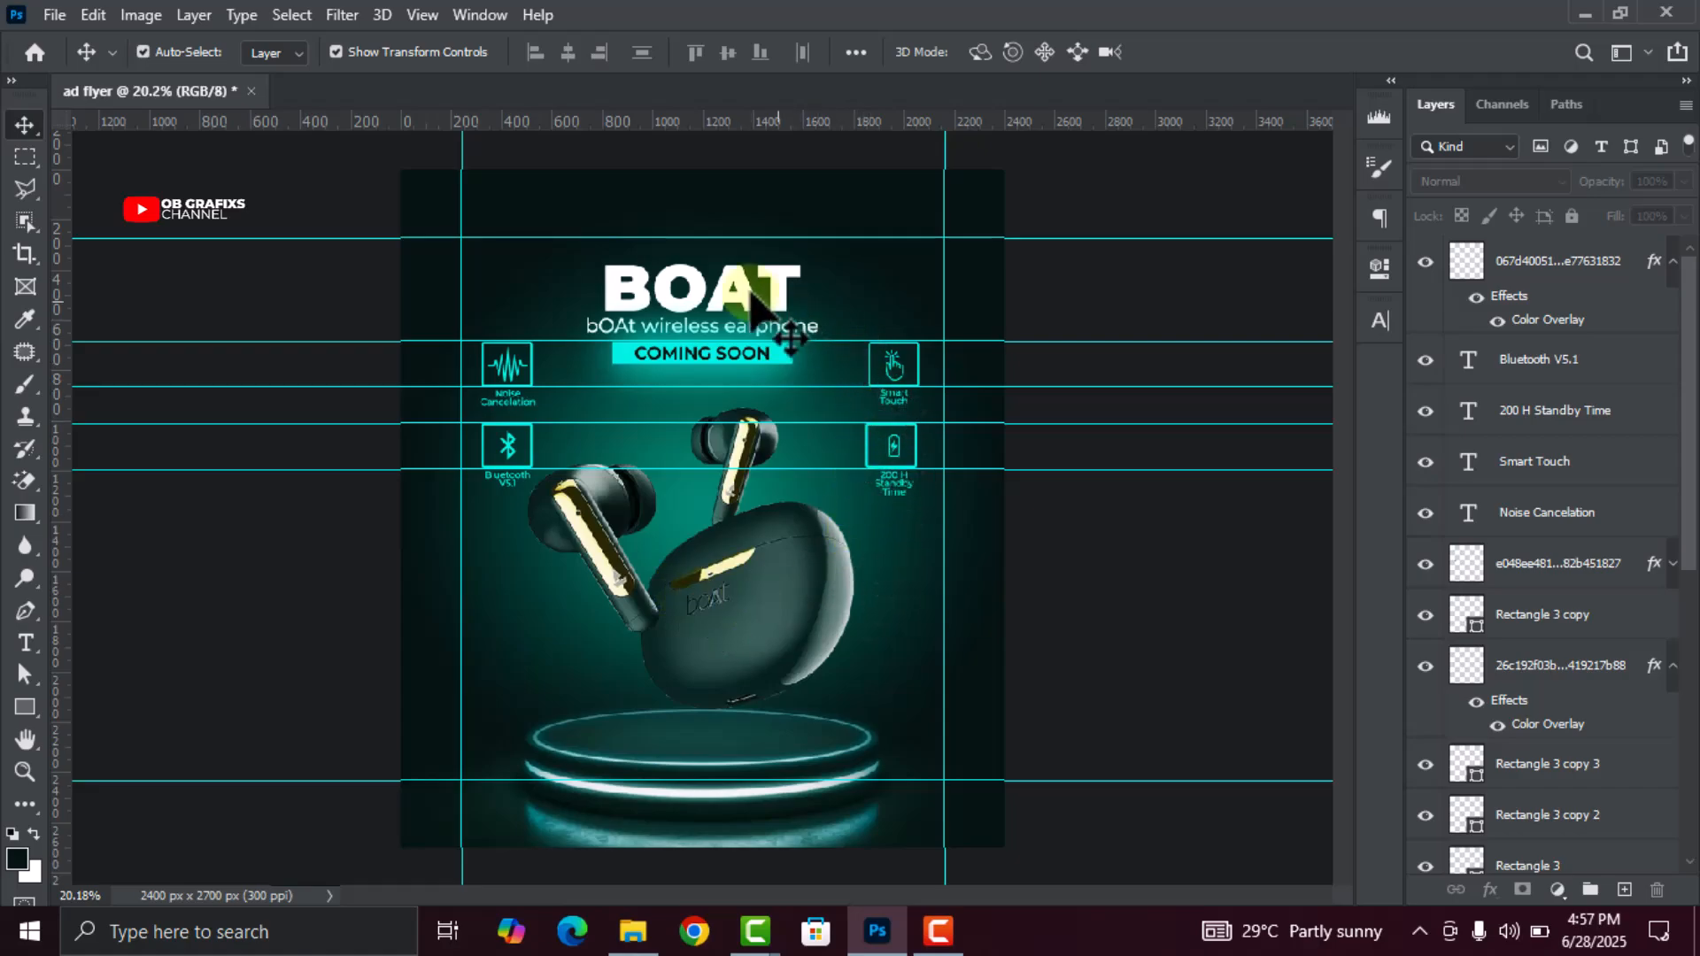
pyautogui.scroll(1, 705, 383)
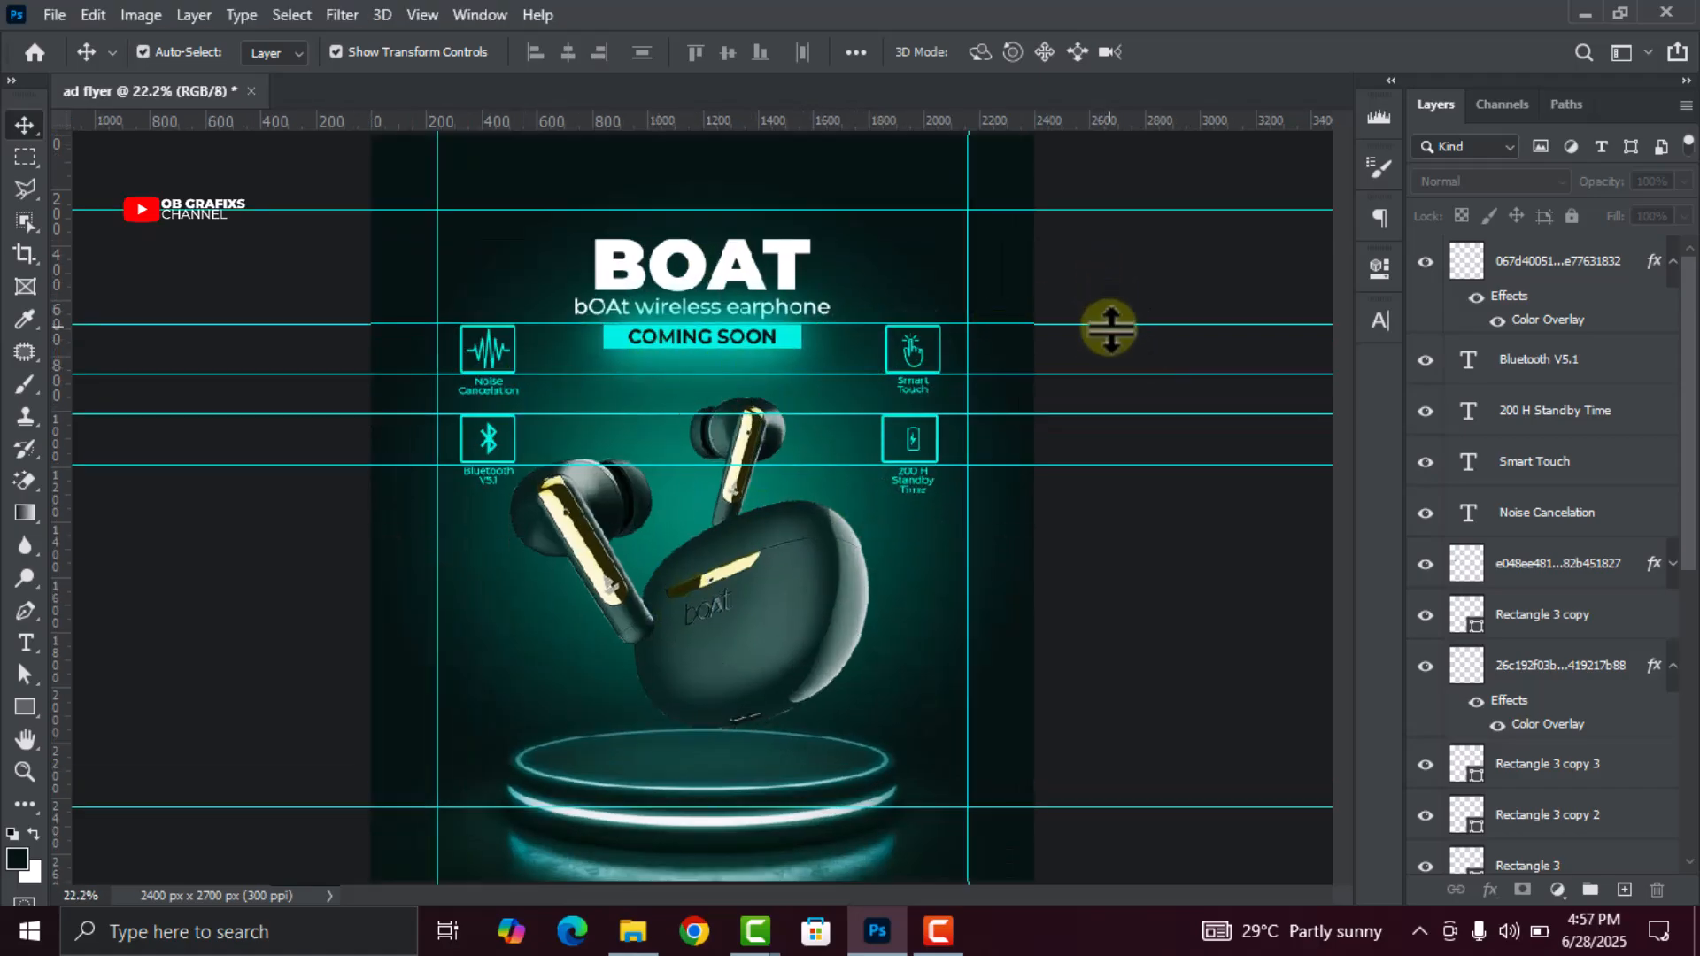
pyautogui.moveTo(1111, 323); pyautogui.dragTo(1107, 118)
pyautogui.moveTo(1110, 374); pyautogui.dragTo(1112, 135)
pyautogui.moveTo(1105, 416); pyautogui.dragTo(1101, 124)
pyautogui.moveTo(1077, 461); pyautogui.dragTo(1098, 111)
pyautogui.keyDown('alt'); pyautogui.scroll(-3, 1085, 232); pyautogui.keyUp('alt')
pyautogui.moveTo(1066, 269); pyautogui.dragTo(1054, 113)
pyautogui.keyDown('alt'); pyautogui.scroll(2, 699, 549); pyautogui.keyUp('alt')
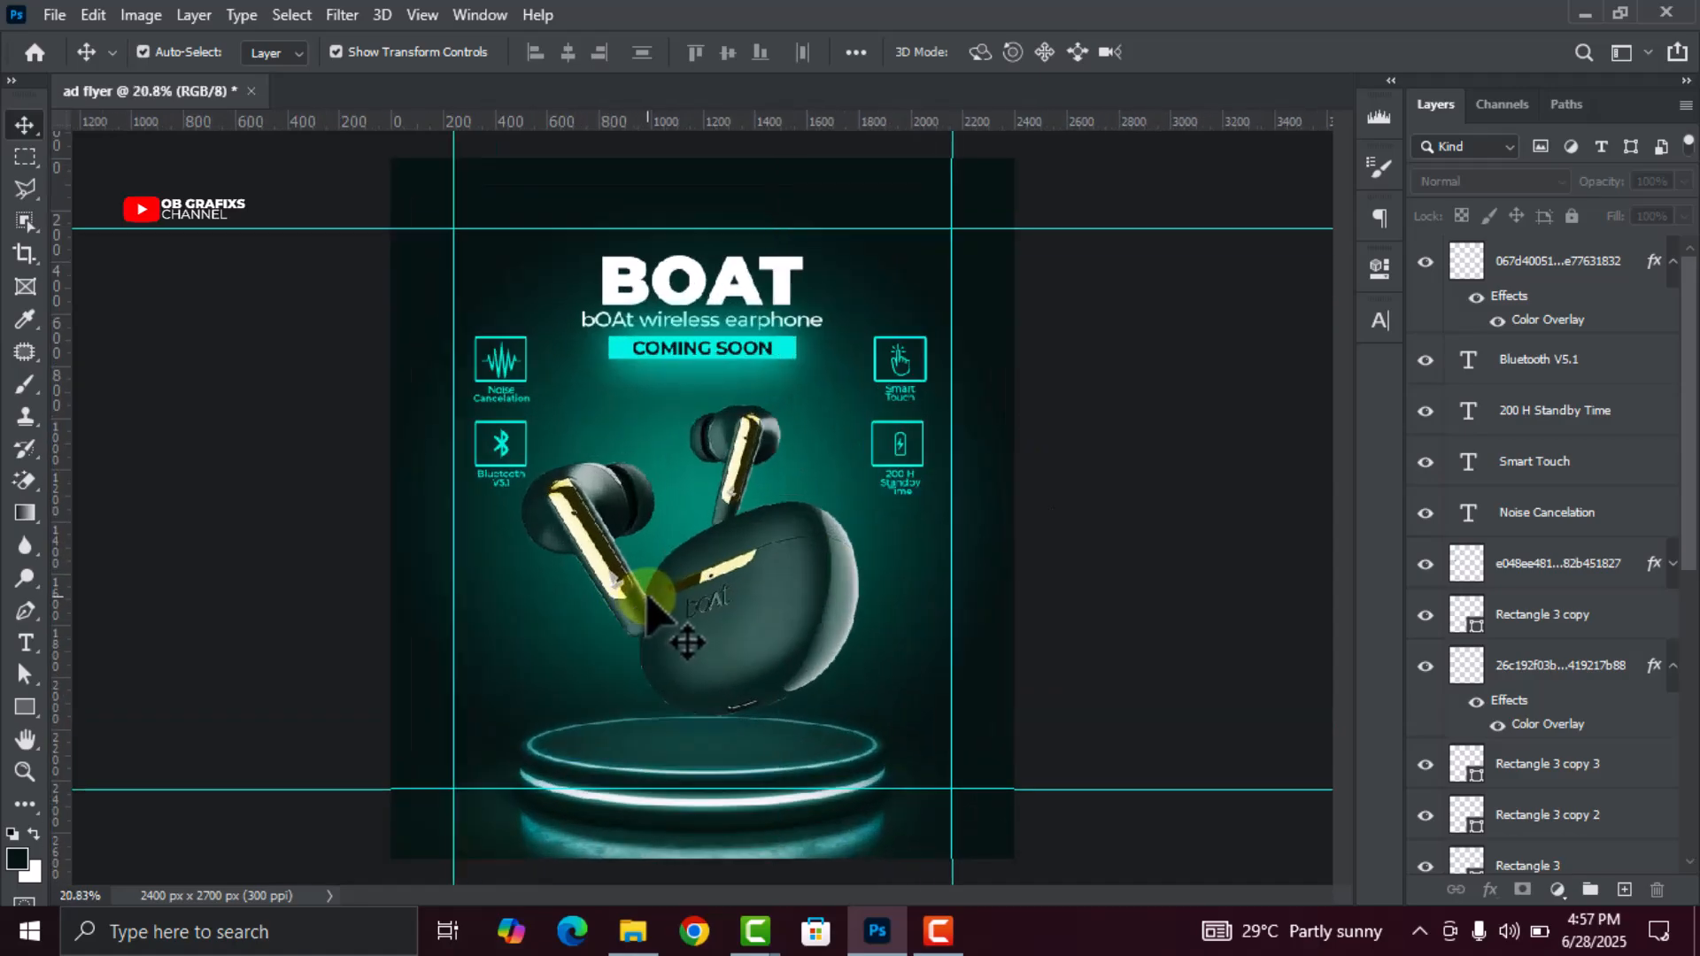
# Add a new empty layer and place it directly beneath the airpod layer, above the podium layer
pyautogui.keyDown('alt'); pyautogui.scroll(-1, 724, 562); pyautogui.keyUp('alt')
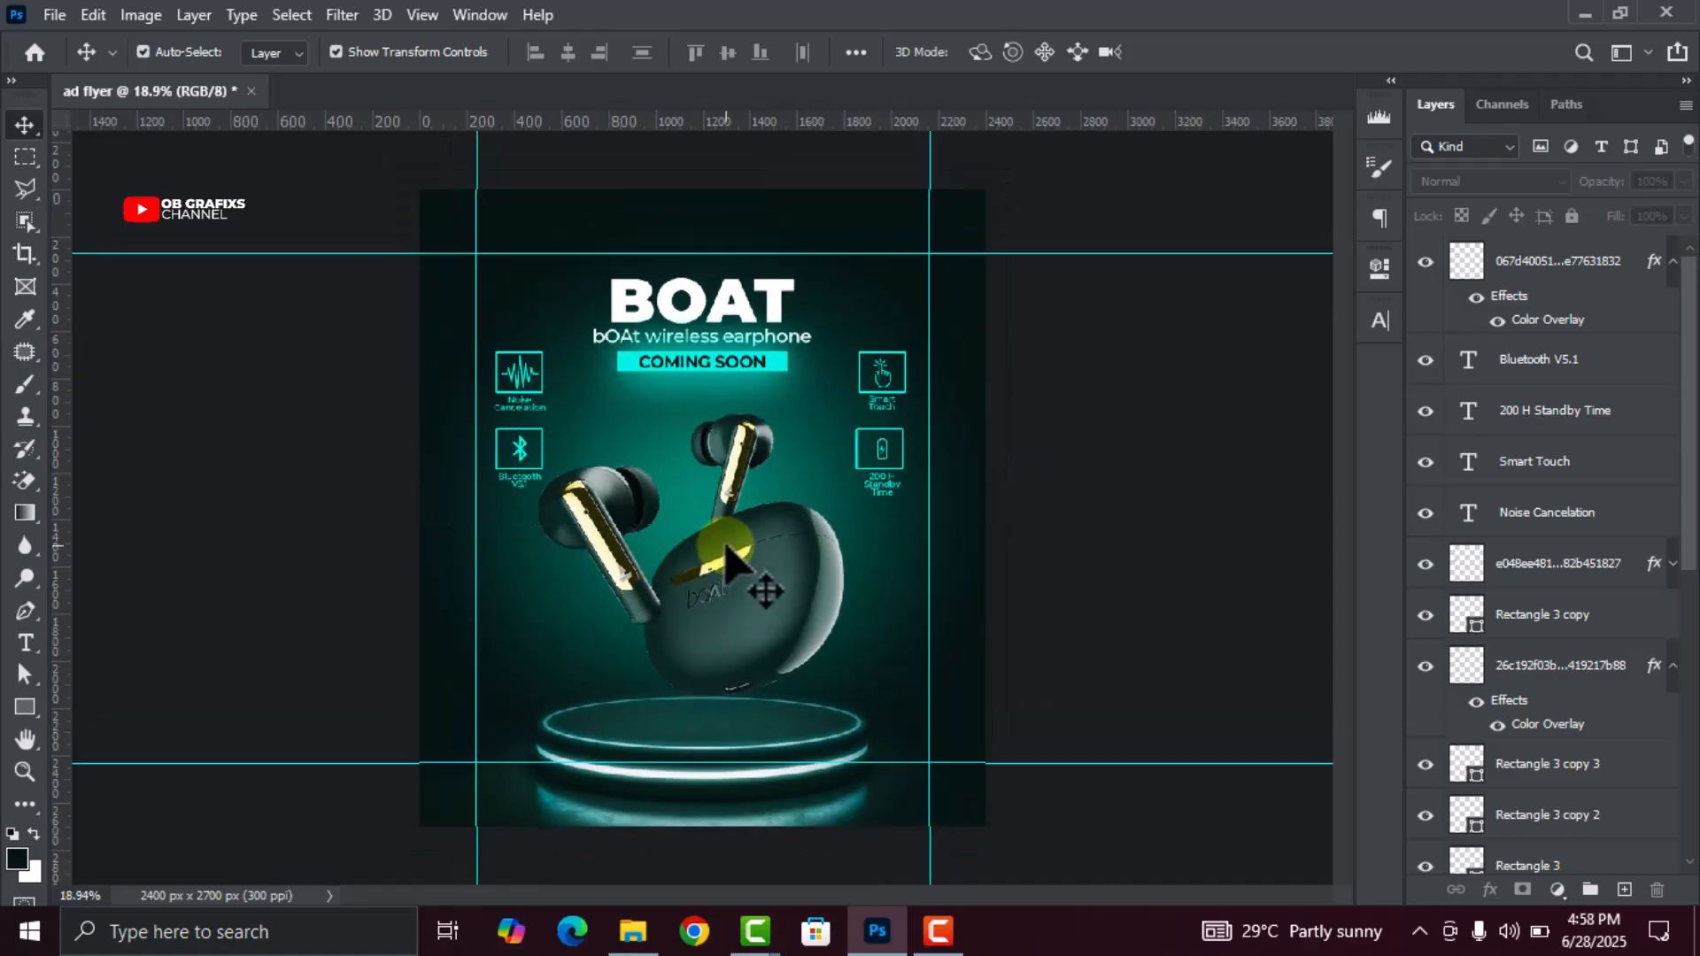
pyautogui.keyDown('alt'); pyautogui.scroll(2, 713, 761); pyautogui.keyUp('alt')
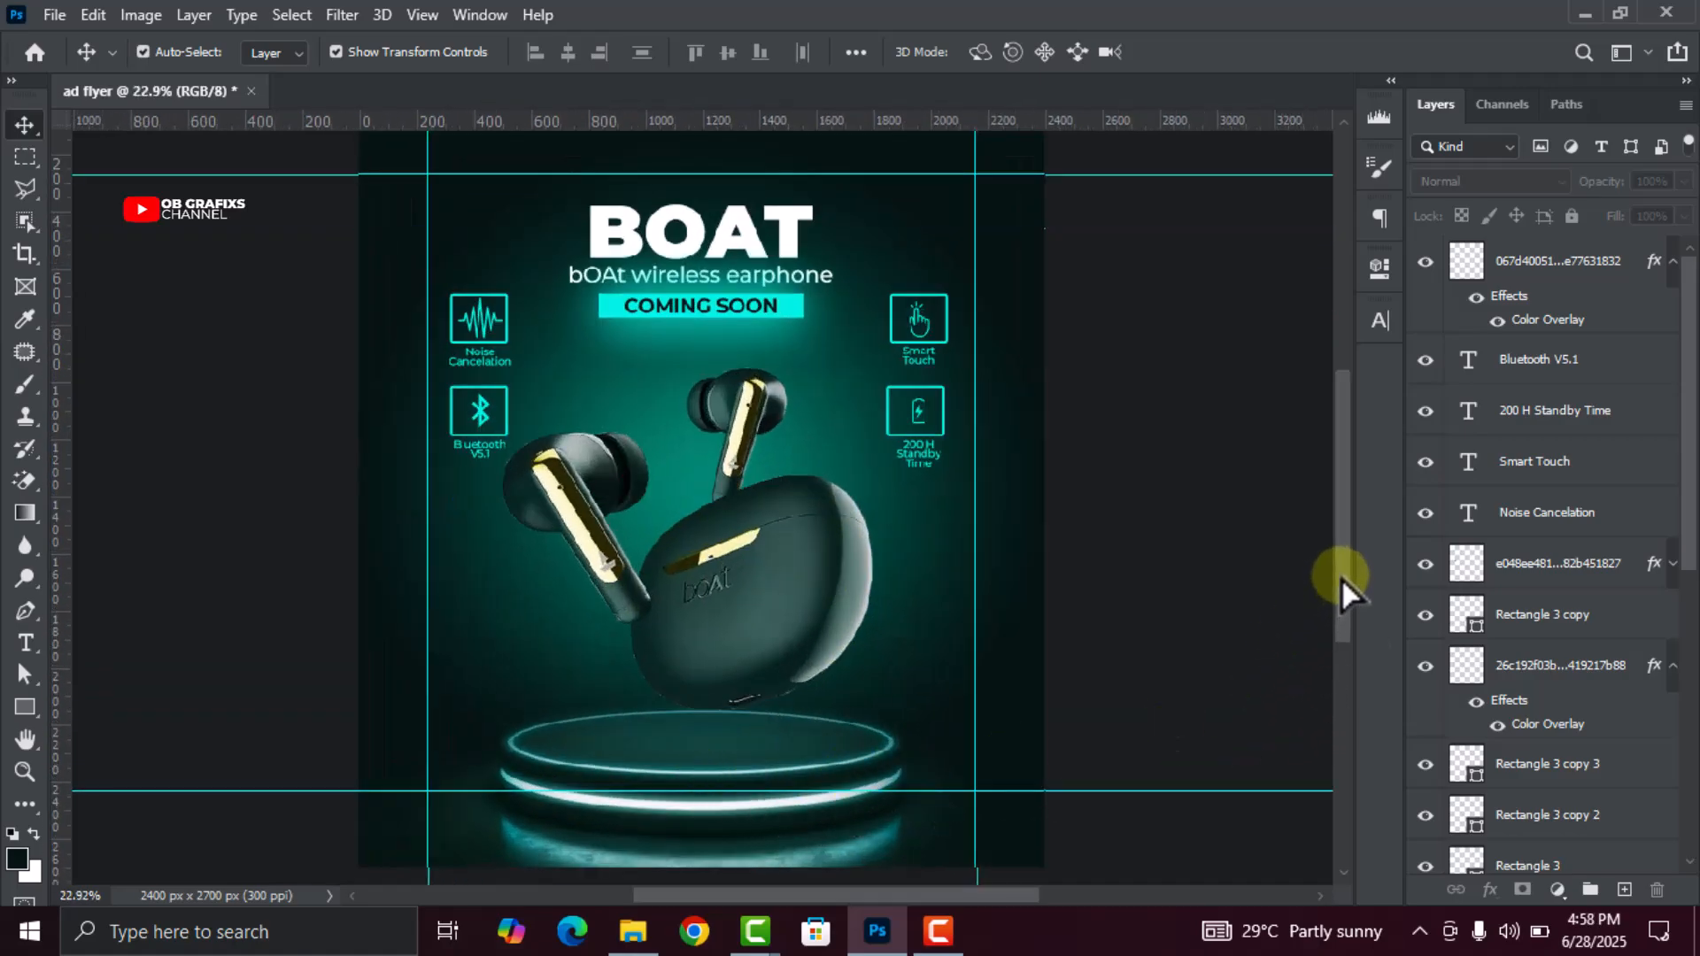
pyautogui.moveTo(1342, 577); pyautogui.dragTo(1346, 646)
pyautogui.keyDown('alt'); pyautogui.scroll(1, 709, 549); pyautogui.keyUp('alt')
pyautogui.click(766, 445)
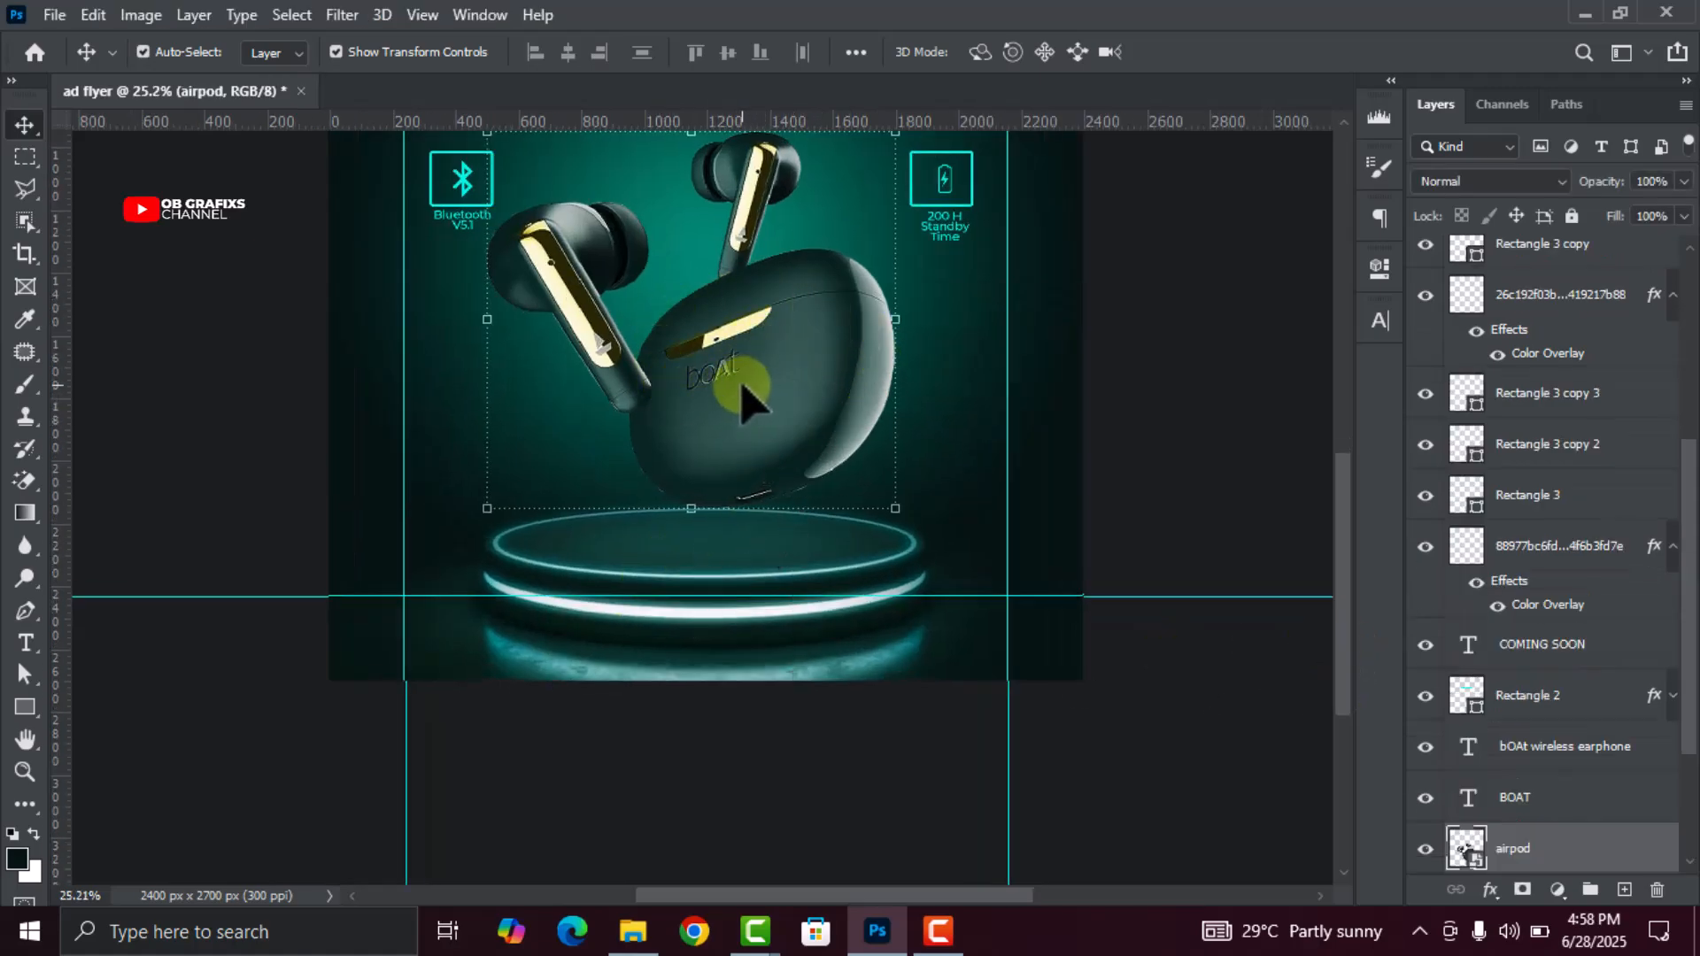
pyautogui.click(1179, 650)
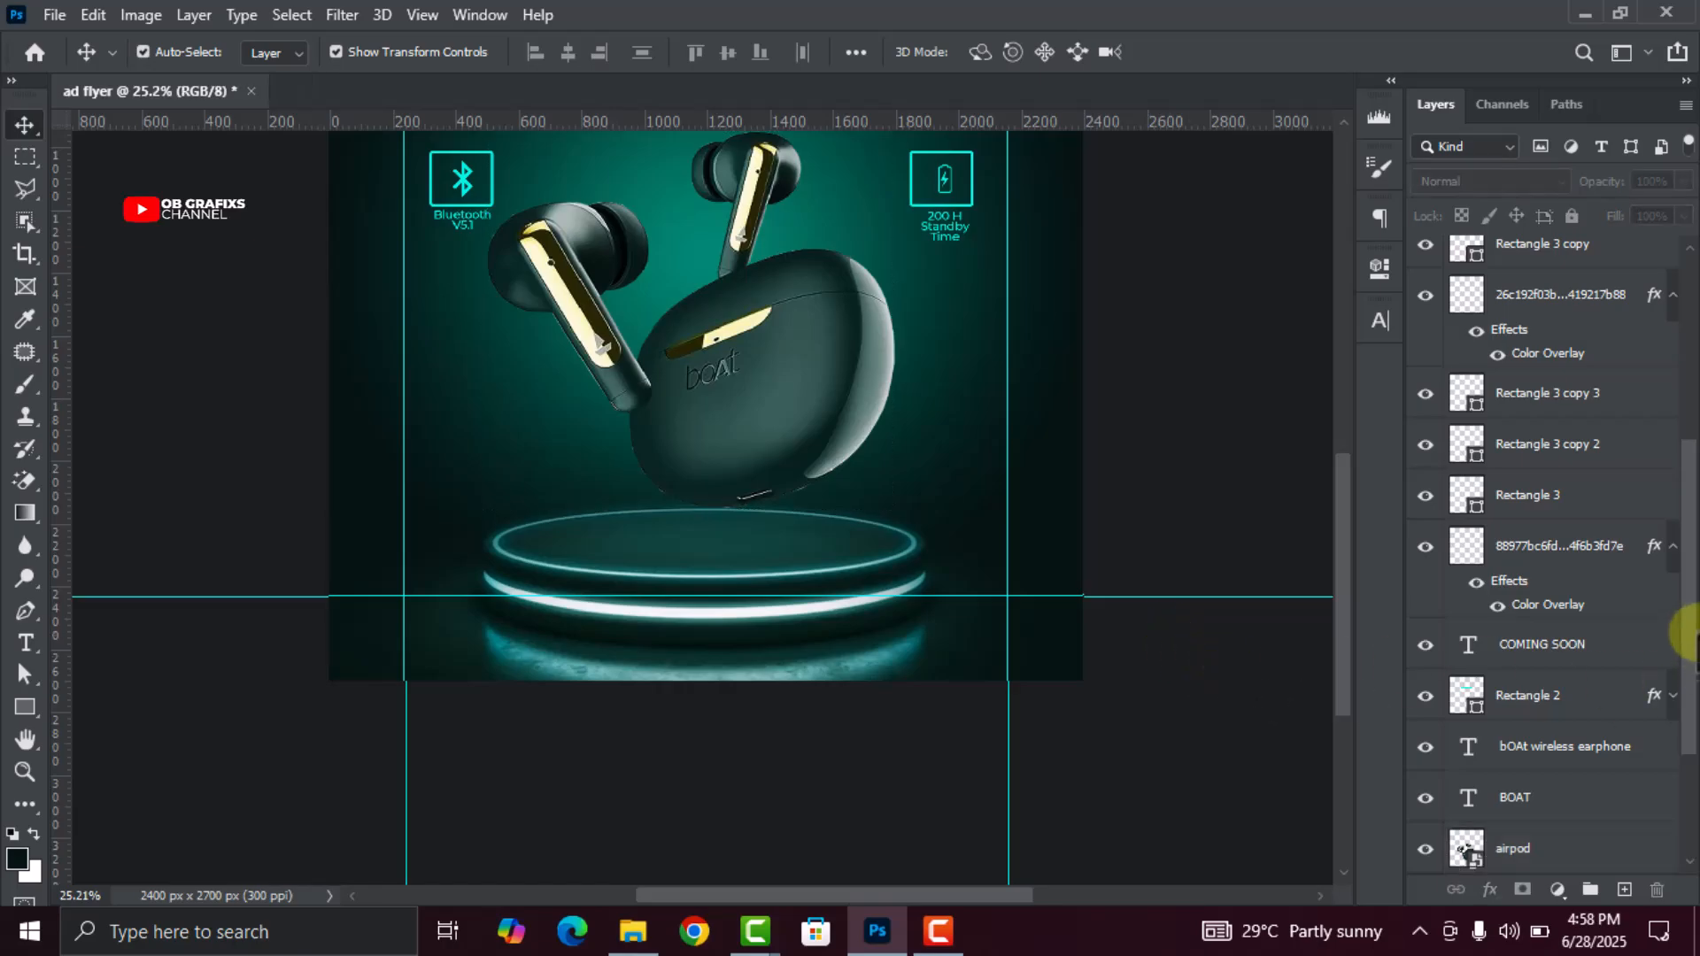
pyautogui.moveTo(1692, 611); pyautogui.dragTo(1692, 708)
pyautogui.click(782, 408)
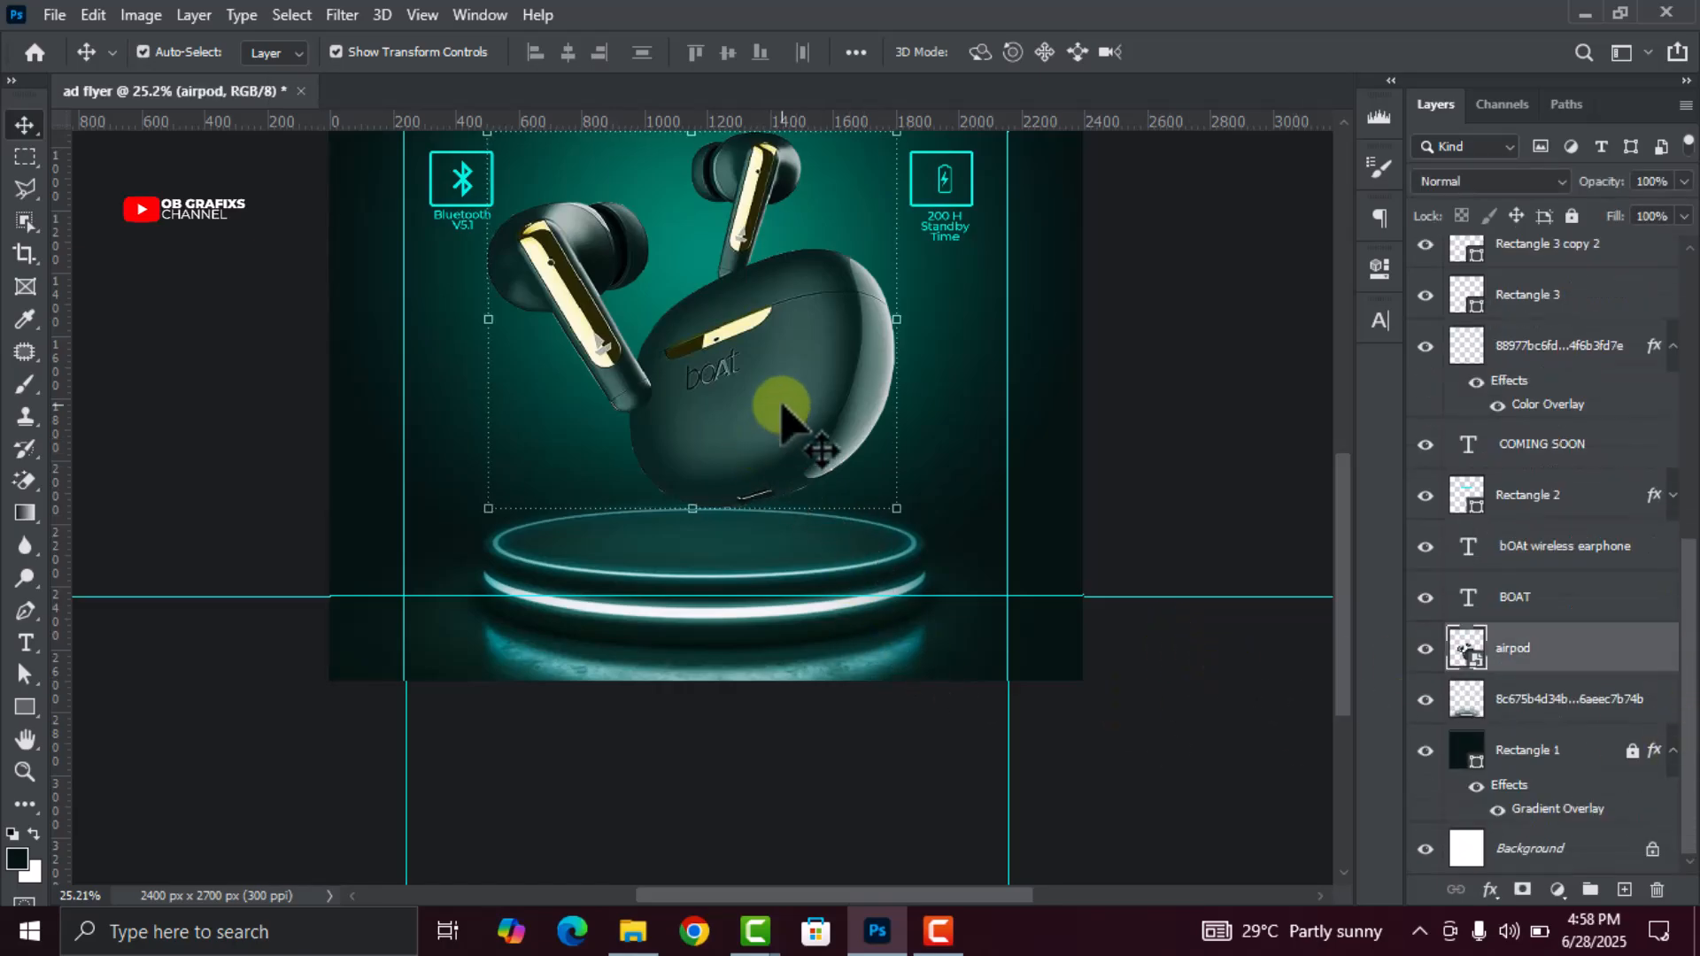
pyautogui.click(1623, 889)
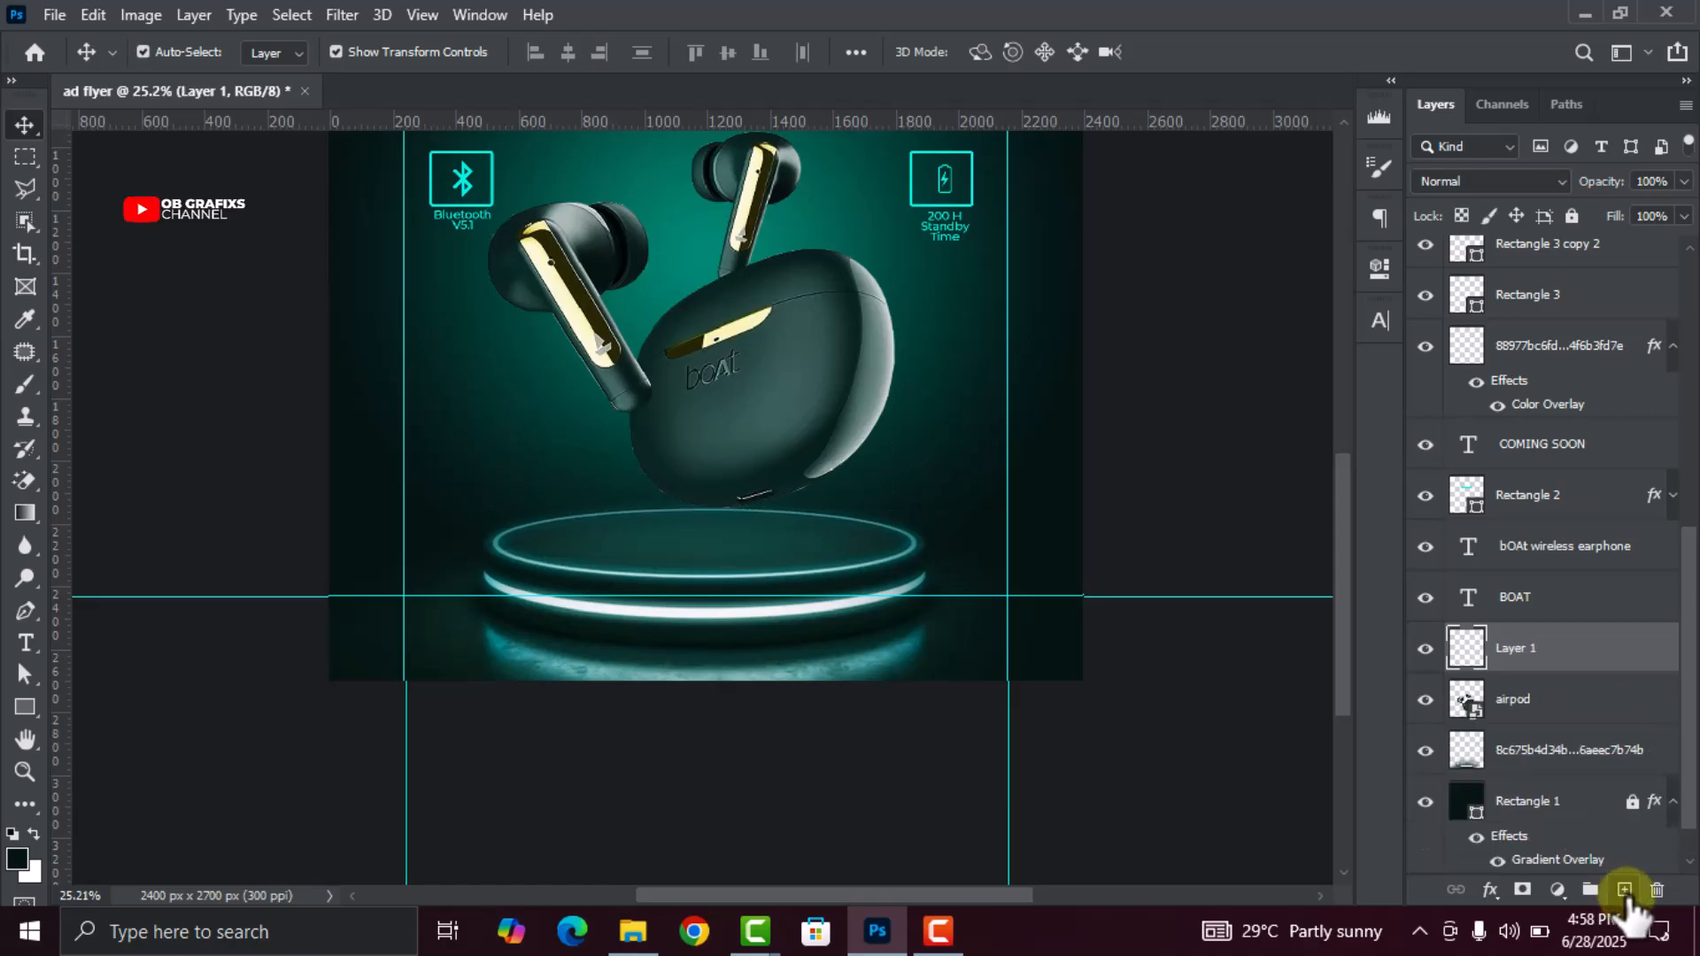
pyautogui.moveTo(1548, 667); pyautogui.dragTo(1527, 715)
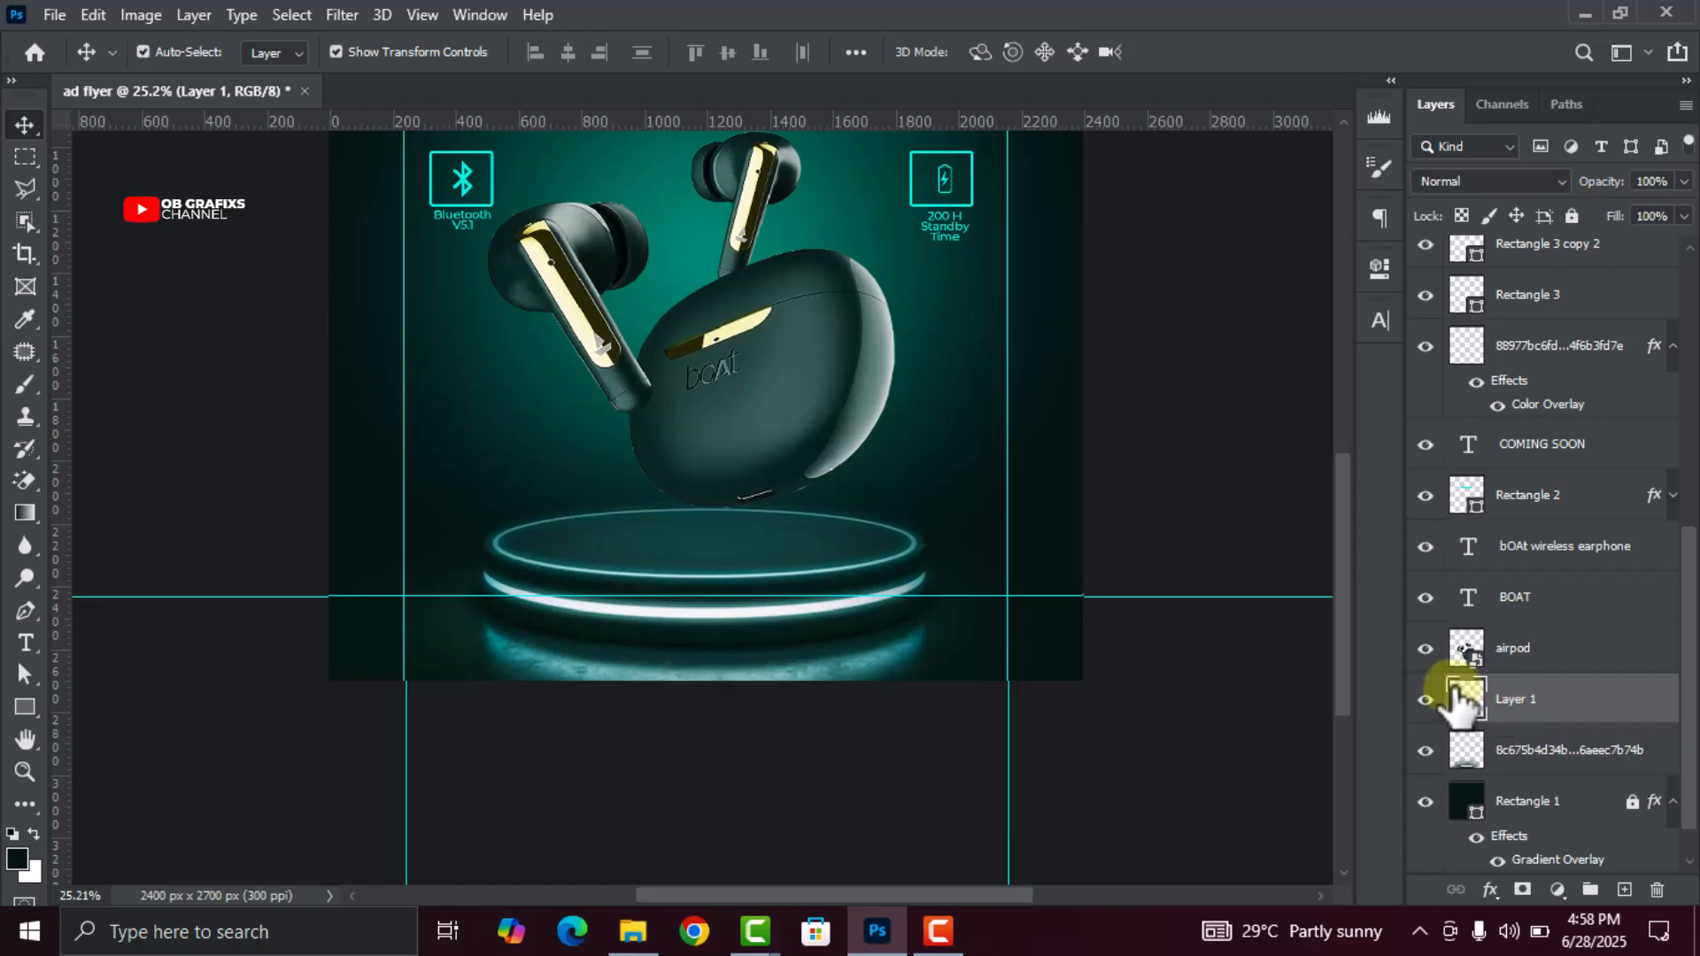
# Set up the Brush tool with dark green 0c1d19 as the foreground colour and white ffffff as the background colour
pyautogui.click(25, 392)
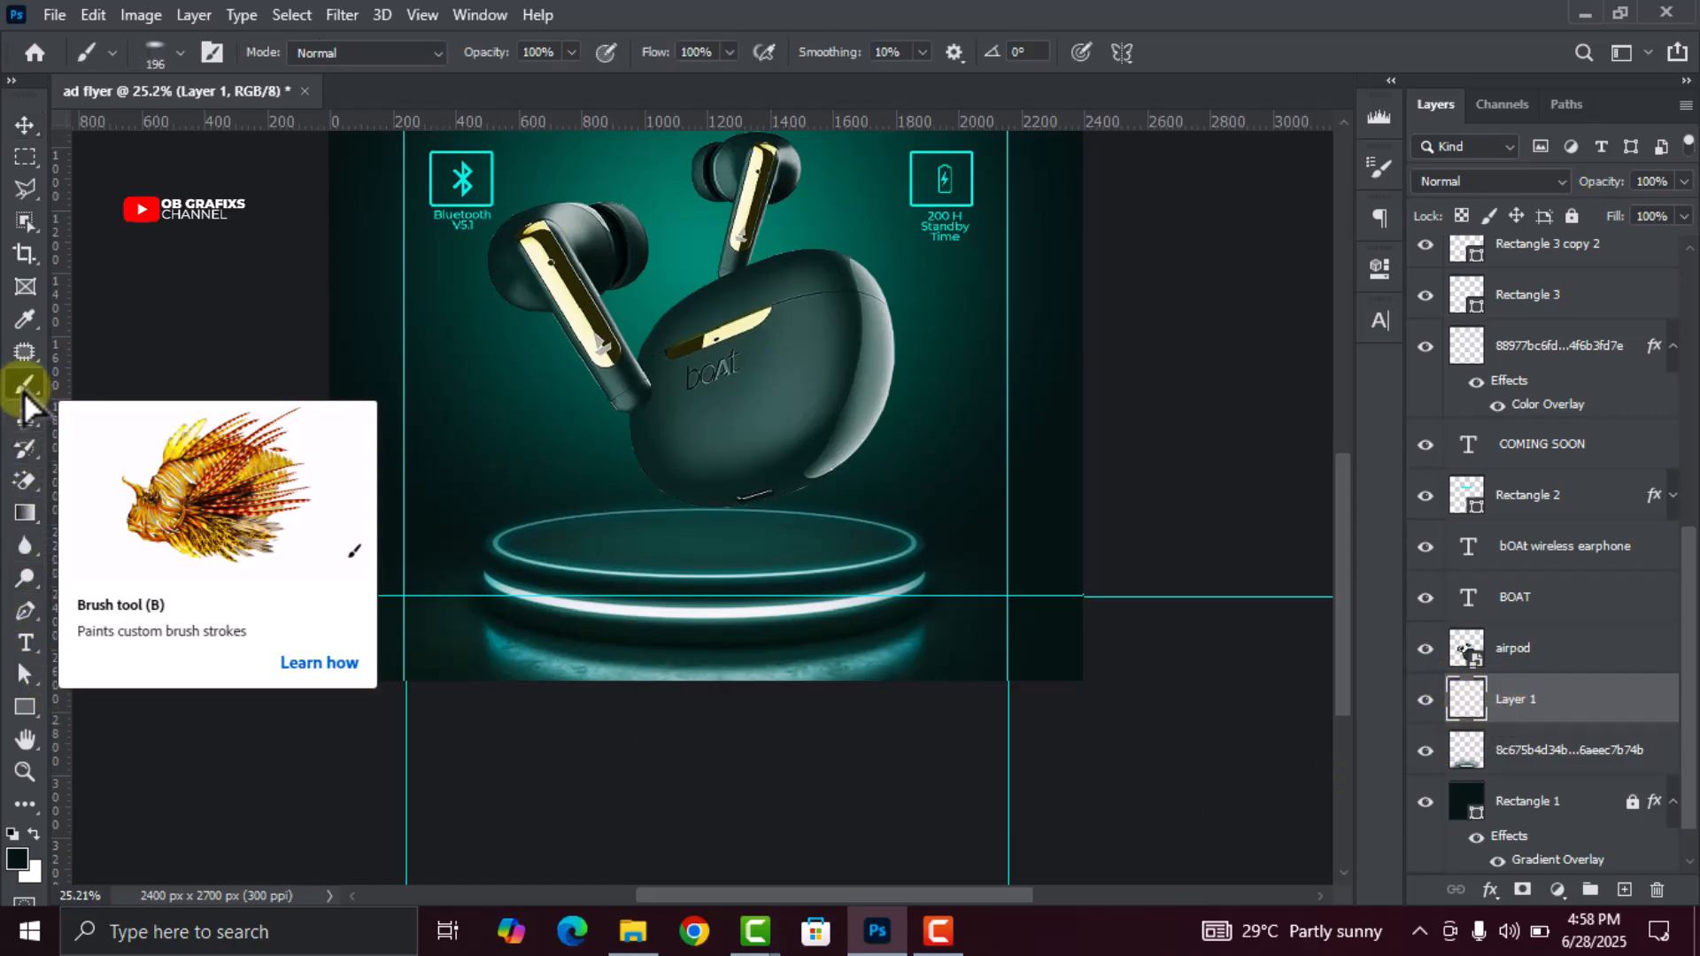
pyautogui.rightClick(24, 397)
pyautogui.click(25, 398)
pyautogui.click(19, 858)
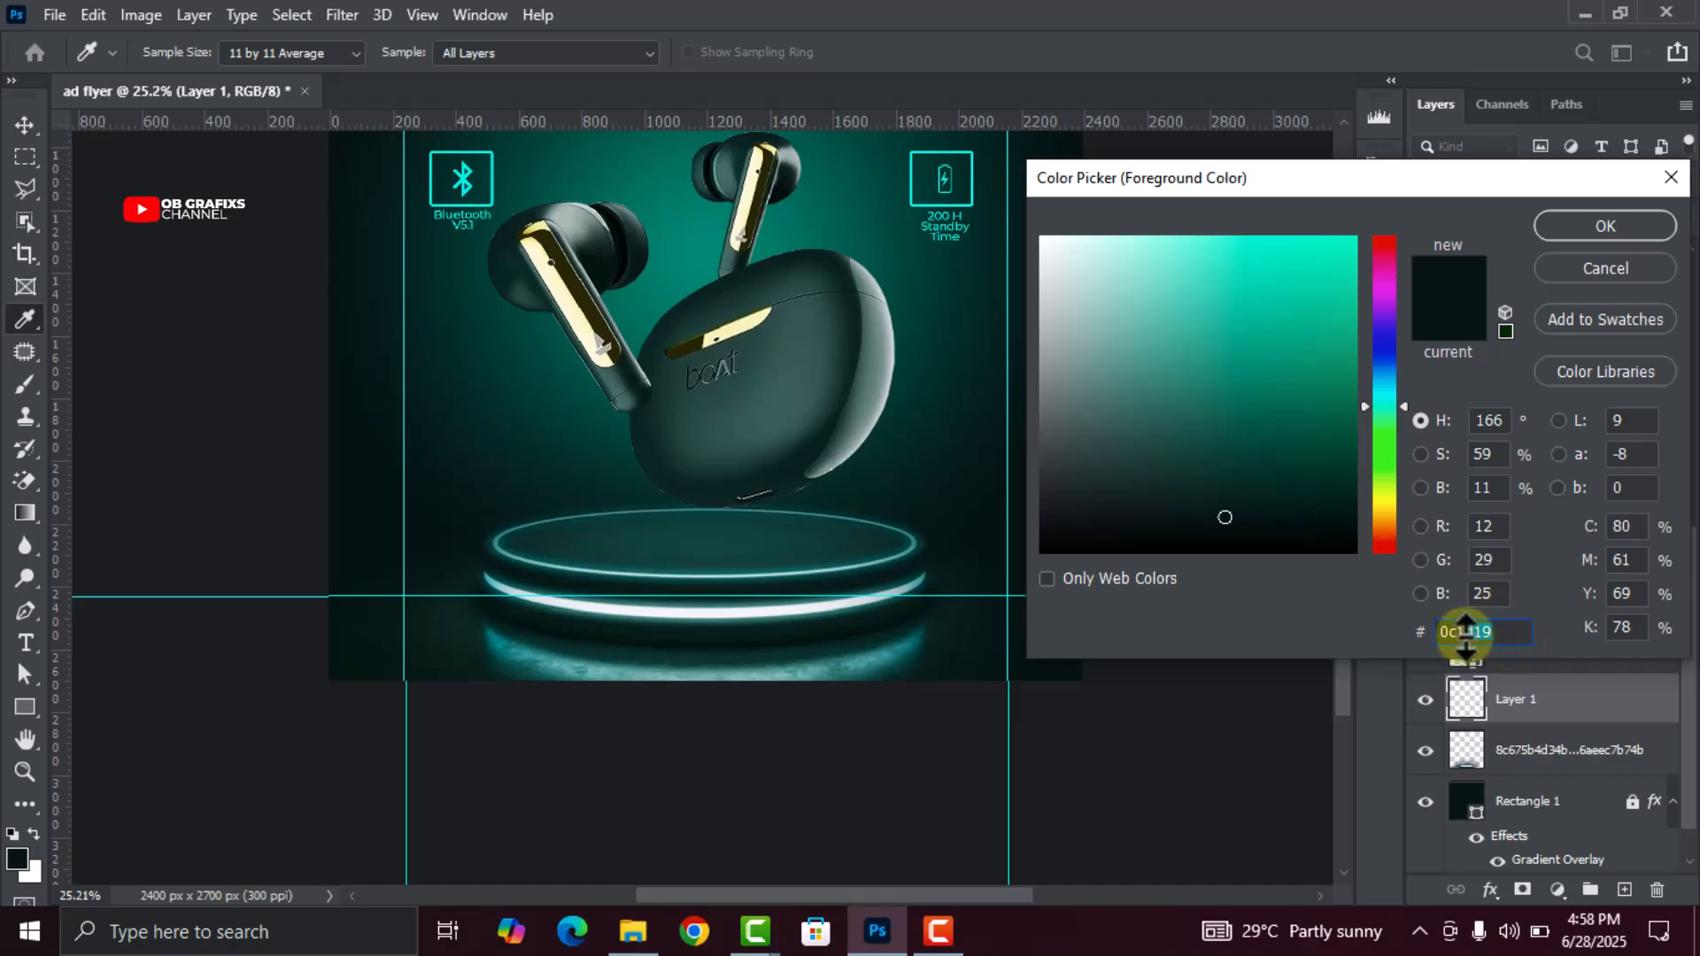
pyautogui.click(1613, 232)
pyautogui.press('b')
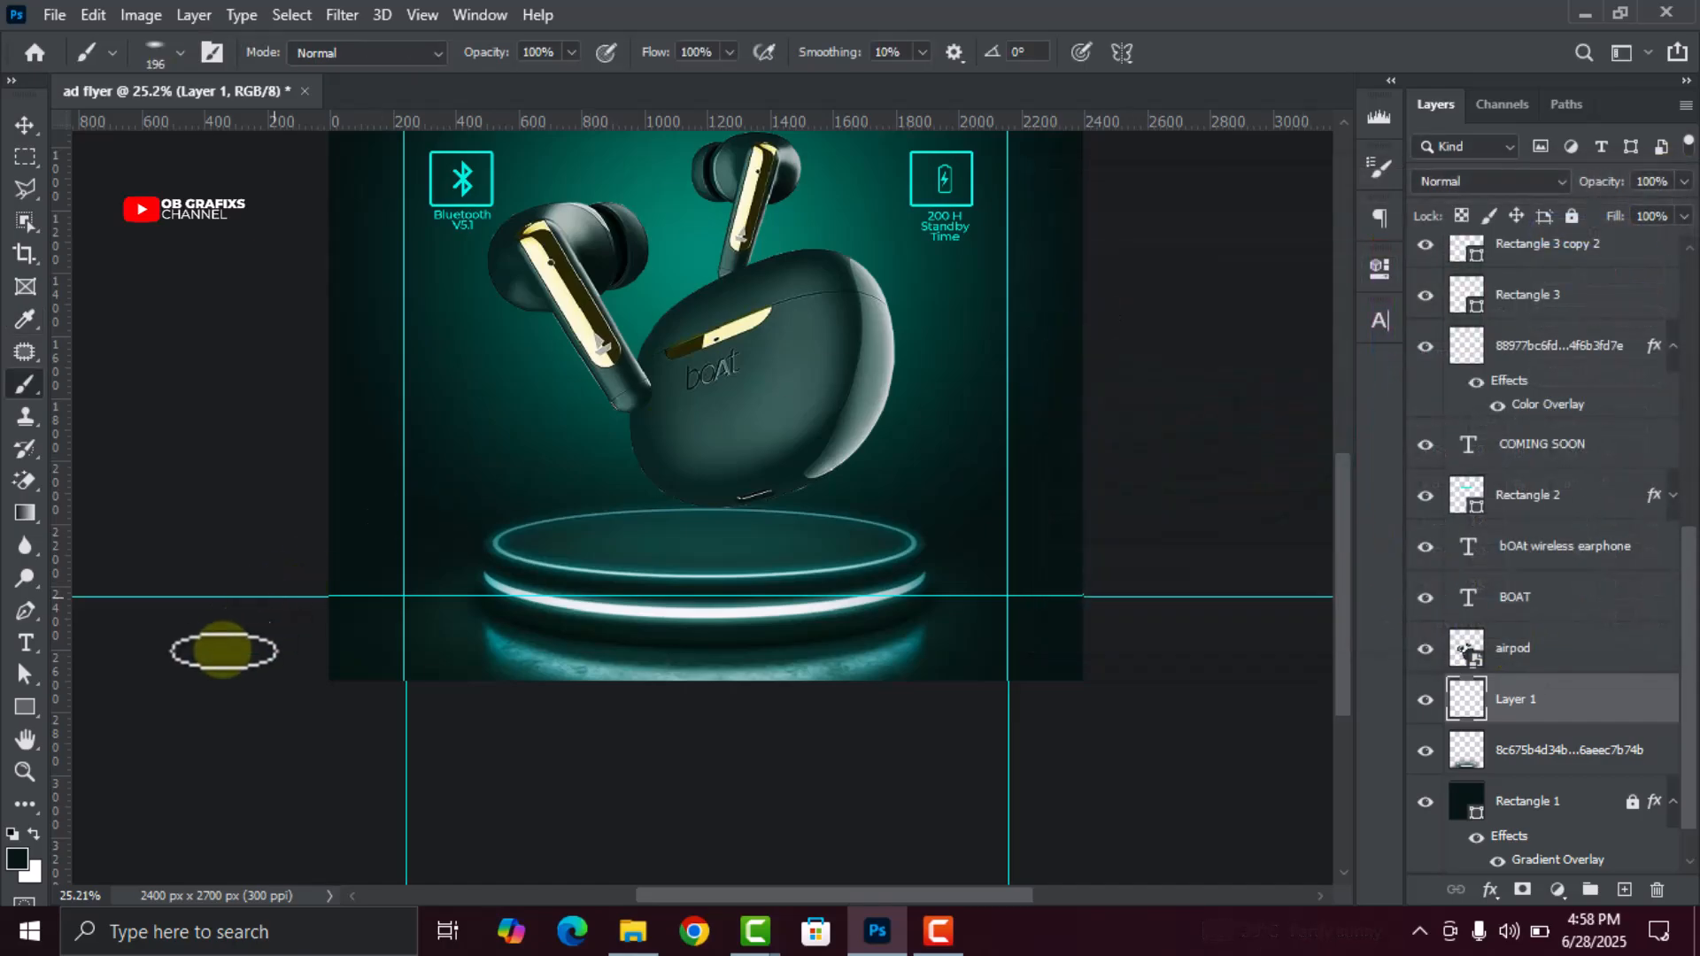
pyautogui.click(32, 875)
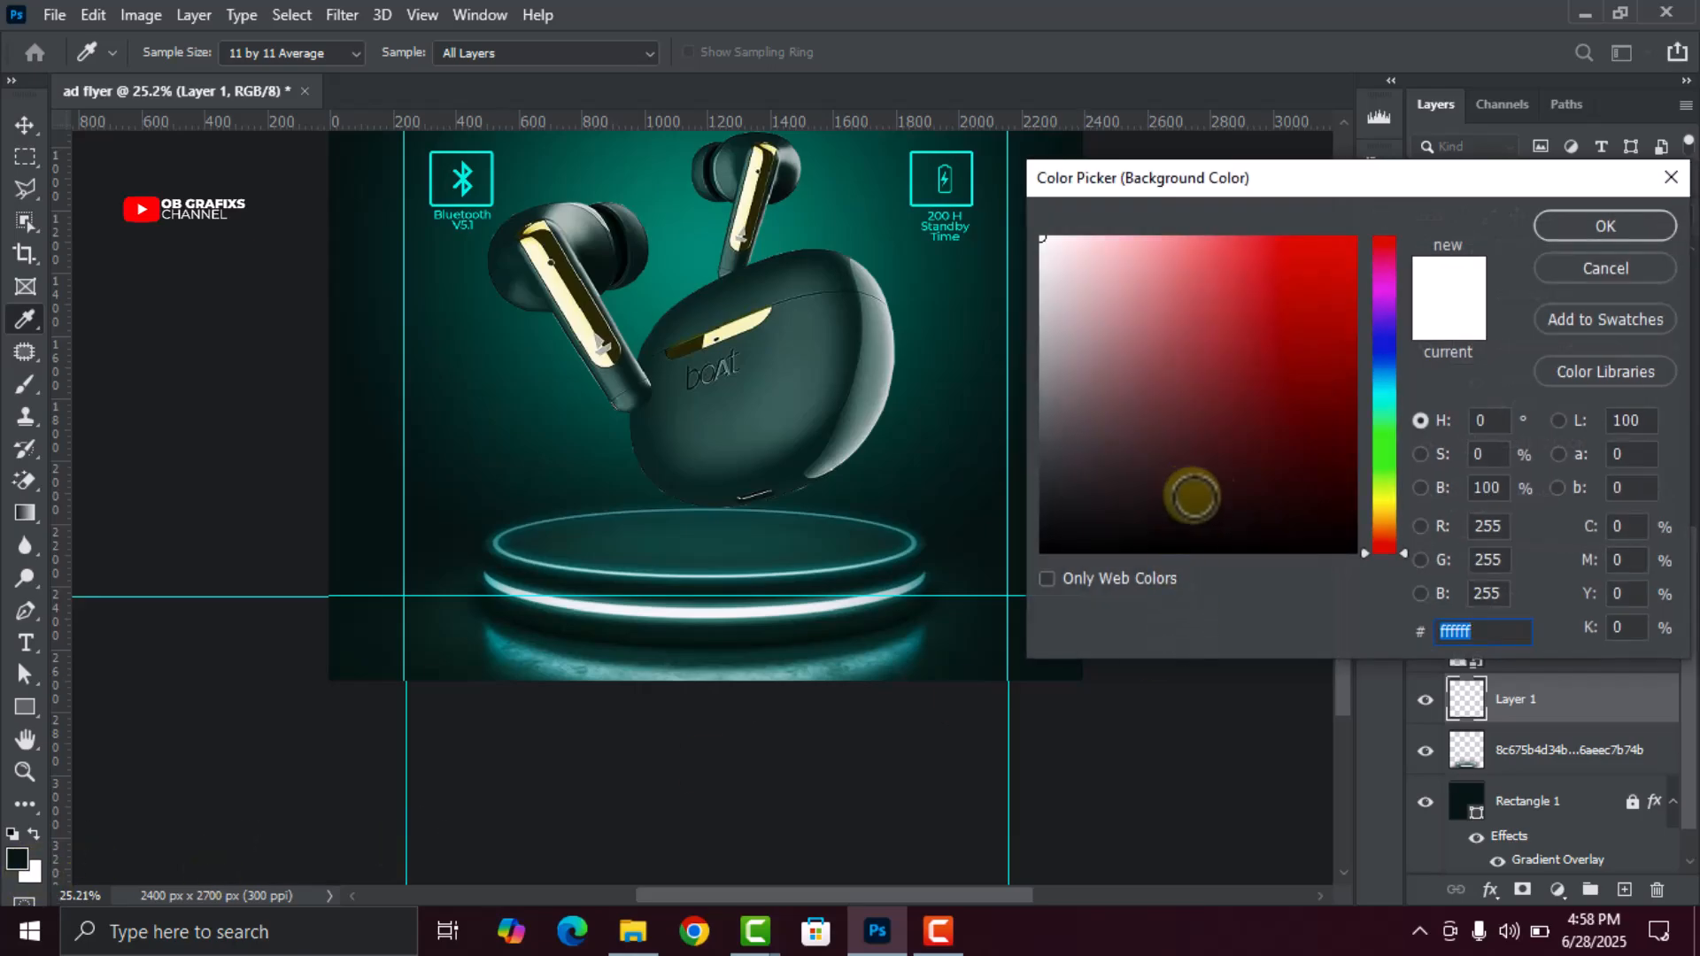
pyautogui.click(1605, 226)
pyautogui.press('b')
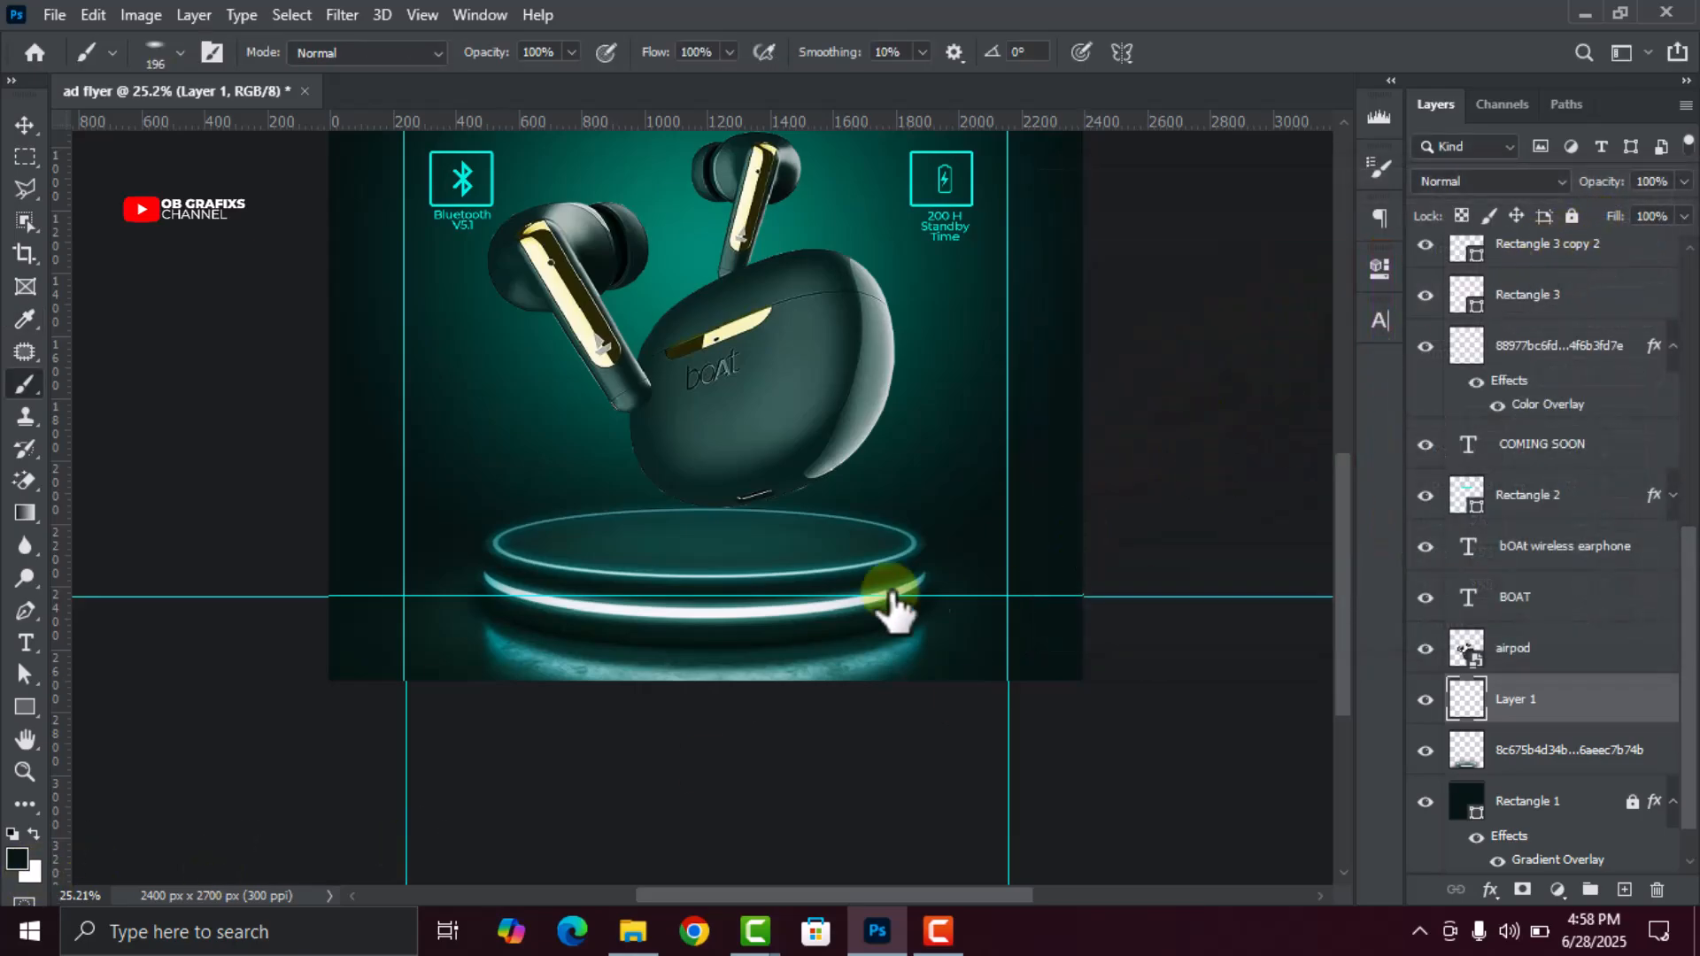
# Paint a horizontal shadow stroke across the podium's top beneath the earbuds case with the flattened 196 px brush at 0% hardness
pyautogui.rightClick(713, 526)
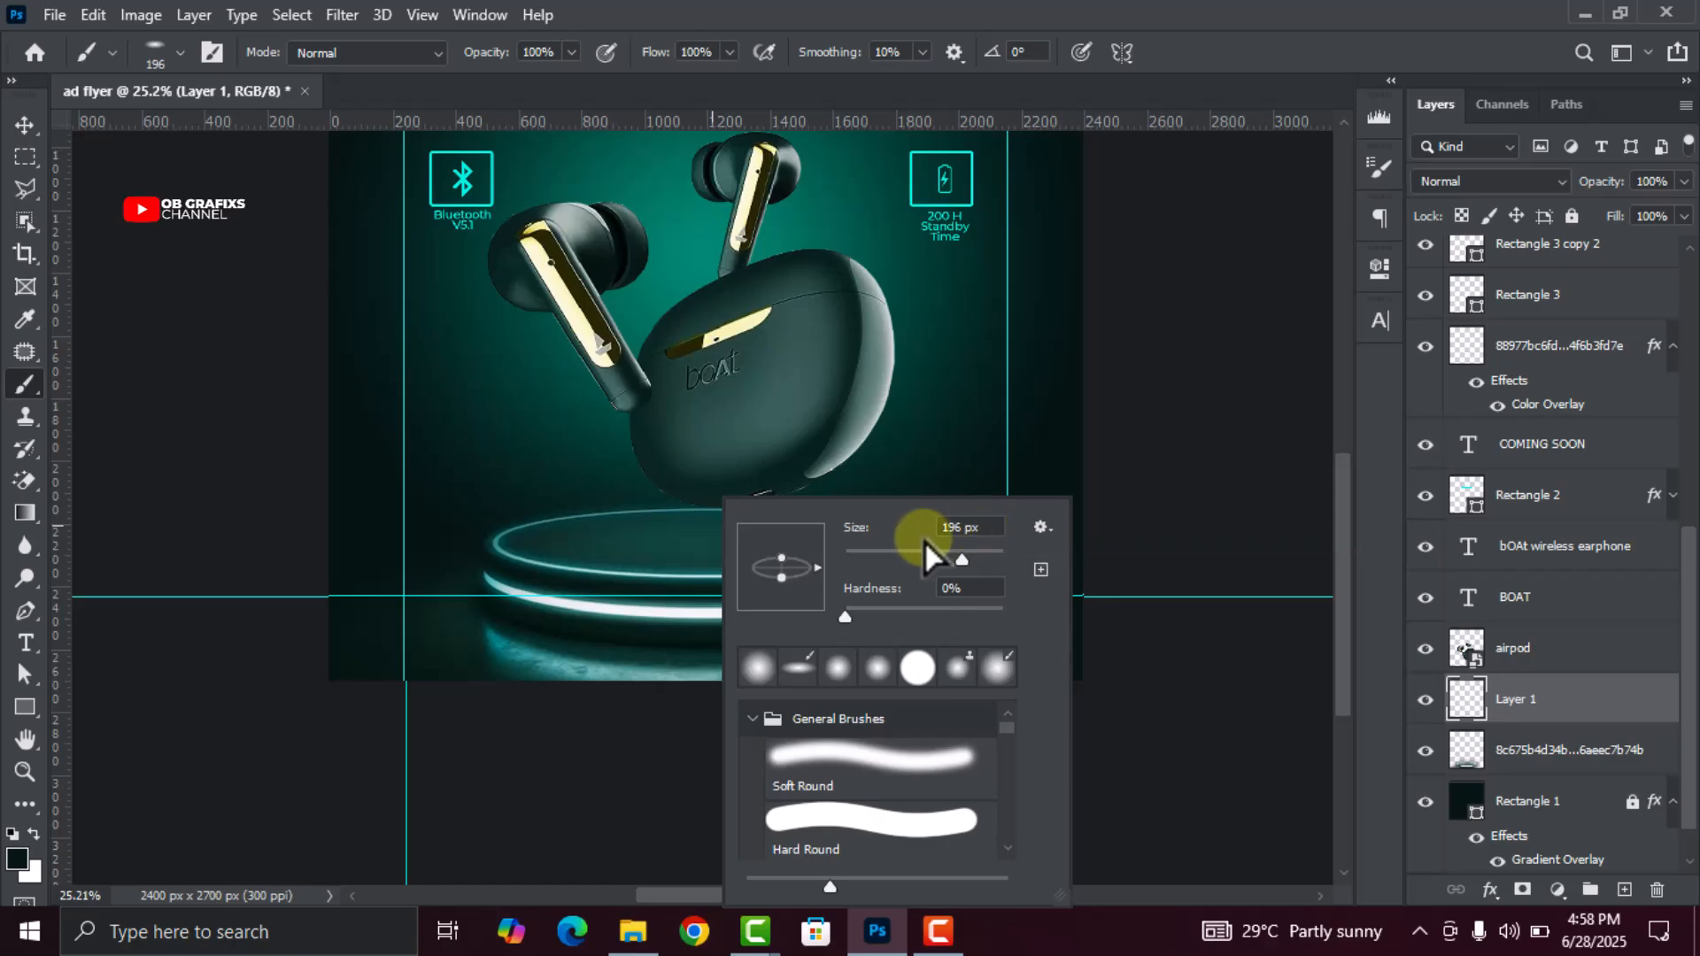
pyautogui.click(1275, 42)
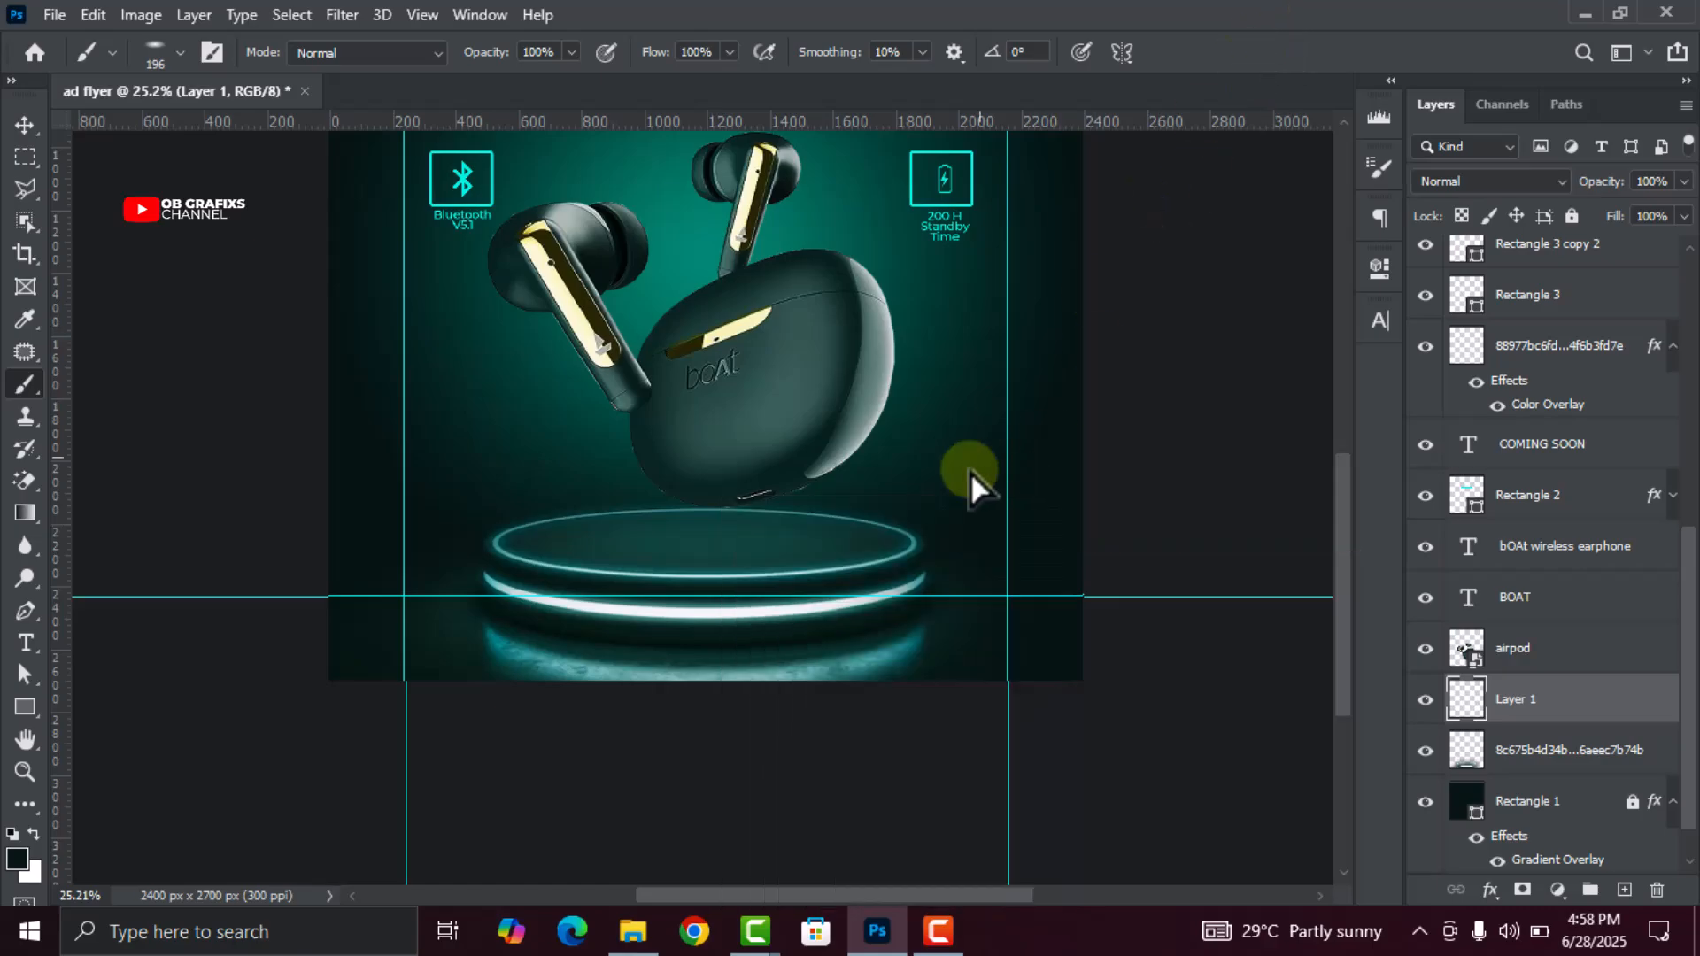
pyautogui.scroll(2, 698, 571)
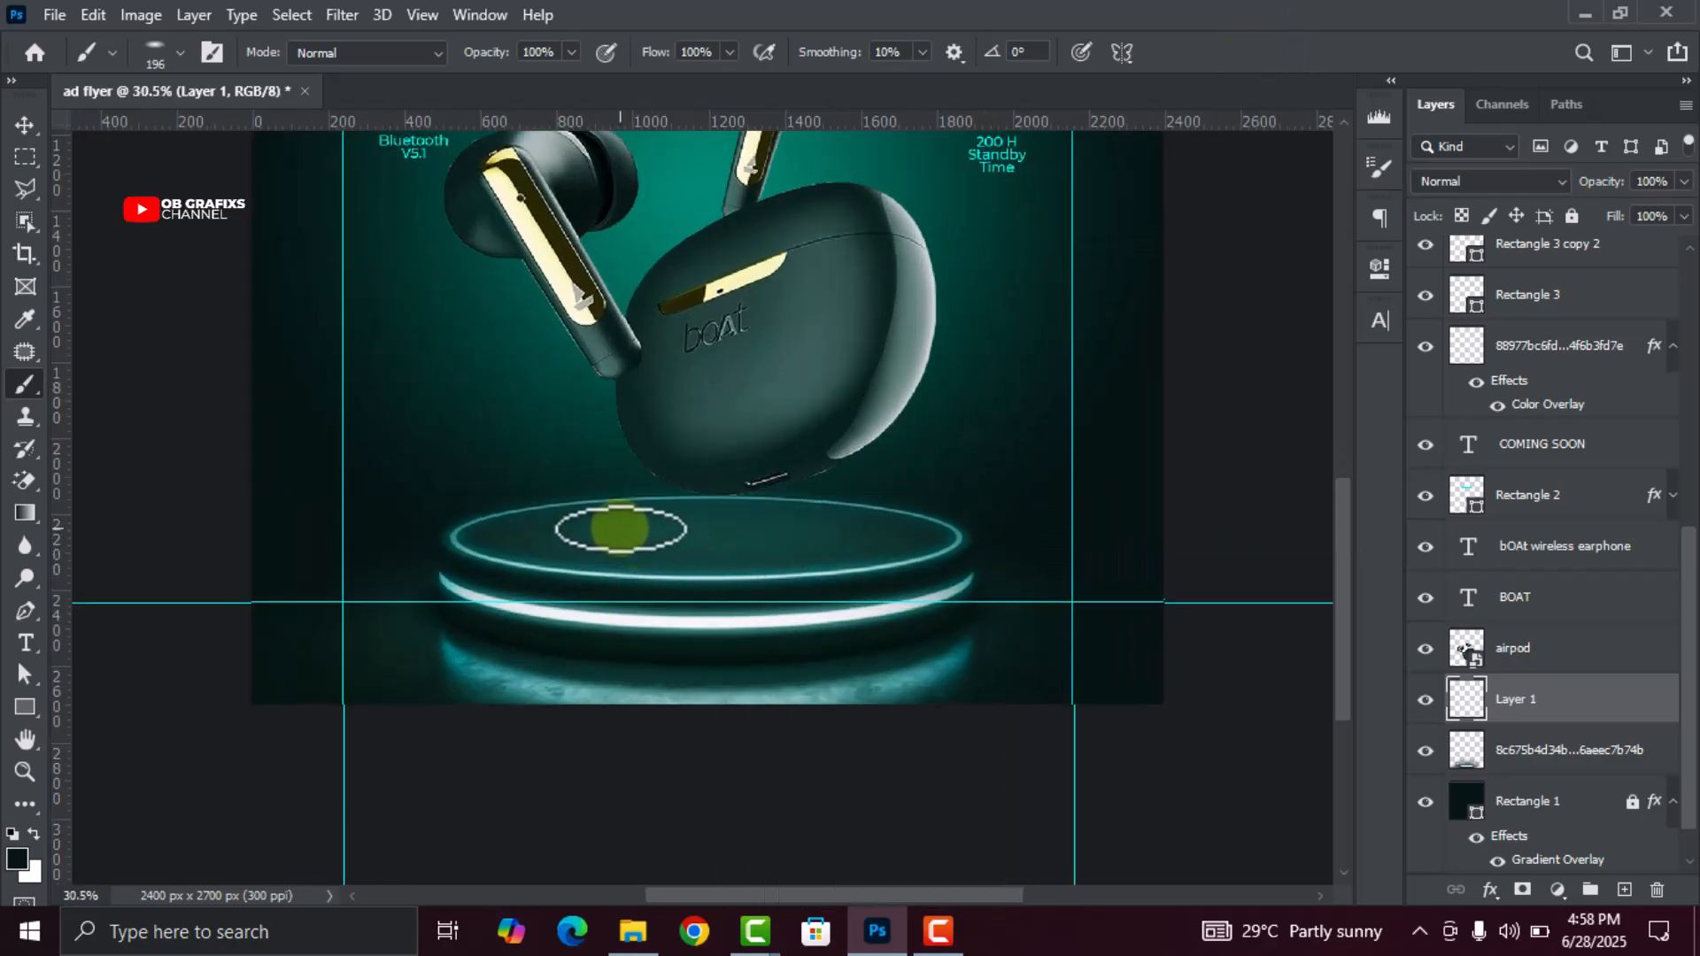
pyautogui.moveTo(622, 528); pyautogui.dragTo(800, 527)
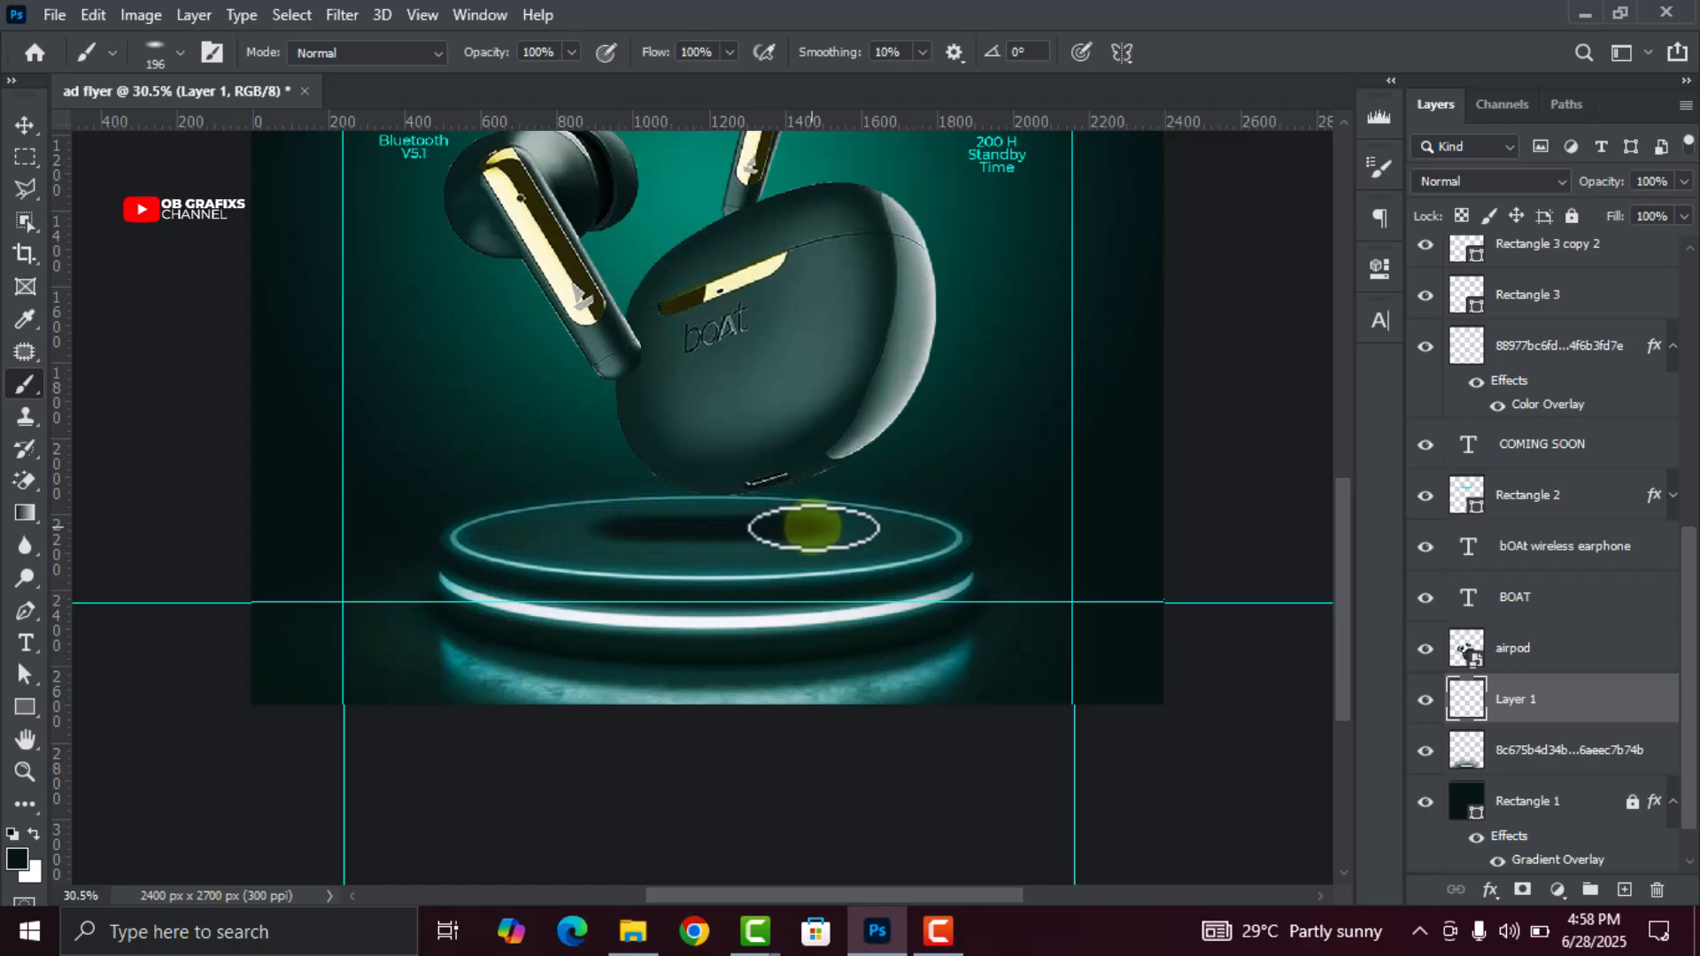
# Soften the painted podium shadow with a Gaussian Blur, accepting the preset radius, and deselect its layer
pyautogui.click(25, 125)
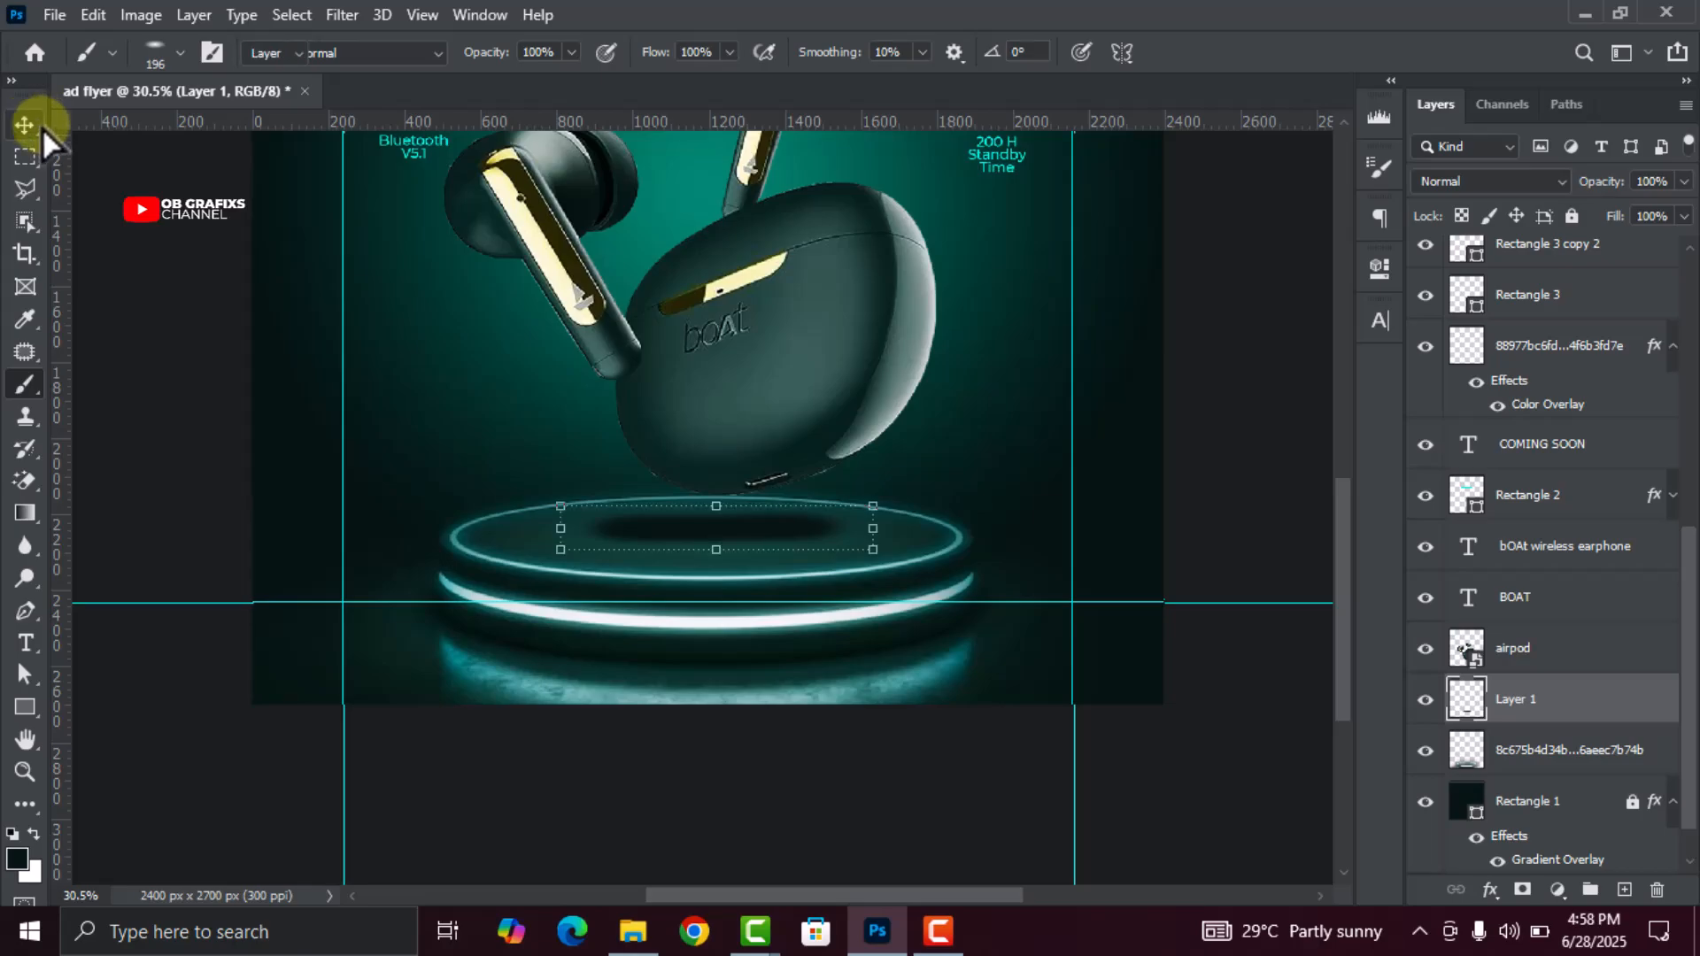
pyautogui.scroll(-5, 921, 474)
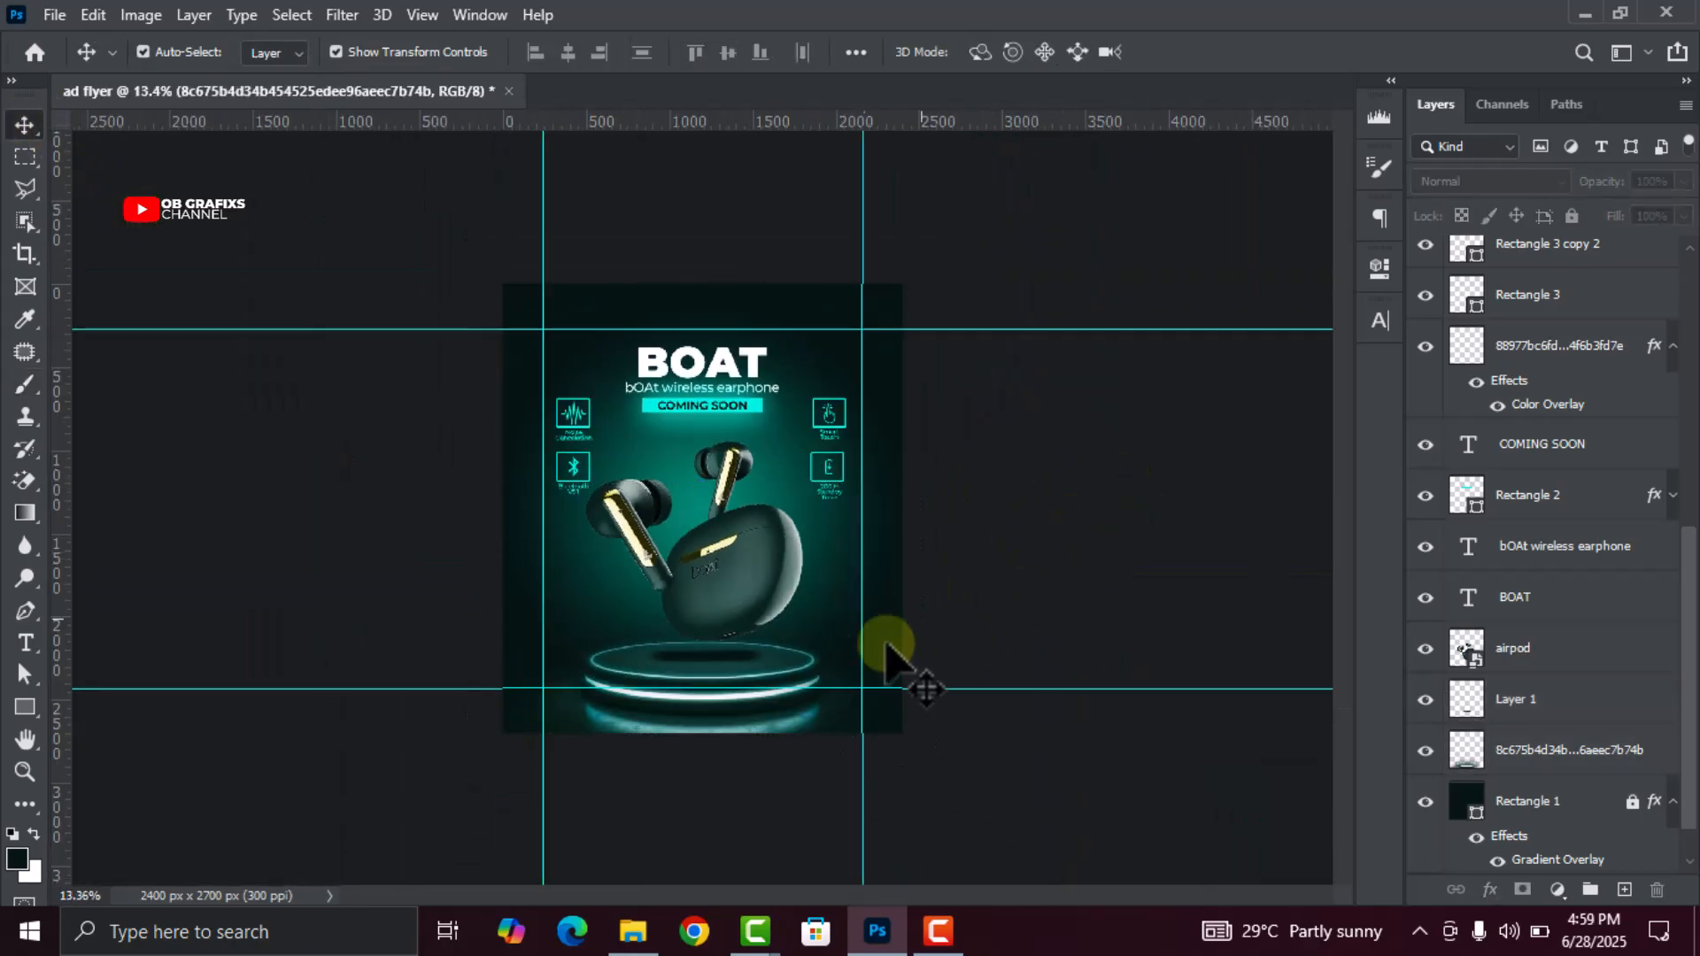
pyautogui.scroll(1, 732, 664)
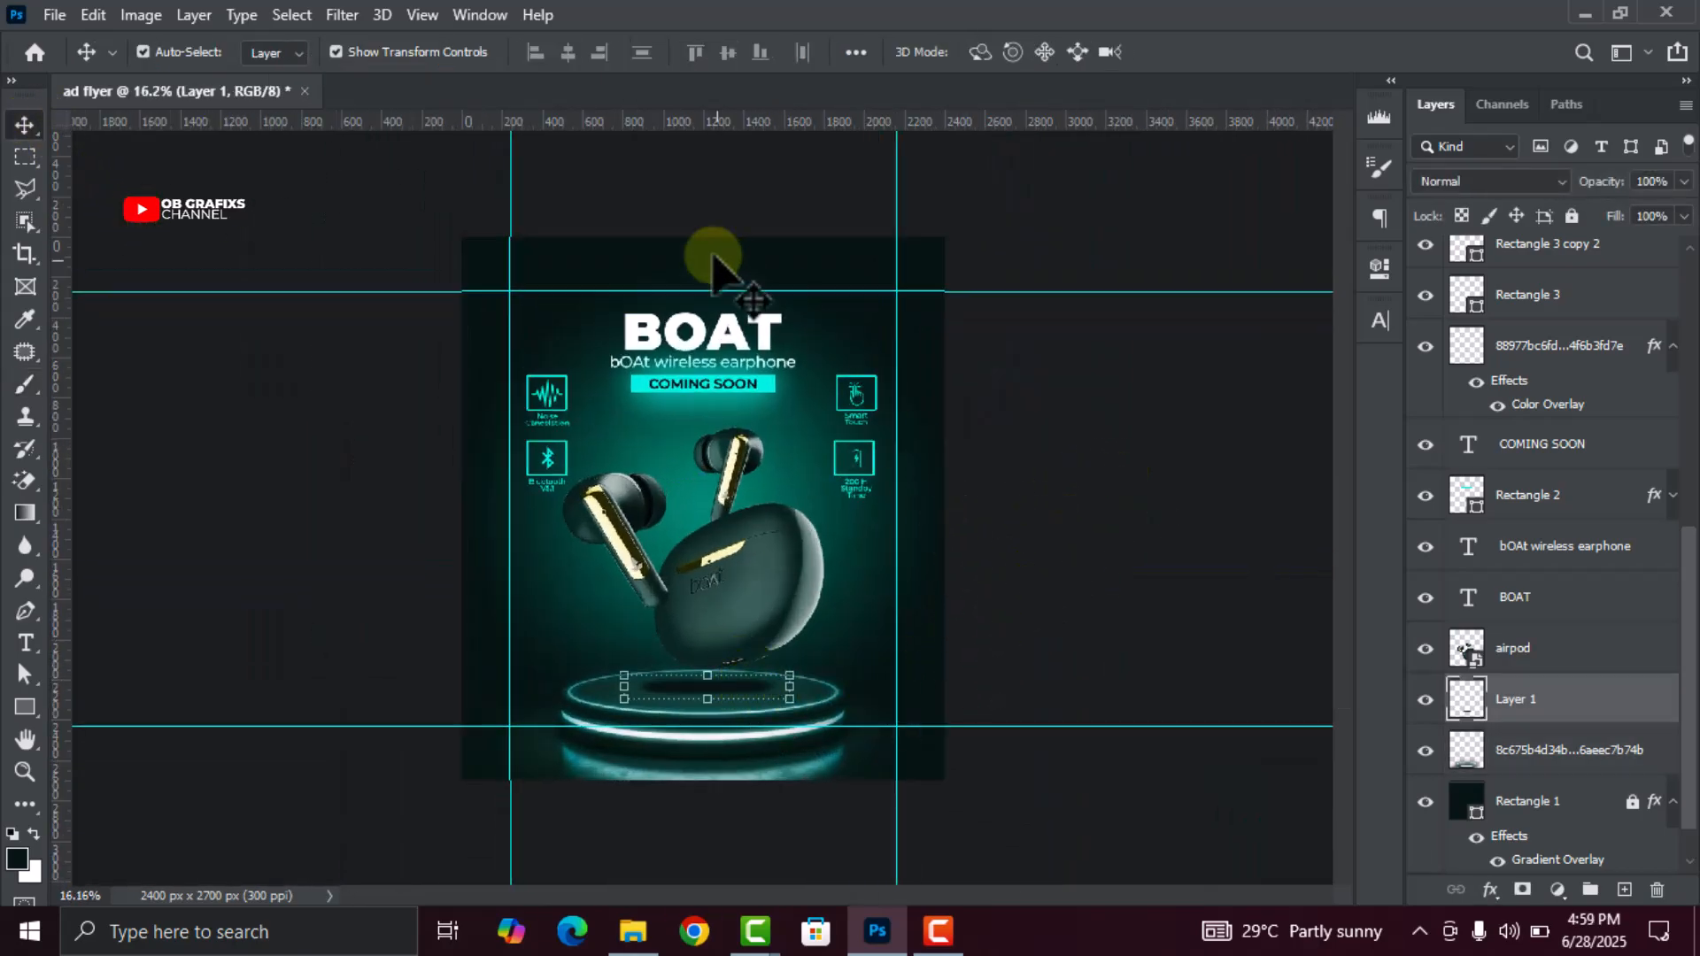
pyautogui.click(344, 15)
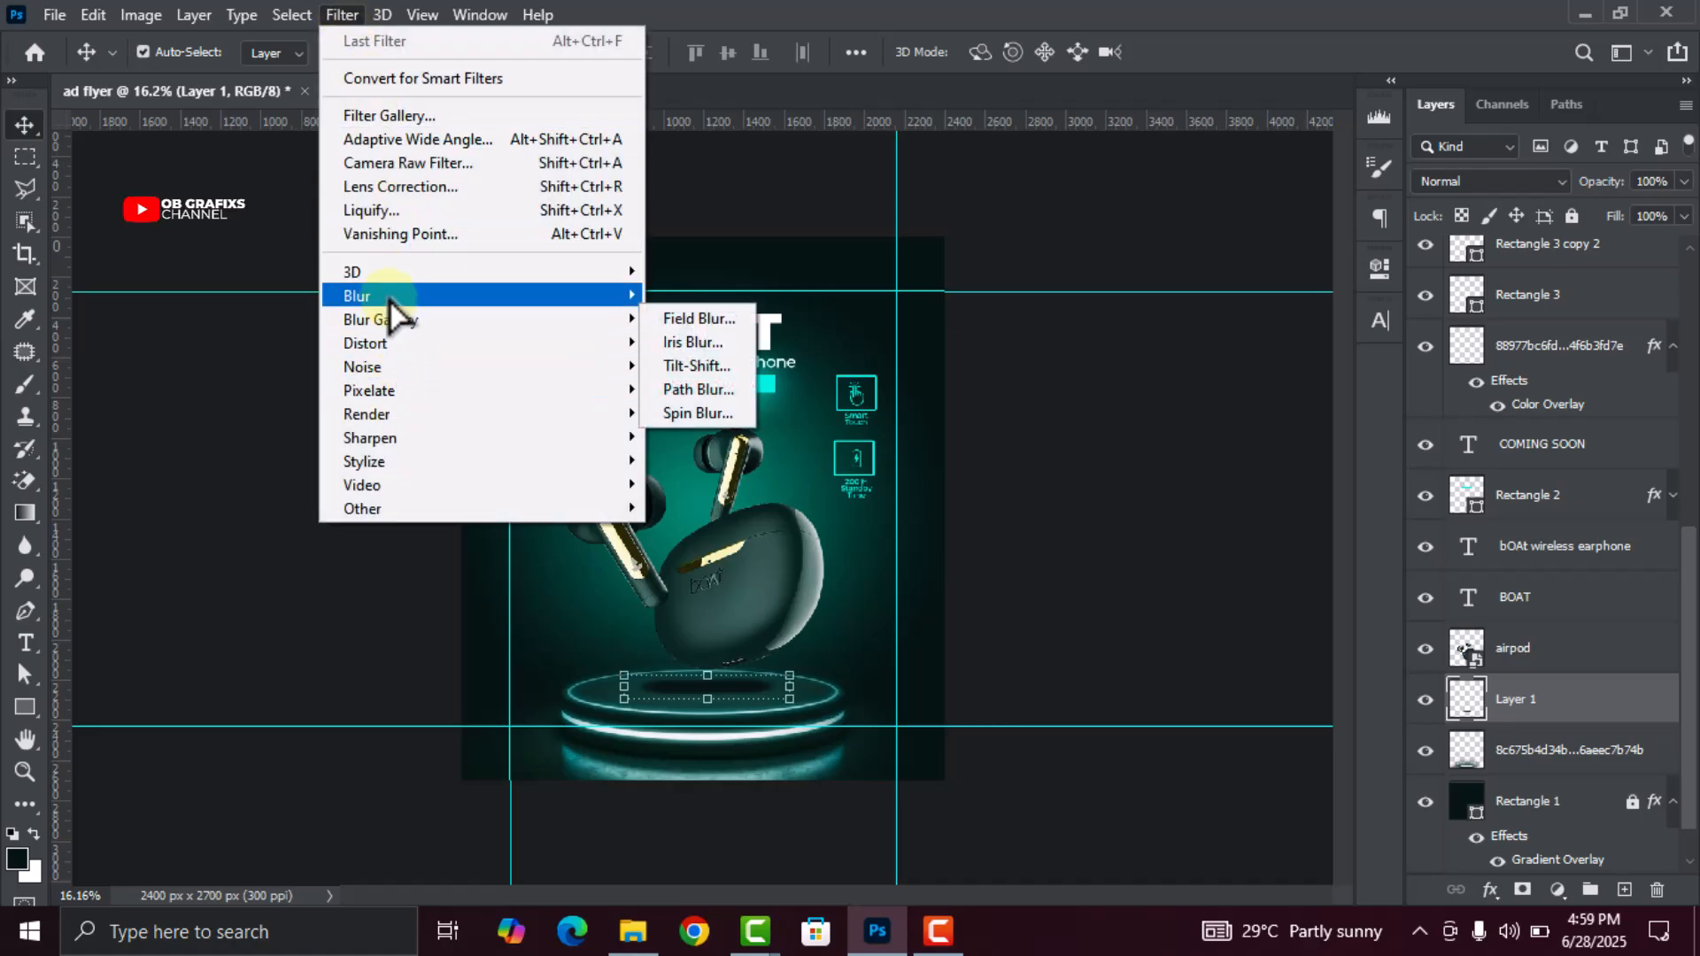
pyautogui.moveTo(364, 296)
pyautogui.click(675, 396)
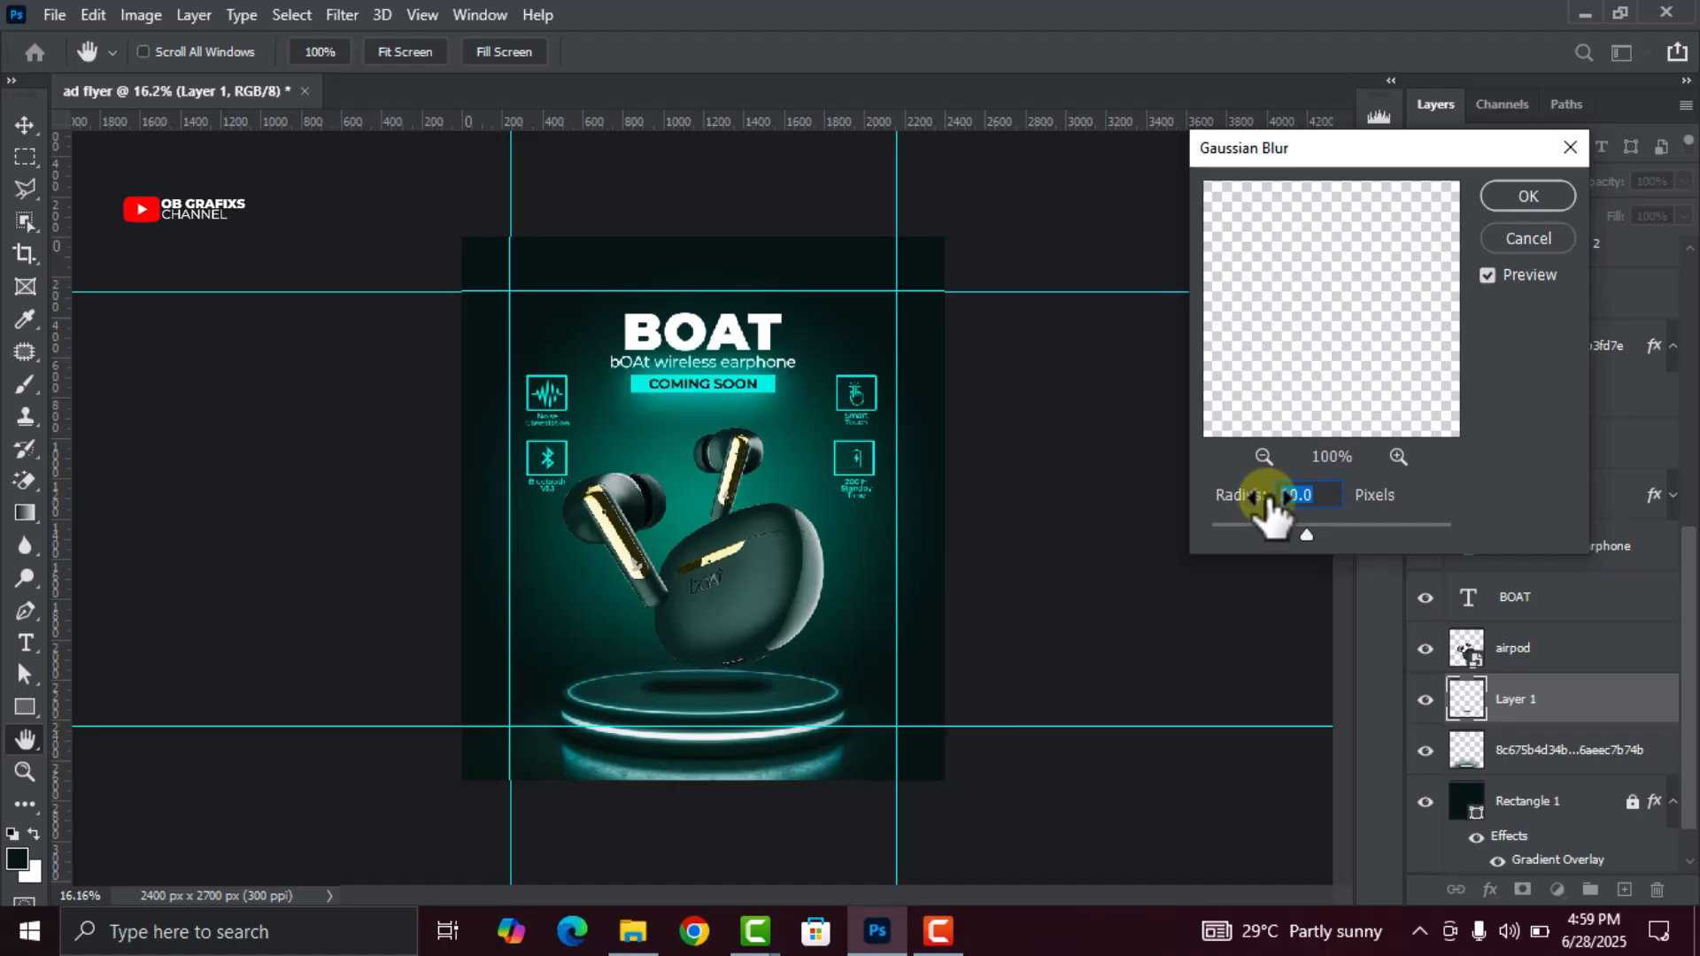
pyautogui.click(1521, 208)
pyautogui.click(994, 546)
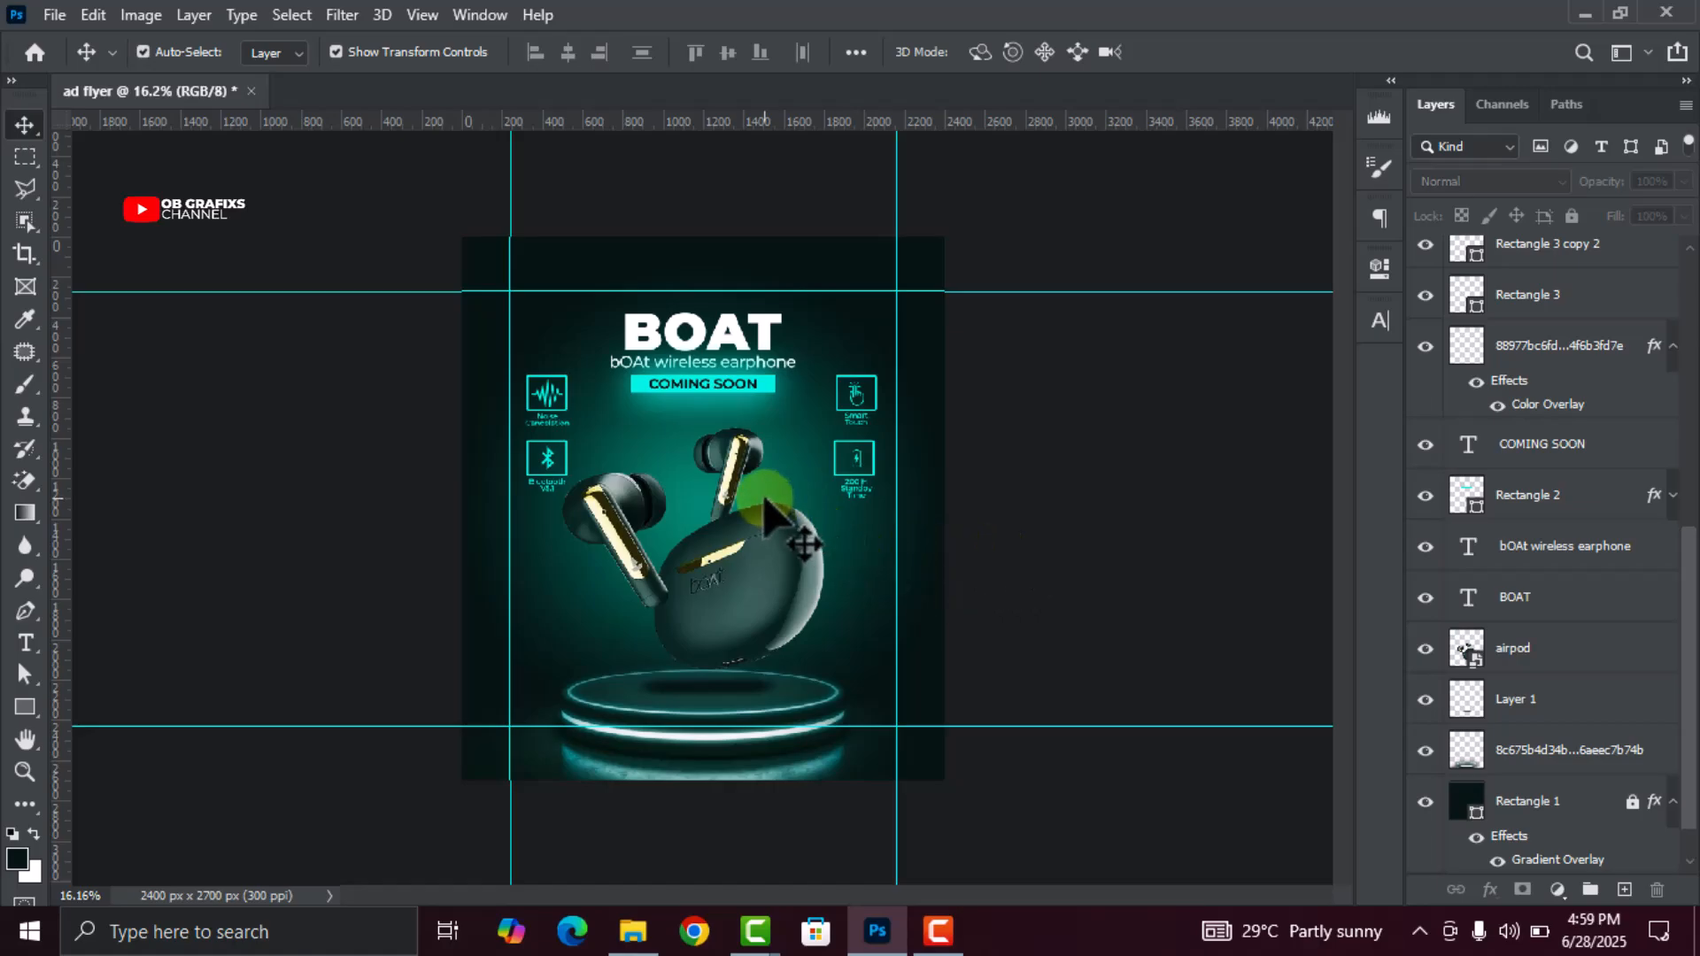
# Clear all remaining canvas guides from the flyer
pyautogui.scroll(1, 594, 540)
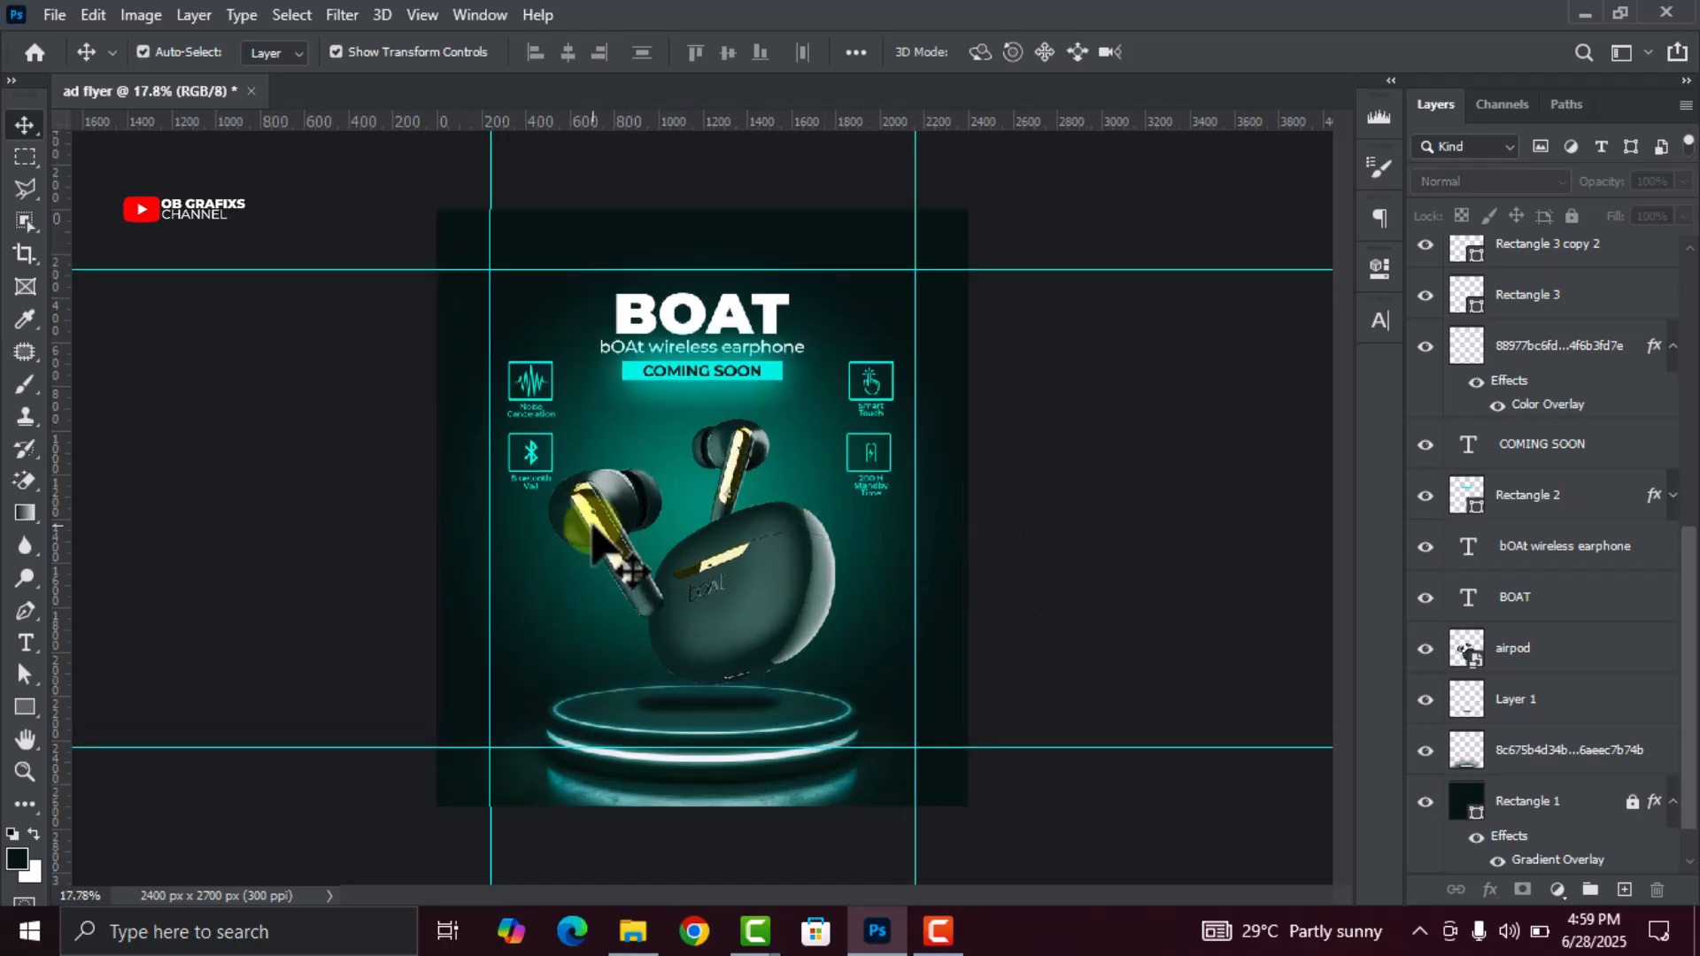
pyautogui.click(422, 15)
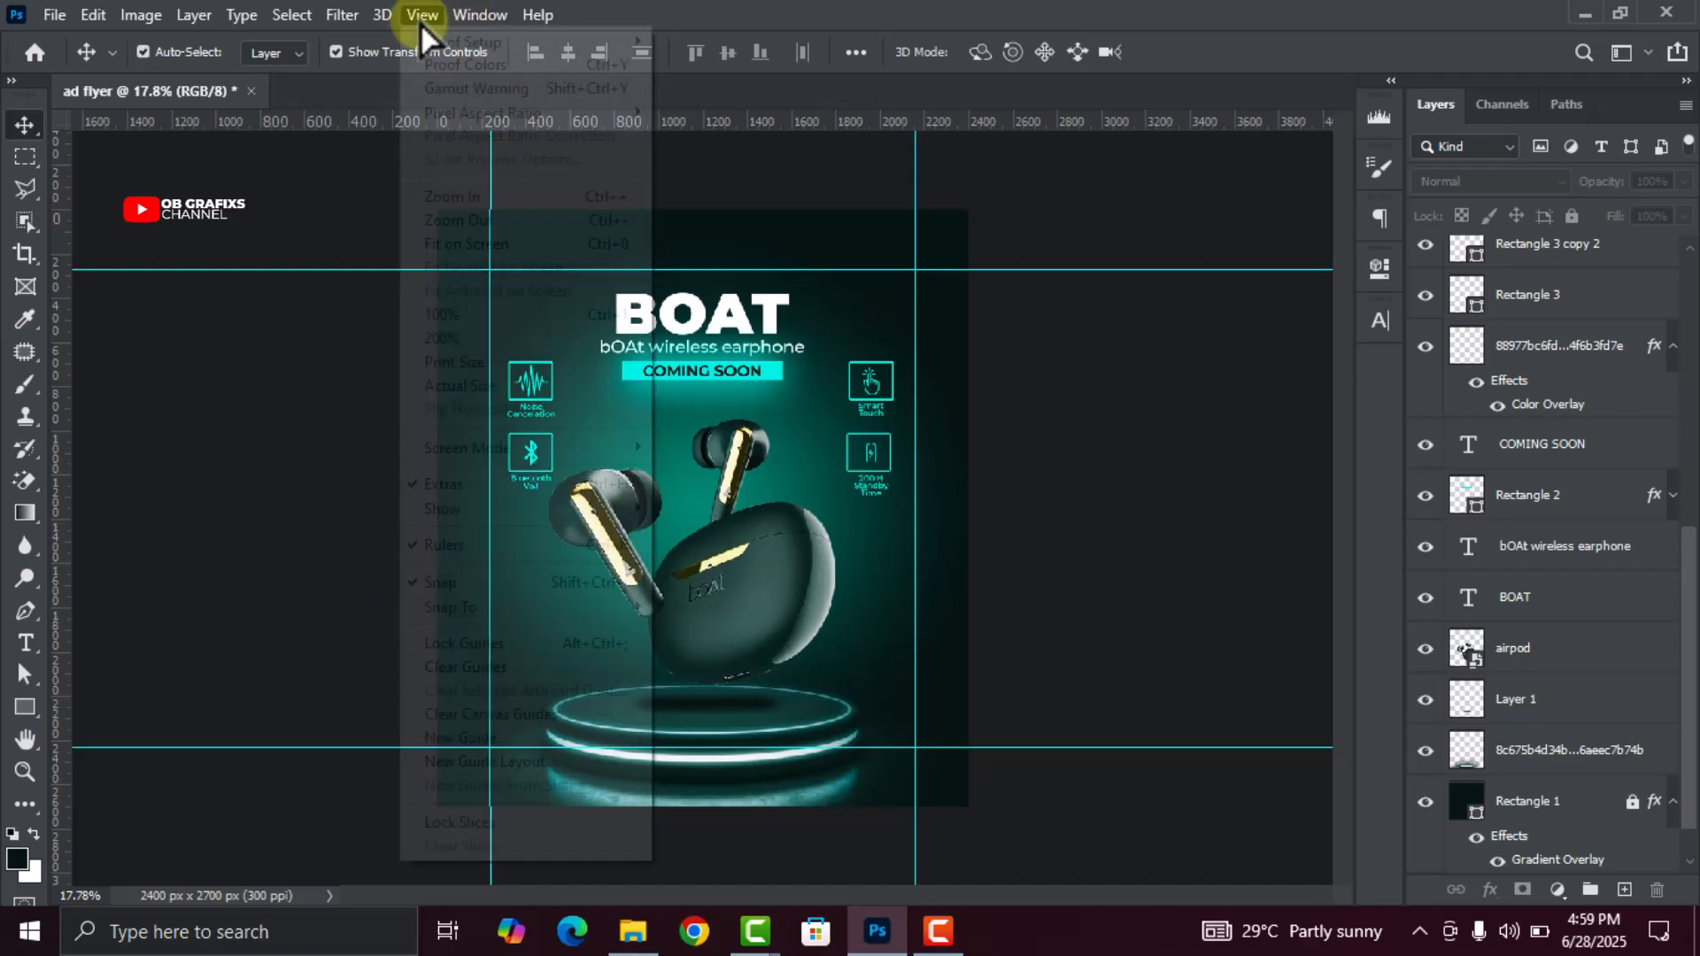
pyautogui.click(505, 717)
pyautogui.scroll(1, 536, 430)
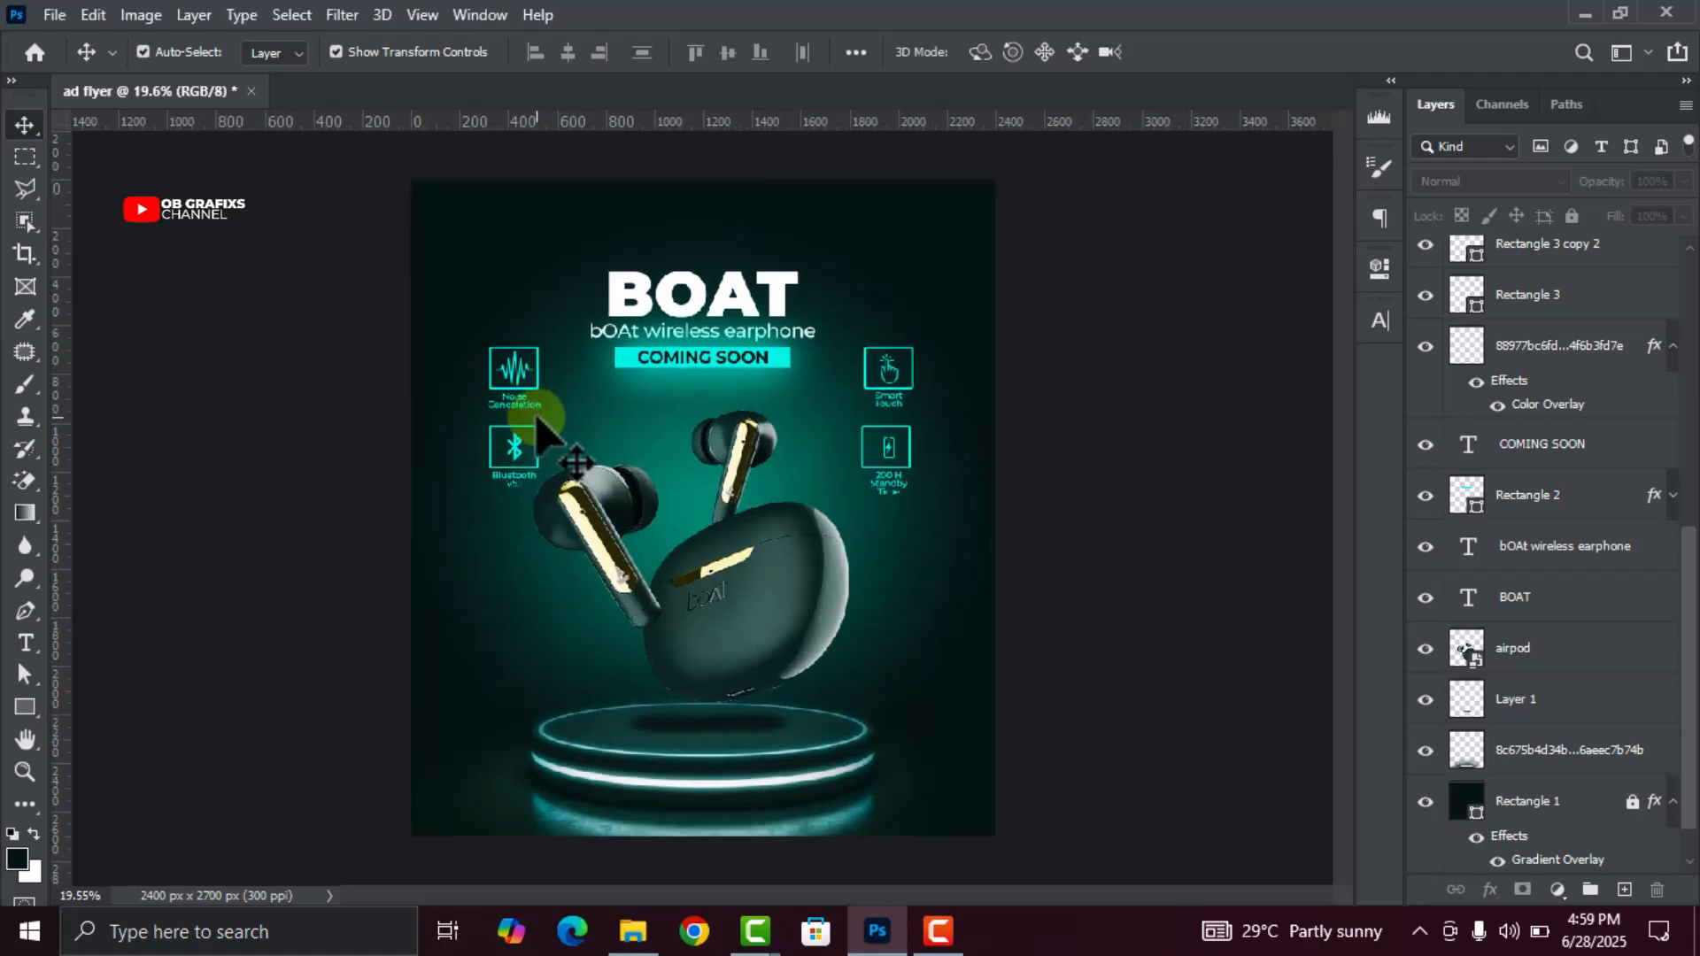